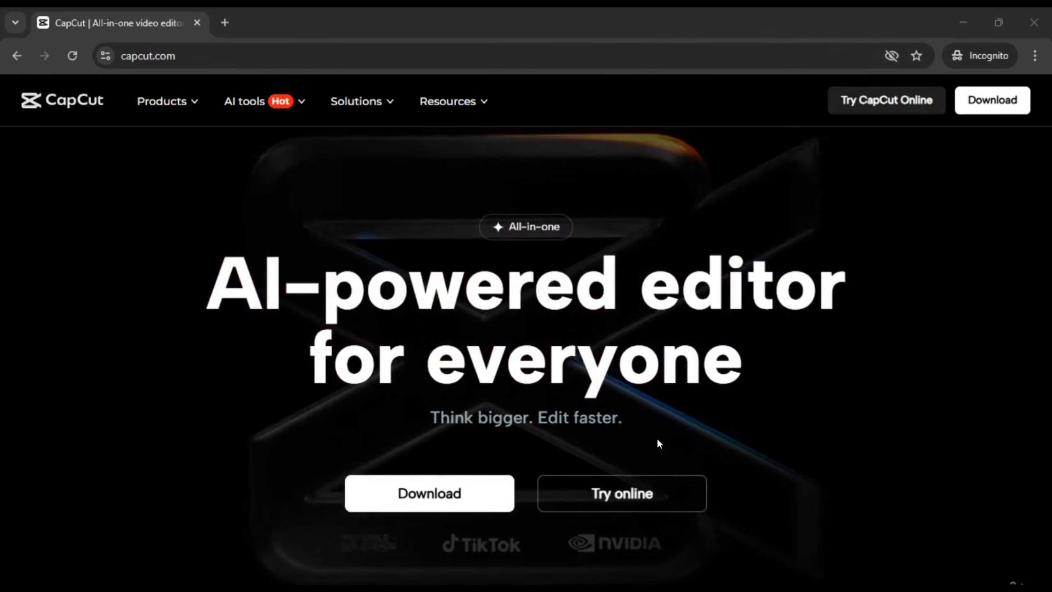
- Sign in to CapCut with a Google account and allow the browser to open the desktop app
{"action": "left_click", "coordinate": [629, 513]}
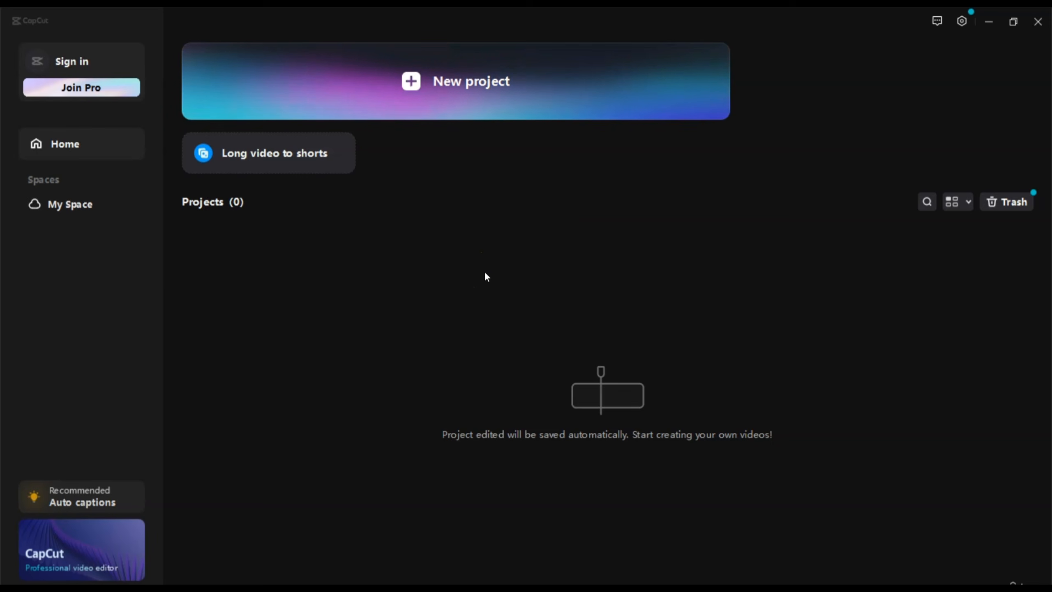
{"action": "left_click", "coordinate": [61, 62]}
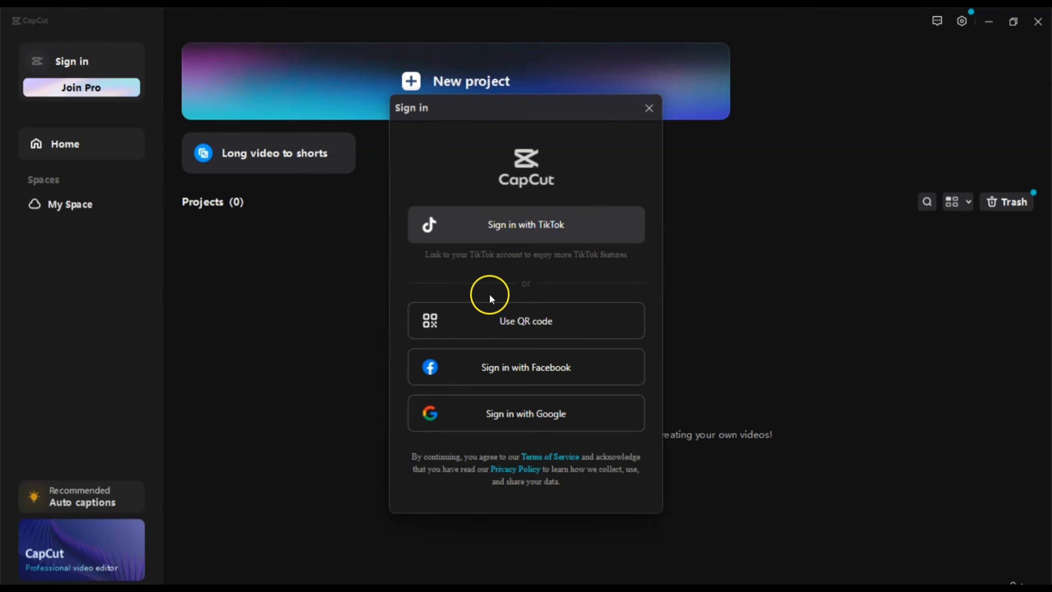
{"action": "left_click", "coordinate": [479, 415]}
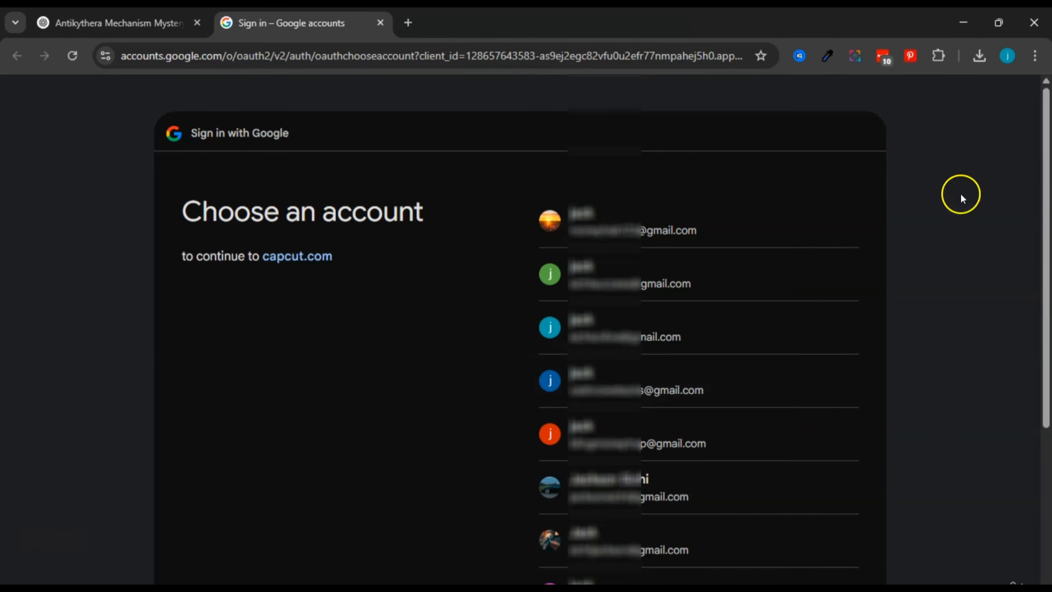
{"action": "left_click_drag", "start_coordinate": [1048, 194], "coordinate": [1048, 276]}
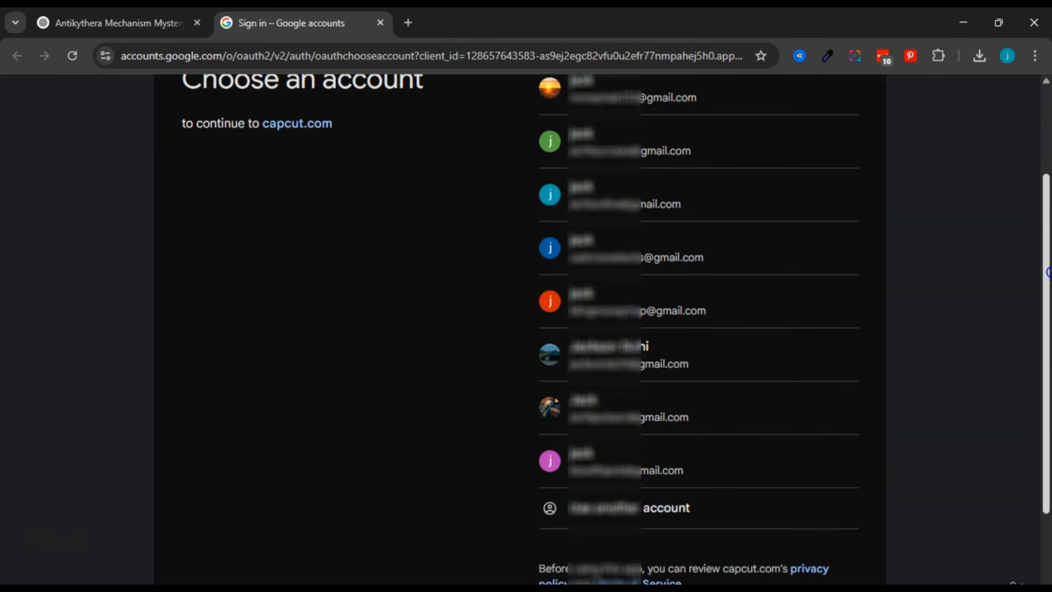
{"action": "left_click", "coordinate": [614, 399]}
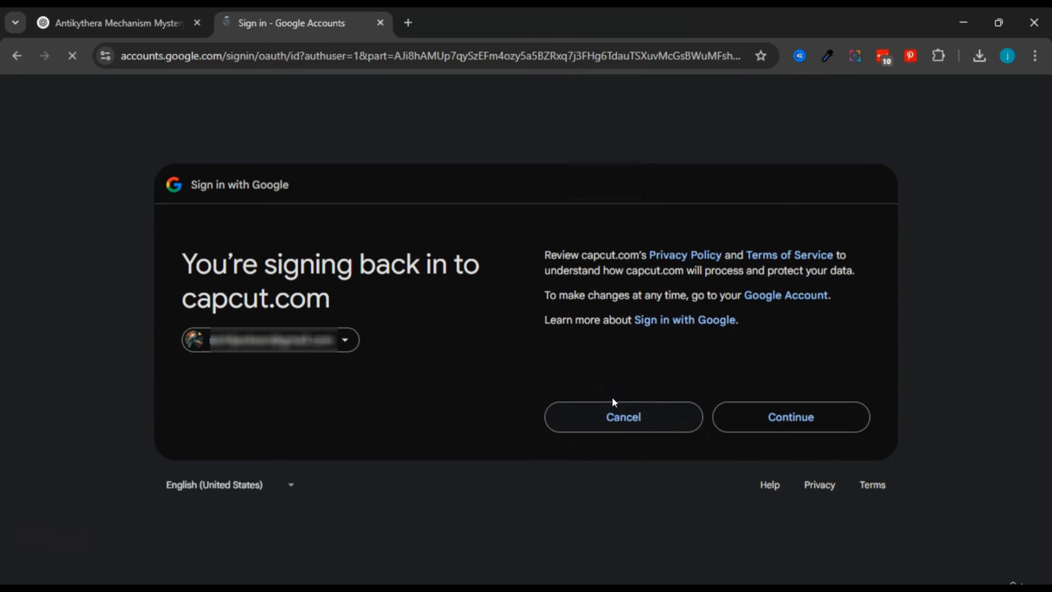
{"action": "left_click", "coordinate": [802, 418]}
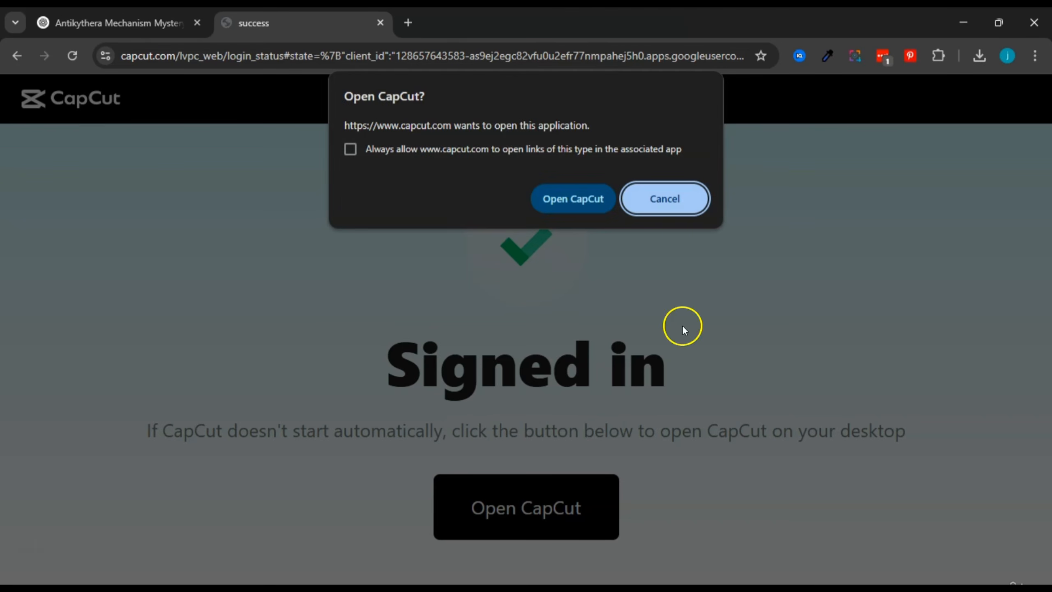
{"action": "left_click", "coordinate": [565, 199]}
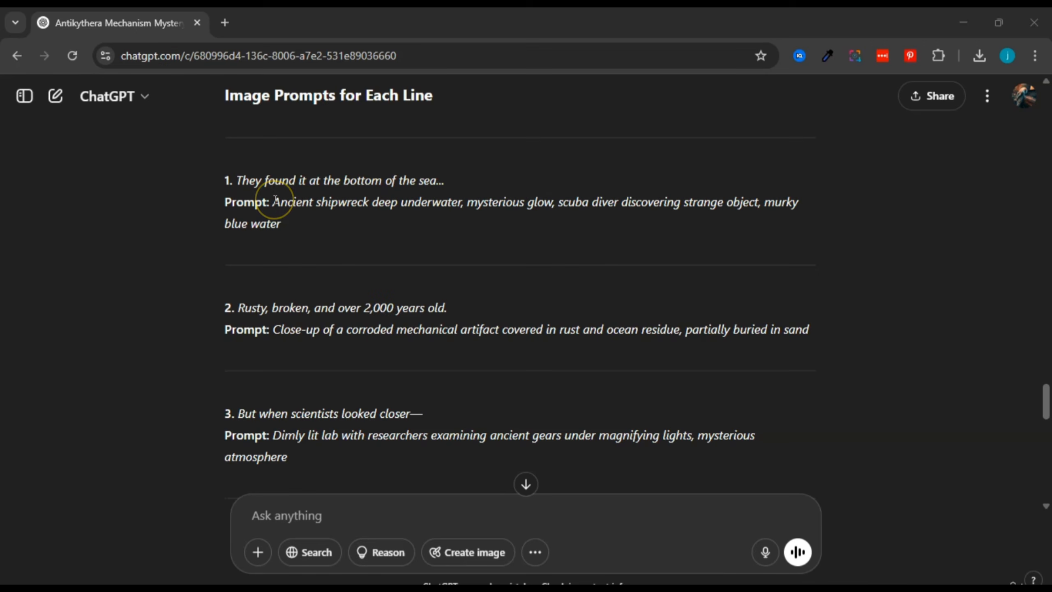
- Review the ChatGPT list of image prompts, comparing each narration line with its prompt from line 1 through line 10
{"action": "left_click_drag", "start_coordinate": [274, 205], "coordinate": [292, 225]}
{"action": "left_click", "coordinate": [292, 226]}
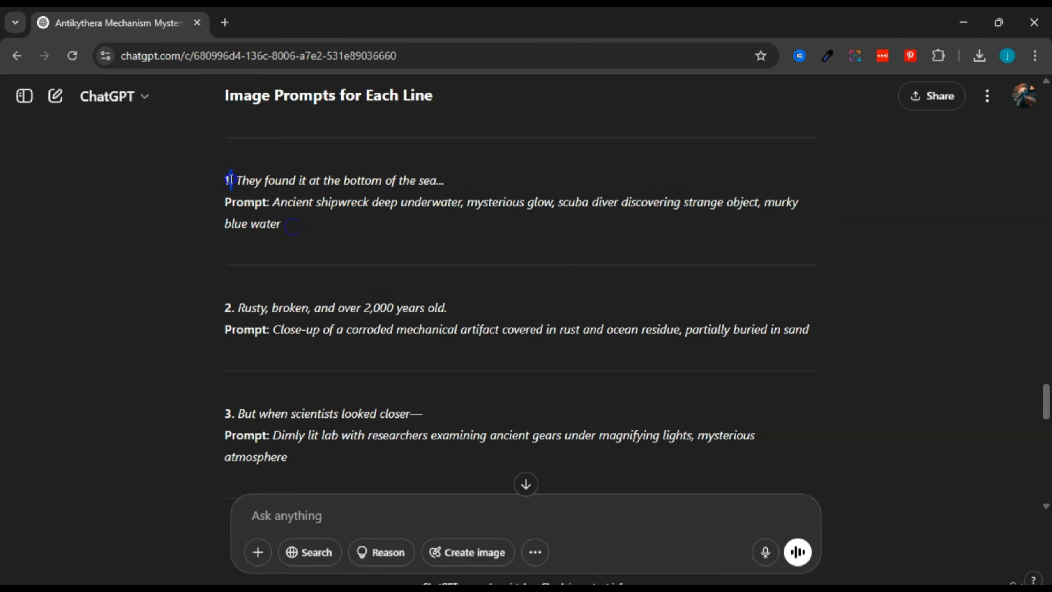
{"action": "left_click_drag", "start_coordinate": [230, 179], "coordinate": [470, 182]}
{"action": "left_click", "coordinate": [262, 183]}
{"action": "left_click_drag", "start_coordinate": [275, 201], "coordinate": [314, 216]}
{"action": "left_click", "coordinate": [310, 224]}
{"action": "left_click_drag", "start_coordinate": [230, 182], "coordinate": [398, 240]}
{"action": "left_click", "coordinate": [397, 240]}
{"action": "left_click_drag", "start_coordinate": [1045, 400], "coordinate": [1046, 463]}
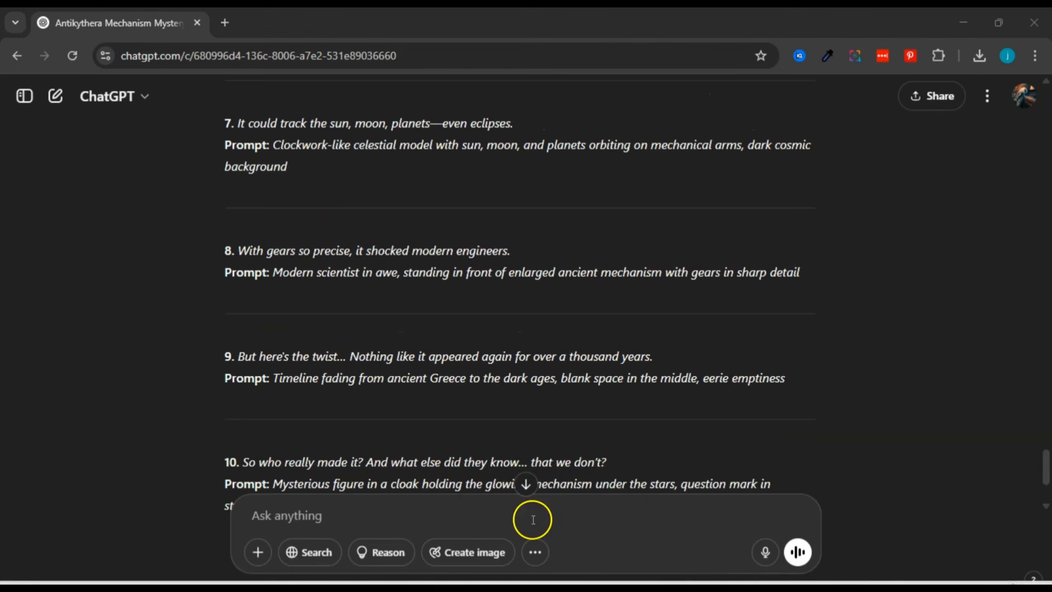
- Switch to the Content folder in File Explorer and preview clip 1 full screen in VLC, closing the player when done
{"action": "left_click", "coordinate": [540, 579]}
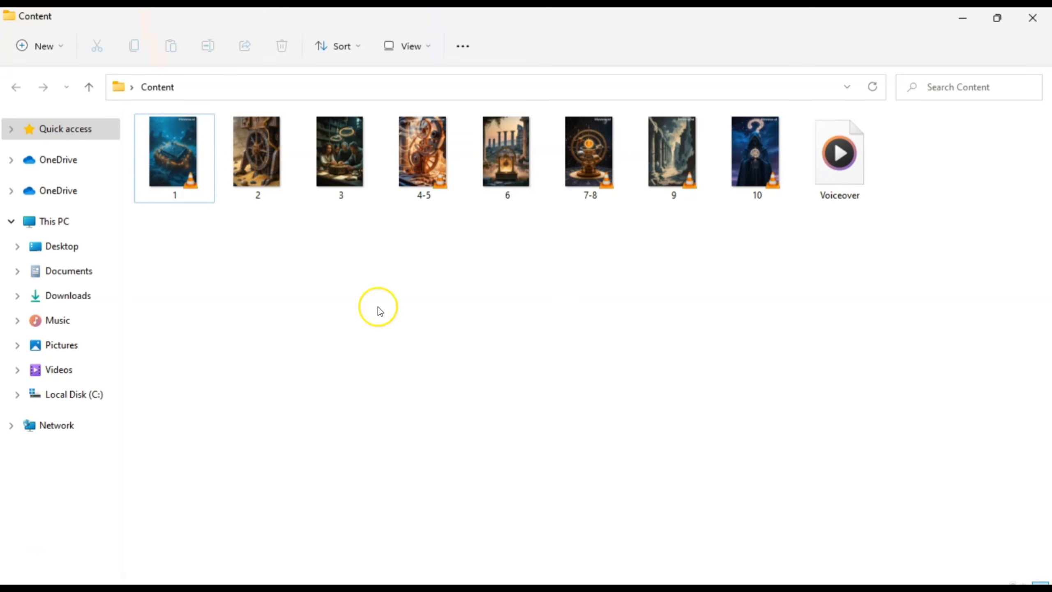
{"action": "double_click", "coordinate": [174, 138]}
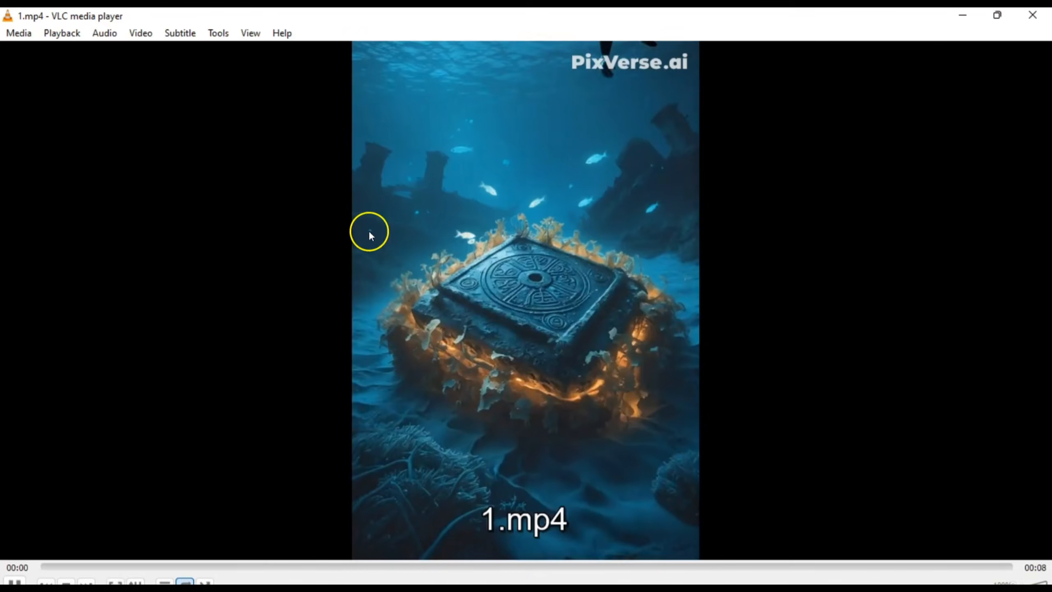
{"action": "double_click", "coordinate": [369, 232]}
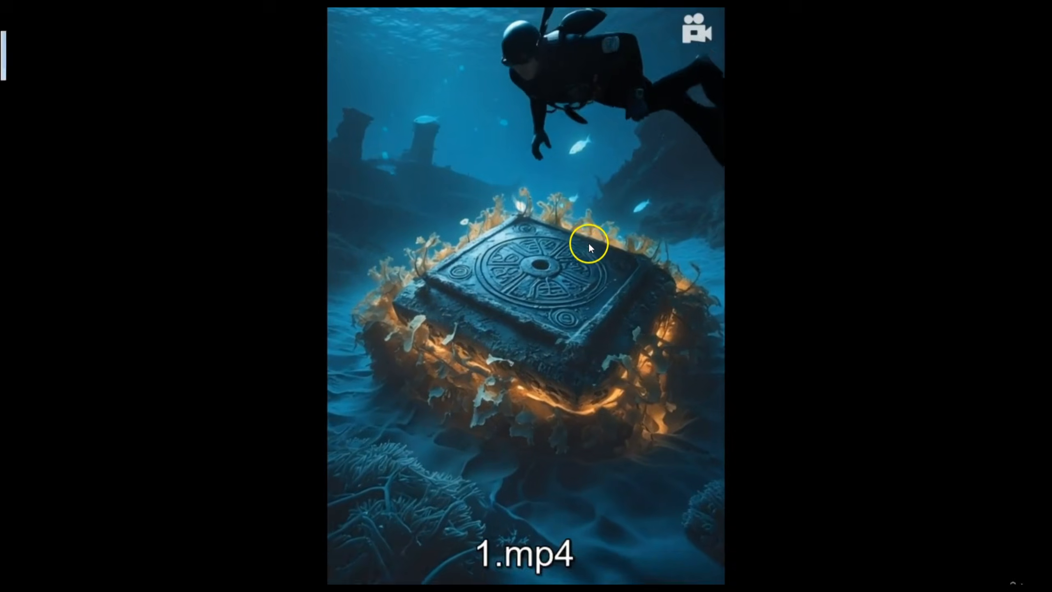
{"action": "double_click", "coordinate": [589, 242]}
{"action": "left_click", "coordinate": [1032, 13]}
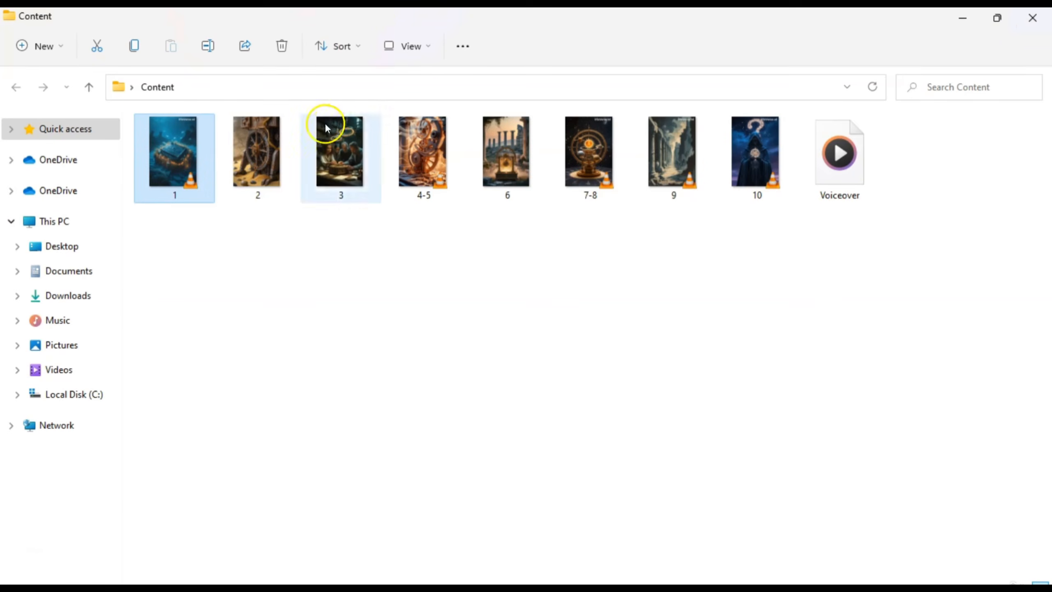
- Preview the remaining images and clips in the Content folder in order, from 2.jpg through 10.mp4, and close the viewer
{"action": "left_click_drag", "start_coordinate": [266, 228], "coordinate": [826, 170]}
{"action": "left_click", "coordinate": [633, 247]}
{"action": "left_click", "coordinate": [243, 147]}
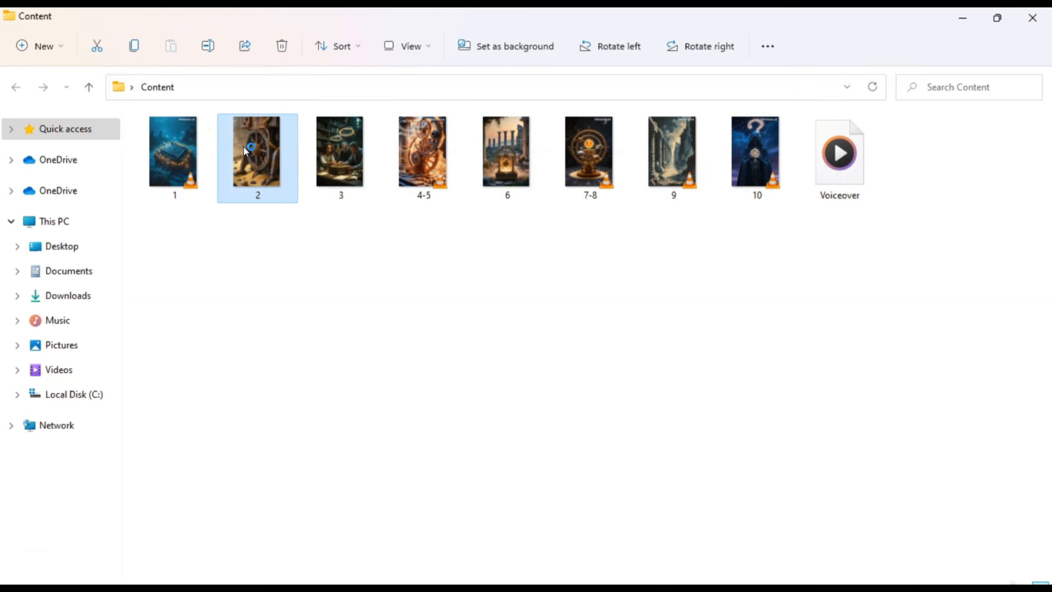
{"action": "double_click", "coordinate": [243, 146]}
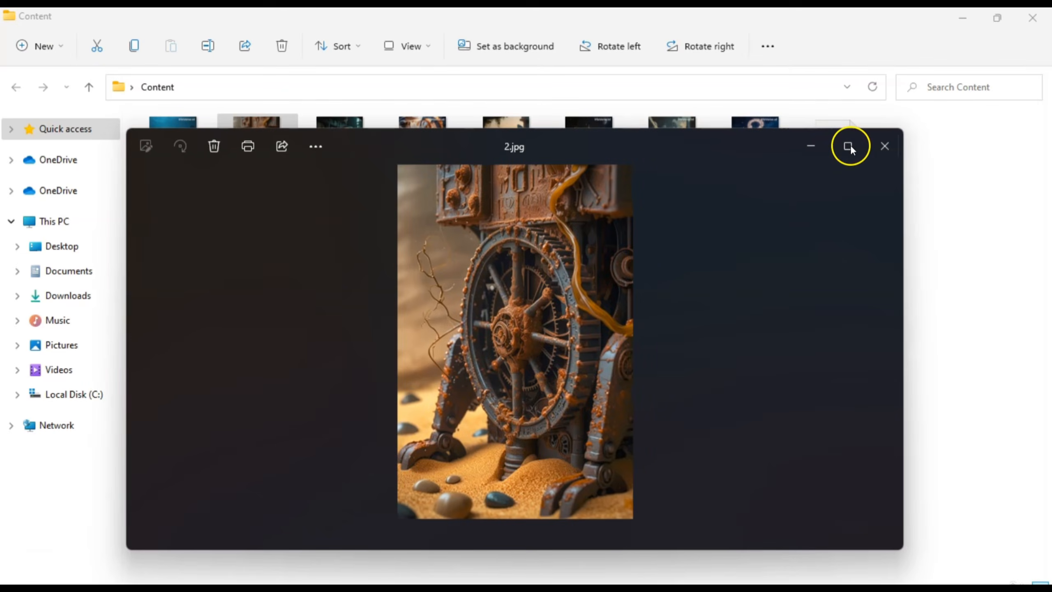
{"action": "left_click", "coordinate": [848, 146]}
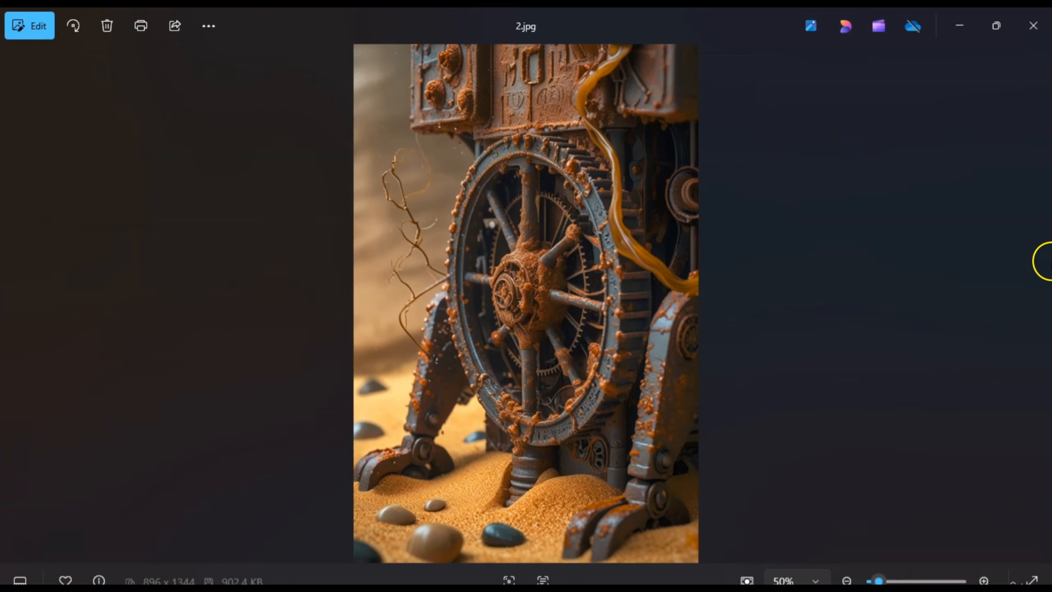
{"action": "left_click", "coordinate": [1041, 294]}
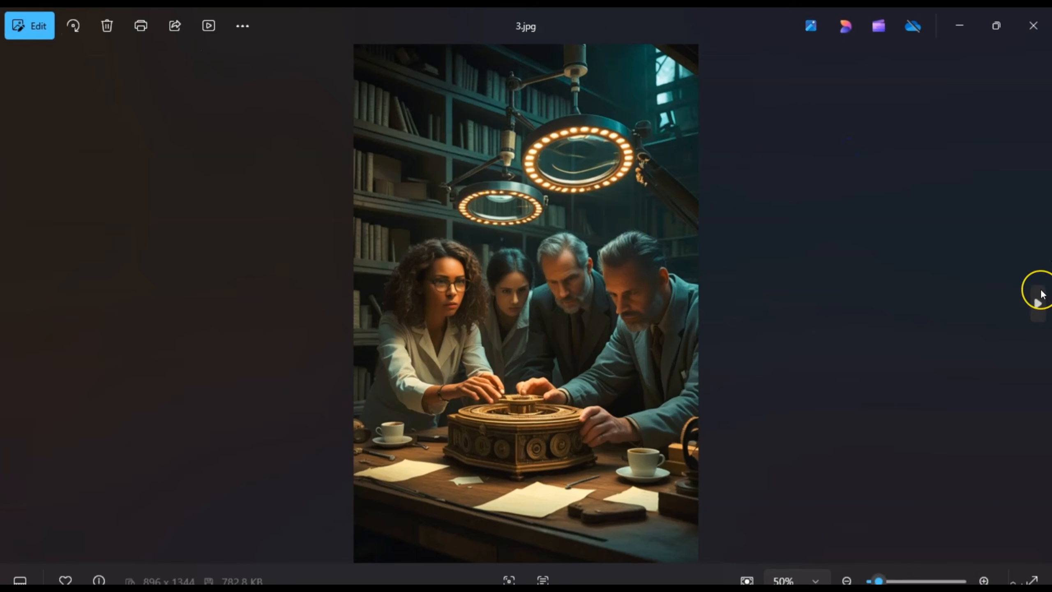
{"action": "left_click", "coordinate": [1040, 296]}
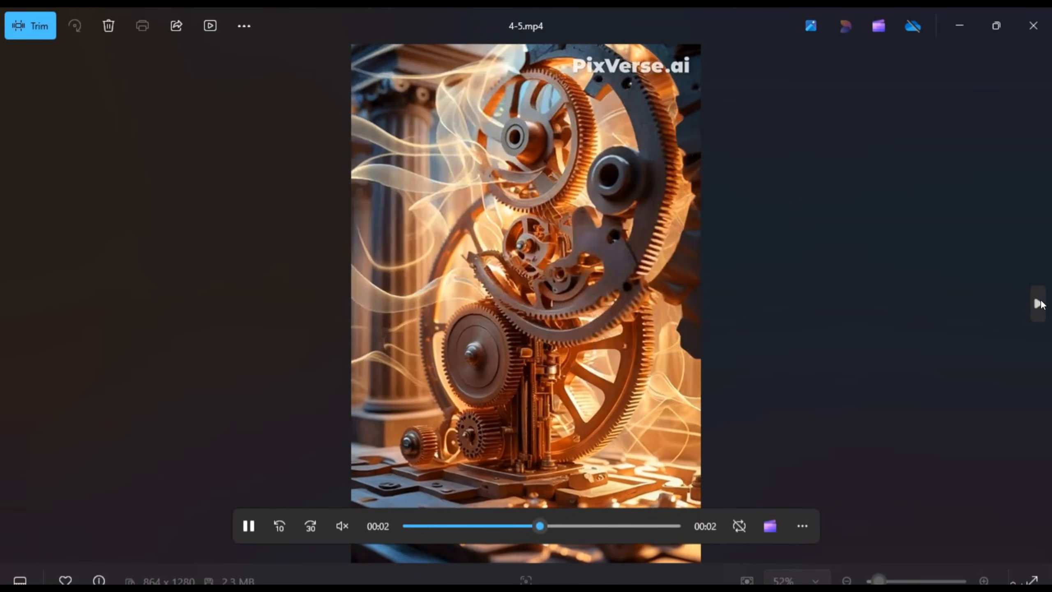
{"action": "left_click", "coordinate": [1041, 303]}
{"action": "left_click", "coordinate": [1040, 304]}
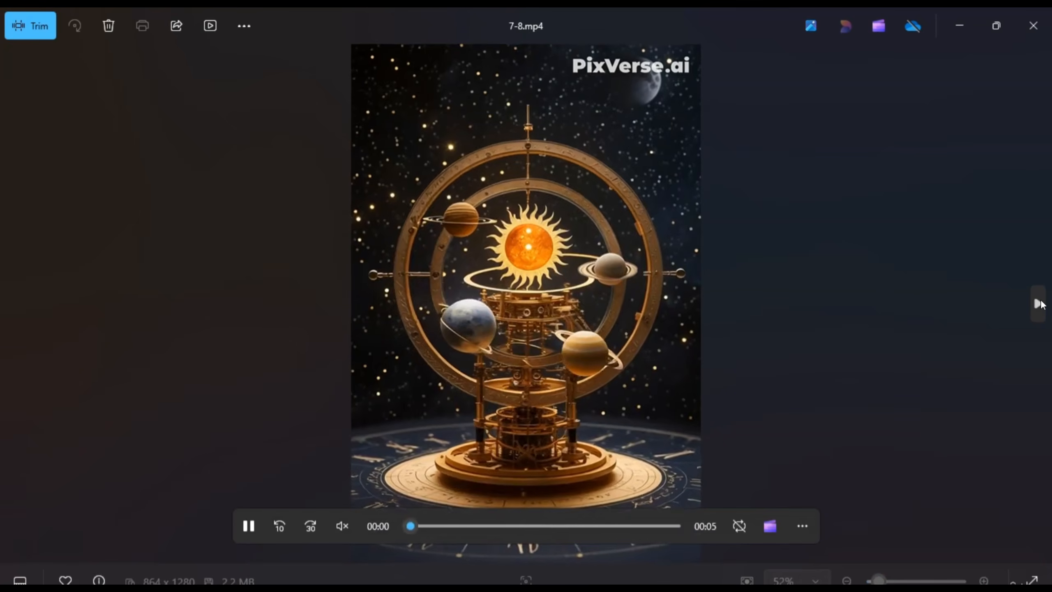
{"action": "left_click", "coordinate": [1040, 304]}
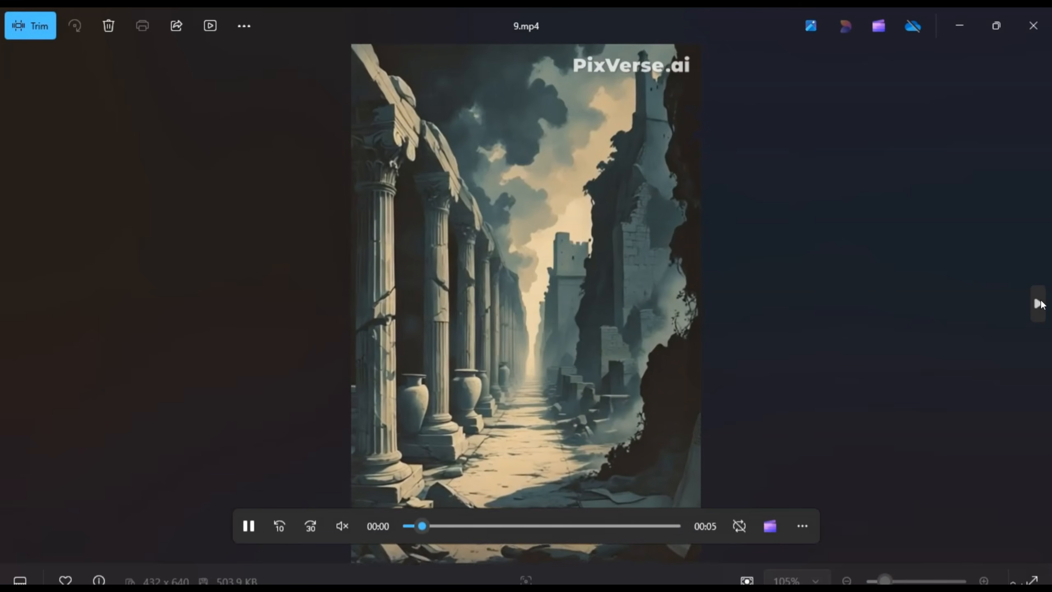
{"action": "left_click", "coordinate": [1040, 303]}
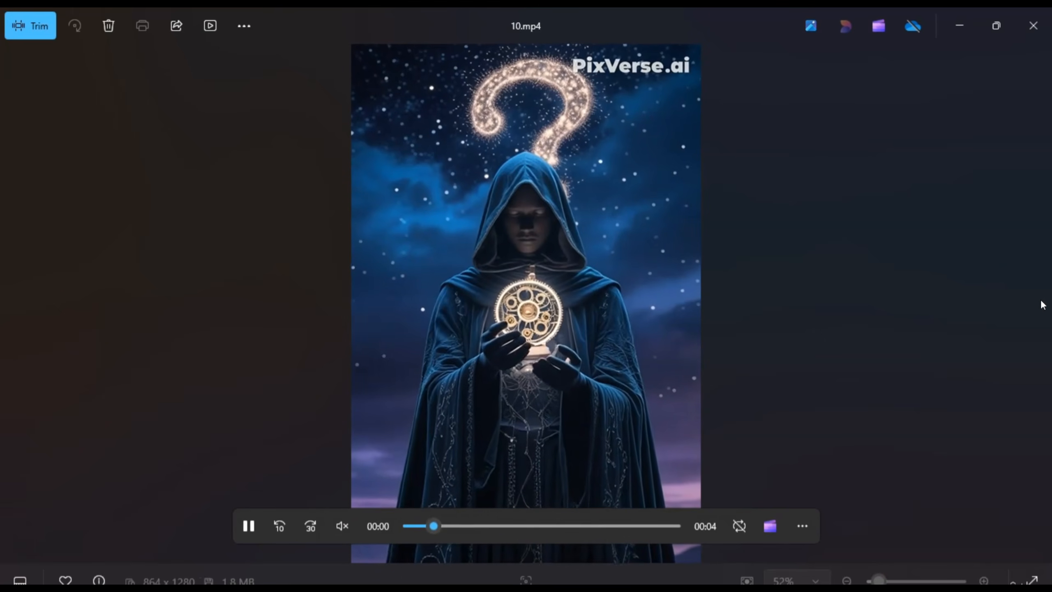
{"action": "left_click", "coordinate": [1027, 26]}
{"action": "left_click_drag", "start_coordinate": [778, 228], "coordinate": [188, 169]}
{"action": "left_click", "coordinate": [453, 319]}
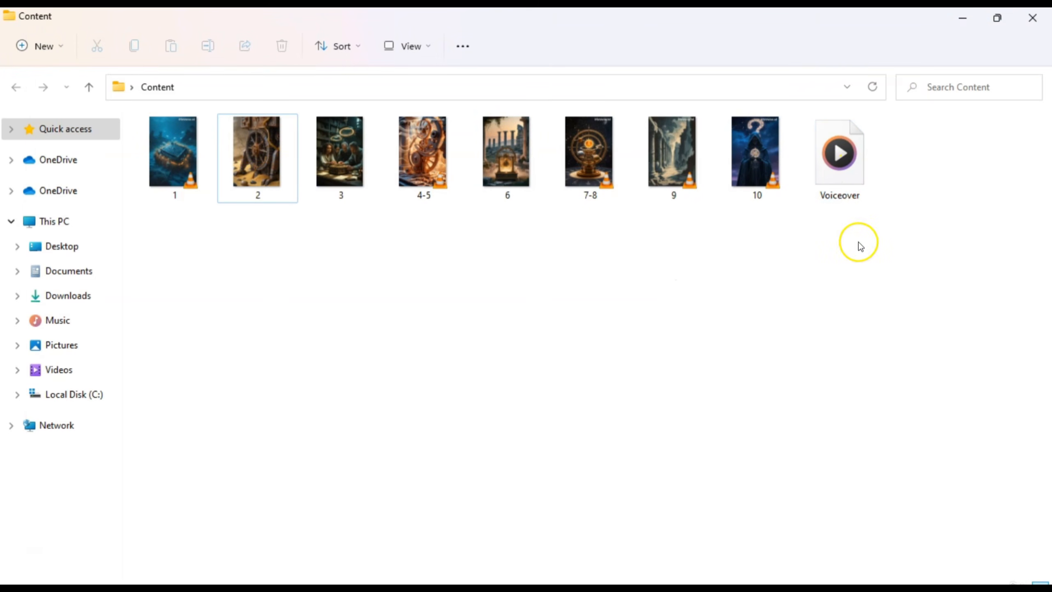
{"action": "left_click_drag", "start_coordinate": [858, 242], "coordinate": [837, 97]}
{"action": "left_click", "coordinate": [854, 263]}
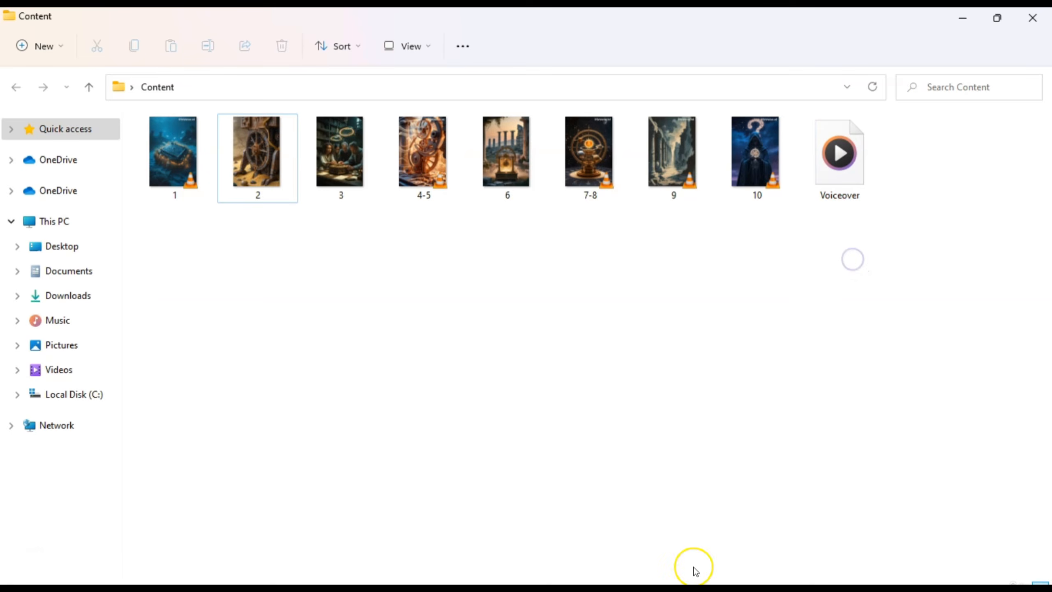
- Switch to the ChatGPT conversation in Chrome and review the full Antikythera Mechanism narration script
{"action": "mouse_move", "coordinate": [623, 580]}
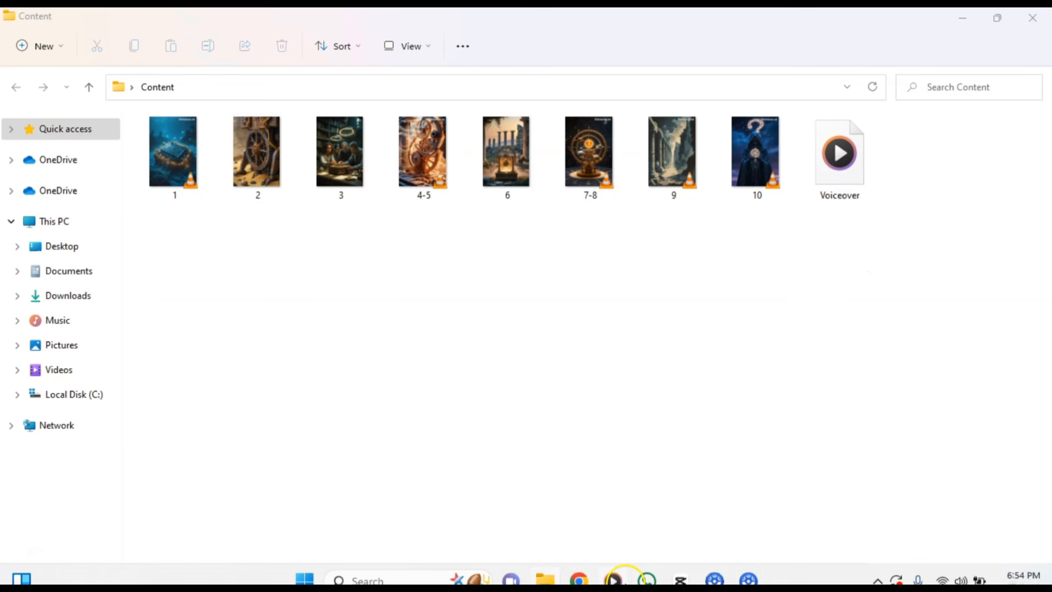
{"action": "left_click", "coordinate": [579, 580]}
{"action": "scroll", "coordinate": [590, 384], "scroll_direction": "up", "scroll_amount": 15}
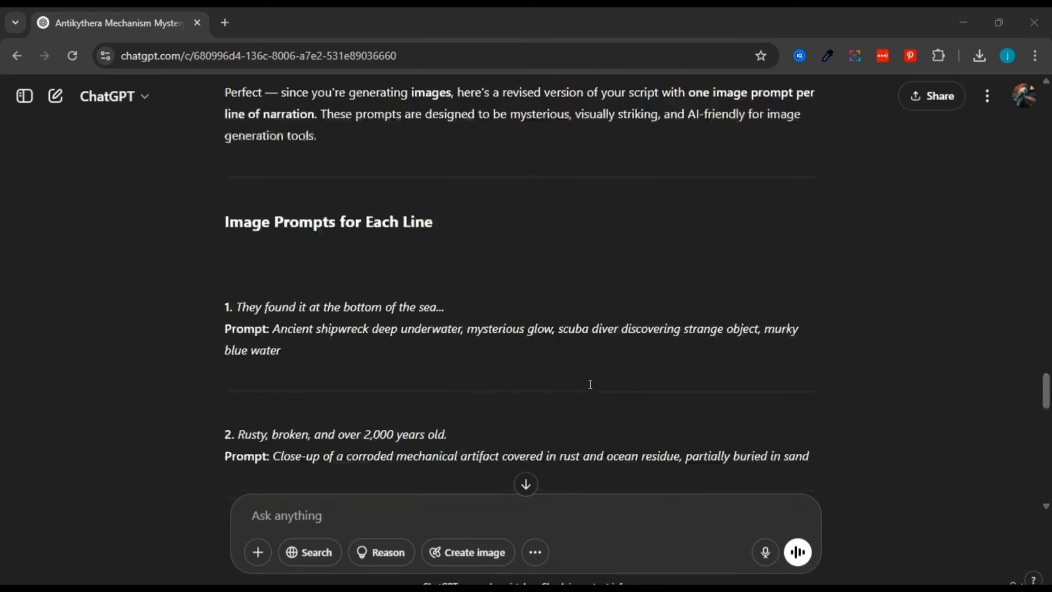
{"action": "scroll", "coordinate": [590, 384], "scroll_direction": "up", "scroll_amount": 20}
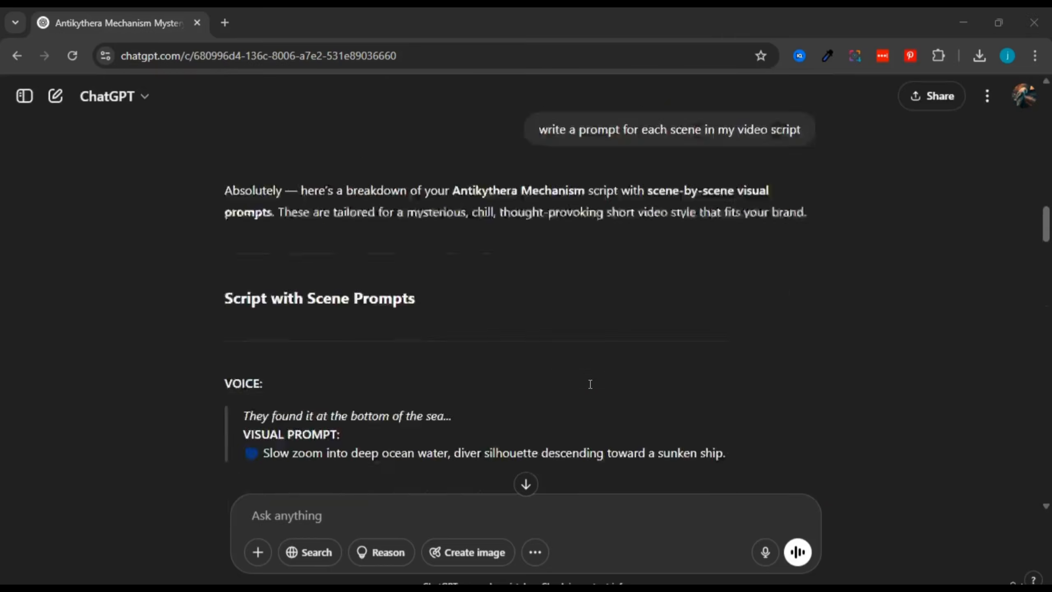
{"action": "scroll", "coordinate": [590, 384], "scroll_direction": "up", "scroll_amount": 15}
{"action": "scroll", "coordinate": [590, 384], "scroll_direction": "down", "scroll_amount": 4}
{"action": "scroll", "coordinate": [590, 384], "scroll_direction": "up", "scroll_amount": 2}
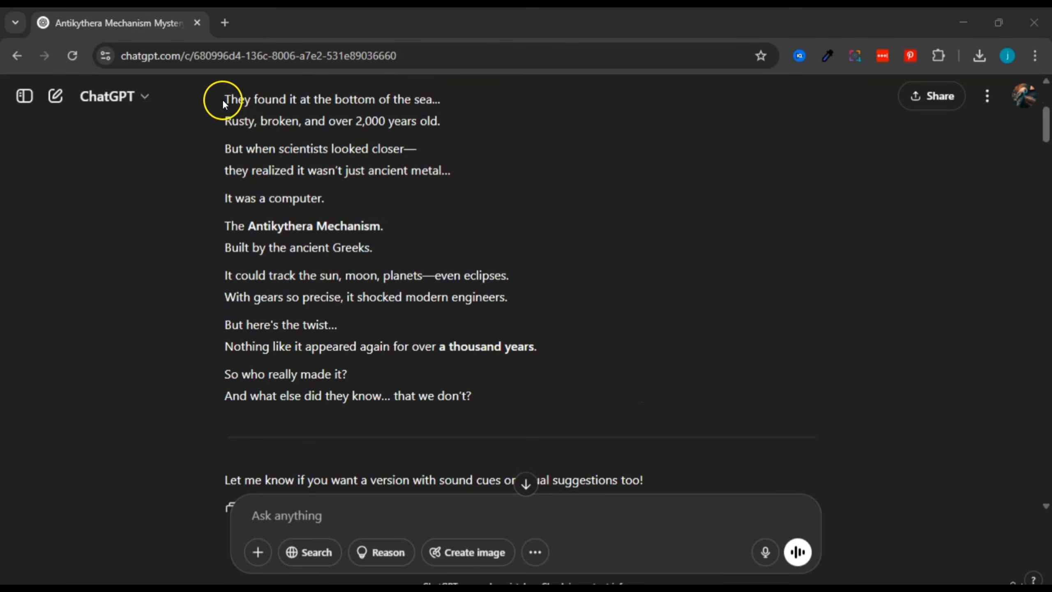
{"action": "left_click_drag", "start_coordinate": [222, 99], "coordinate": [480, 408]}
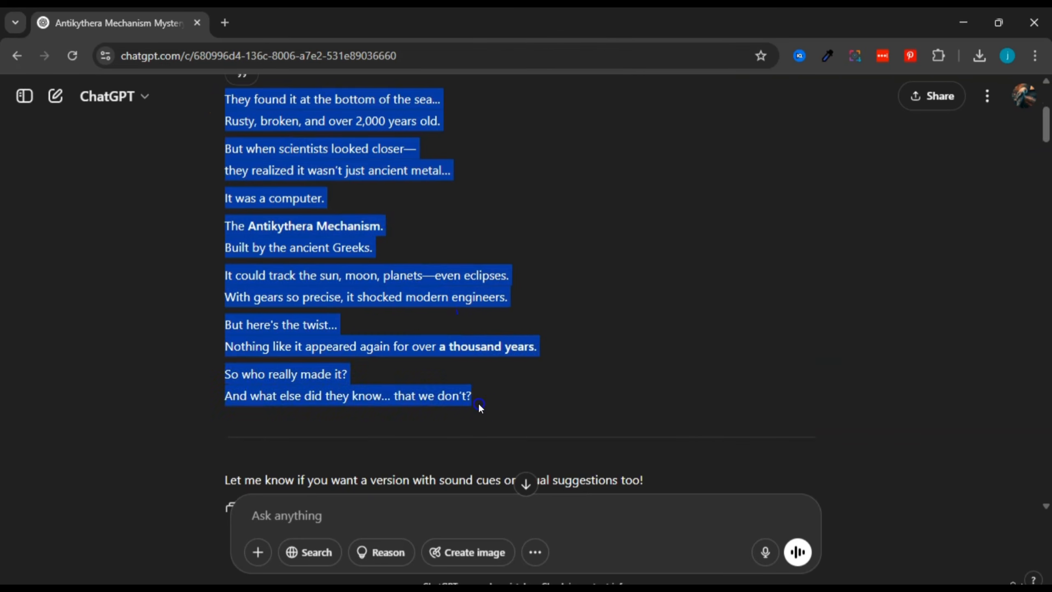
{"action": "left_click", "coordinate": [480, 407]}
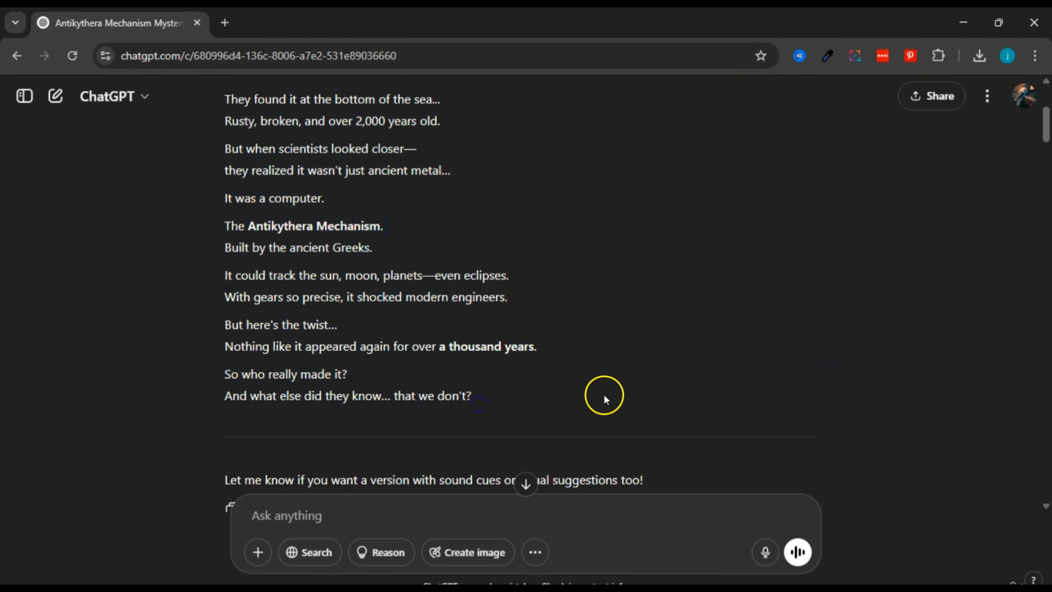
- Switch to CapCut and import all the numbered images and clips plus the Voiceover file from the Desktop's Content folder
{"action": "left_click", "coordinate": [681, 580]}
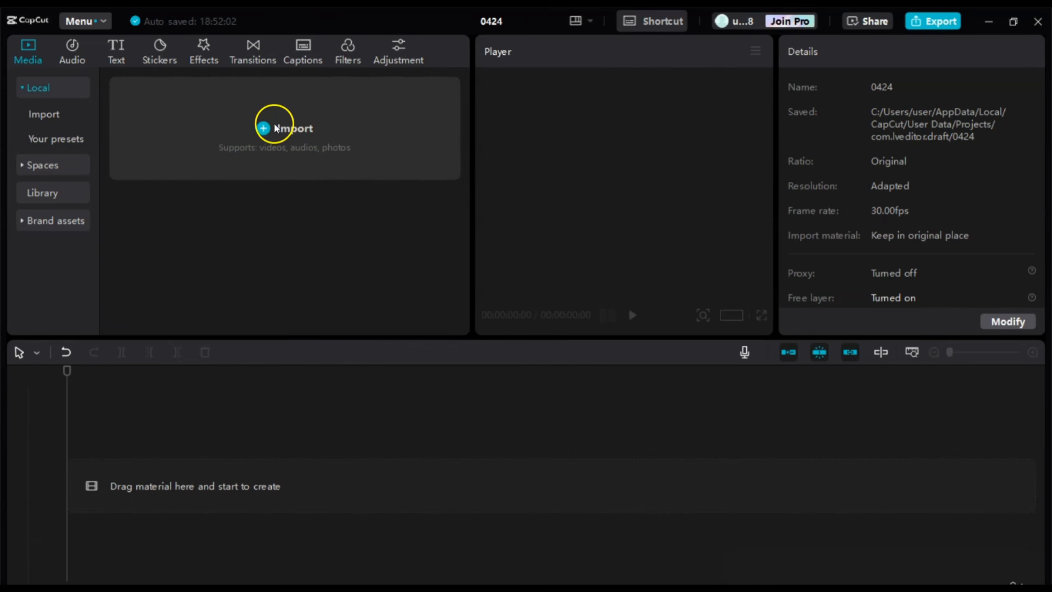
{"action": "left_click", "coordinate": [266, 131]}
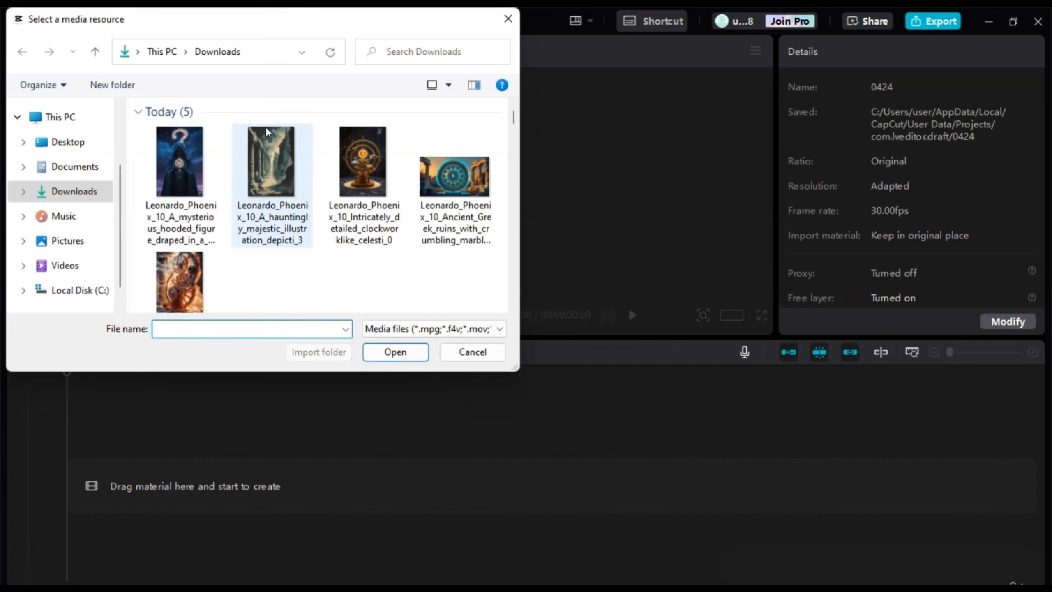
{"action": "left_click", "coordinate": [76, 148]}
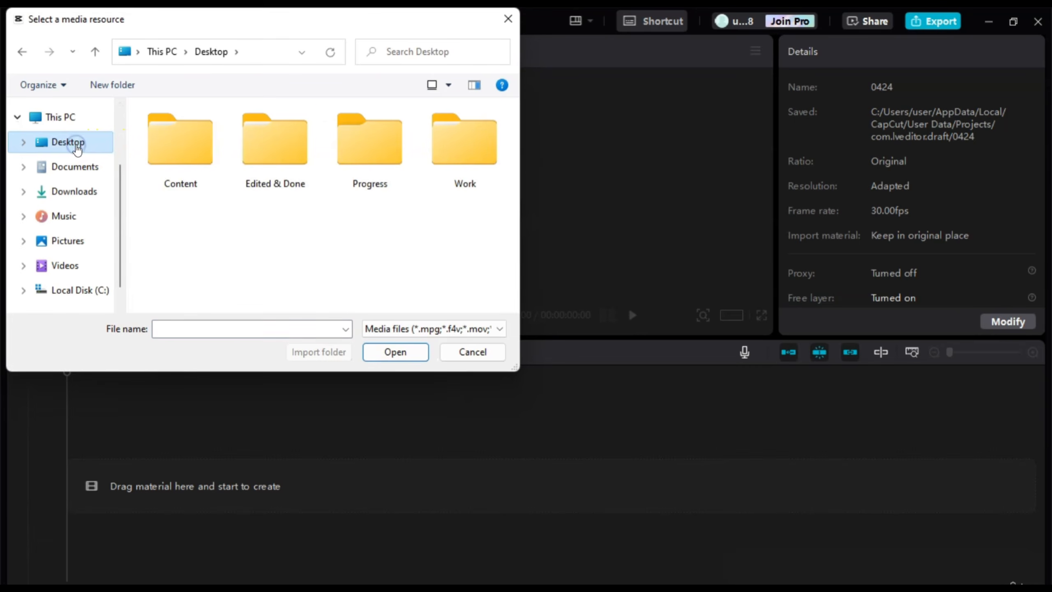
{"action": "double_click", "coordinate": [181, 155]}
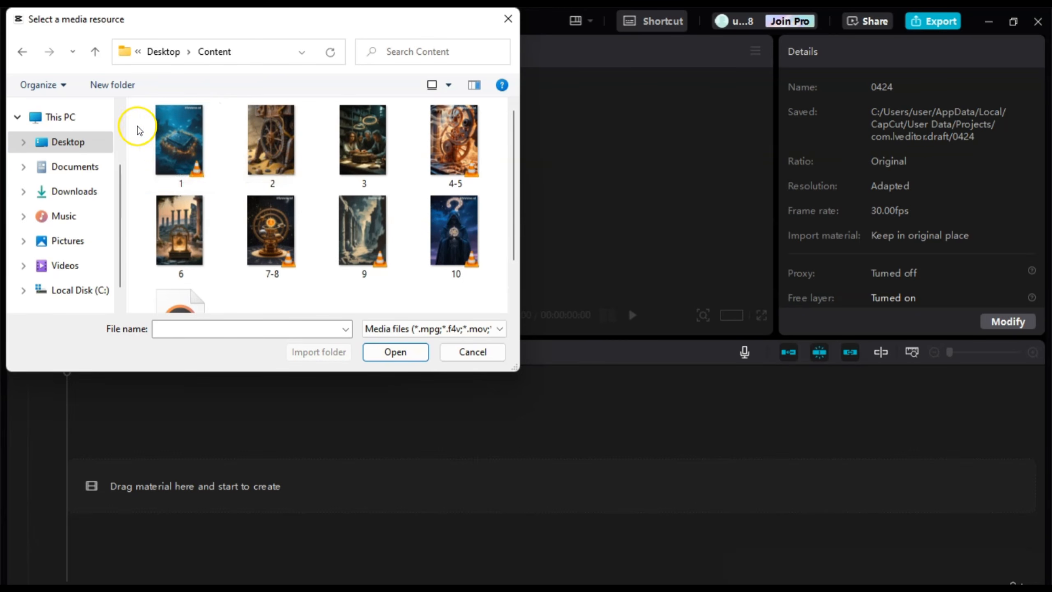
{"action": "left_click_drag", "start_coordinate": [138, 127], "coordinate": [437, 297]}
{"action": "scroll", "coordinate": [436, 297], "scroll_direction": "down", "scroll_amount": 2}
{"action": "scroll", "coordinate": [437, 297], "scroll_direction": "up", "scroll_amount": 2}
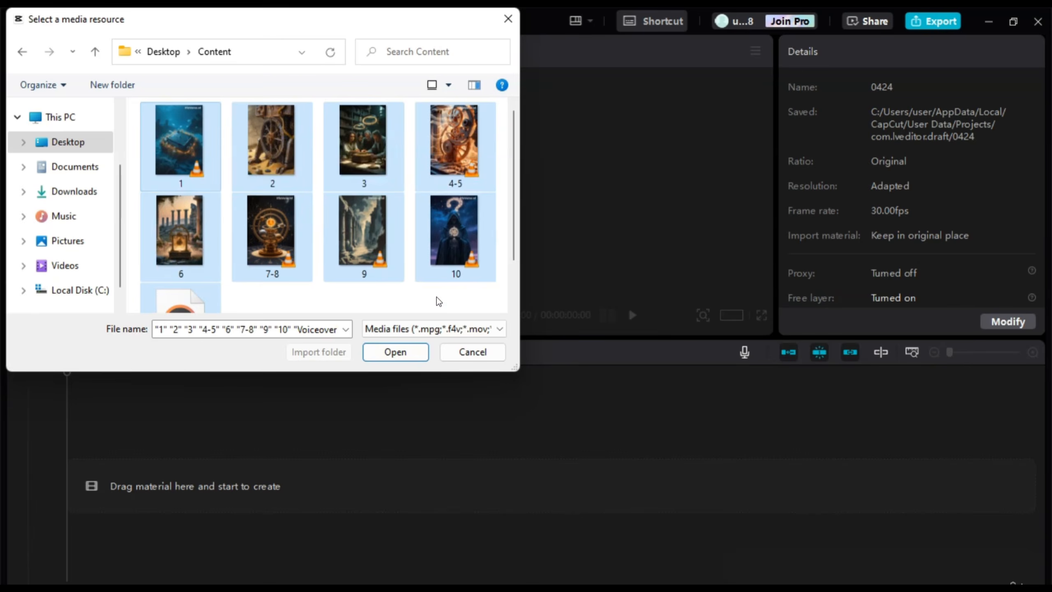
{"action": "left_click", "coordinate": [398, 352]}
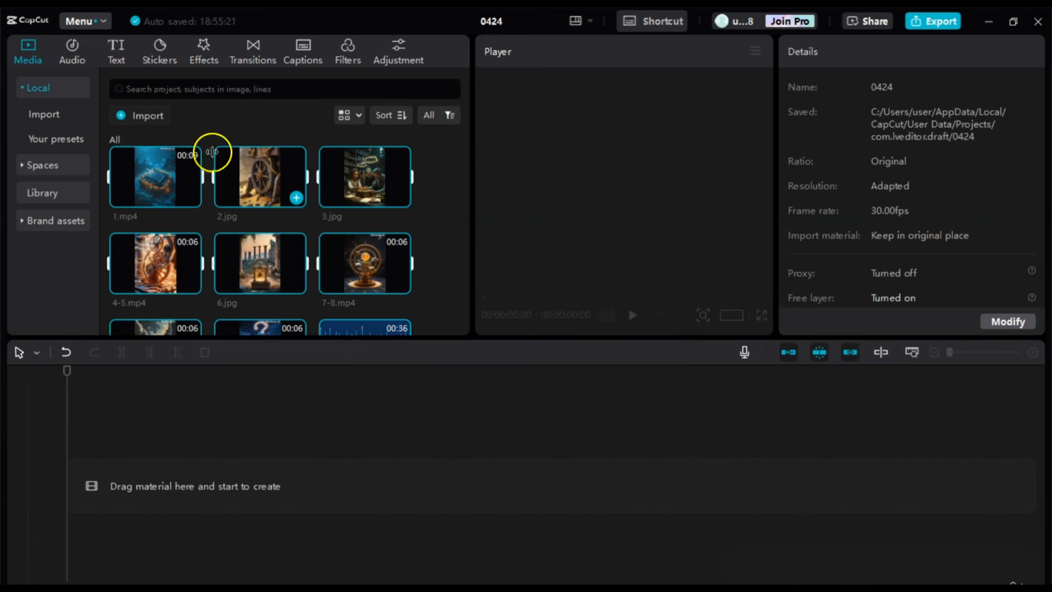
- Clear the selection of the imported media and add Voiceover.mp3 to the start of the timeline
{"action": "scroll", "coordinate": [432, 200], "scroll_direction": "down", "scroll_amount": 2}
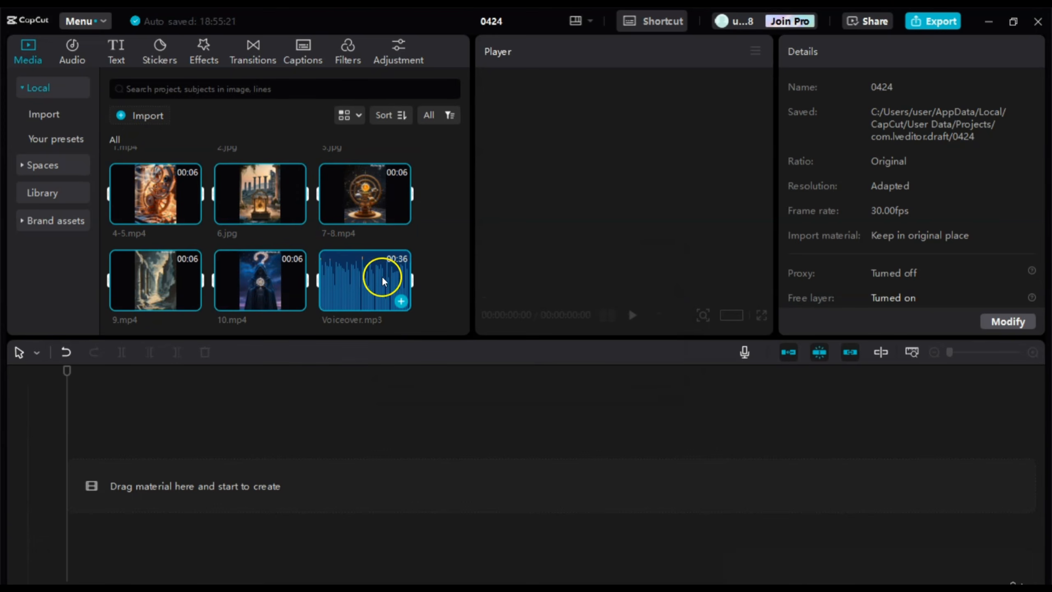
{"action": "scroll", "coordinate": [424, 240], "scroll_direction": "up", "scroll_amount": 2}
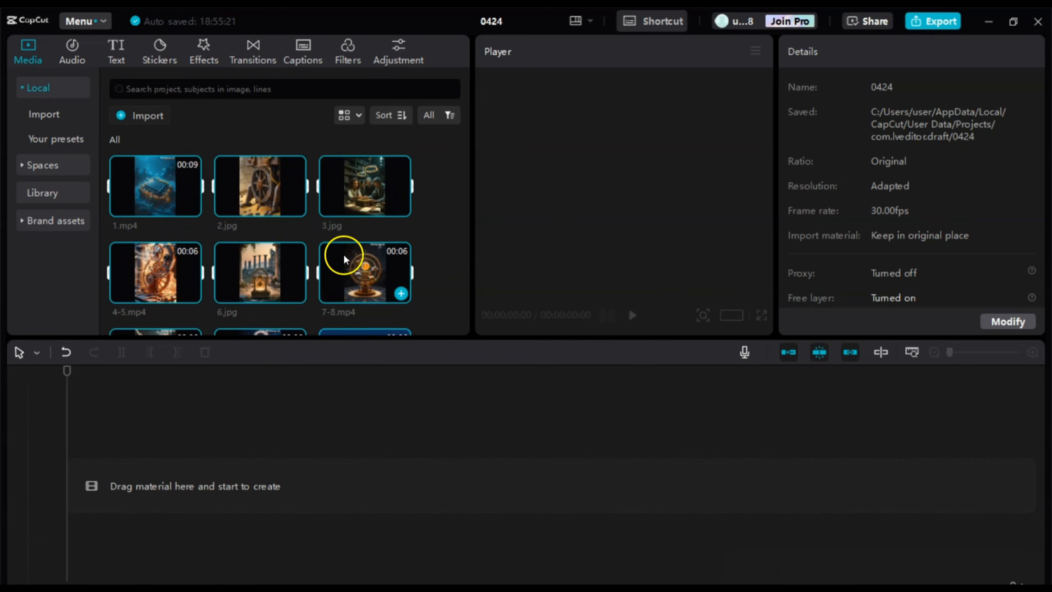
{"action": "scroll", "coordinate": [344, 254], "scroll_direction": "down", "scroll_amount": 2}
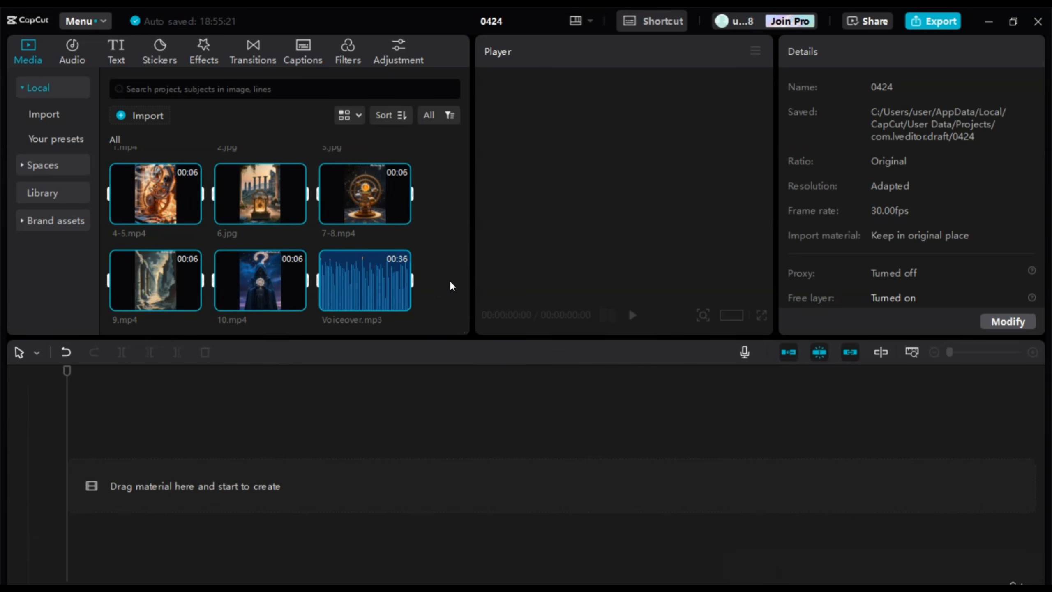
{"action": "left_click", "coordinate": [440, 273]}
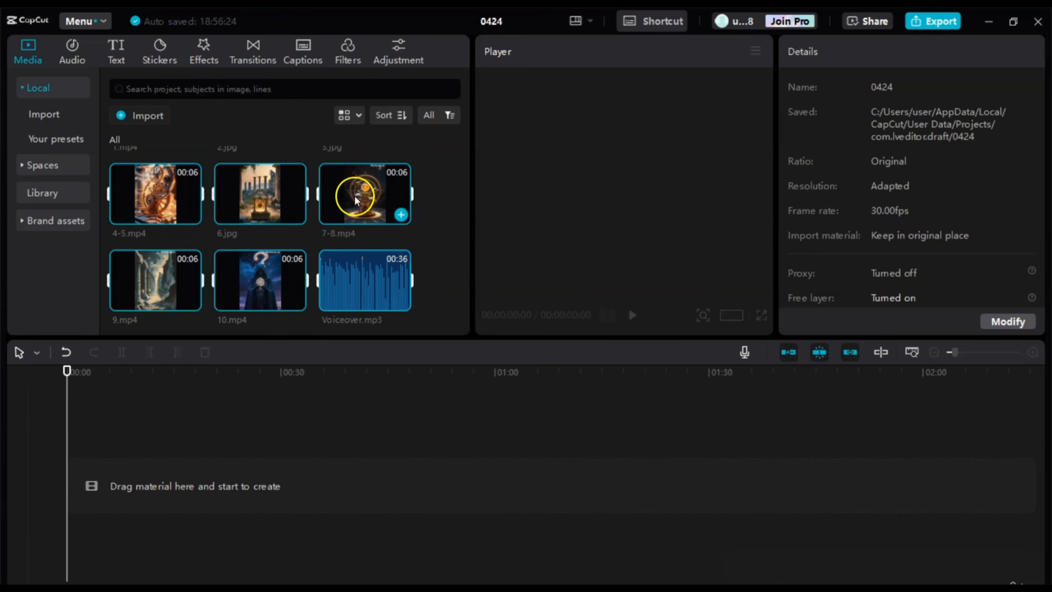
{"action": "left_click", "coordinate": [444, 232]}
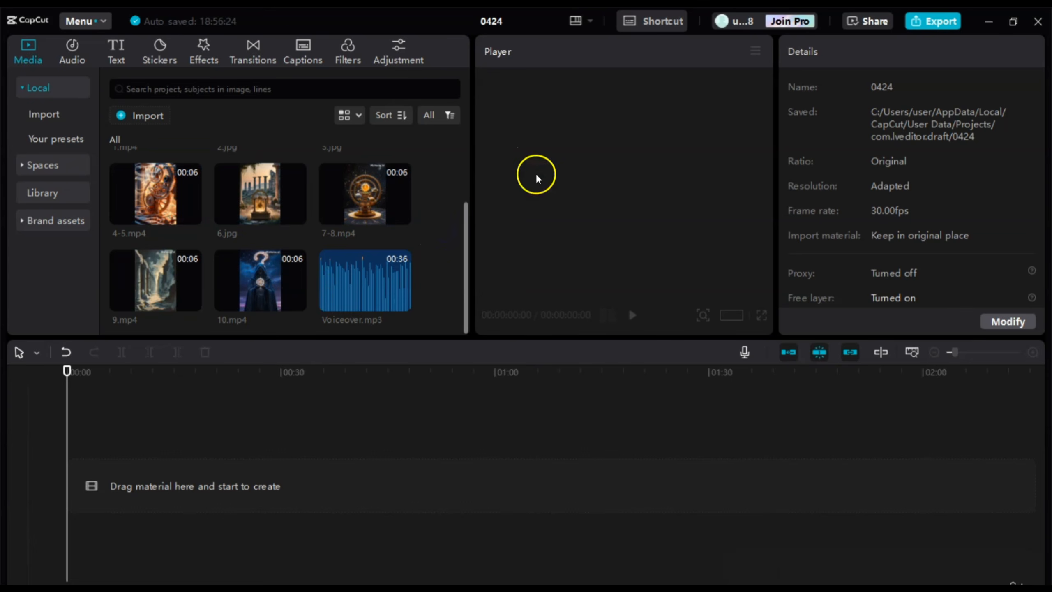
{"action": "left_click", "coordinate": [355, 276]}
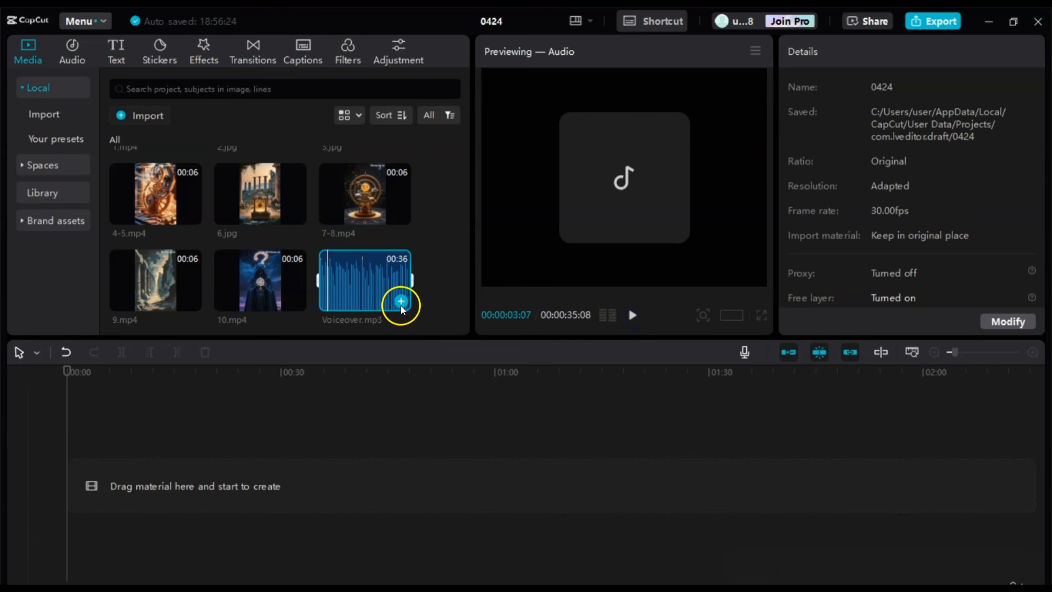
{"action": "left_click", "coordinate": [401, 302]}
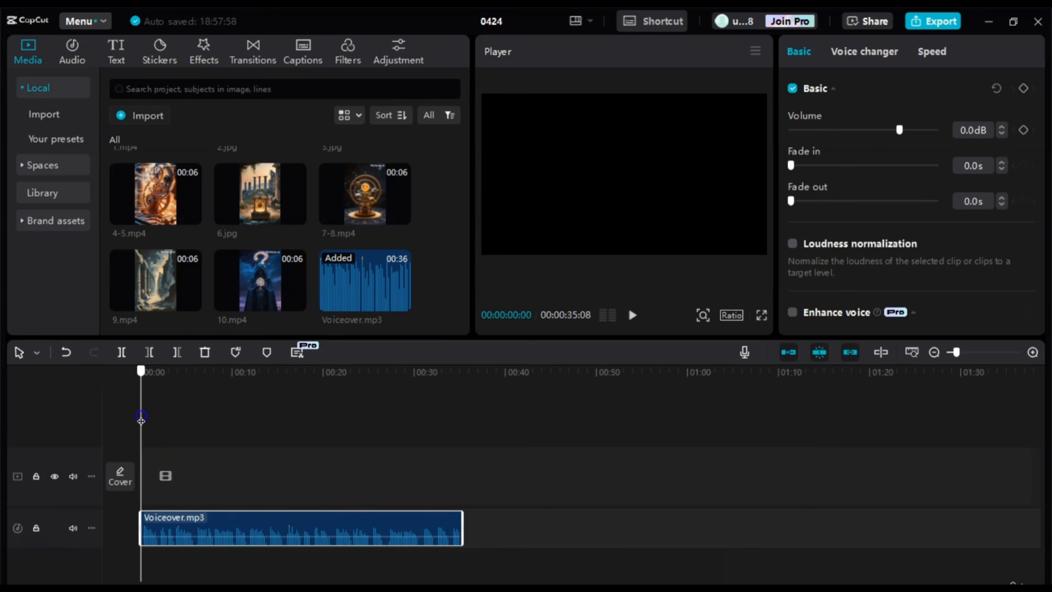
- Play the opening of the voiceover on the timeline, scrub a little further, and return the playhead to the start
{"action": "left_click_drag", "start_coordinate": [141, 371], "coordinate": [128, 423]}
{"action": "key", "text": "space"}
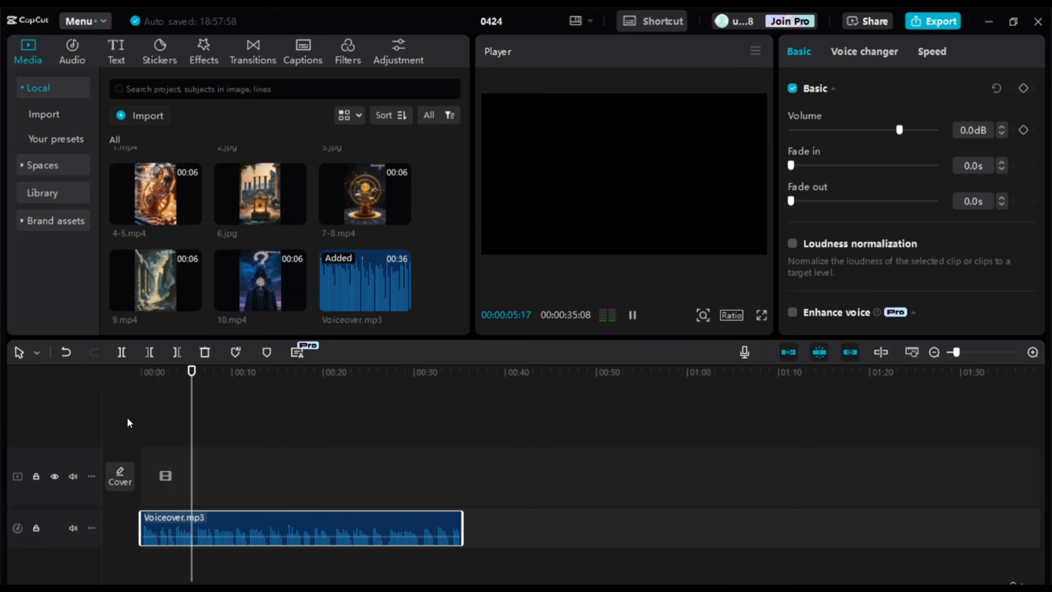
{"action": "key", "text": "space"}
{"action": "left_click_drag", "start_coordinate": [191, 373], "coordinate": [228, 375]}
{"action": "left_click", "coordinate": [204, 418]}
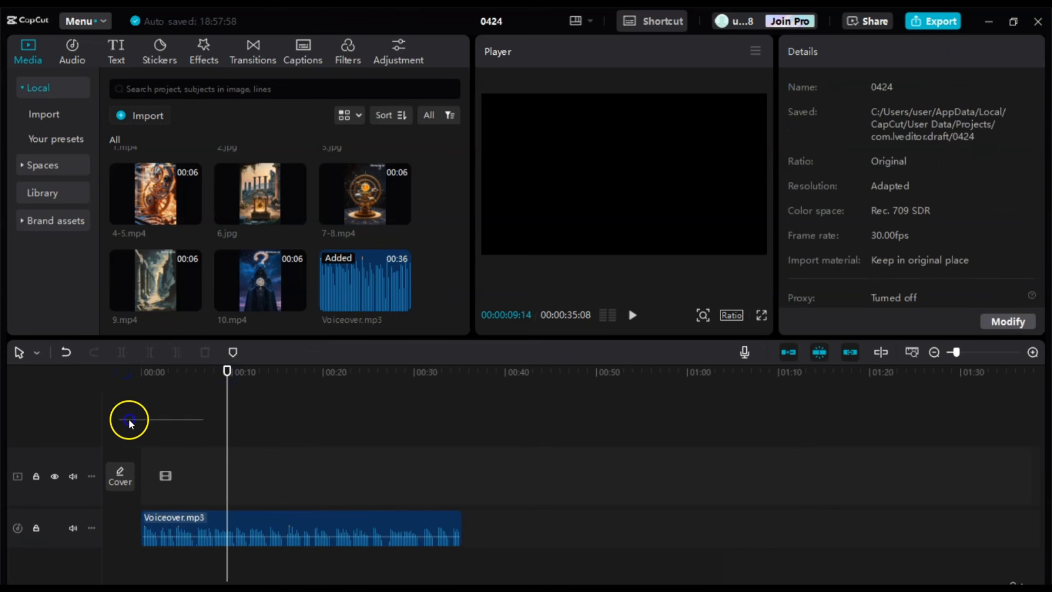
{"action": "left_click_drag", "start_coordinate": [228, 391], "coordinate": [85, 415]}
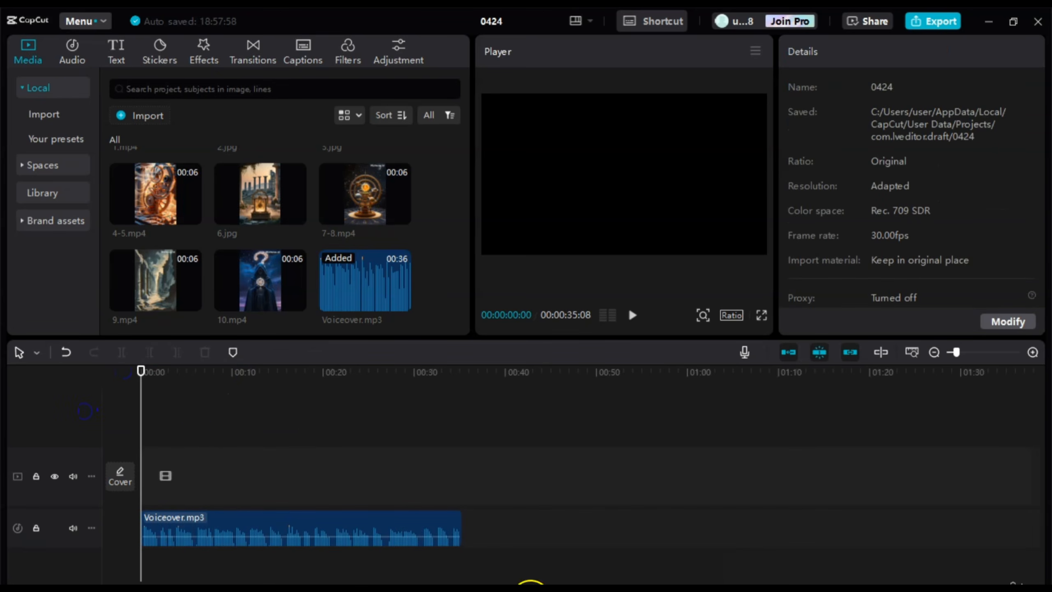
- Switch to the ChatGPT conversation in Chrome and review the numbered image prompts matched to each narration line
{"action": "mouse_move", "coordinate": [583, 579]}
{"action": "left_click", "coordinate": [551, 505]}
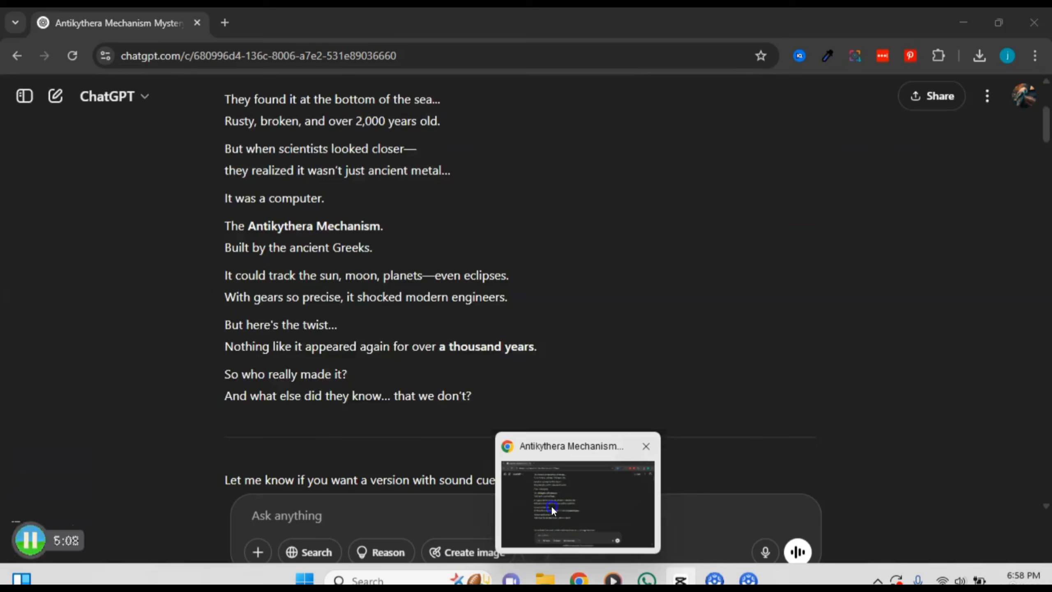
{"action": "scroll", "coordinate": [405, 387], "scroll_direction": "down", "scroll_amount": 10}
{"action": "scroll", "coordinate": [404, 387], "scroll_direction": "down", "scroll_amount": 15}
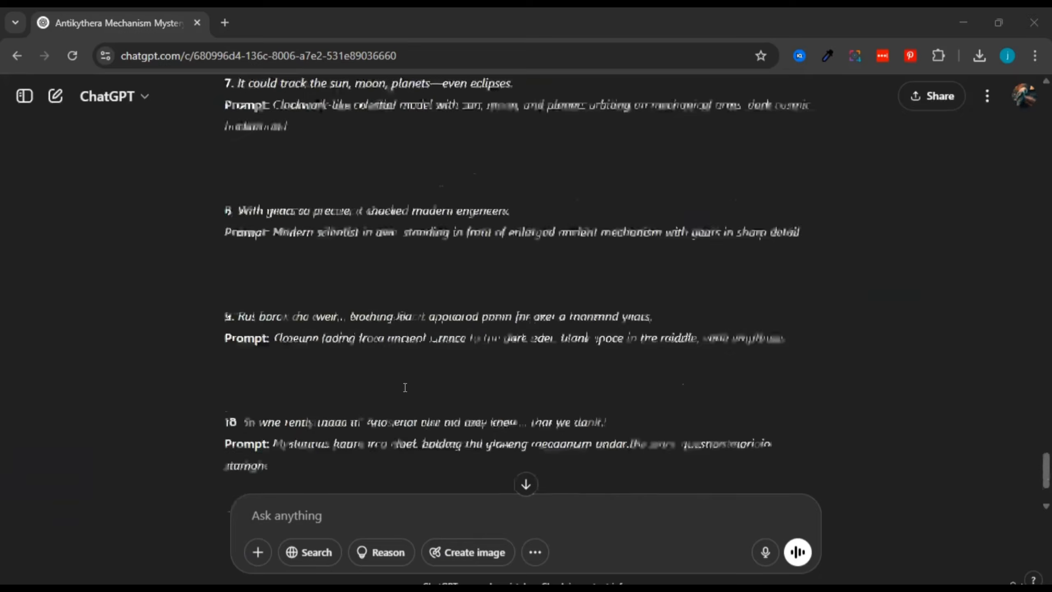
{"action": "scroll", "coordinate": [341, 302], "scroll_direction": "up", "scroll_amount": 12}
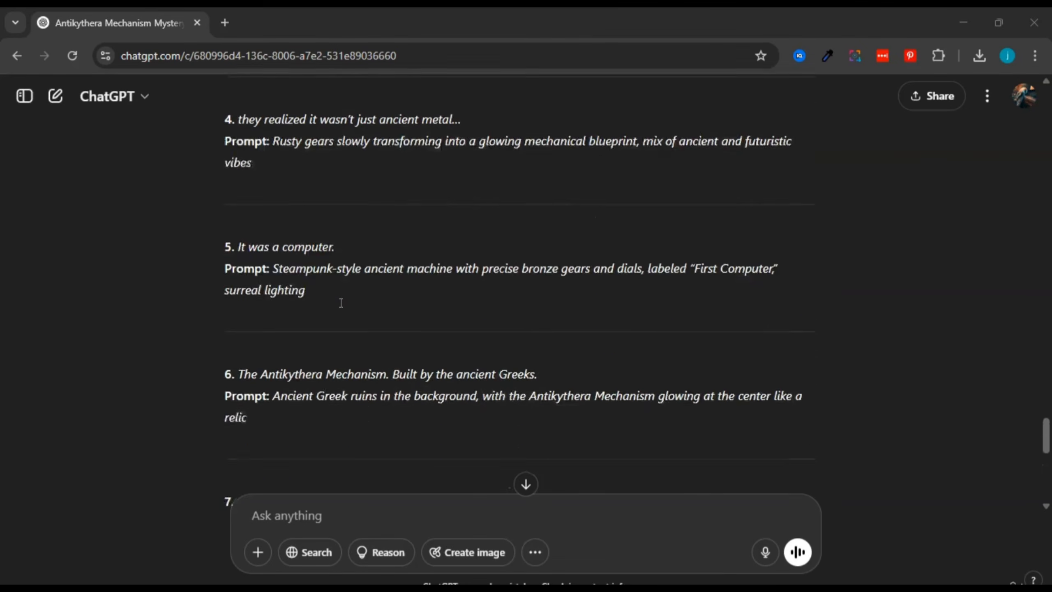
{"action": "scroll", "coordinate": [341, 303], "scroll_direction": "up", "scroll_amount": 8}
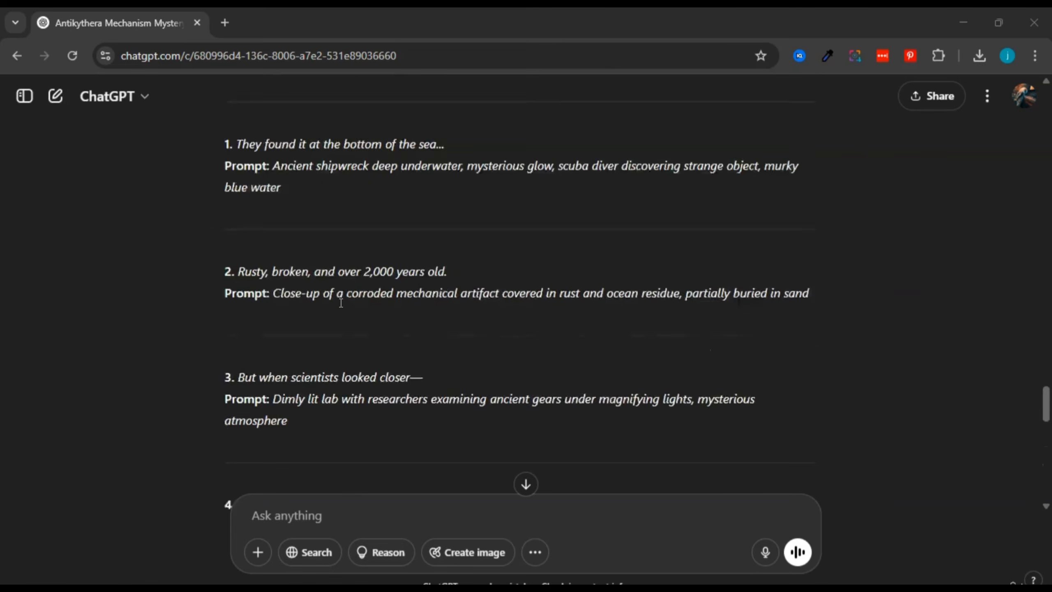
{"action": "left_click_drag", "start_coordinate": [239, 272], "coordinate": [454, 272]}
{"action": "left_click", "coordinate": [438, 273]}
{"action": "left_click_drag", "start_coordinate": [273, 295], "coordinate": [319, 315]}
{"action": "left_click", "coordinate": [317, 310]}
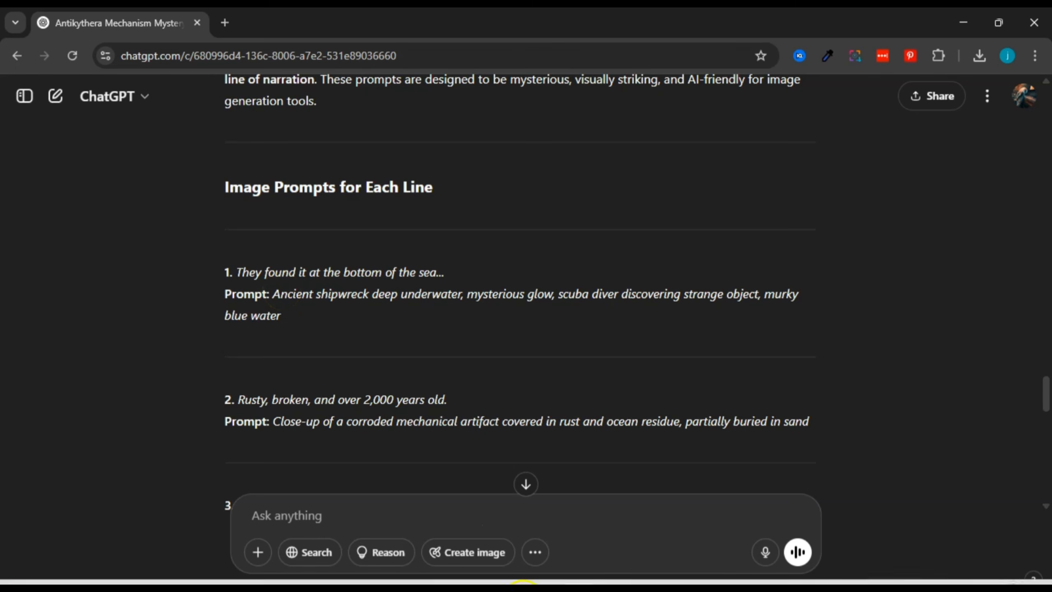
- Switch back to CapCut, preview 1.mp4, and place it at the start of the main video track above the voiceover
{"action": "left_click", "coordinate": [584, 582]}
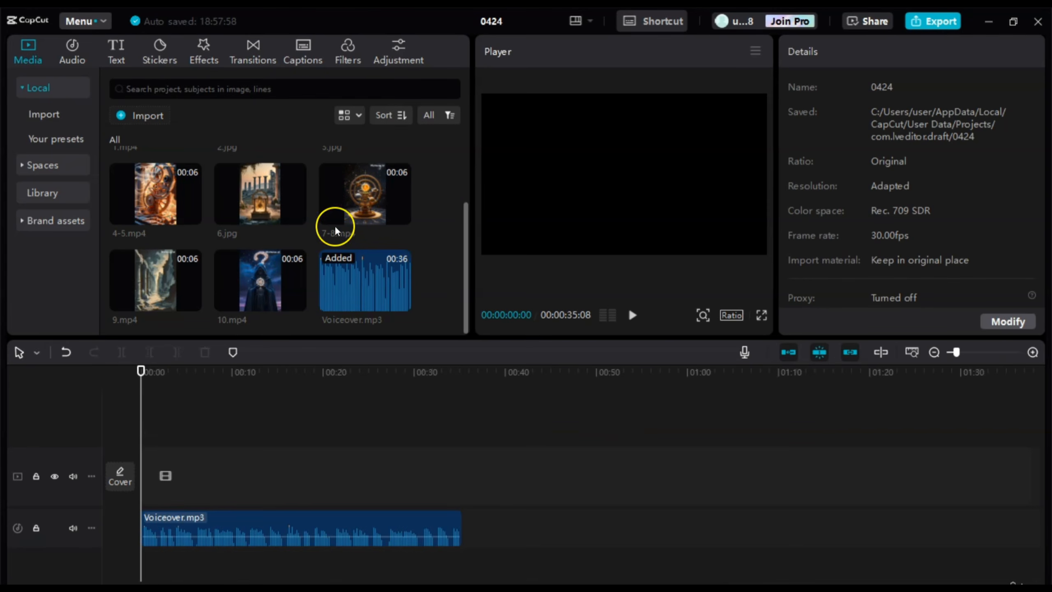
{"action": "scroll", "coordinate": [415, 224], "scroll_direction": "up", "scroll_amount": 2}
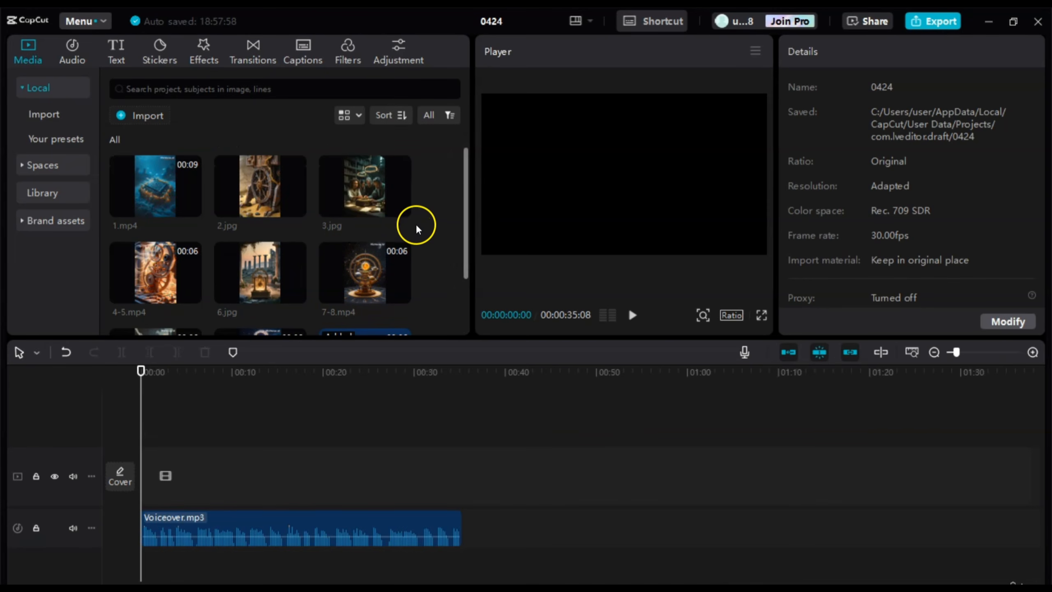
{"action": "left_click", "coordinate": [150, 190]}
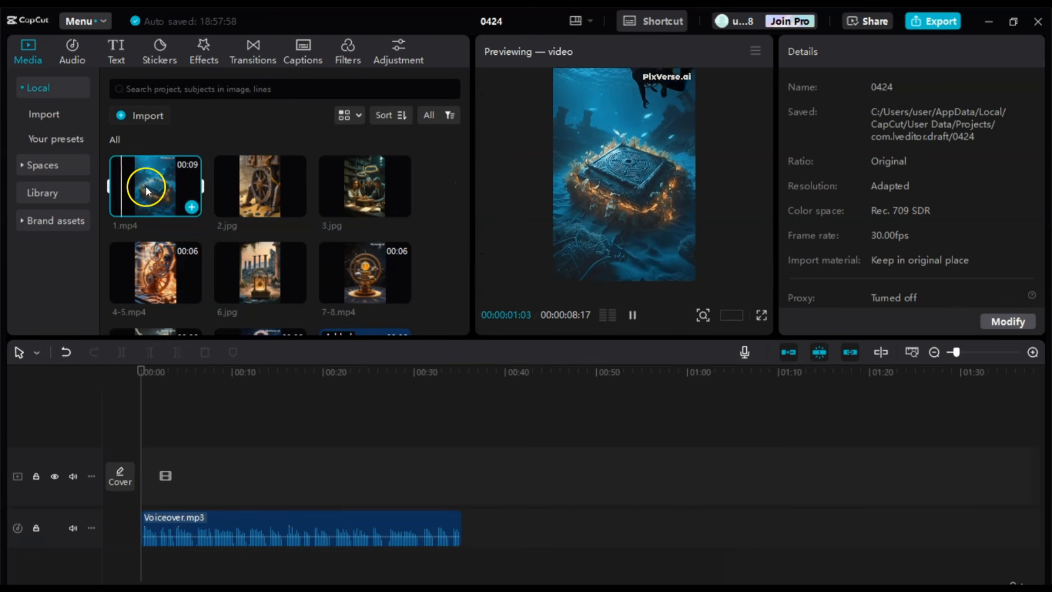
{"action": "left_click", "coordinate": [634, 318]}
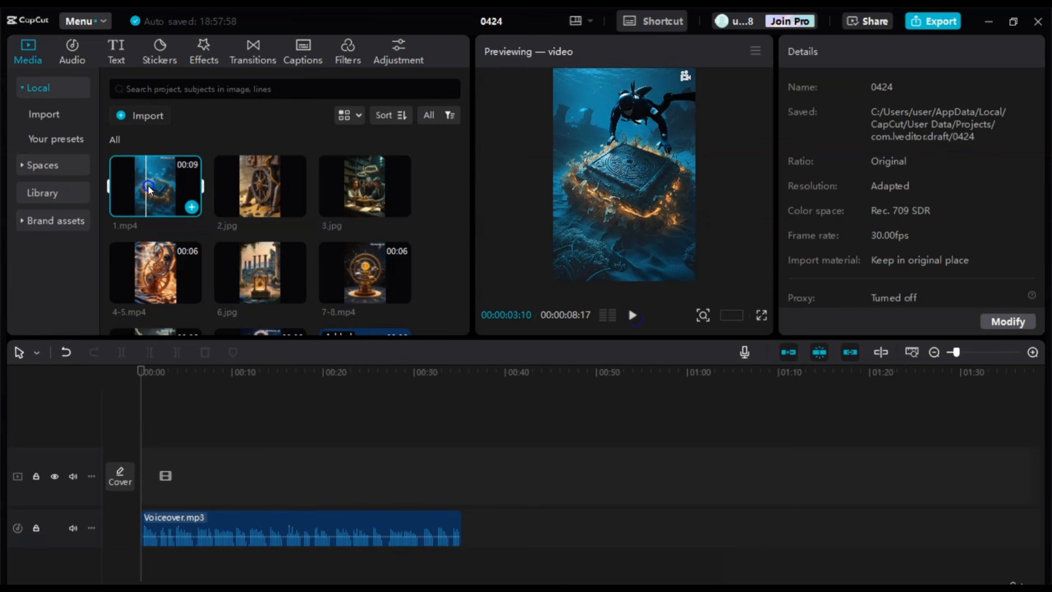
{"action": "left_click_drag", "start_coordinate": [147, 181], "coordinate": [148, 475]}
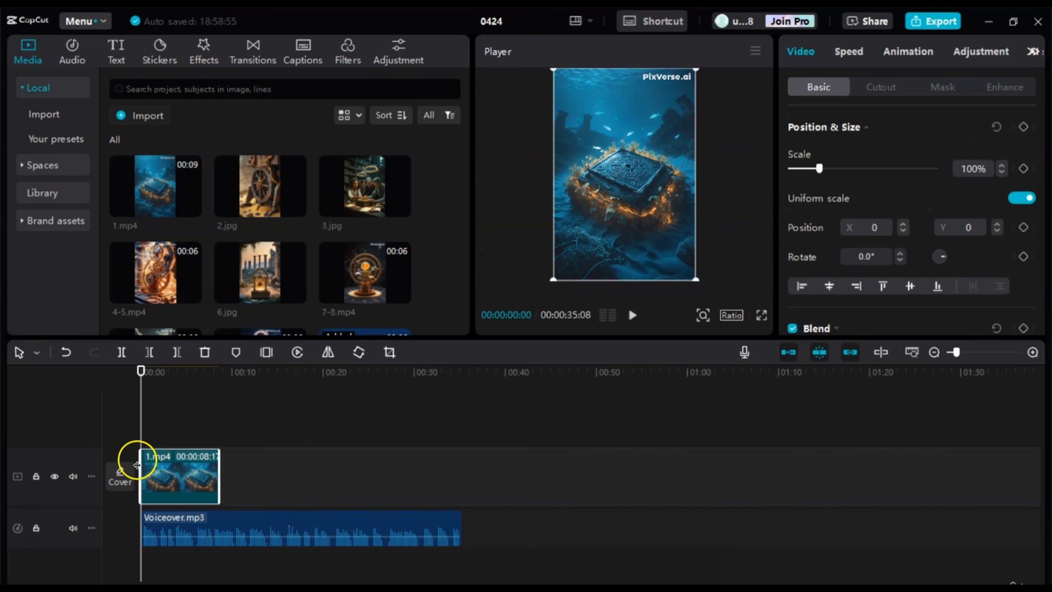
- Scrub through 1.mp4 on the timeline, compare it closely with the voiceover waveform, and return the playhead to the start
{"action": "left_click_drag", "start_coordinate": [141, 440], "coordinate": [180, 432]}
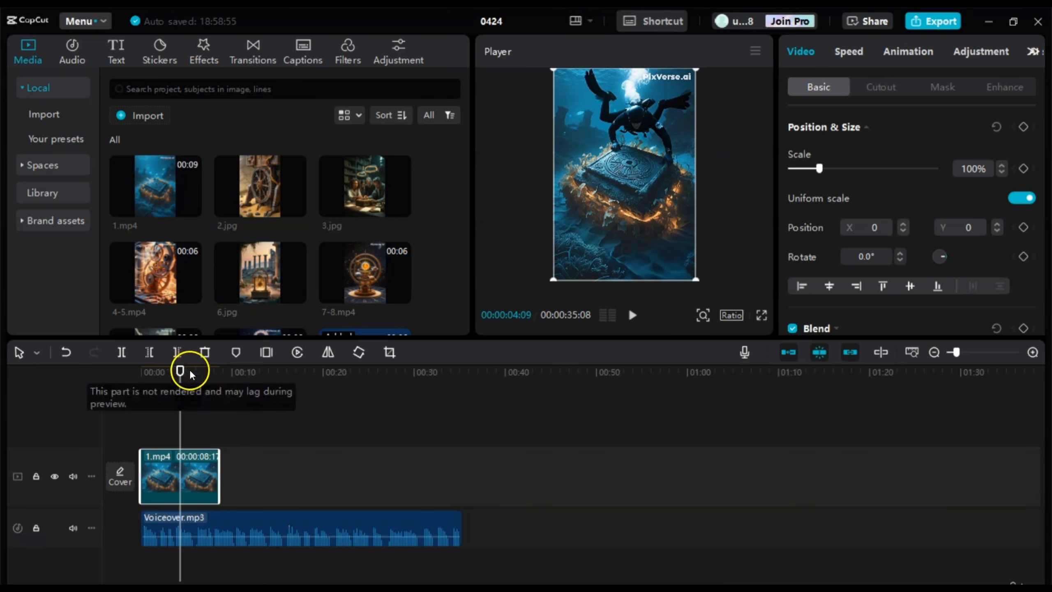
{"action": "mouse_move", "coordinate": [177, 372]}
{"action": "left_mouse_down"}
{"action": "mouse_move", "coordinate": [148, 379]}
{"action": "mouse_move", "coordinate": [173, 383]}
{"action": "left_mouse_up"}
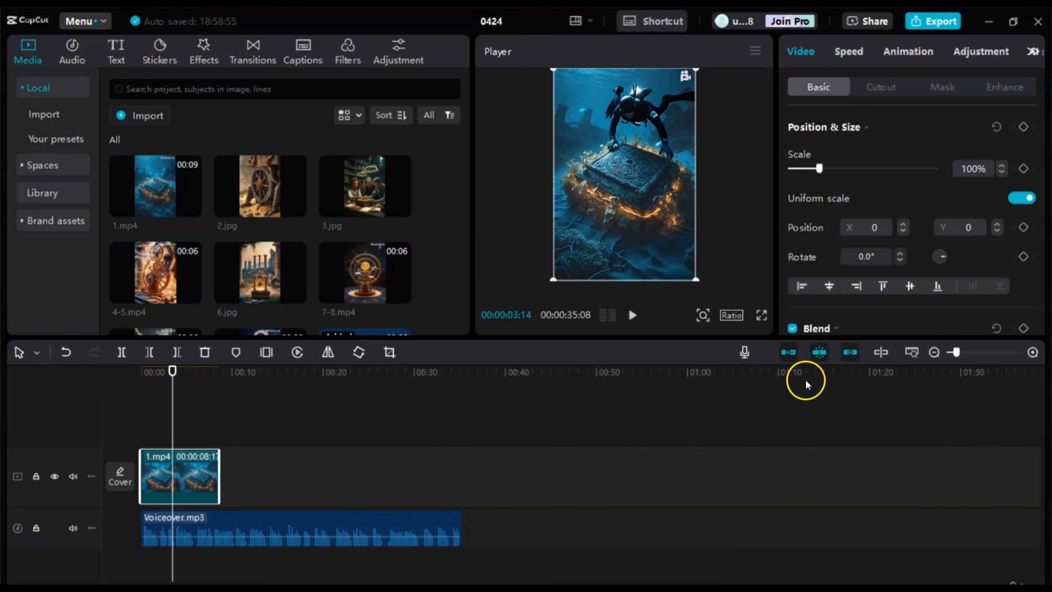
{"action": "left_click", "coordinate": [1032, 352]}
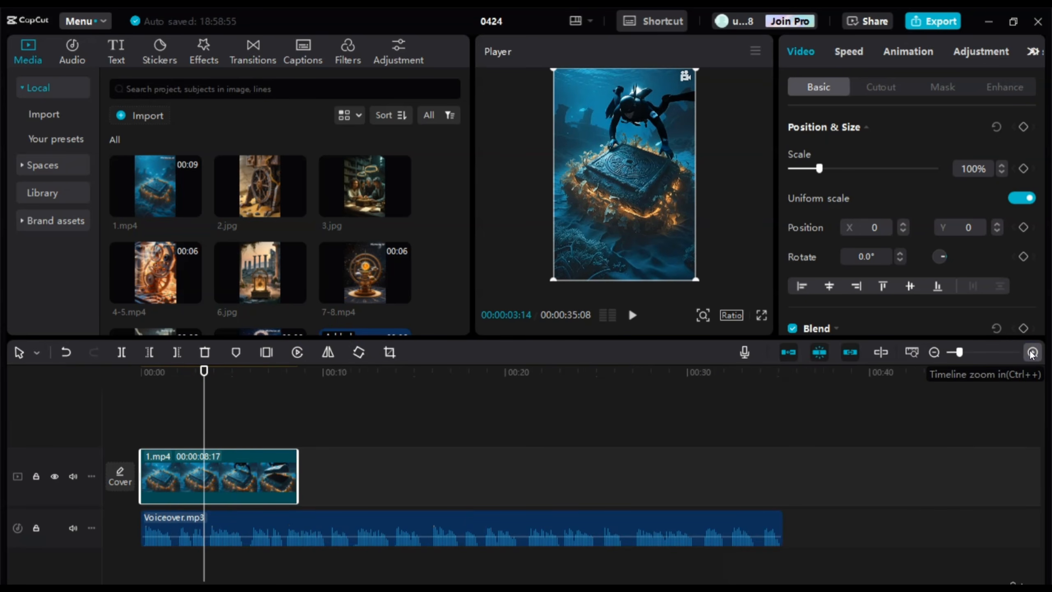
{"action": "left_click", "coordinate": [1032, 353]}
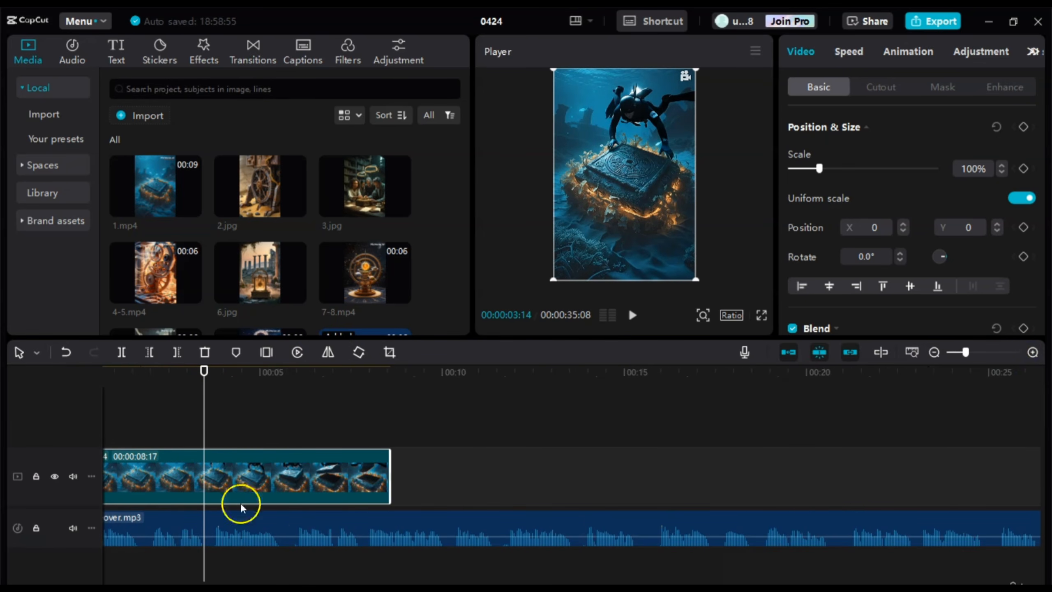
{"action": "scroll", "coordinate": [312, 425], "scroll_direction": "left", "scroll_amount": 2}
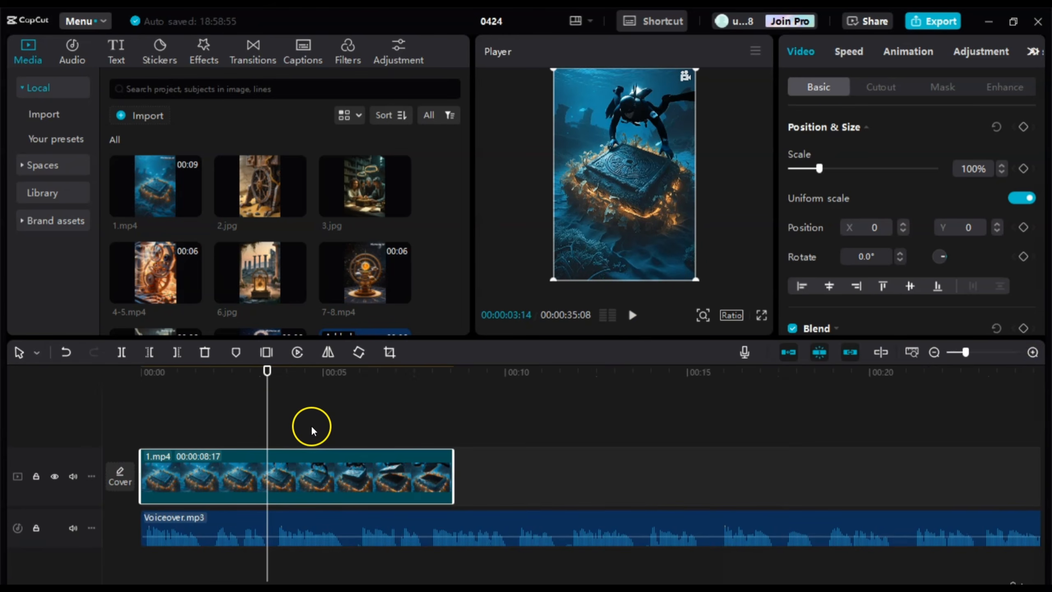
{"action": "left_click_drag", "start_coordinate": [265, 408], "coordinate": [86, 398]}
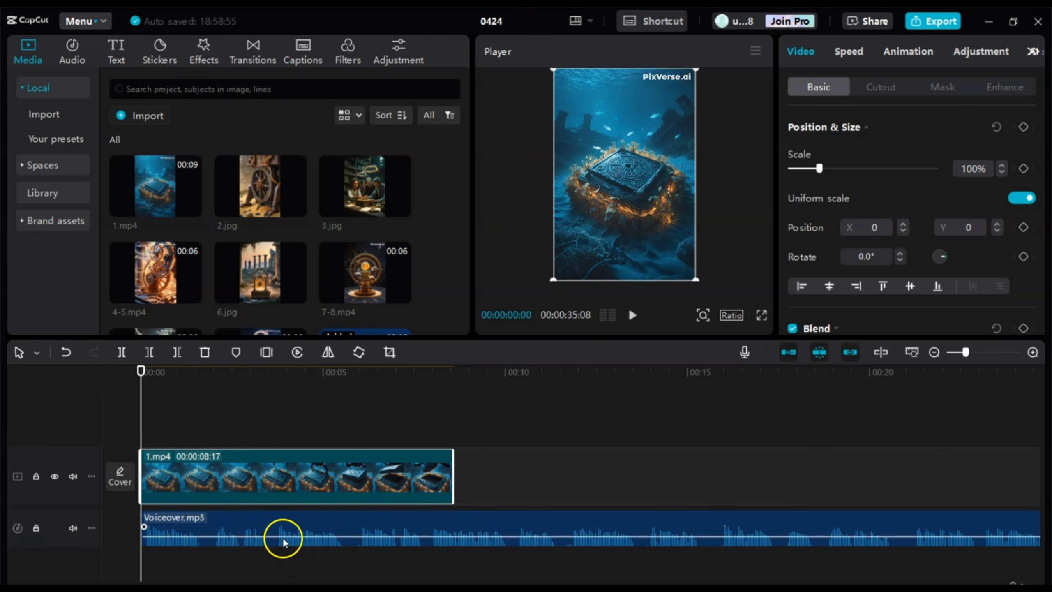
{"action": "mouse_move", "coordinate": [354, 484]}
{"action": "left_mouse_down"}
{"action": "mouse_move", "coordinate": [480, 492]}
{"action": "mouse_move", "coordinate": [372, 487]}
{"action": "left_mouse_up"}
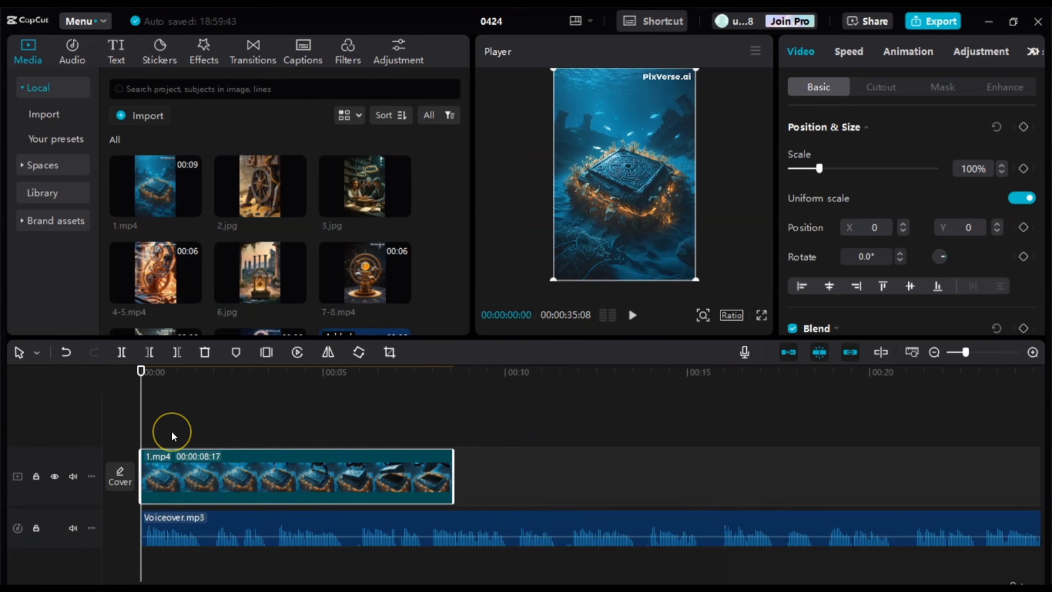
- Play 1.mp4 with the voiceover twice from the start to check the narration timing, stopping the second playback at 00:00:05:15
{"action": "key", "text": "space"}
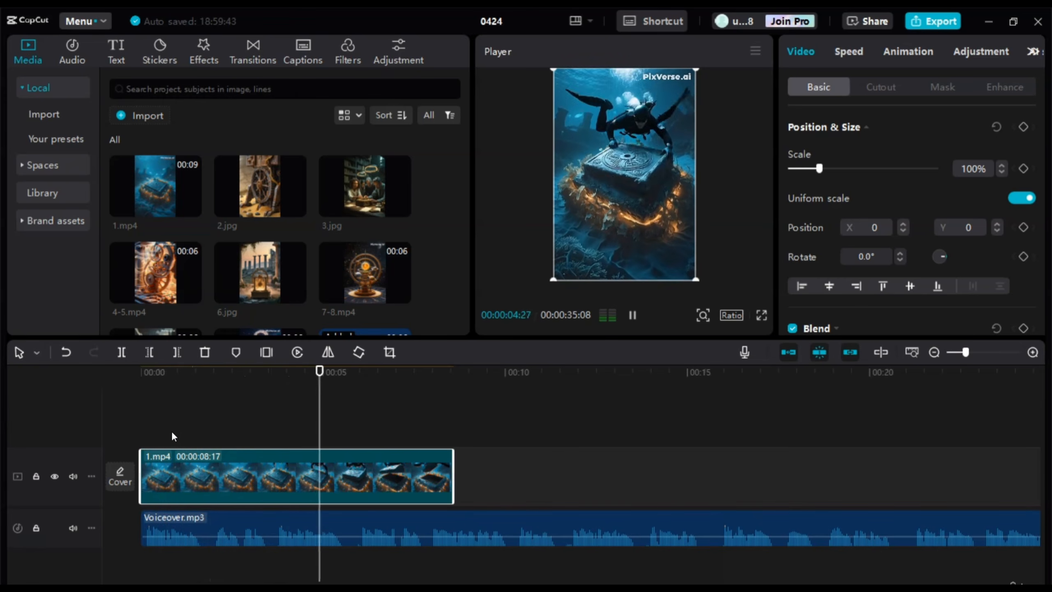
{"action": "key", "text": "space"}
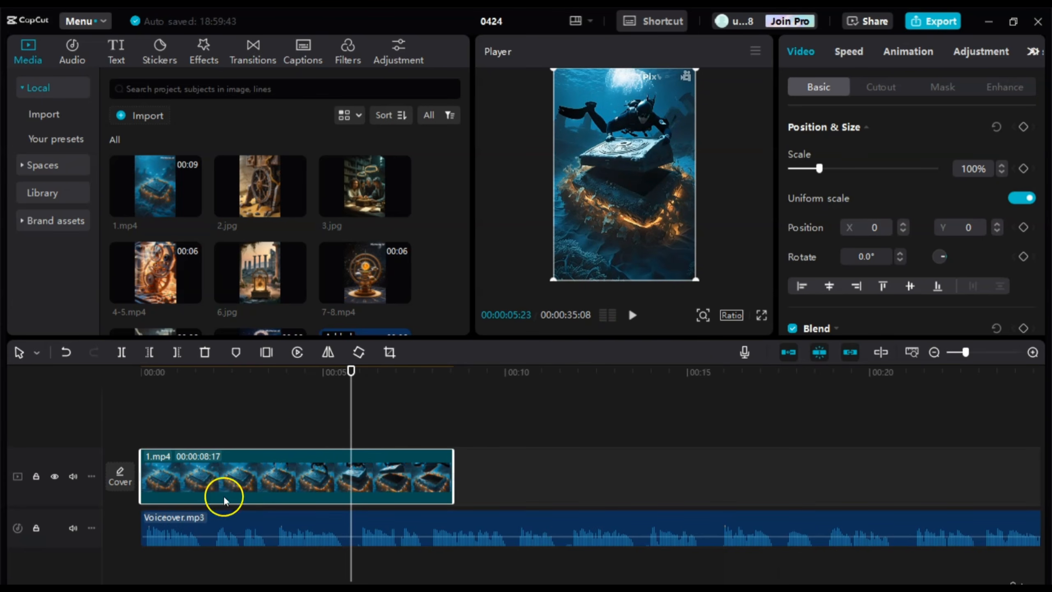
{"action": "left_click", "coordinate": [144, 428]}
{"action": "key", "text": "Home"}
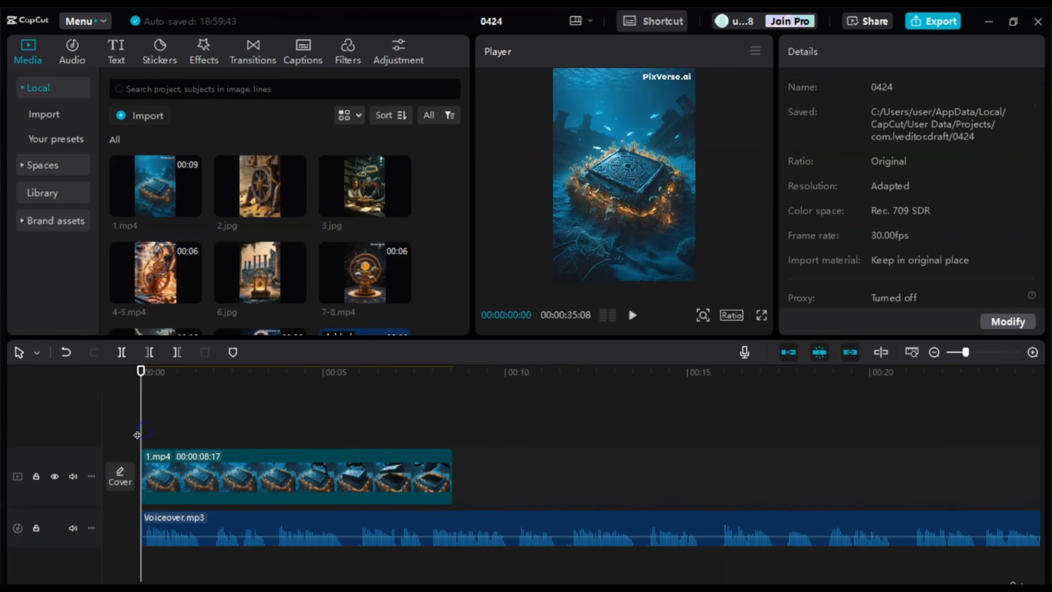
{"action": "key", "text": "space"}
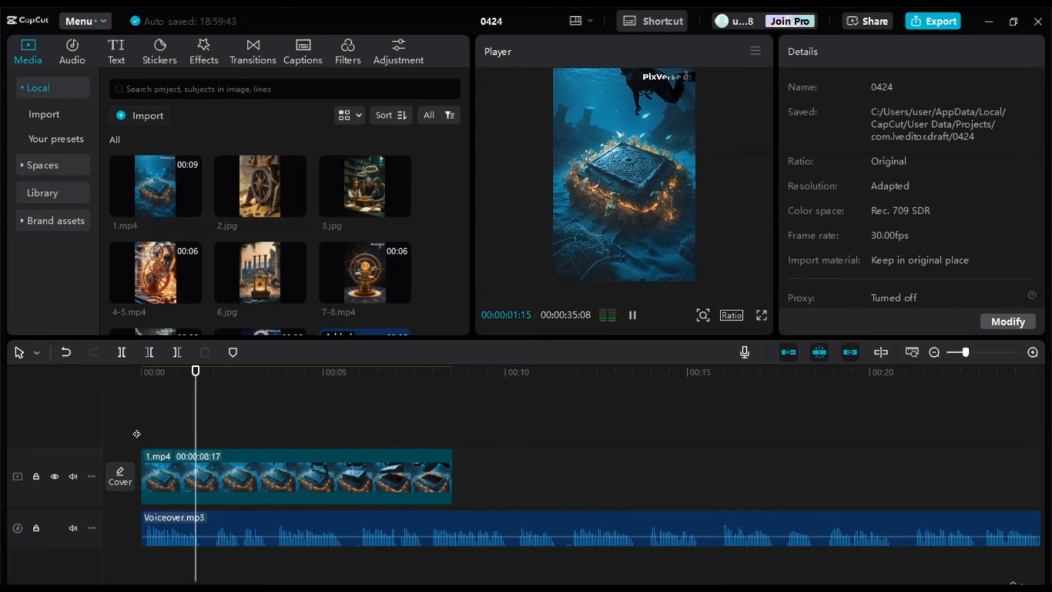
{"action": "key", "text": "space"}
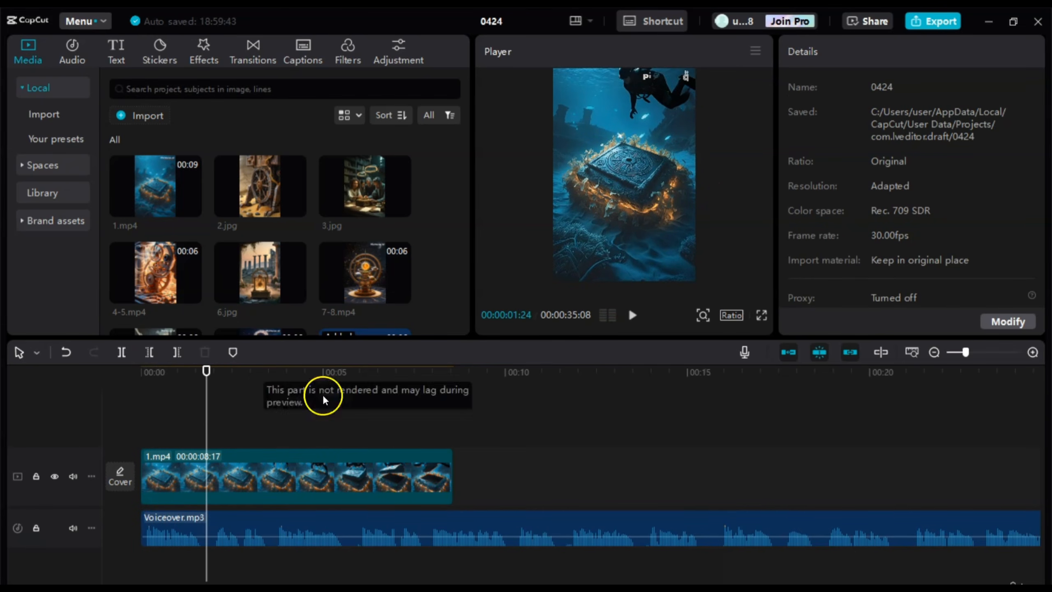
{"action": "key", "text": "space"}
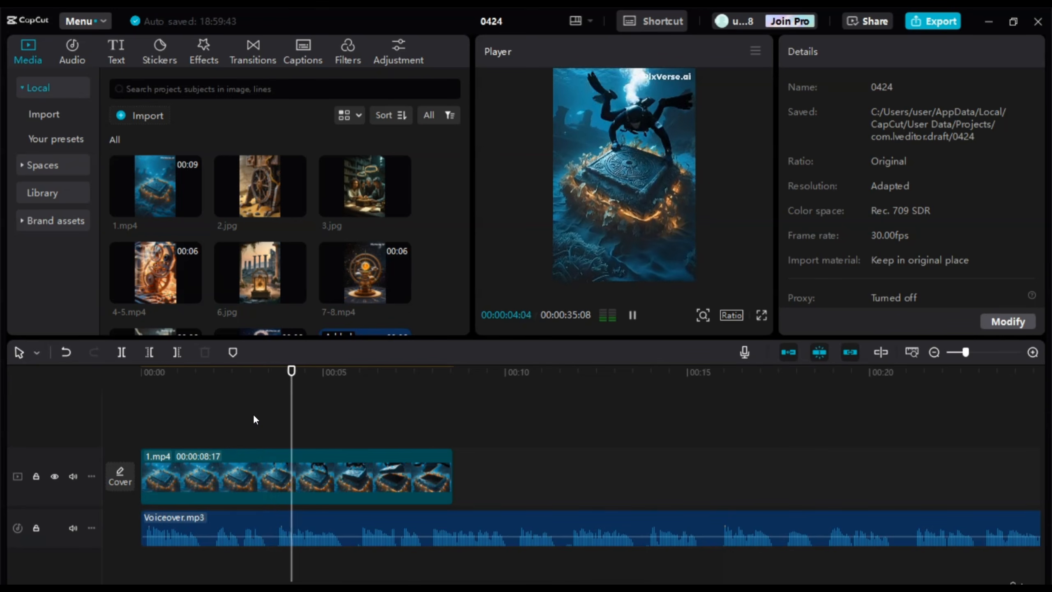
{"action": "key", "text": "space"}
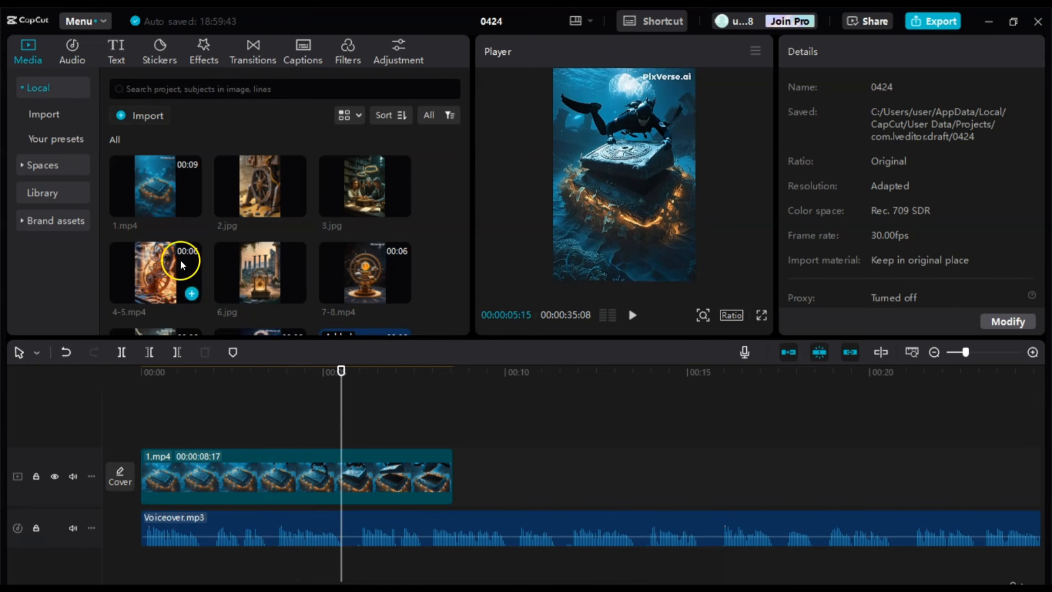
{"action": "mouse_move", "coordinate": [274, 181]}
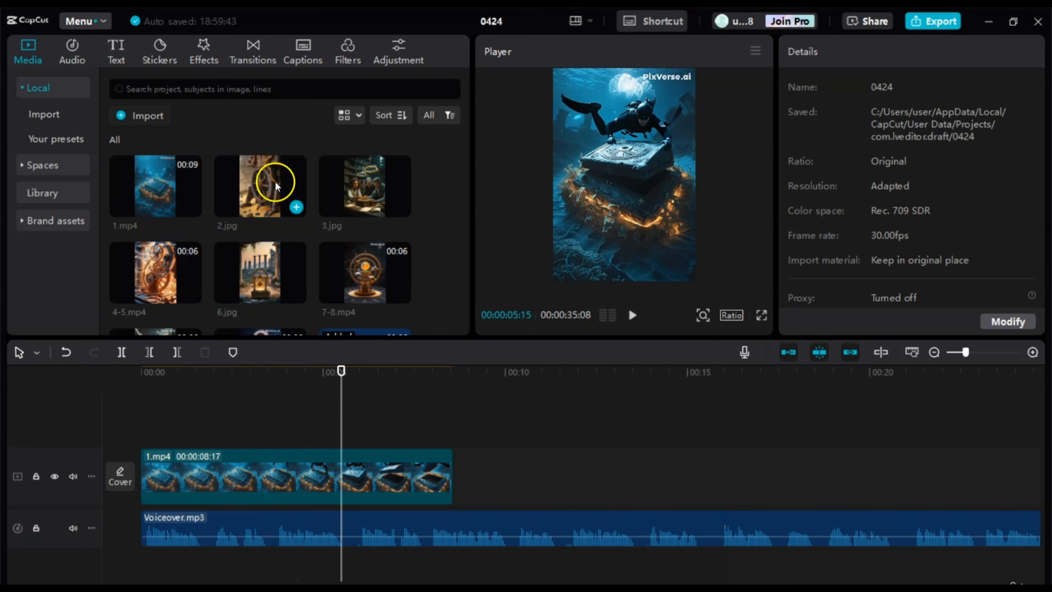
- Preview 2.jpg and 1.mp4 from the media library to compare the first two visuals
{"action": "left_click", "coordinate": [249, 183]}
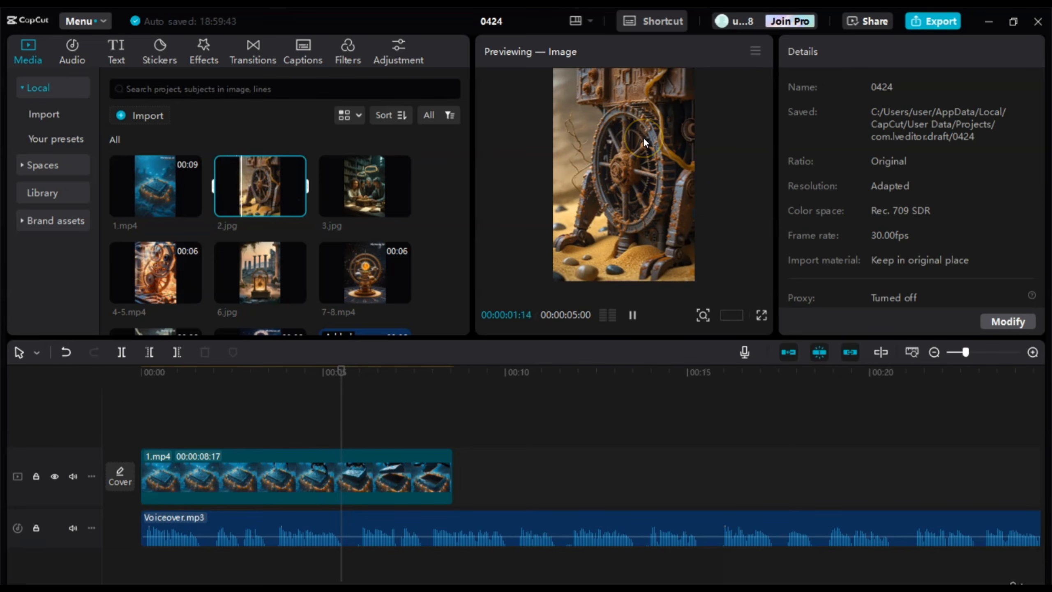
{"action": "left_click", "coordinate": [633, 316]}
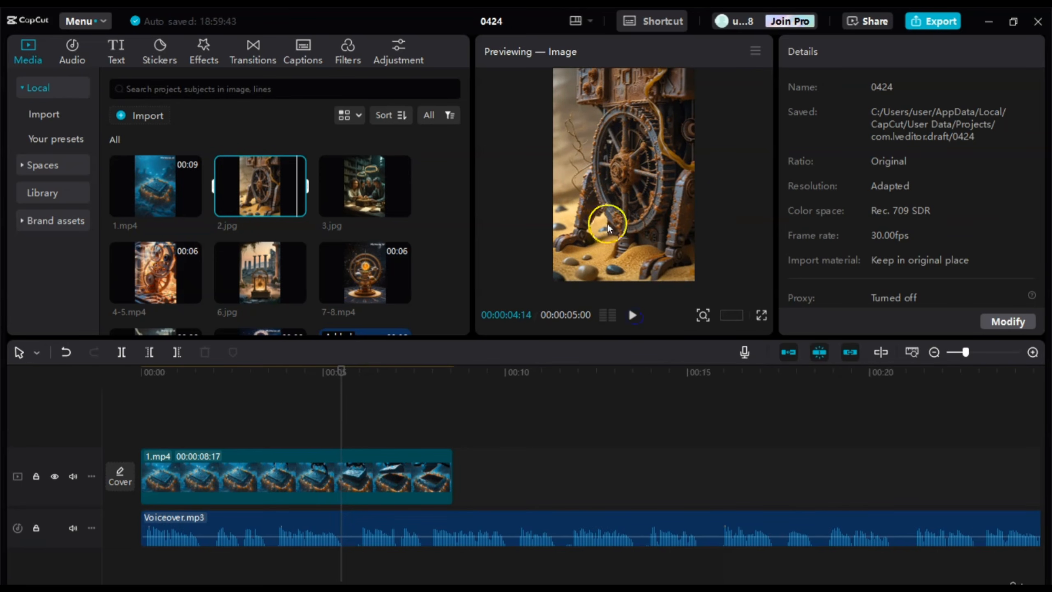
{"action": "left_click", "coordinate": [397, 356]}
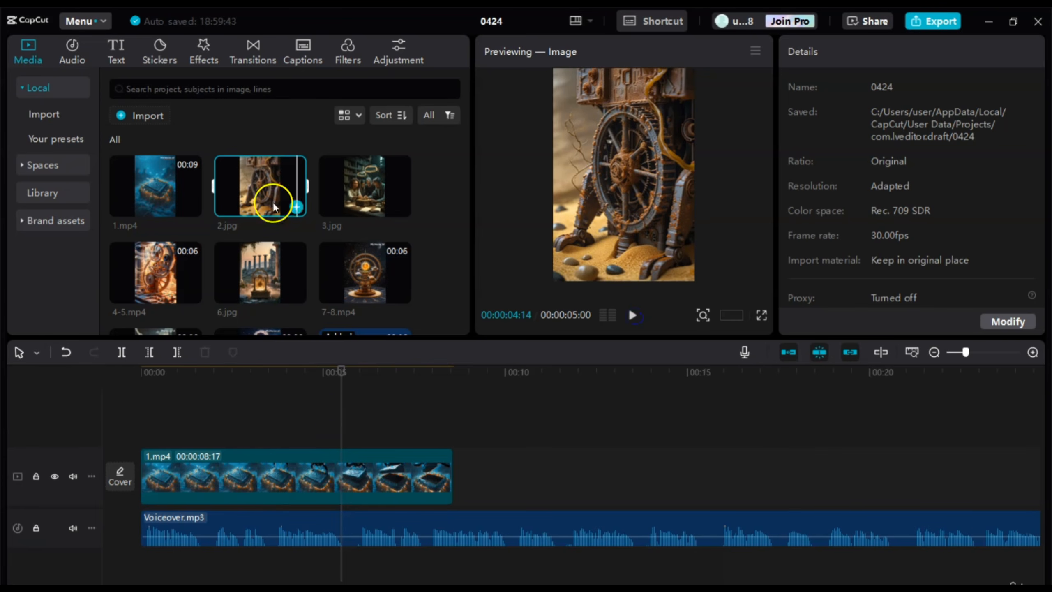
{"action": "left_click", "coordinate": [161, 205]}
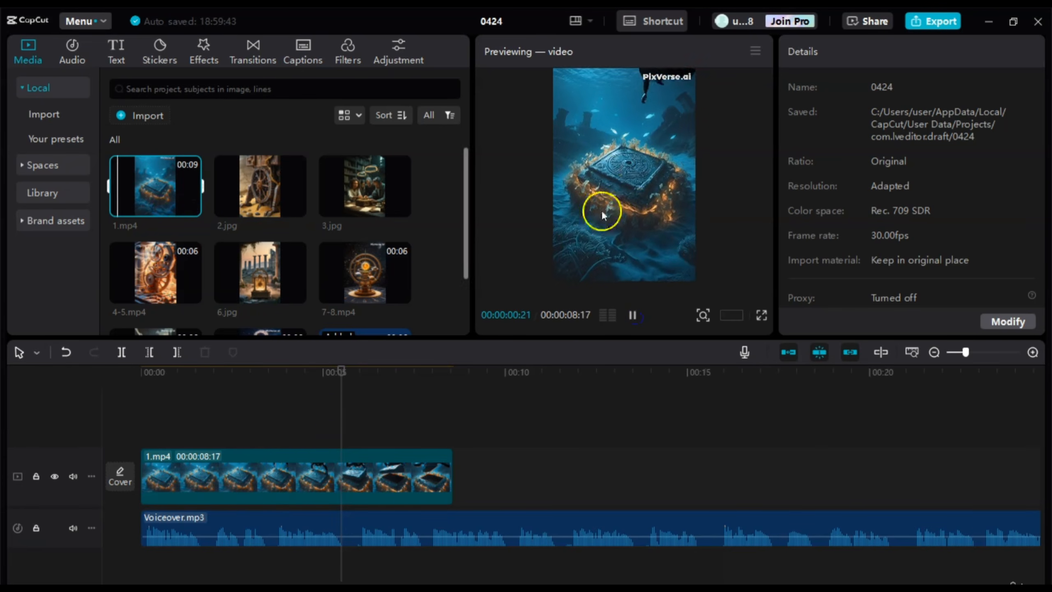
{"action": "key", "text": "space"}
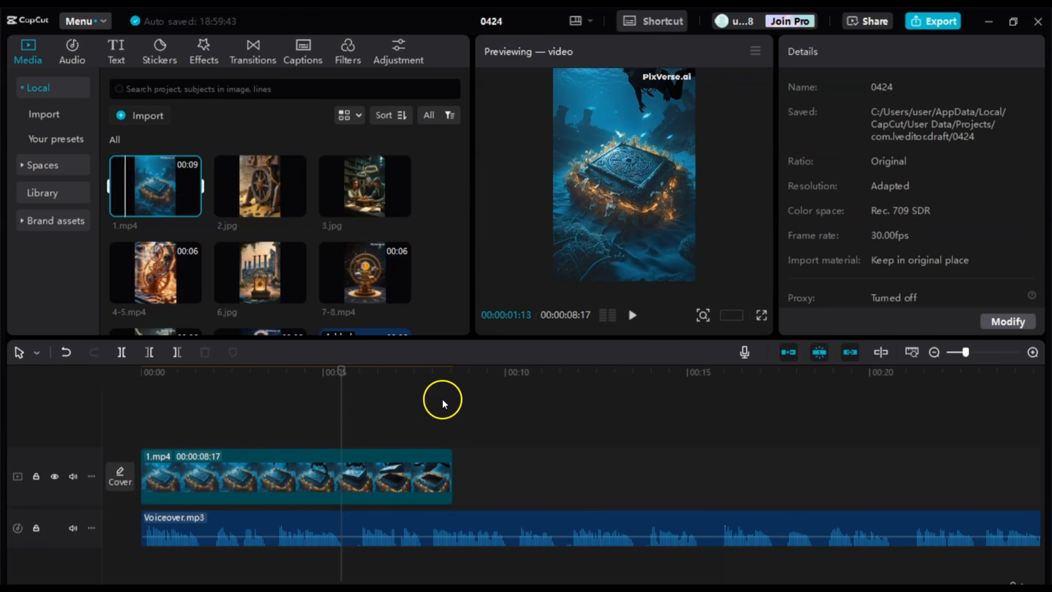
- Split the 1.mp4 clip on the timeline at 00:00:07:11
{"action": "left_click", "coordinate": [249, 408]}
{"action": "left_click_drag", "start_coordinate": [249, 408], "coordinate": [410, 410]}
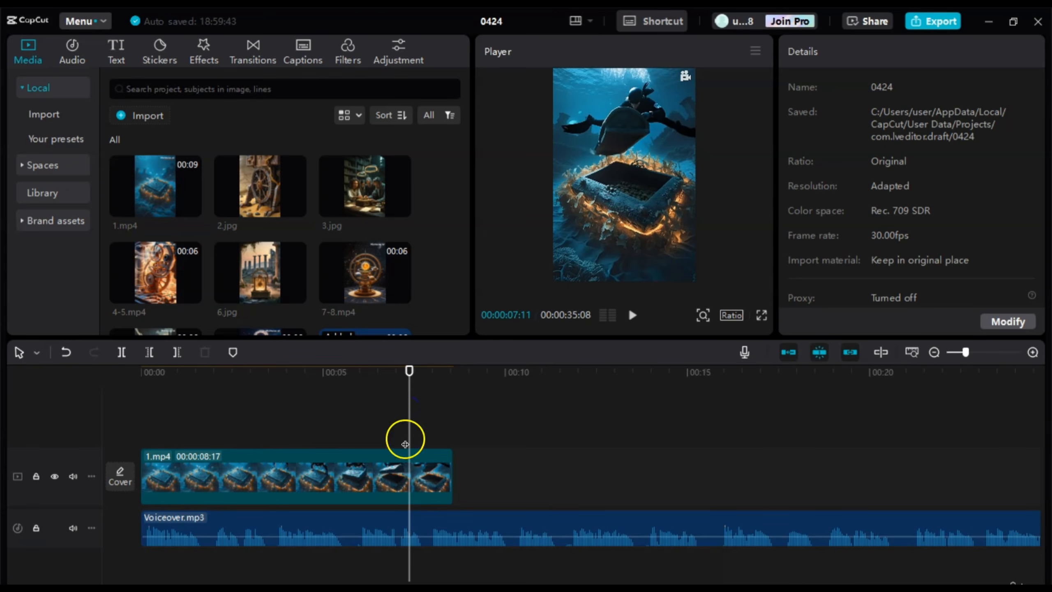
{"action": "left_click", "coordinate": [408, 467]}
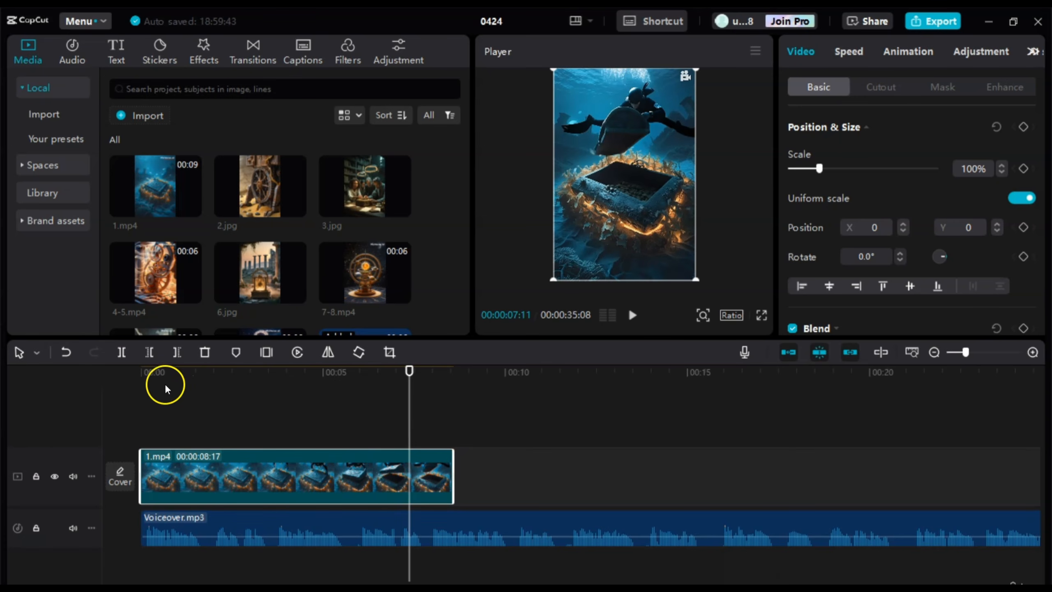
{"action": "left_click", "coordinate": [115, 356]}
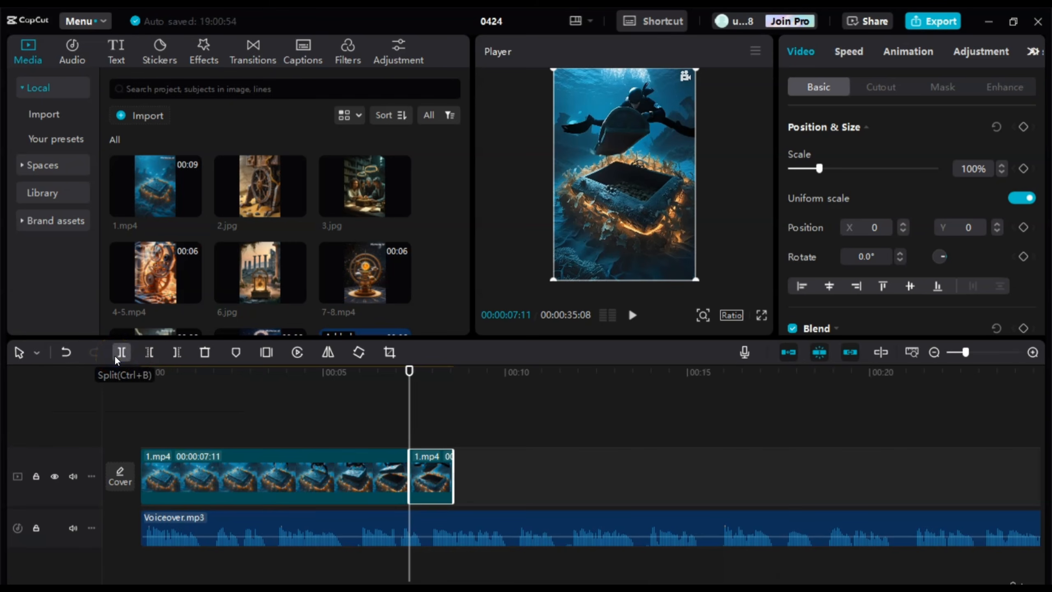
- Check the two pieces of 1.mp4, play across the cut, and delete the short trailing piece
{"action": "left_click", "coordinate": [336, 466]}
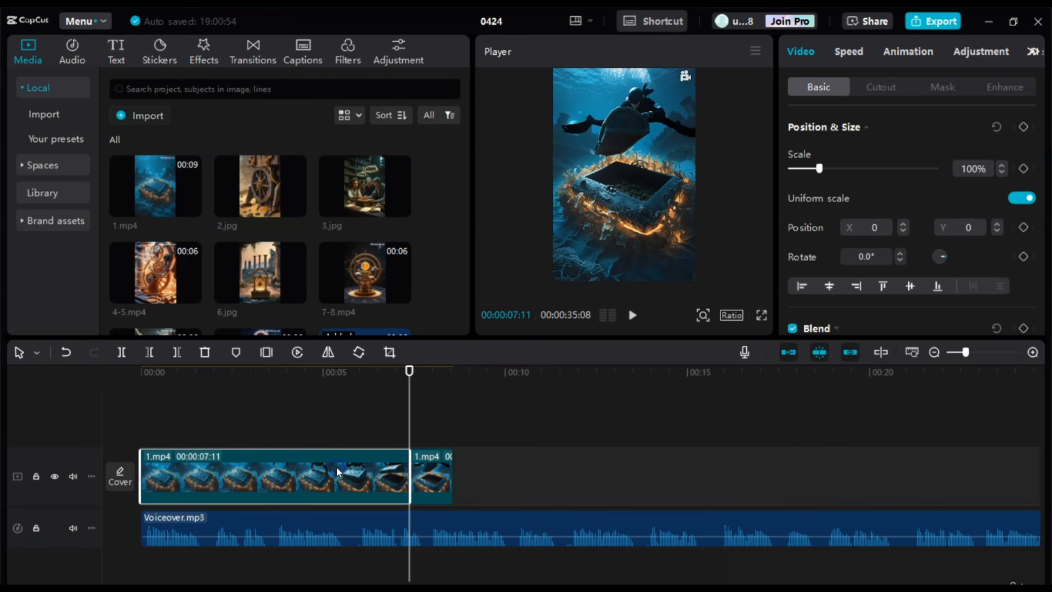
{"action": "left_click", "coordinate": [434, 478]}
{"action": "left_click_drag", "start_coordinate": [434, 478], "coordinate": [504, 479]}
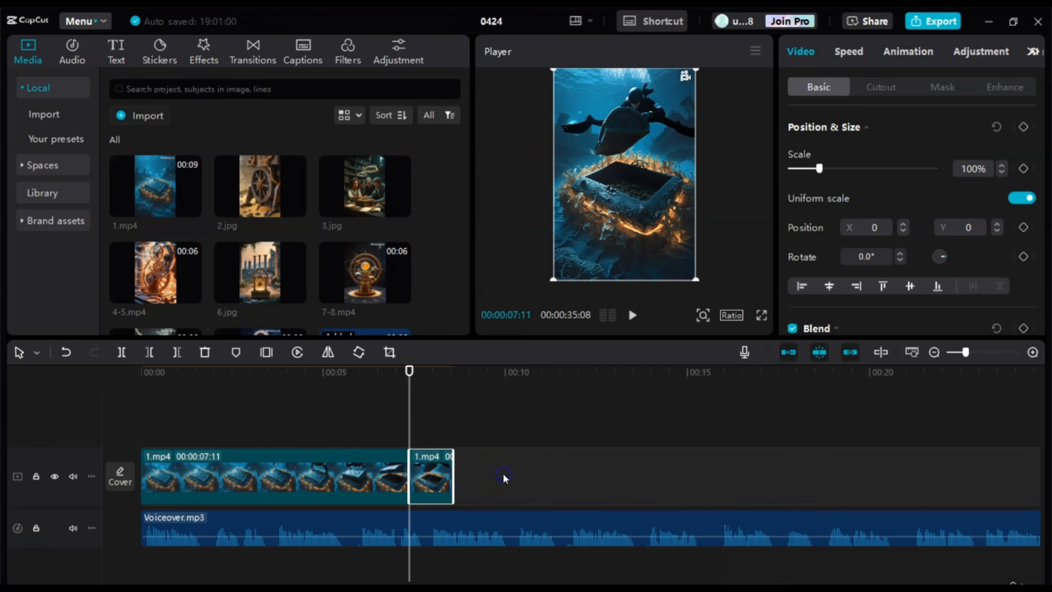
{"action": "left_click_drag", "start_coordinate": [438, 478], "coordinate": [517, 478]}
{"action": "key", "text": "space"}
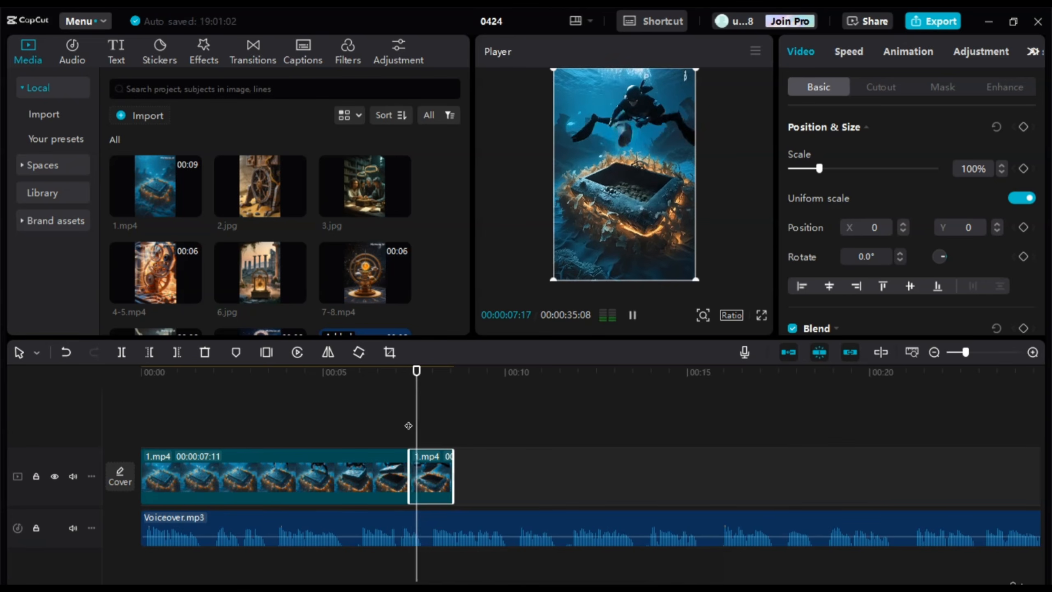
{"action": "key", "text": "space"}
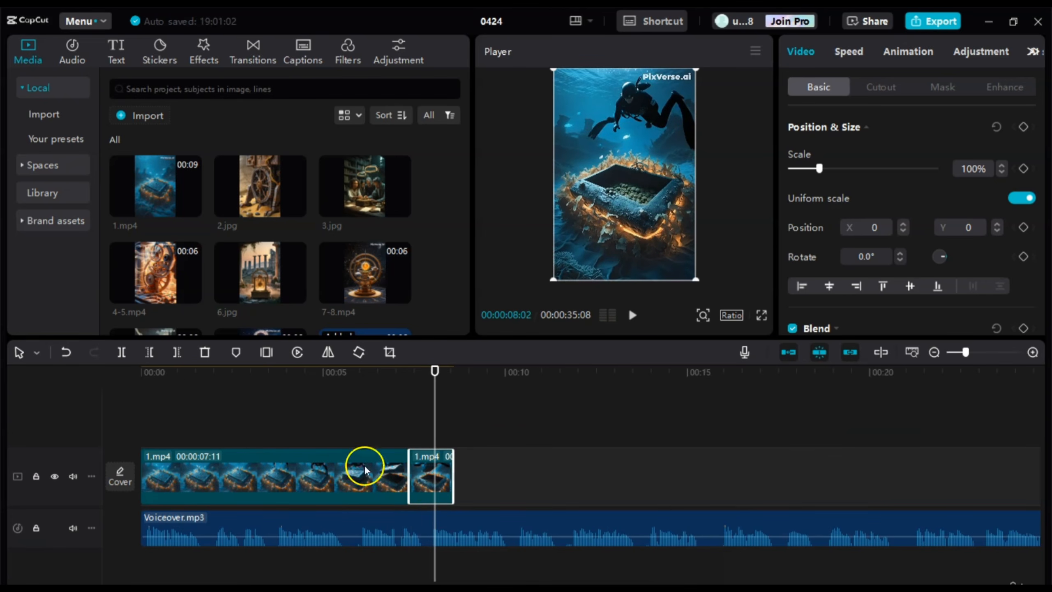
{"action": "left_click", "coordinate": [205, 352]}
- Replay the last seconds of the trimmed 1.mp4 several times to check its ending against the voiceover
{"action": "left_click", "coordinate": [433, 400]}
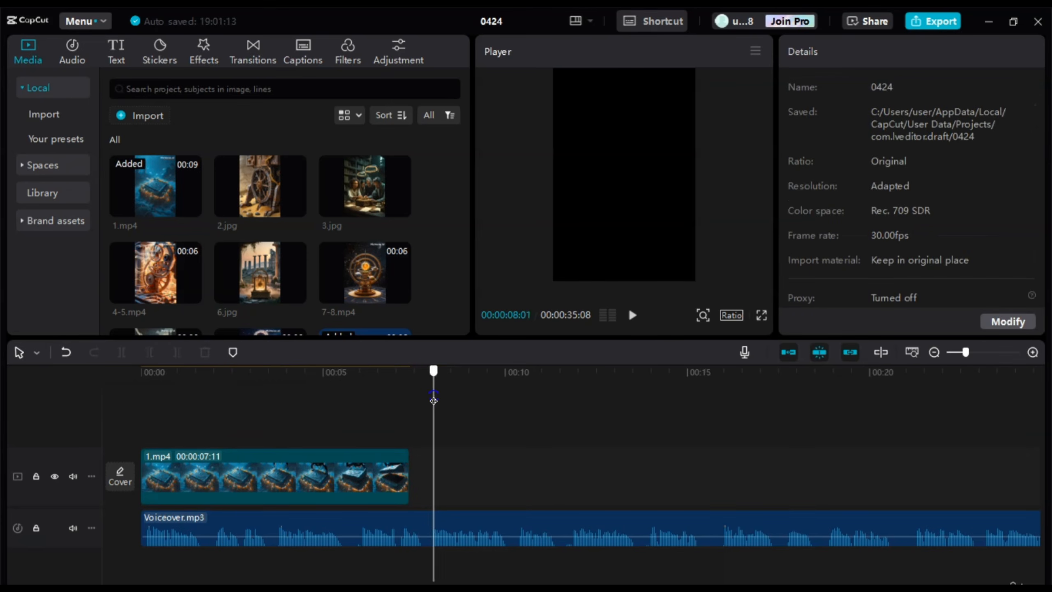
{"action": "left_click", "coordinate": [329, 400]}
{"action": "key", "text": "space"}
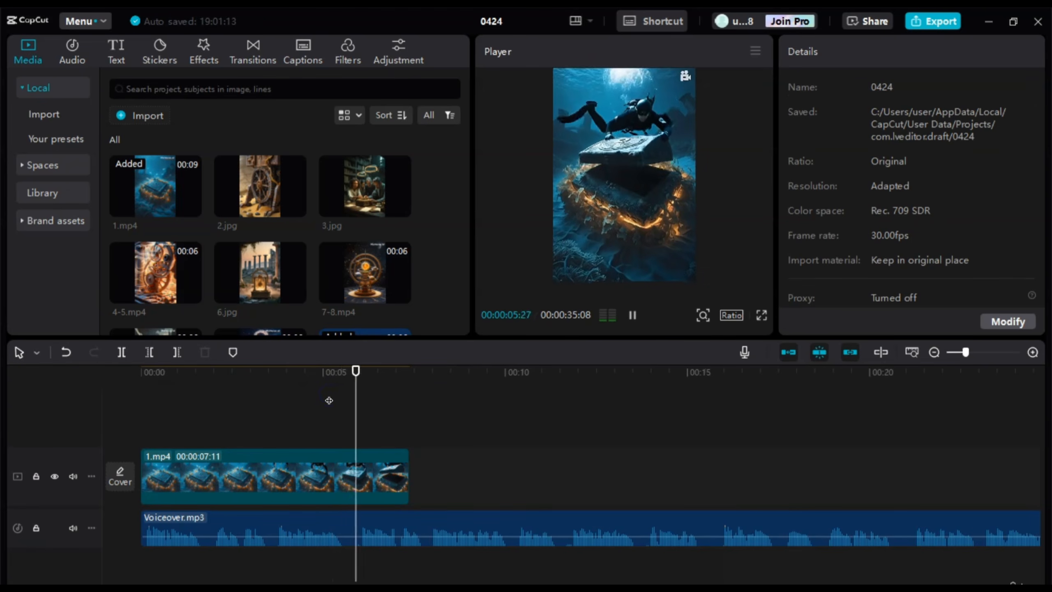
{"action": "key", "text": "space"}
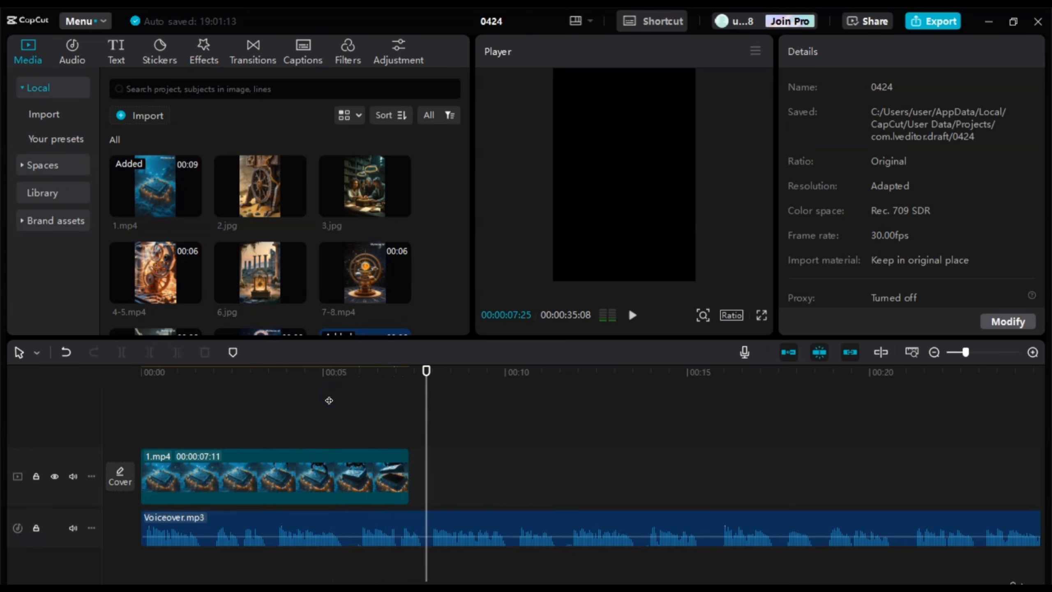
{"action": "left_click_drag", "start_coordinate": [423, 410], "coordinate": [312, 429]}
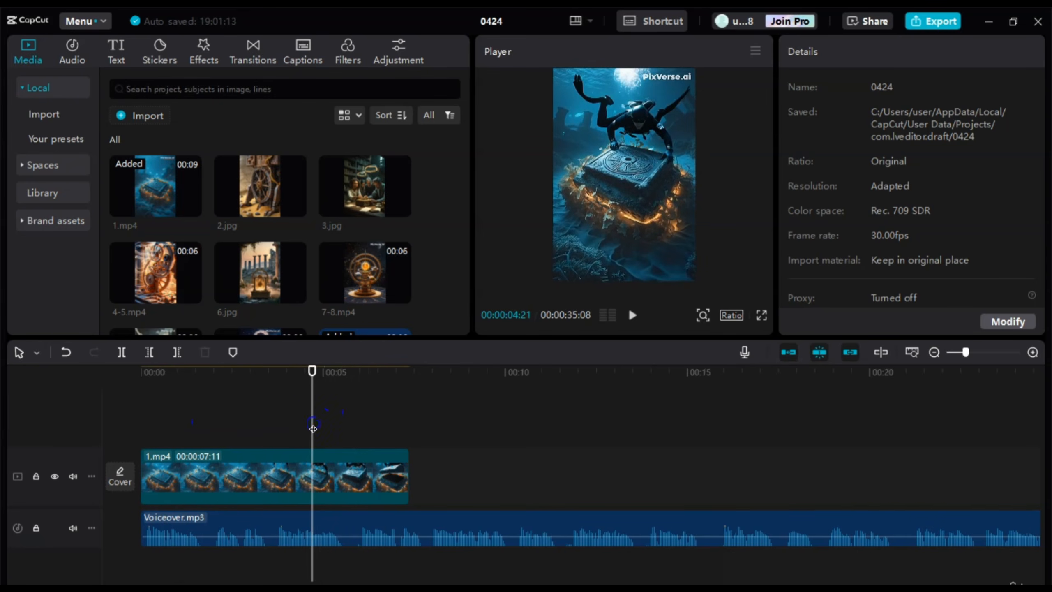
{"action": "key", "text": "space"}
{"action": "key", "text": "space"}
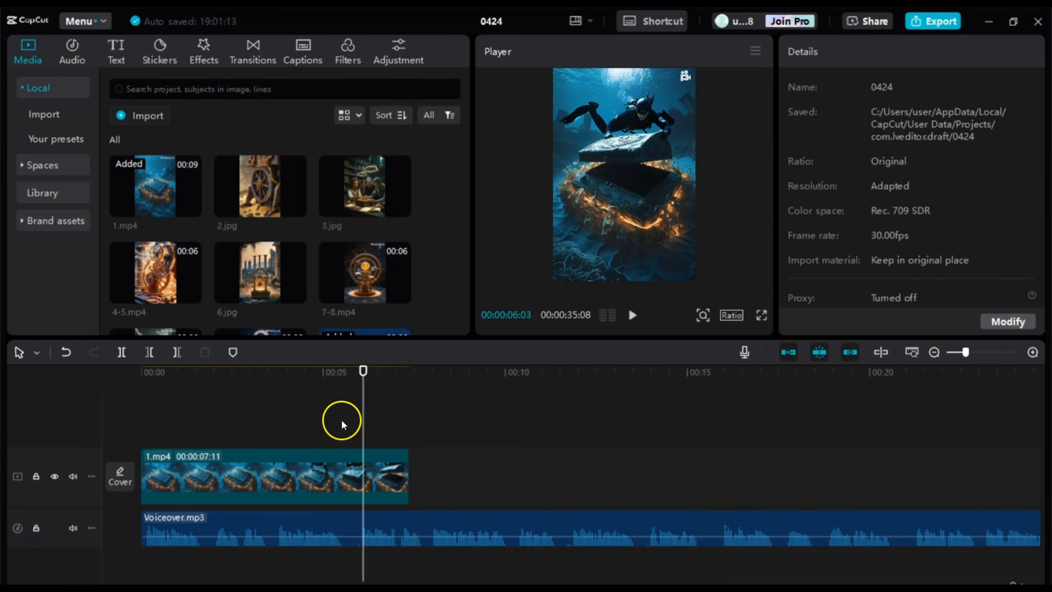
{"action": "key", "text": "space"}
{"action": "key", "text": "space"}
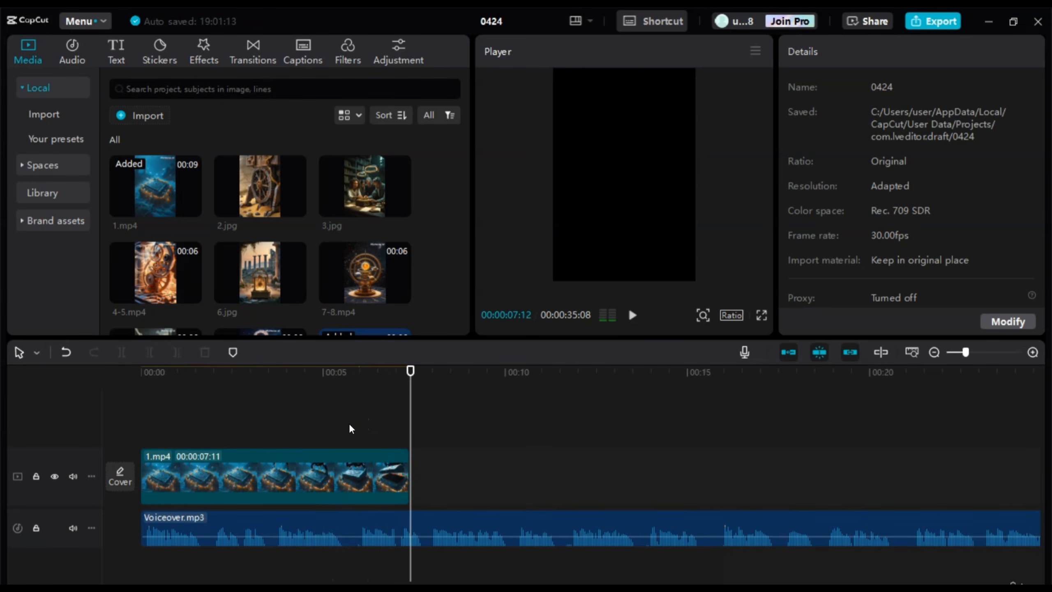
{"action": "left_click_drag", "start_coordinate": [398, 422], "coordinate": [355, 421]}
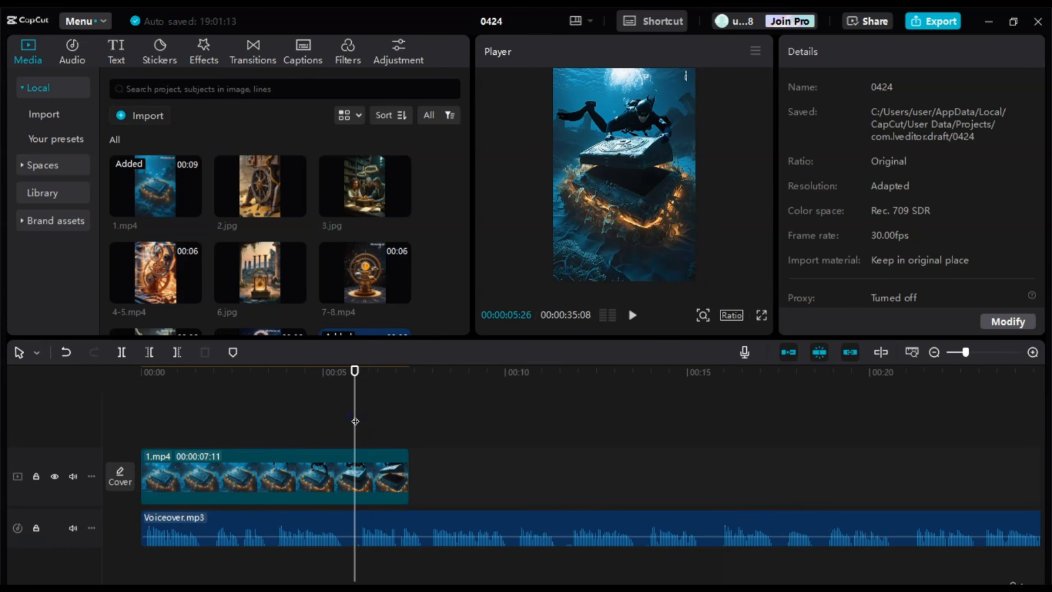
{"action": "key", "text": "space"}
{"action": "key", "text": "space"}
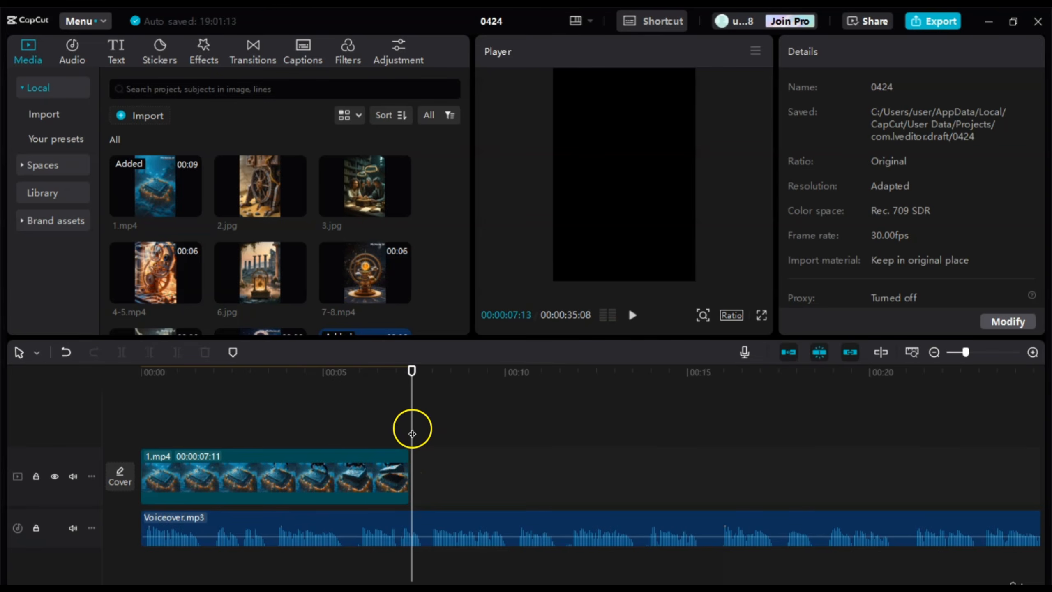
- Split 1.mp4 at 00:00:00:29 and delete the short opening piece
{"action": "left_click_drag", "start_coordinate": [413, 434], "coordinate": [176, 427]}
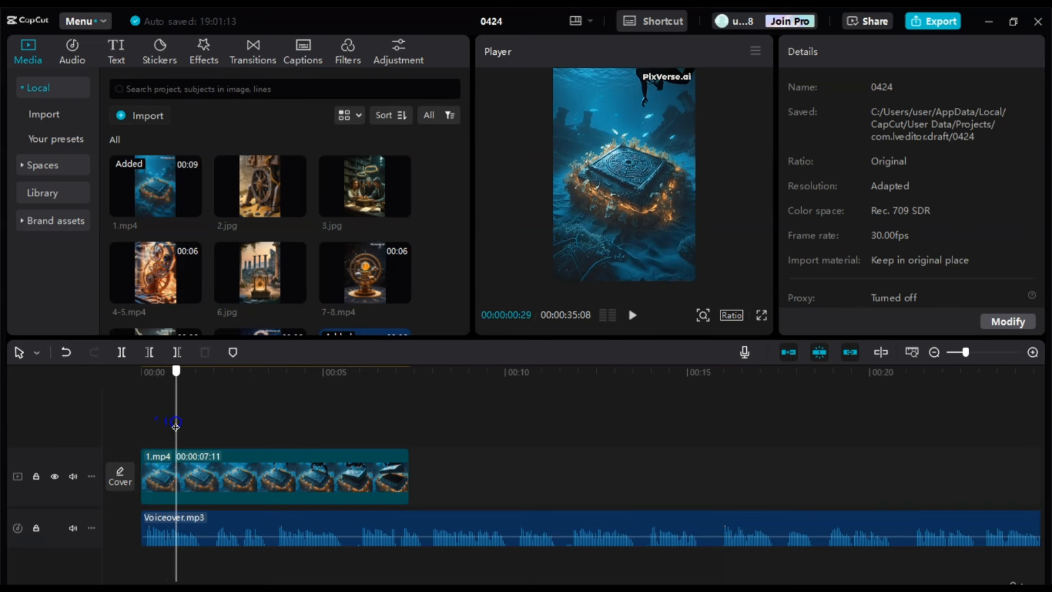
{"action": "left_click", "coordinate": [175, 476]}
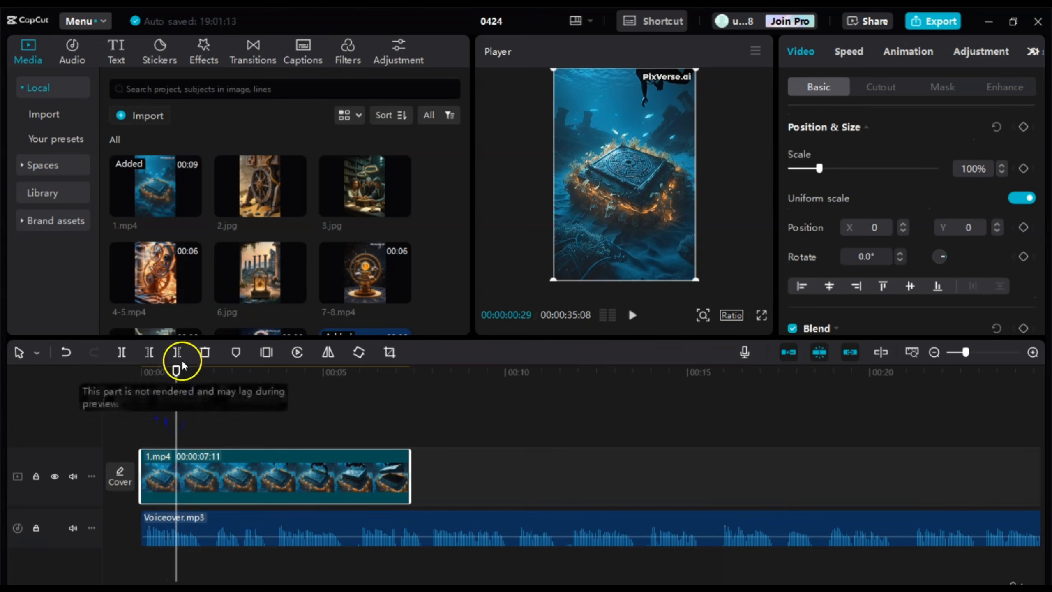
{"action": "left_click", "coordinate": [122, 353]}
{"action": "left_click", "coordinate": [152, 460]}
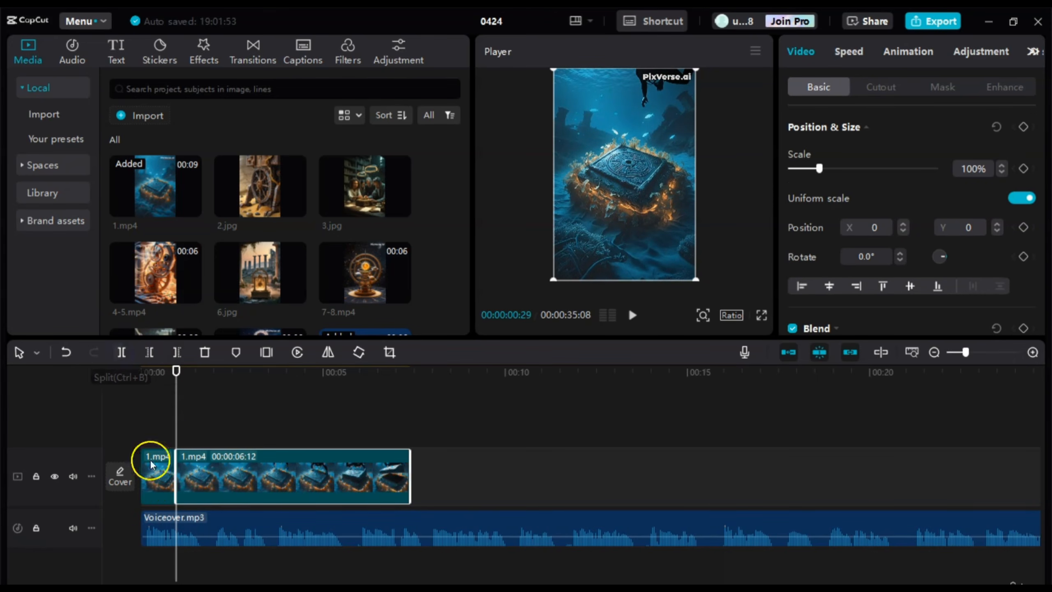
{"action": "left_click", "coordinate": [204, 352]}
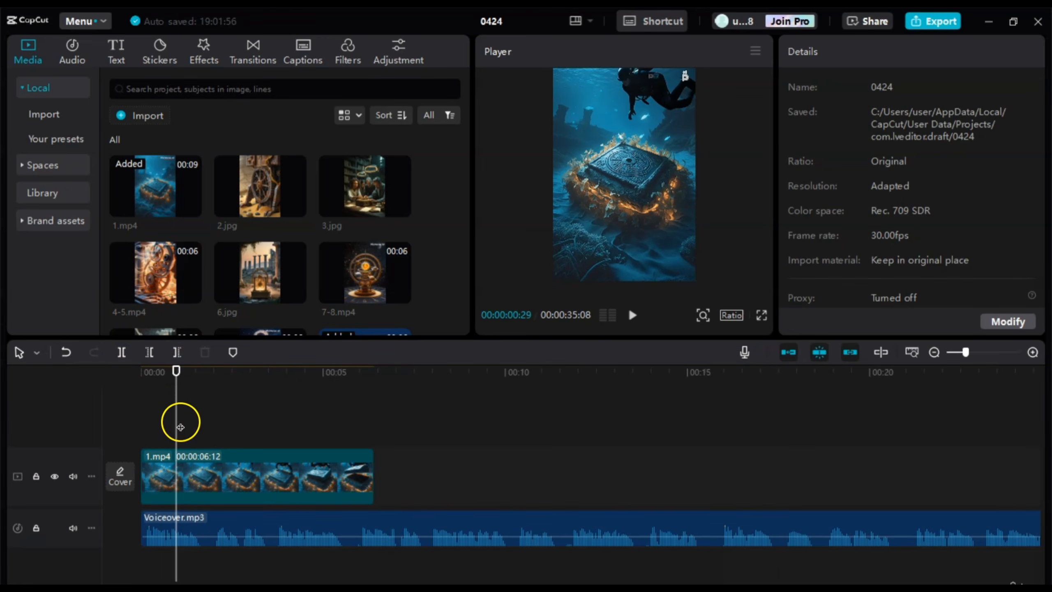
- Split the remaining 1.mp4 clip at 00:00:00:17 and delete the piece before the cut
{"action": "left_click_drag", "start_coordinate": [179, 425], "coordinate": [116, 418]}
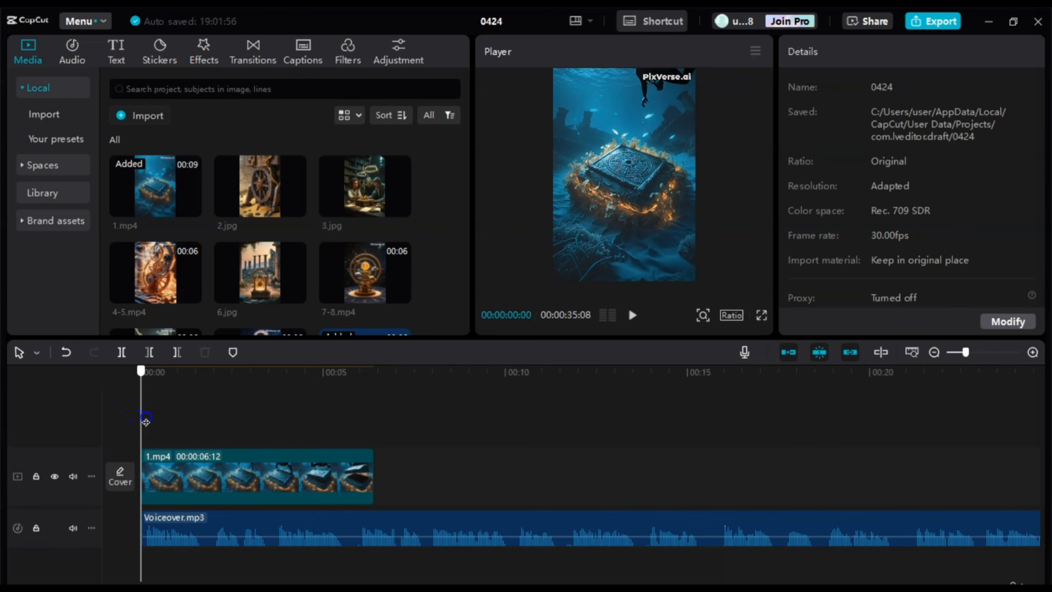
{"action": "left_click", "coordinate": [146, 422]}
{"action": "left_click_drag", "start_coordinate": [145, 422], "coordinate": [161, 422]}
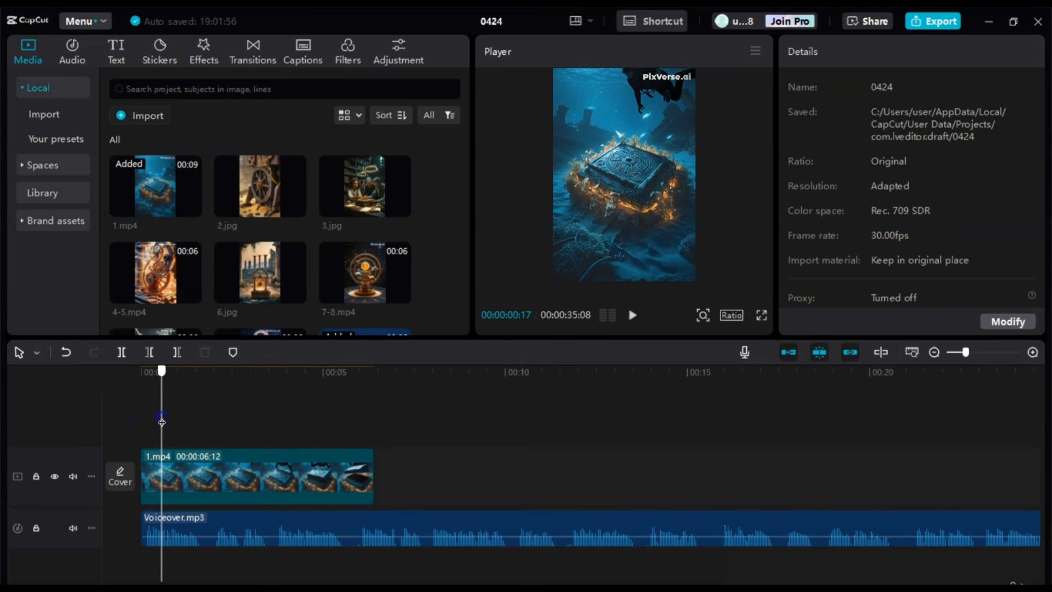
{"action": "left_click", "coordinate": [121, 352]}
{"action": "left_click", "coordinate": [146, 462]}
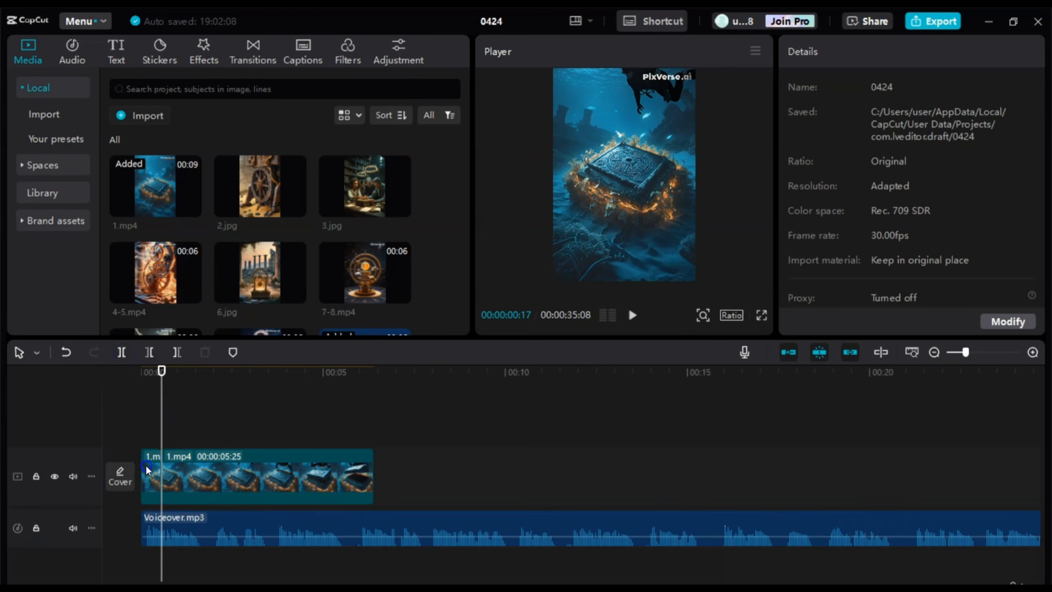
{"action": "left_click", "coordinate": [205, 352]}
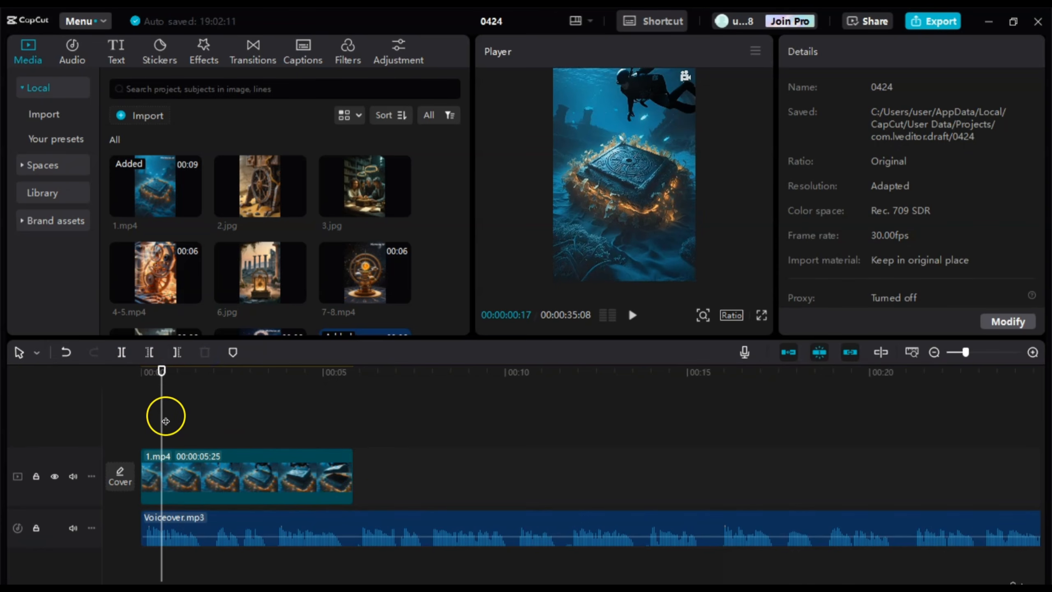
- Scale the 1.mp4 clip up to 115% to push the PixVerse.ai watermark out of the frame
{"action": "left_click_drag", "start_coordinate": [166, 421], "coordinate": [265, 432]}
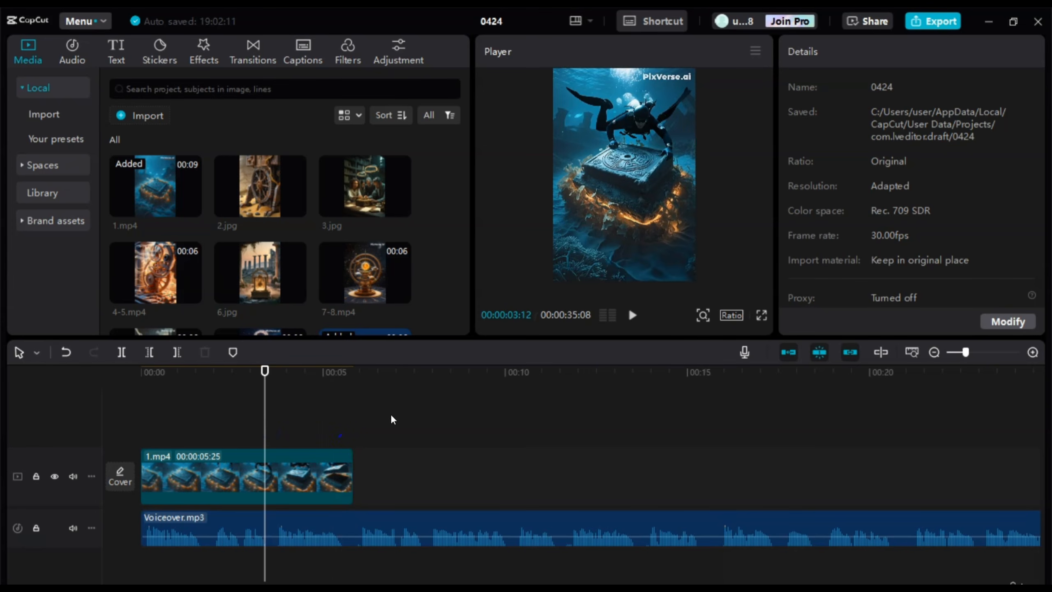
{"action": "left_click", "coordinate": [233, 480]}
{"action": "left_click", "coordinate": [271, 467]}
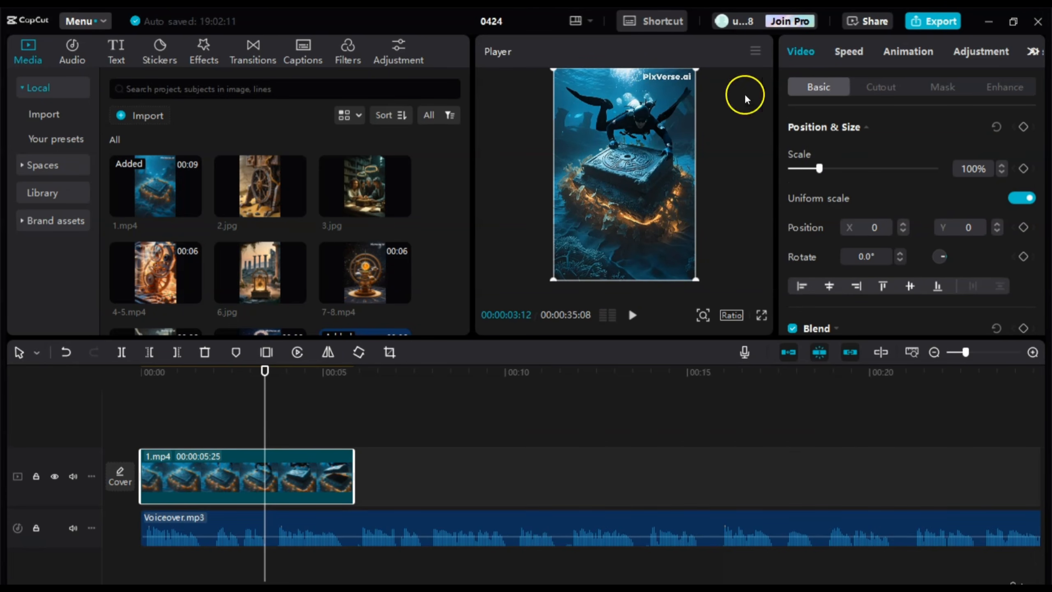
{"action": "left_click_drag", "start_coordinate": [820, 167], "coordinate": [822, 168]}
{"action": "left_click", "coordinate": [978, 167]}
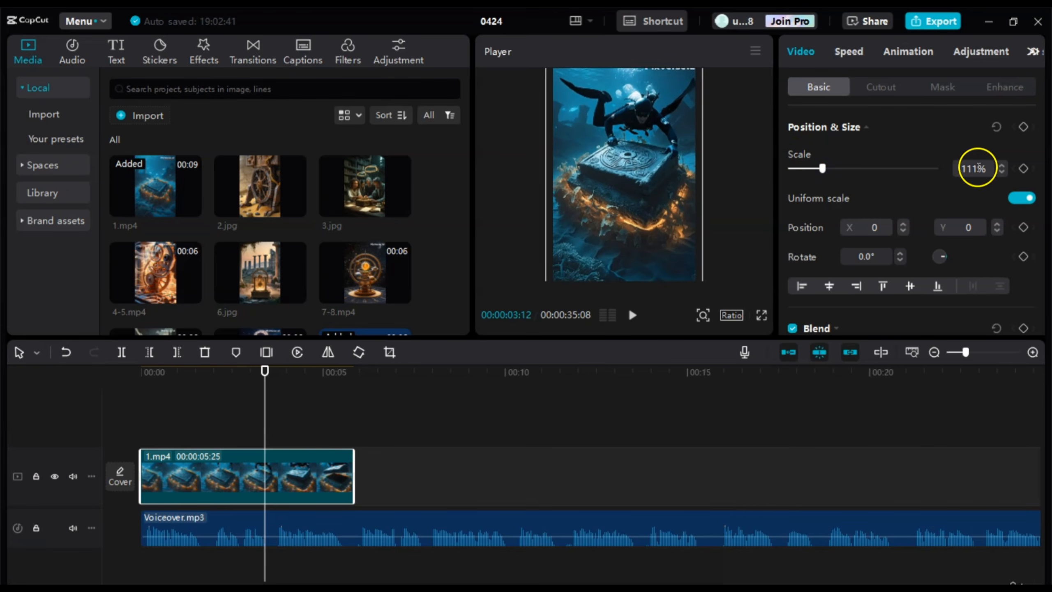
{"action": "left_click", "coordinate": [1004, 167]}
{"action": "left_click", "coordinate": [1005, 167]}
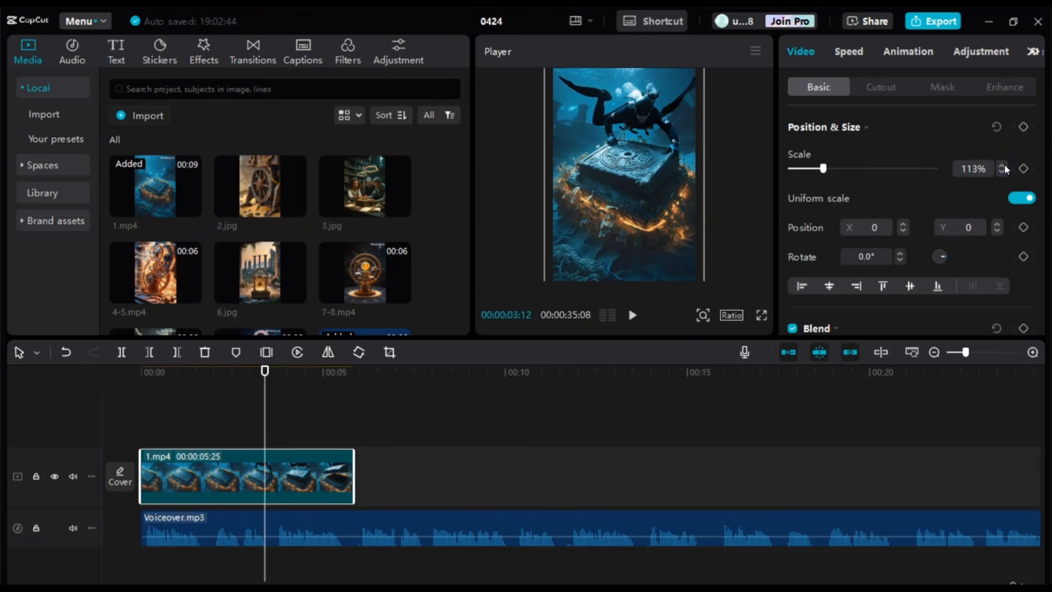
{"action": "left_click", "coordinate": [1004, 166]}
{"action": "left_click", "coordinate": [1004, 166]}
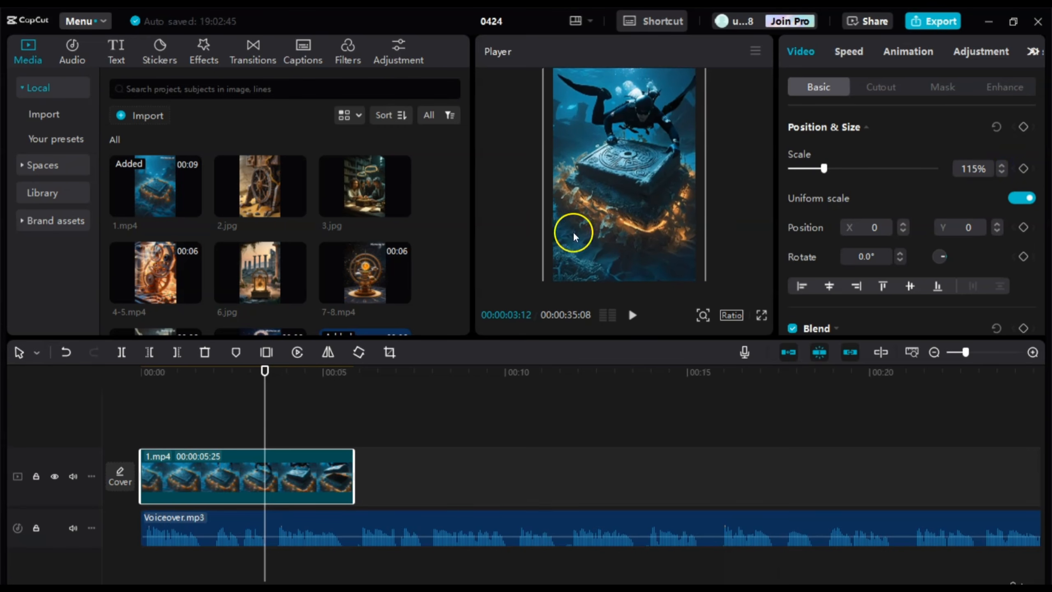
- Play the trimmed and enlarged 1.mp4 with the voiceover from the start to the clip's end
{"action": "left_click_drag", "start_coordinate": [264, 371], "coordinate": [137, 382]}
{"action": "key", "text": "space"}
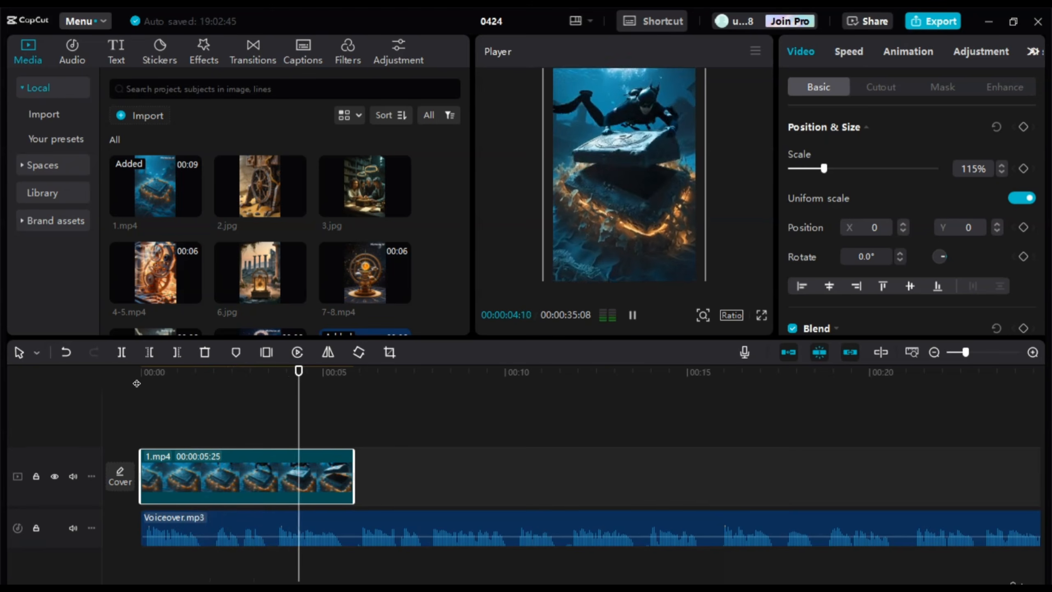
{"action": "key", "text": "space"}
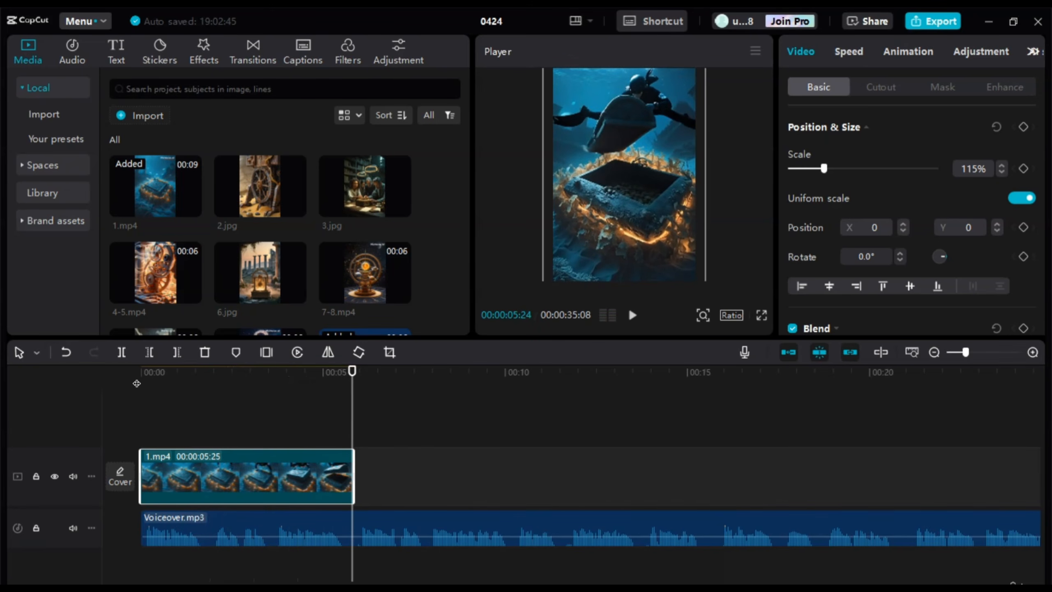
- Play 1.mp4 with the voiceover from the start in full screen, stop just past the clip's end and return to the editor
{"action": "left_click", "coordinate": [761, 316]}
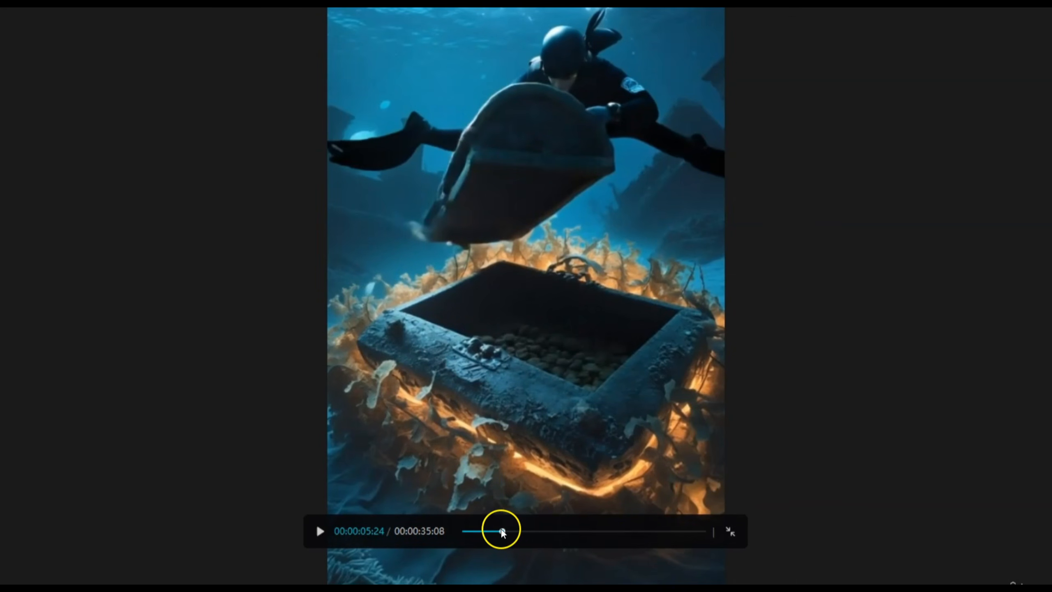
{"action": "left_click_drag", "start_coordinate": [503, 532], "coordinate": [445, 534]}
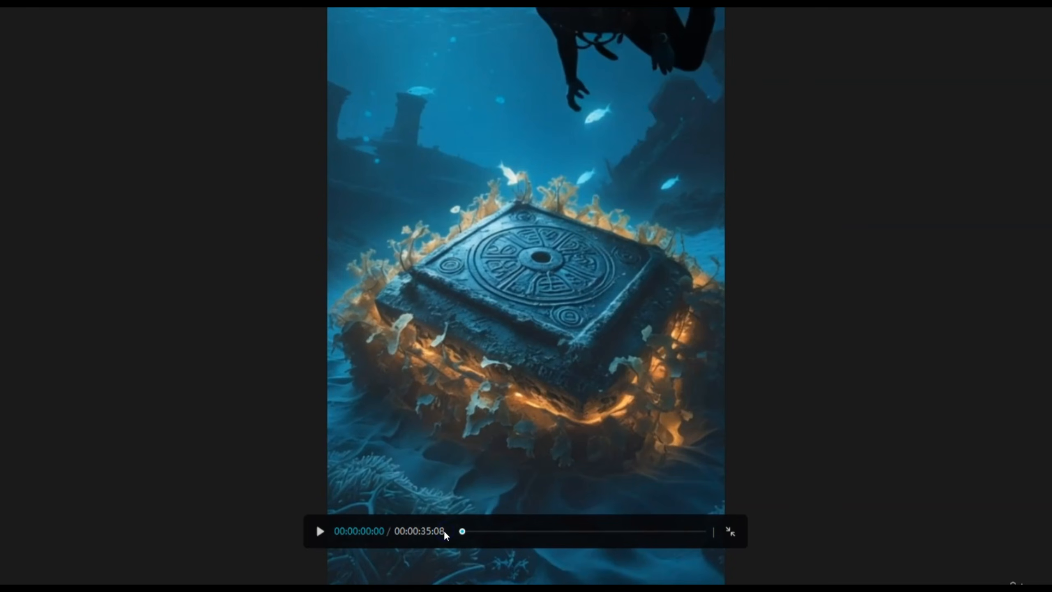
{"action": "key", "text": "space"}
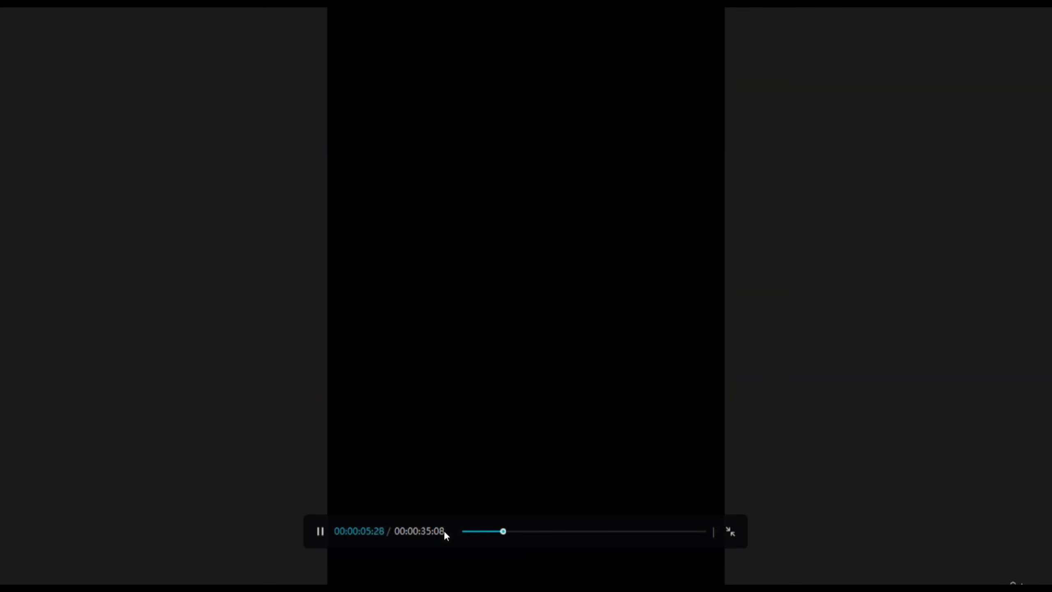
{"action": "key", "text": "space"}
{"action": "left_click", "coordinate": [731, 531]}
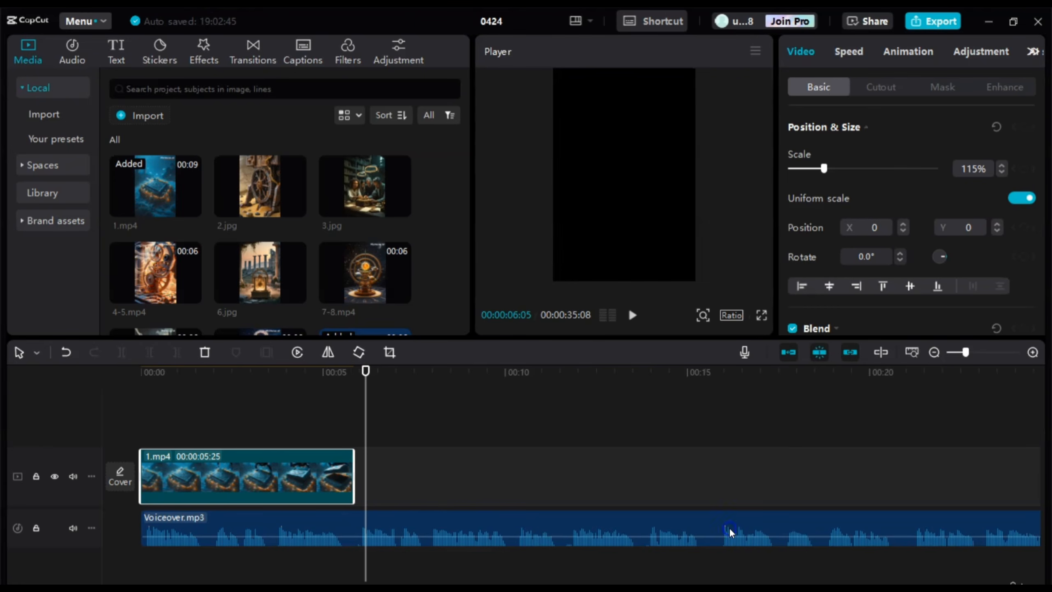
- Place 3.jpg on the main video track directly after 1.mp4, at 00:00:05:25
{"action": "left_click", "coordinate": [365, 444]}
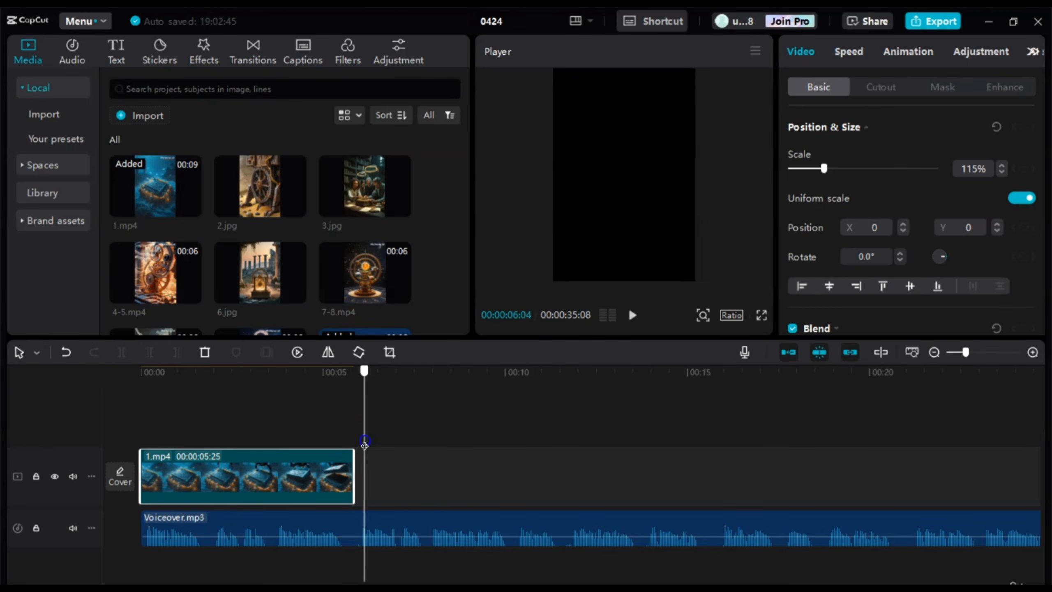
{"action": "left_click_drag", "start_coordinate": [365, 445], "coordinate": [354, 444]}
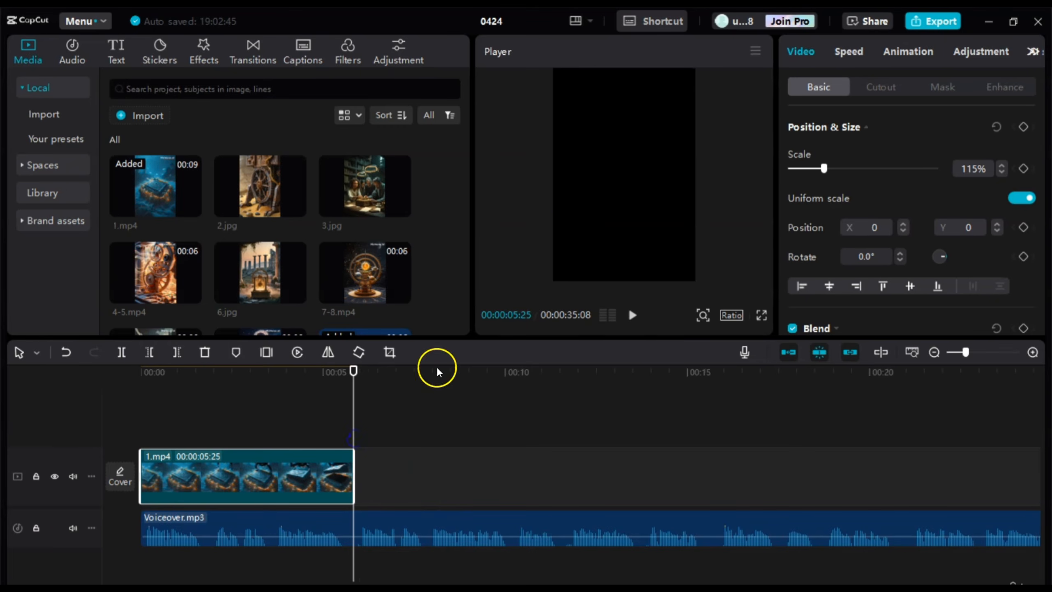
{"action": "left_click", "coordinate": [362, 189]}
{"action": "left_click_drag", "start_coordinate": [362, 189], "coordinate": [361, 483]}
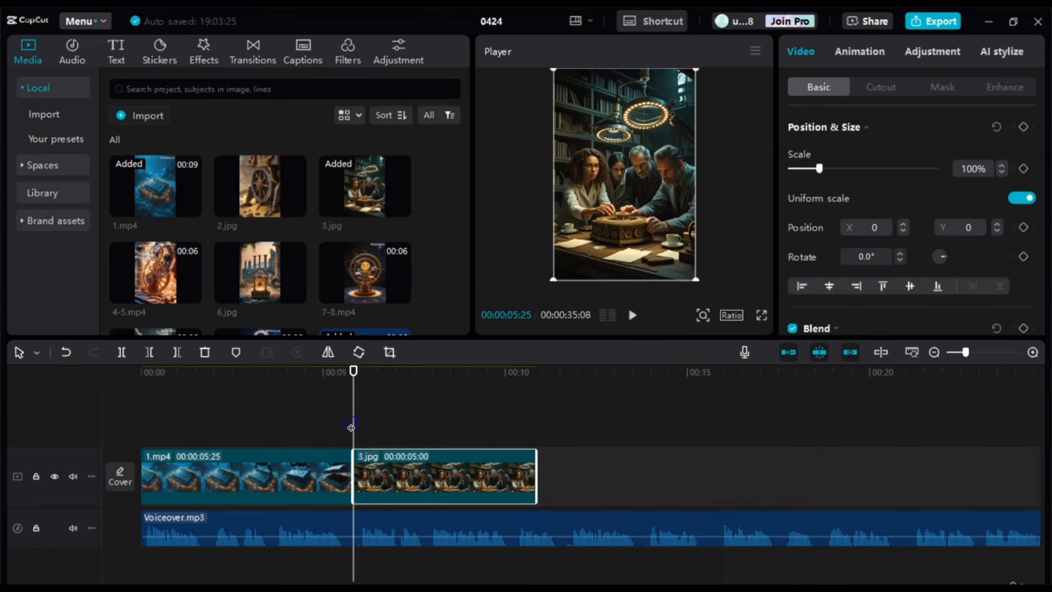
- Play the voiceover over 3.jpg and beyond its end, replaying the last part to hear which script lines it covers
{"action": "key", "text": "space"}
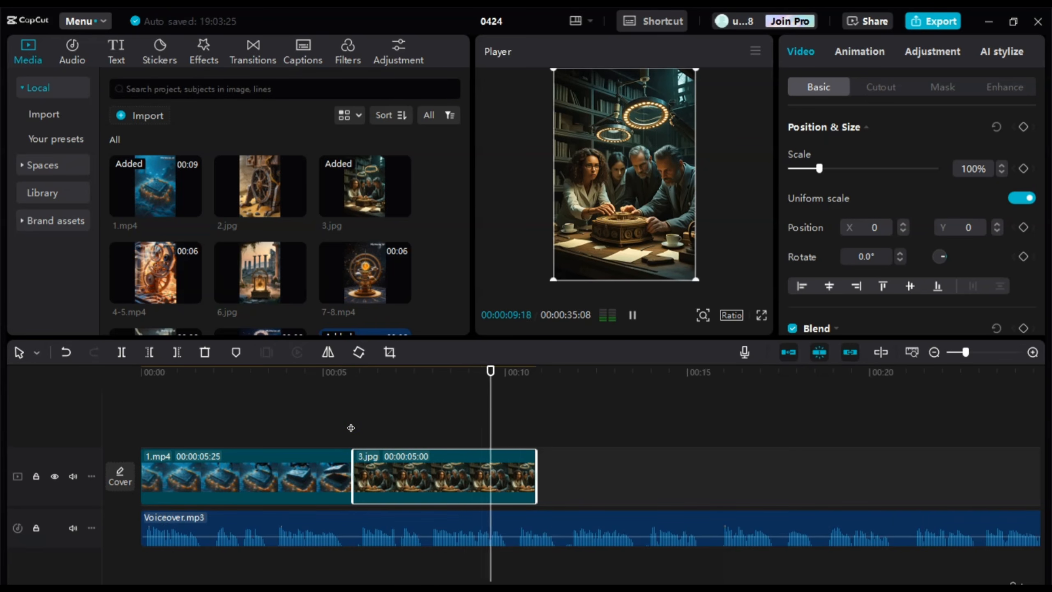
{"action": "key", "text": "space"}
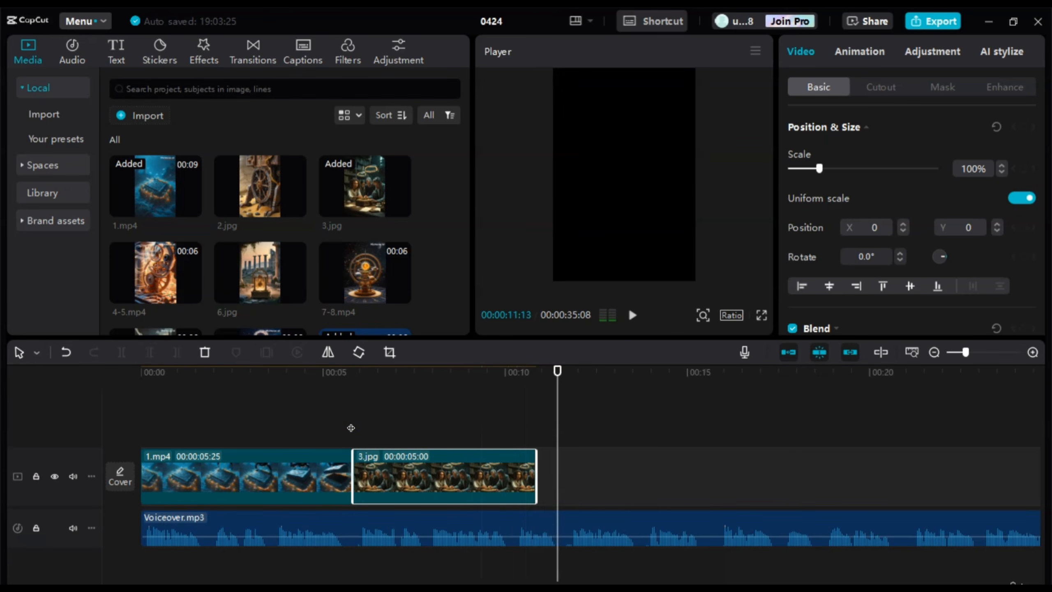
{"action": "left_click_drag", "start_coordinate": [561, 412], "coordinate": [520, 410]}
{"action": "key", "text": "space"}
{"action": "key", "text": "space"}
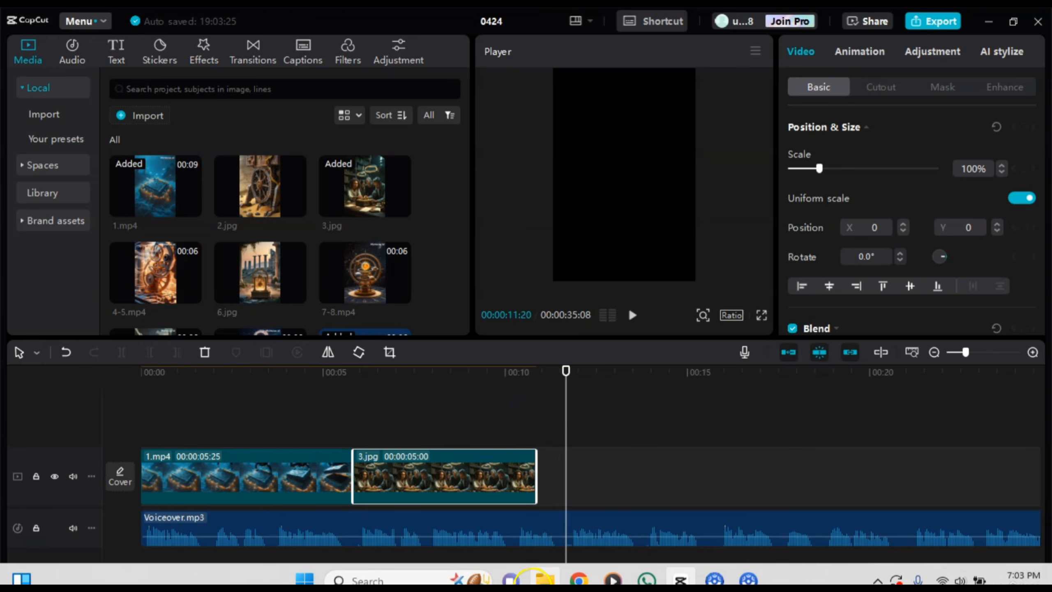
- Switch to the ChatGPT script in Chrome and read the narration of lines 4 and 5
{"action": "left_click", "coordinate": [579, 579]}
{"action": "scroll", "coordinate": [490, 362], "scroll_direction": "down", "scroll_amount": 8}
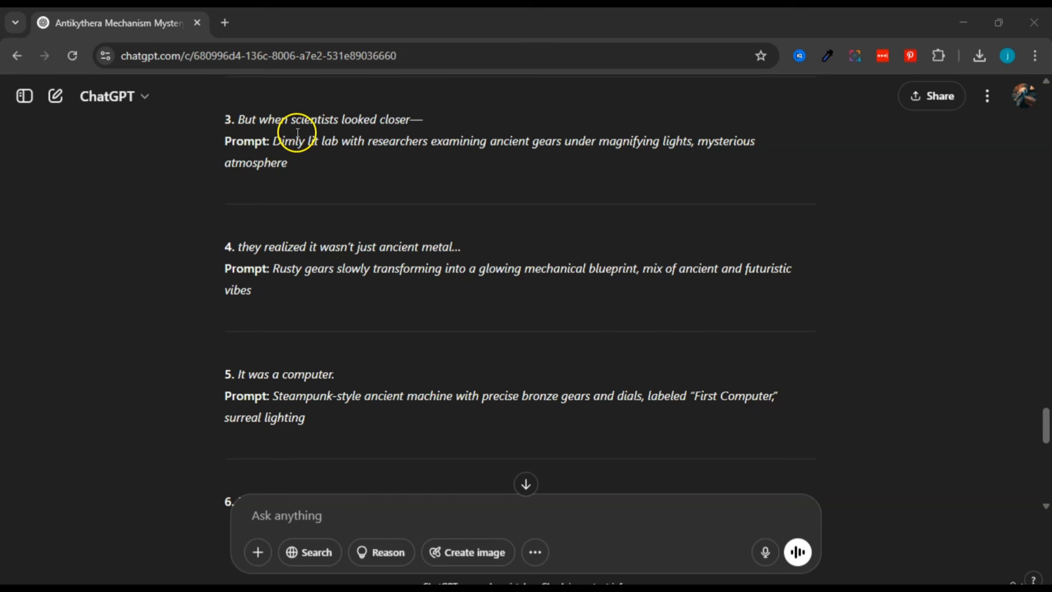
{"action": "left_click_drag", "start_coordinate": [249, 246], "coordinate": [443, 245]}
{"action": "left_click_drag", "start_coordinate": [237, 373], "coordinate": [322, 368]}
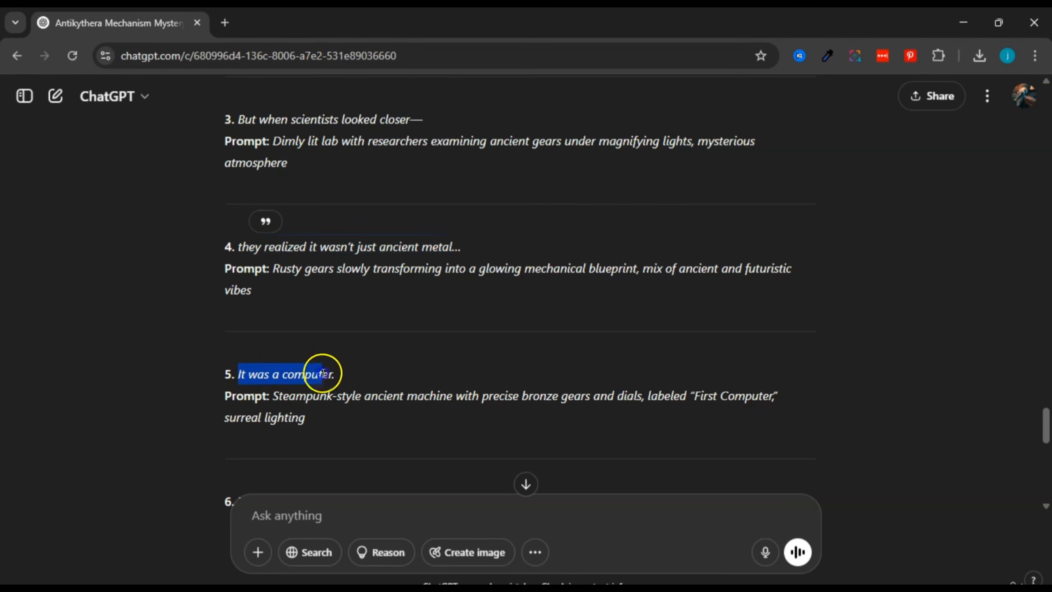
{"action": "left_click", "coordinate": [355, 363]}
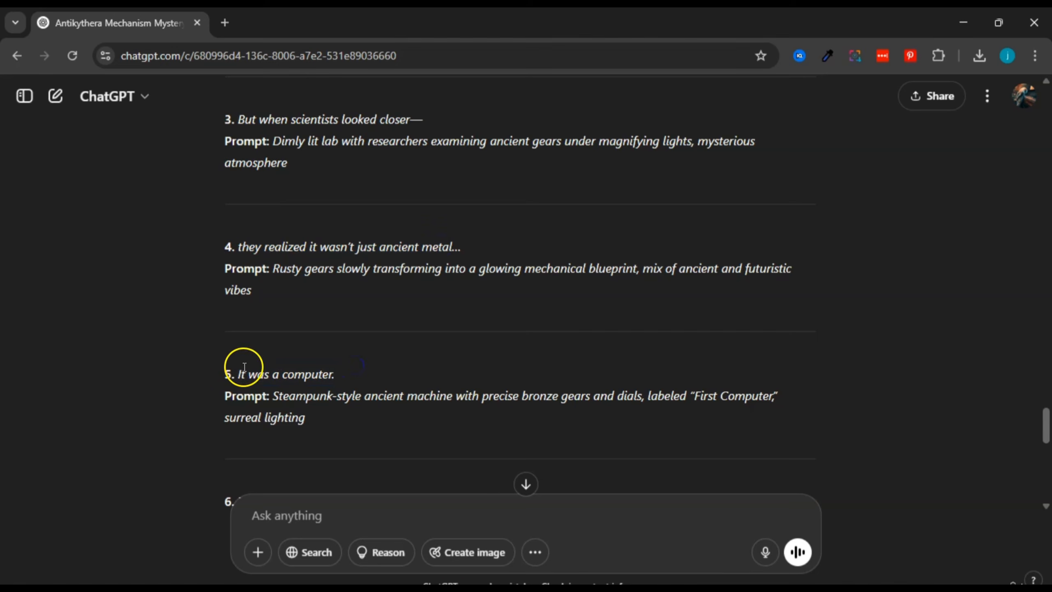
- Switch to the Content folder in File Explorer and check the 4-5 clip against script lines 4 and 5
{"action": "mouse_move", "coordinate": [497, 585]}
{"action": "left_click", "coordinate": [546, 580]}
{"action": "left_click", "coordinate": [570, 314]}
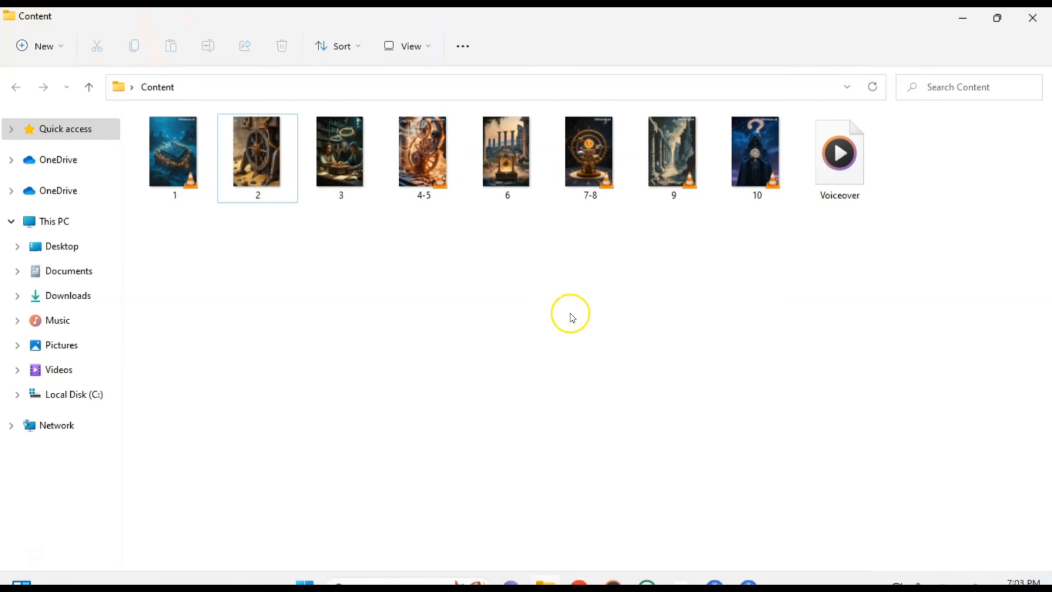
{"action": "left_click", "coordinate": [422, 159]}
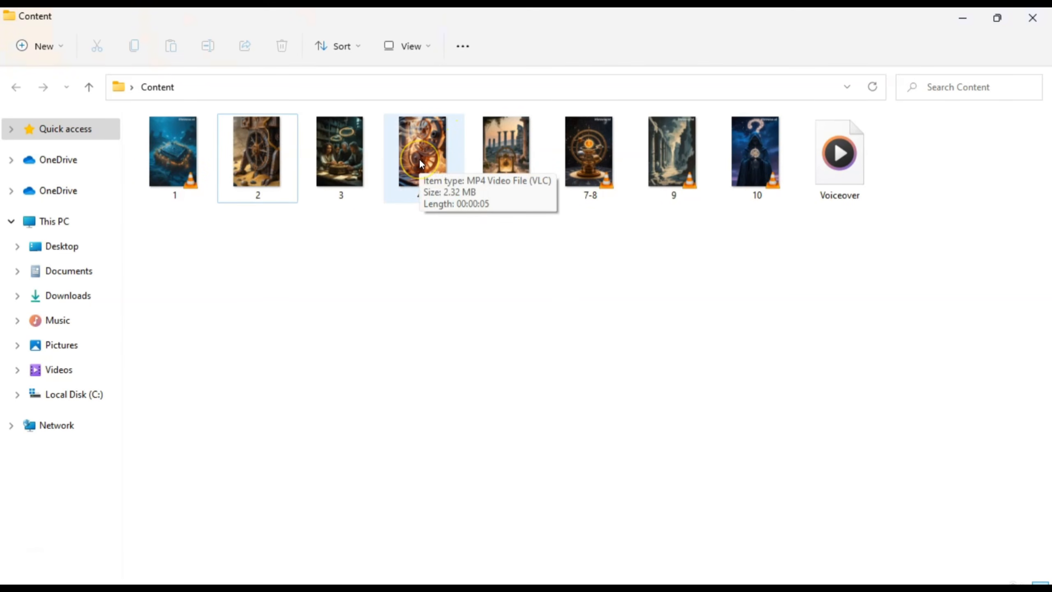
{"action": "left_click", "coordinate": [477, 352]}
- Return to the ChatGPT script and reread line 4 to identify where its narration starts
{"action": "mouse_move", "coordinate": [579, 580]}
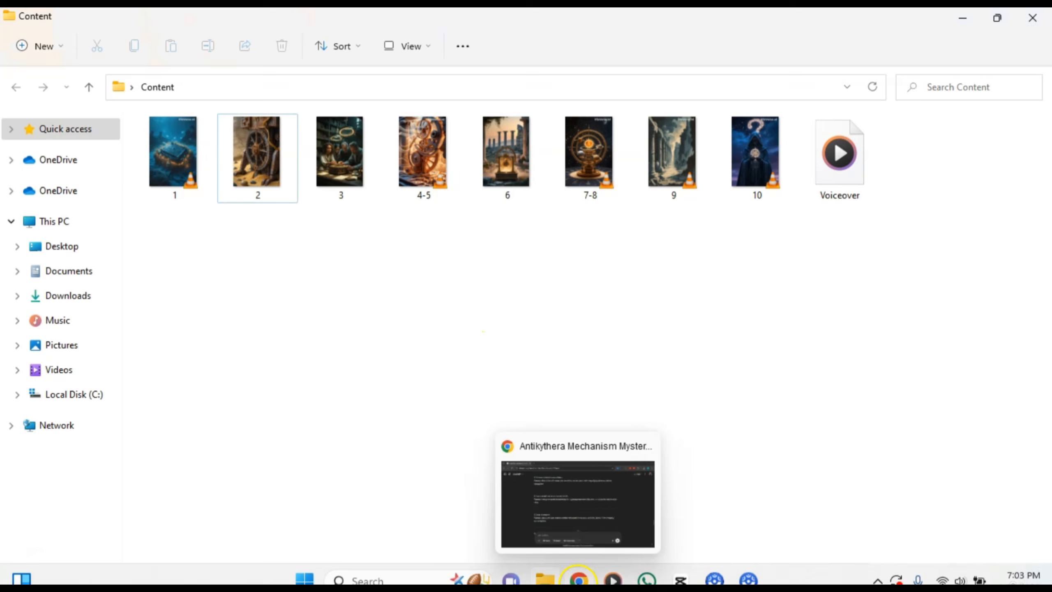
{"action": "left_click", "coordinate": [582, 490]}
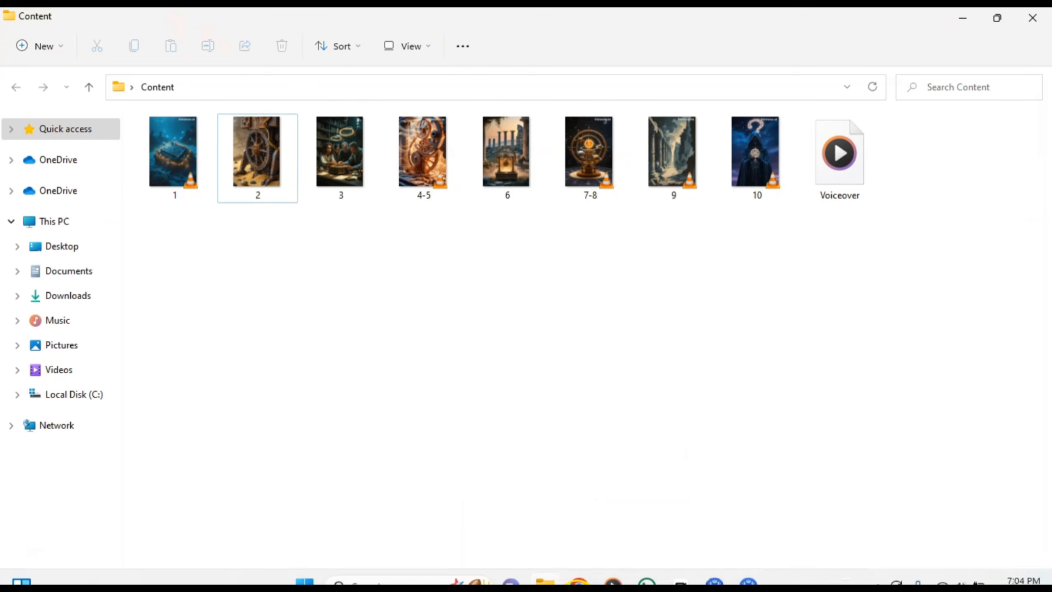
{"action": "left_click", "coordinate": [579, 580]}
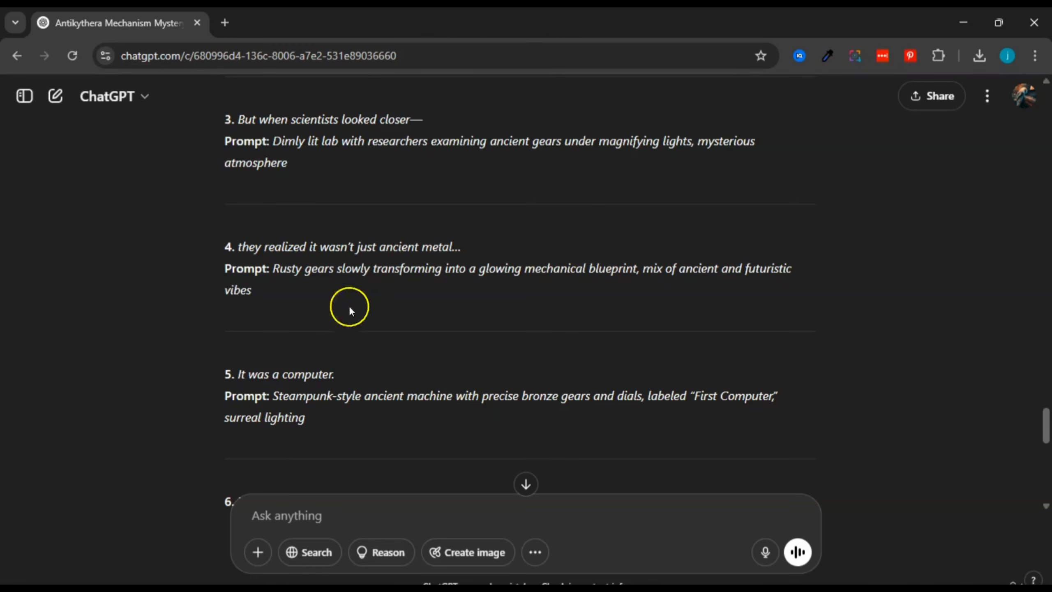
{"action": "left_click_drag", "start_coordinate": [239, 242], "coordinate": [429, 240]}
{"action": "left_click", "coordinate": [466, 248]}
{"action": "mouse_move", "coordinate": [581, 579]}
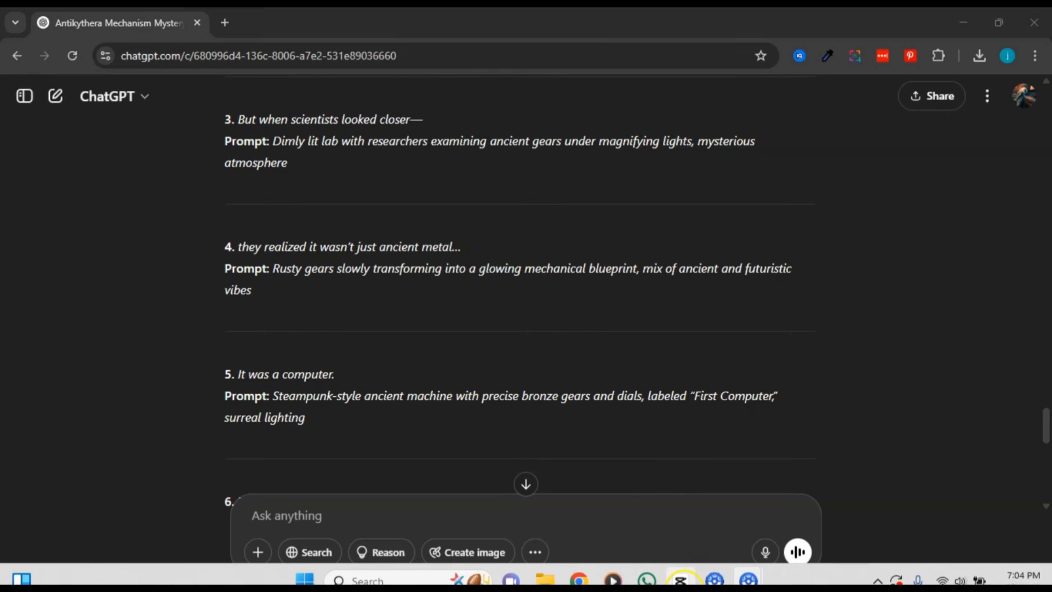
- Switch back to CapCut and replay the voiceover over 3.jpg to locate the end of script line 3
{"action": "left_click", "coordinate": [681, 580]}
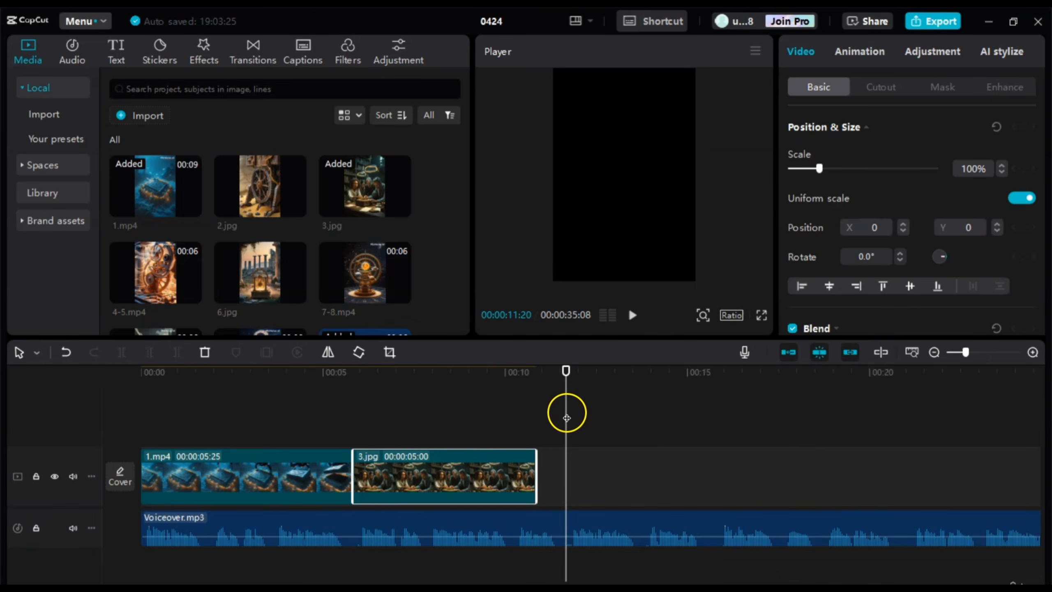
{"action": "key", "text": "space"}
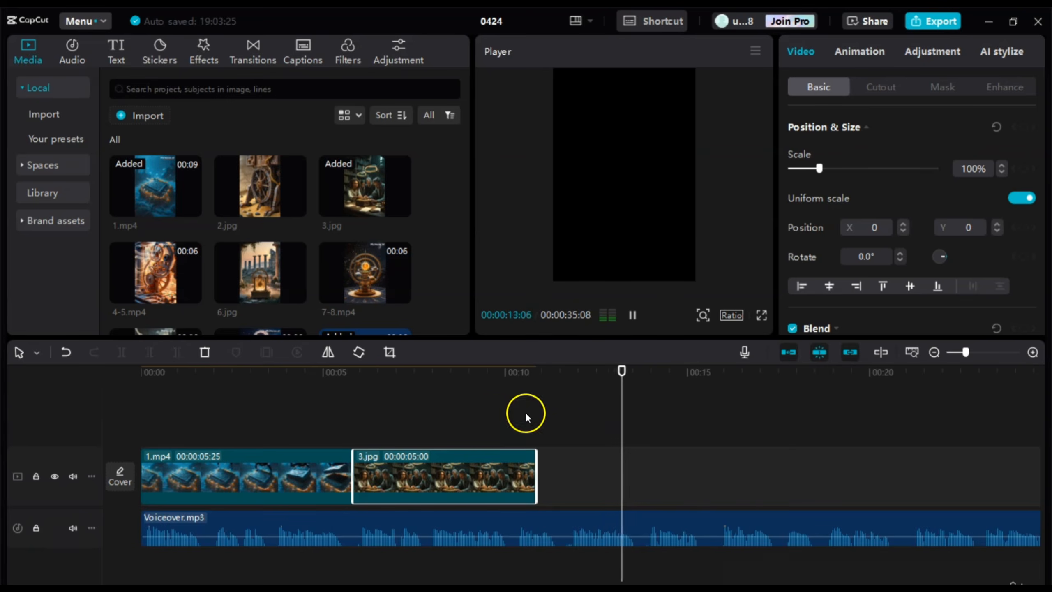
{"action": "left_click", "coordinate": [496, 419]}
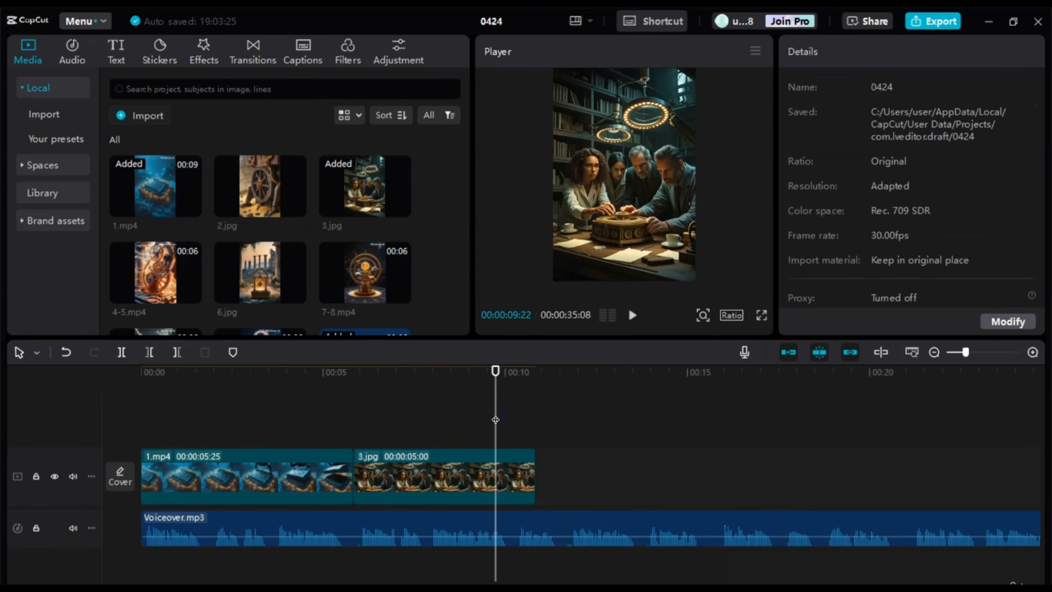
{"action": "left_click", "coordinate": [418, 421]}
{"action": "key", "text": "space"}
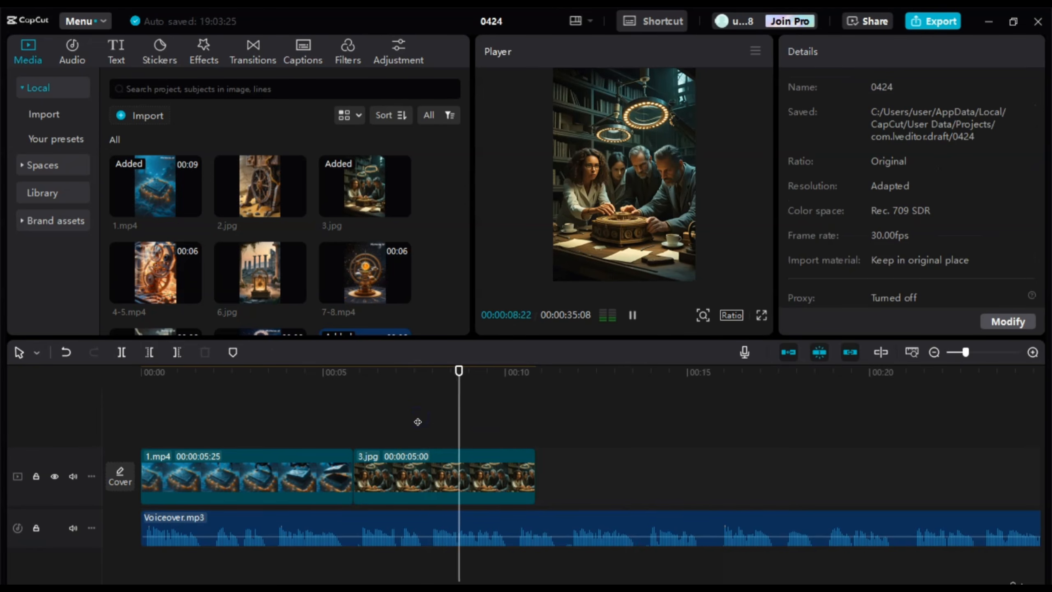
{"action": "left_click", "coordinate": [462, 484]}
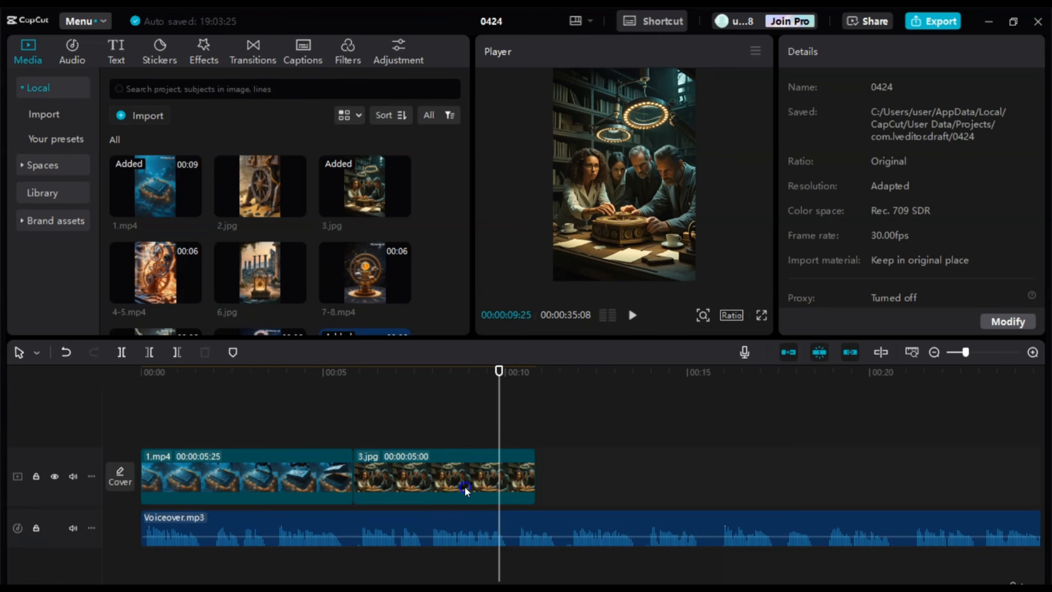
- Trim the end of 3.jpg to 00:00:07:27 to match its voiceover line, giving a duration of 00:00:02:02
{"action": "mouse_move", "coordinate": [464, 486]}
{"action": "left_mouse_down"}
{"action": "mouse_move", "coordinate": [431, 482]}
{"action": "mouse_move", "coordinate": [467, 491]}
{"action": "left_mouse_up"}
{"action": "left_click_drag", "start_coordinate": [500, 434], "coordinate": [428, 435]}
{"action": "key", "text": "space"}
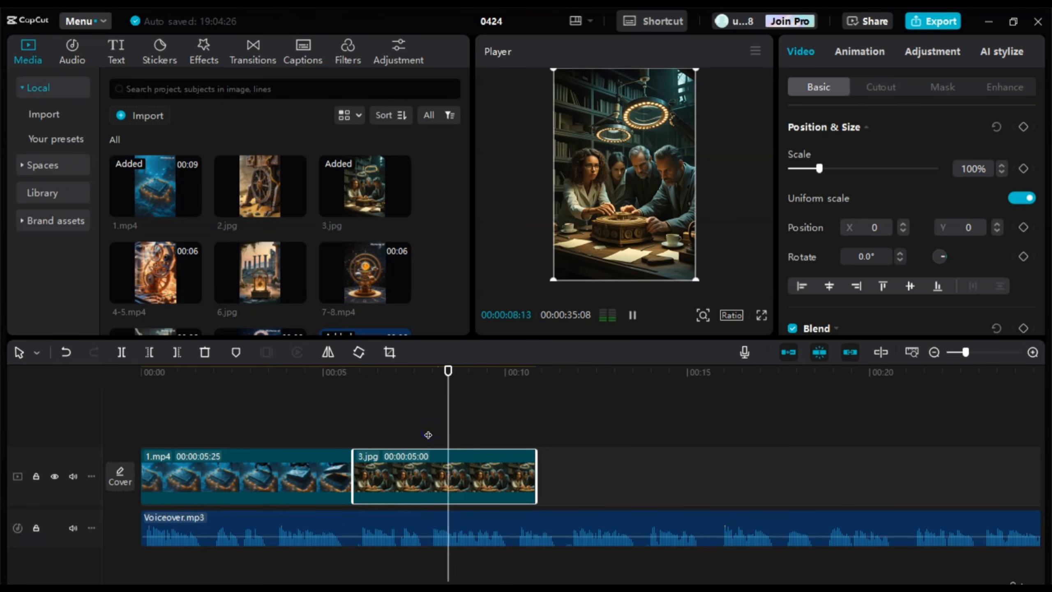
{"action": "key", "text": "space"}
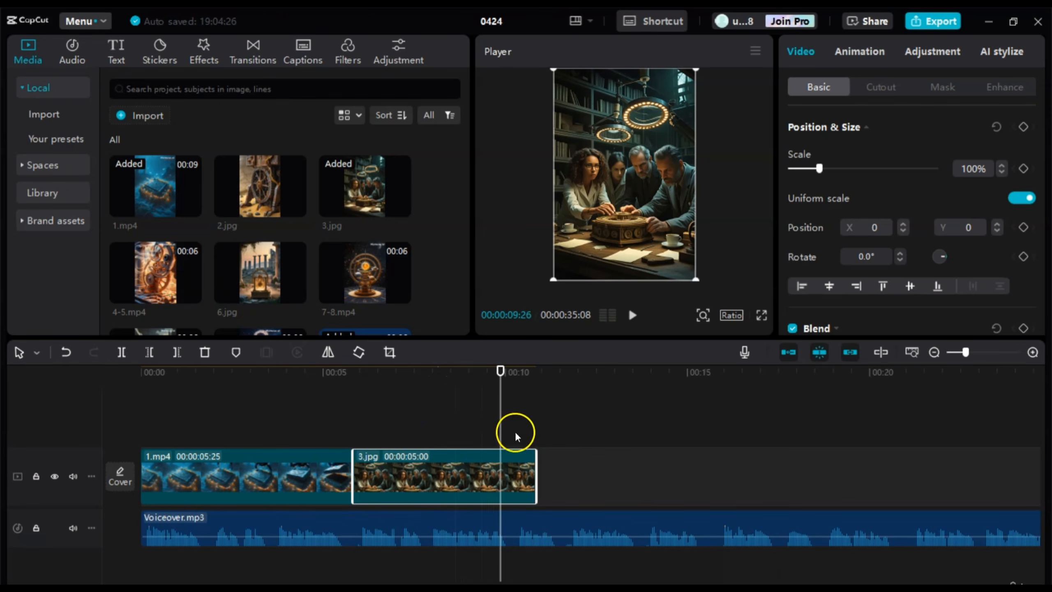
{"action": "left_click_drag", "start_coordinate": [501, 433], "coordinate": [428, 433]}
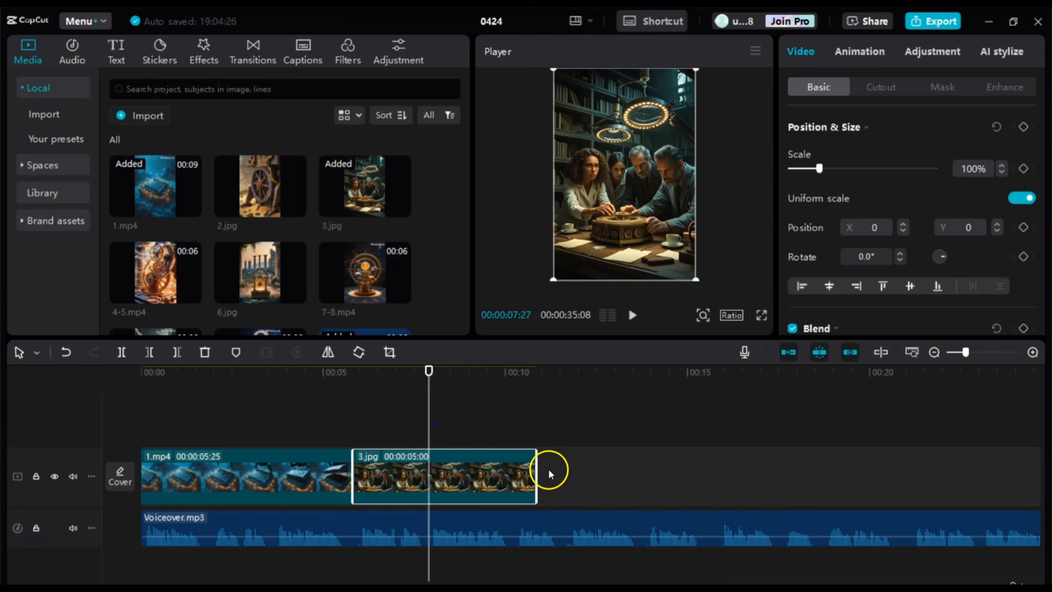
{"action": "left_click_drag", "start_coordinate": [536, 473], "coordinate": [428, 471]}
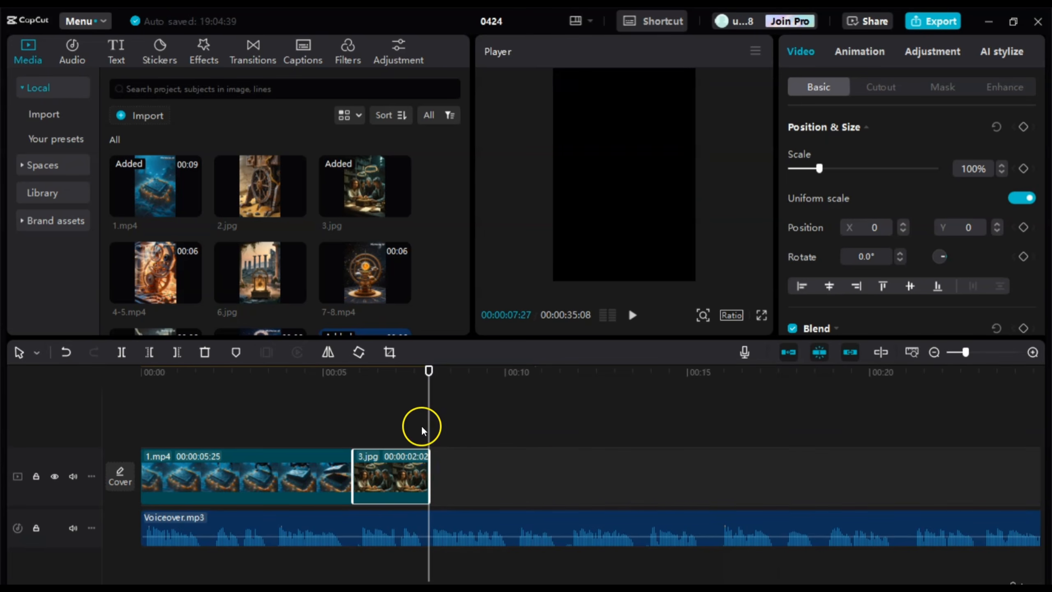
- Play the cut from the end of 1.mp4 through the trimmed 3.jpg to check its timing against the voiceover
{"action": "left_click_drag", "start_coordinate": [431, 429], "coordinate": [334, 429]}
{"action": "key", "text": "space"}
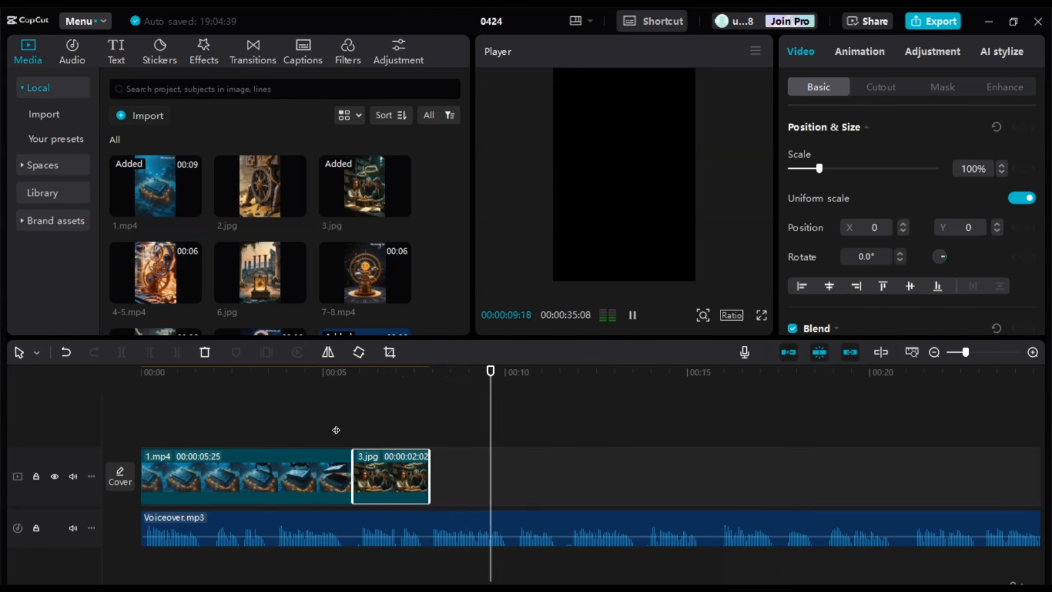
{"action": "key", "text": "space"}
- Try the Right Zoom combo animation on 3.jpg, and replace it with Bend-Zoom
{"action": "left_click_drag", "start_coordinate": [502, 430], "coordinate": [383, 423]}
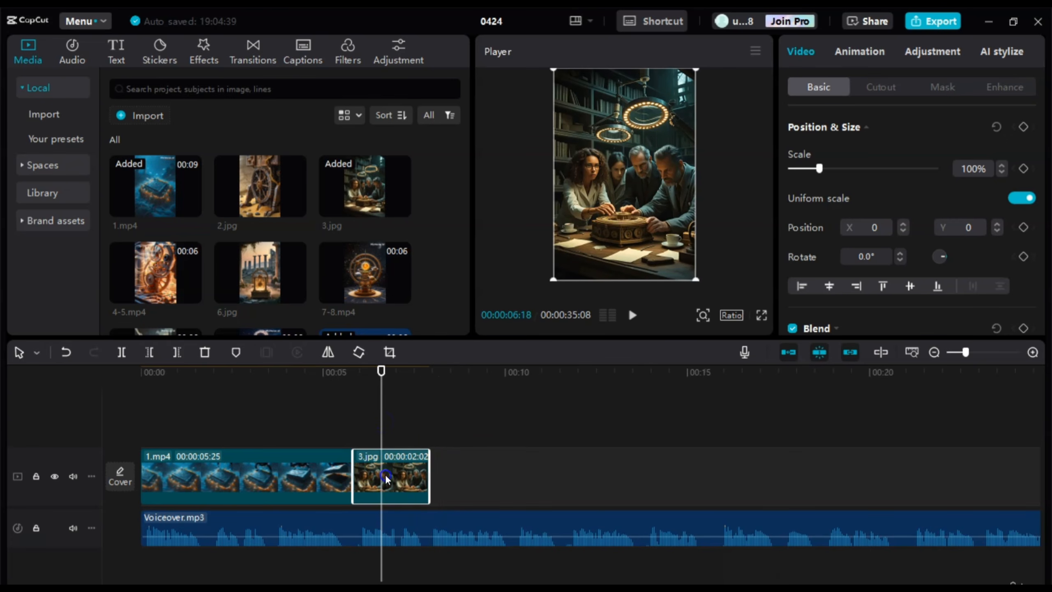
{"action": "left_click", "coordinate": [865, 50]}
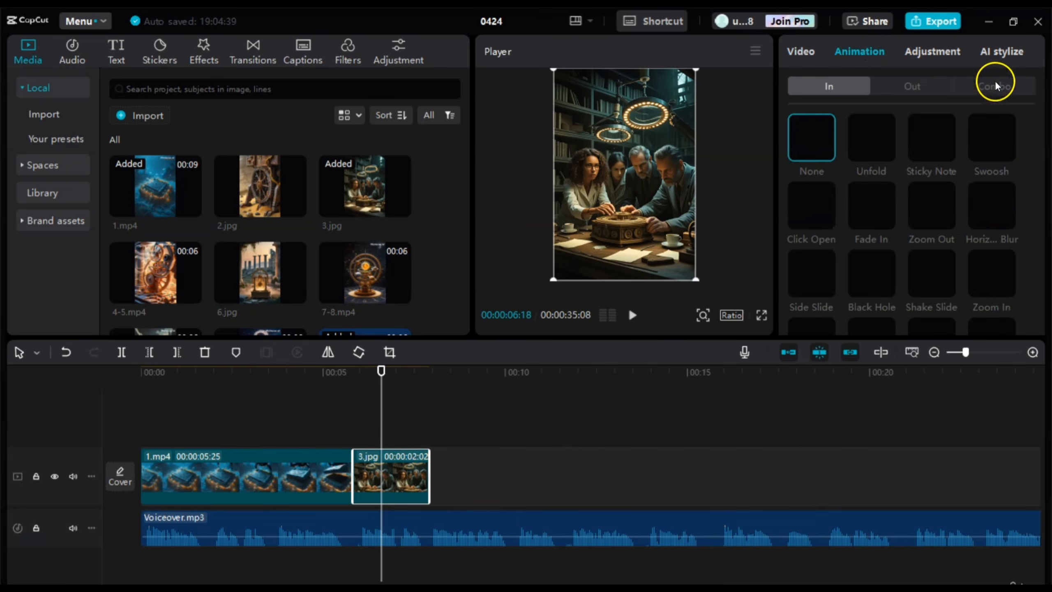
{"action": "left_click", "coordinate": [993, 85]}
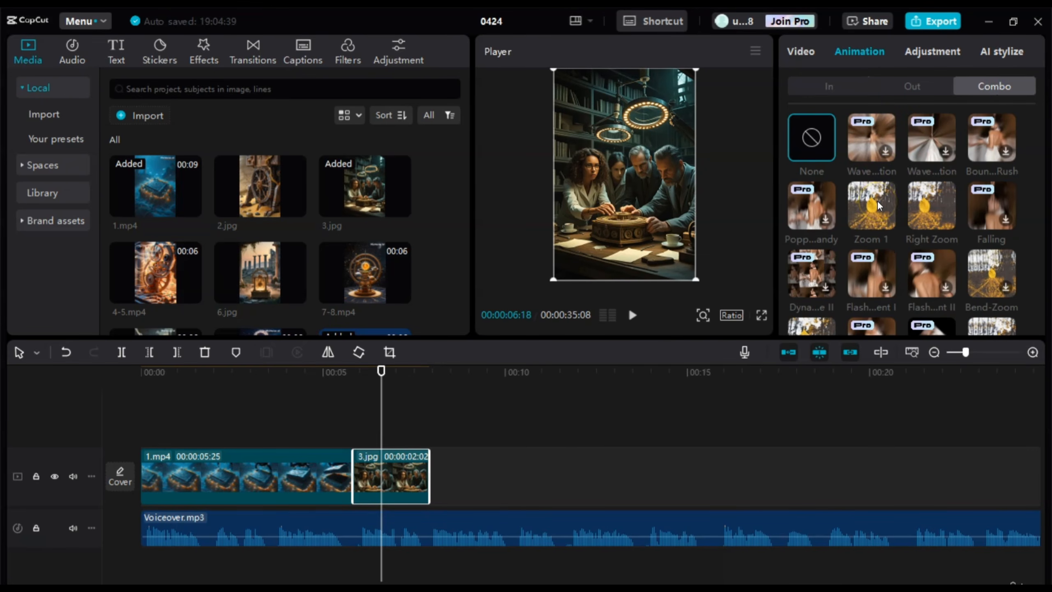
{"action": "left_click", "coordinate": [946, 204]}
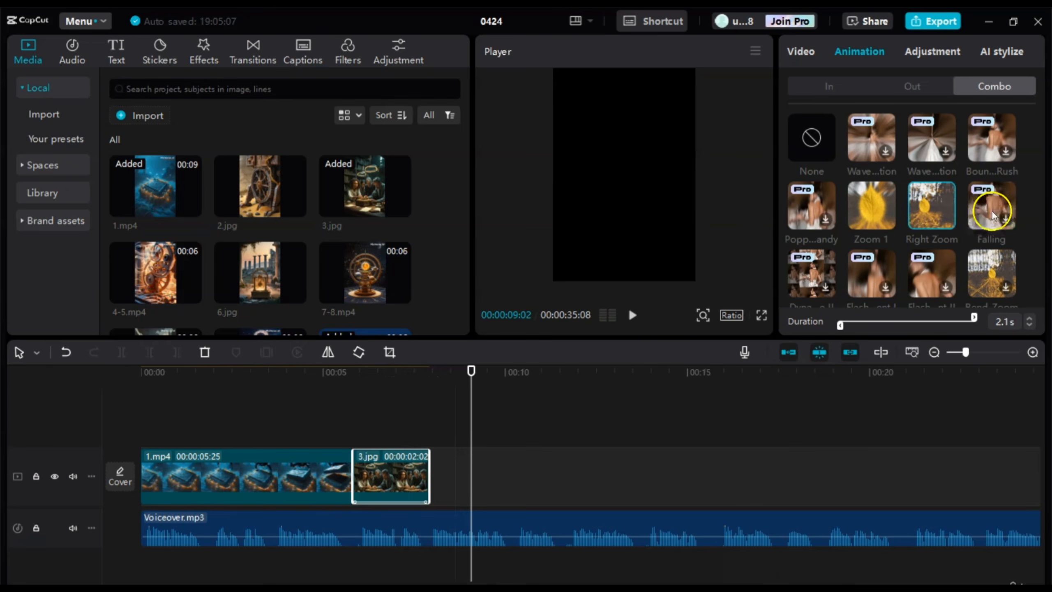
{"action": "left_click", "coordinate": [997, 256]}
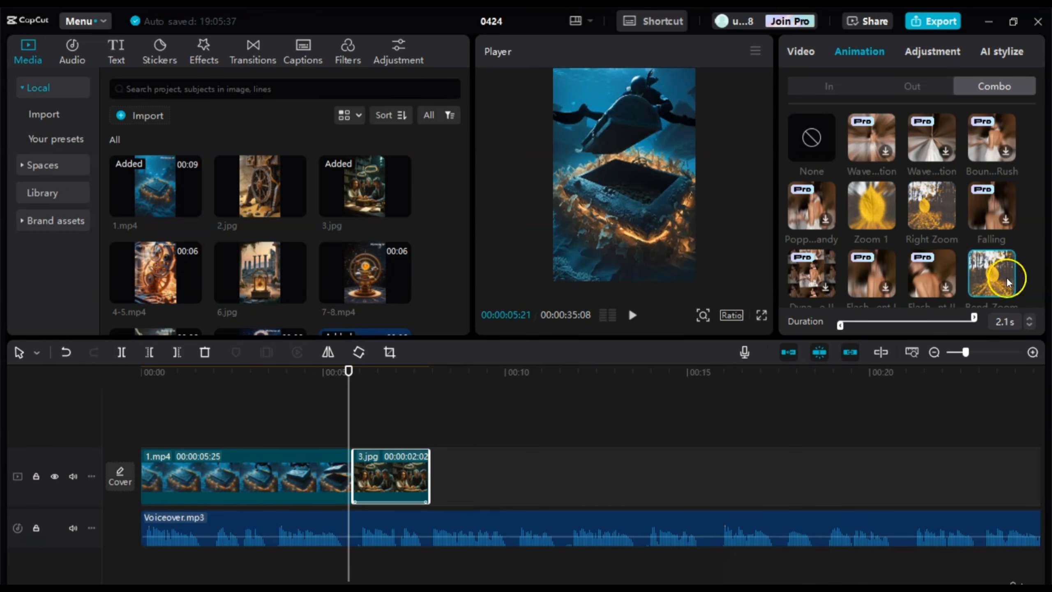
{"action": "left_click", "coordinate": [594, 367]}
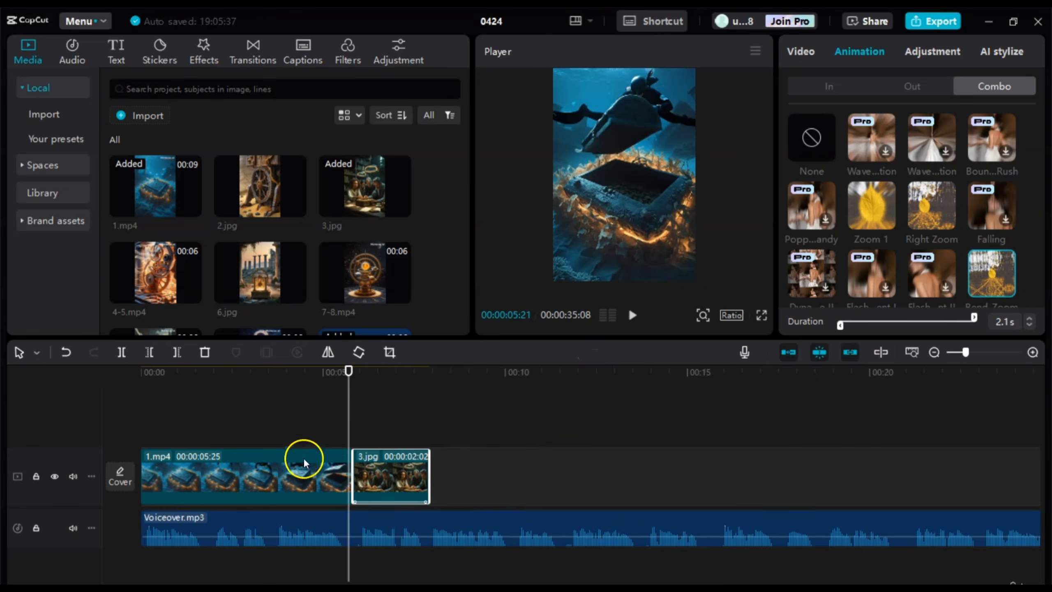
- Preview the Bend-Zoom animation on 3.jpg in the player and in full screen, starting from the end of 1.mp4
{"action": "key", "text": "space"}
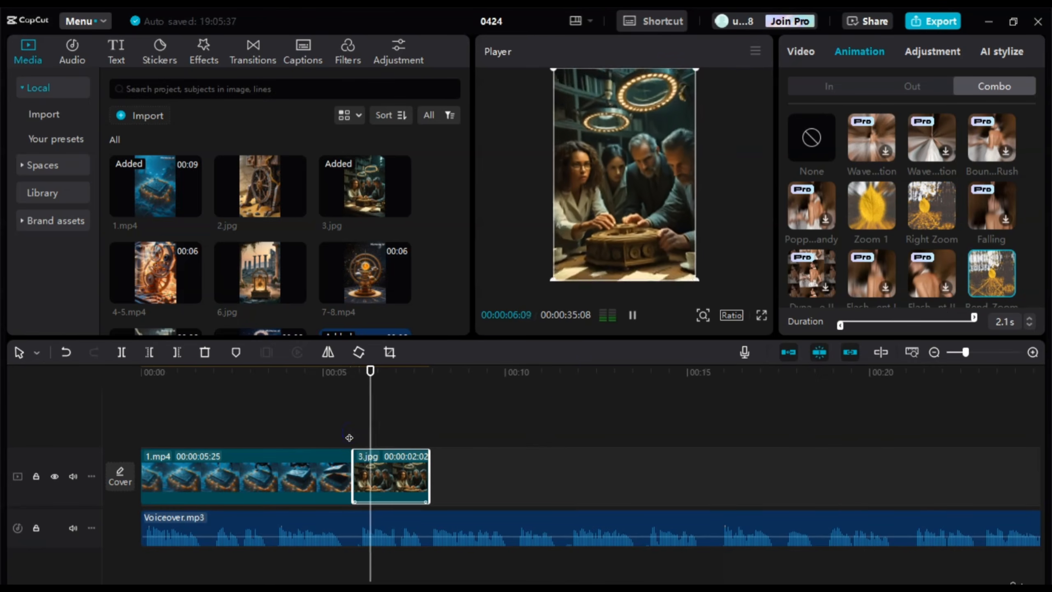
{"action": "key", "text": "space"}
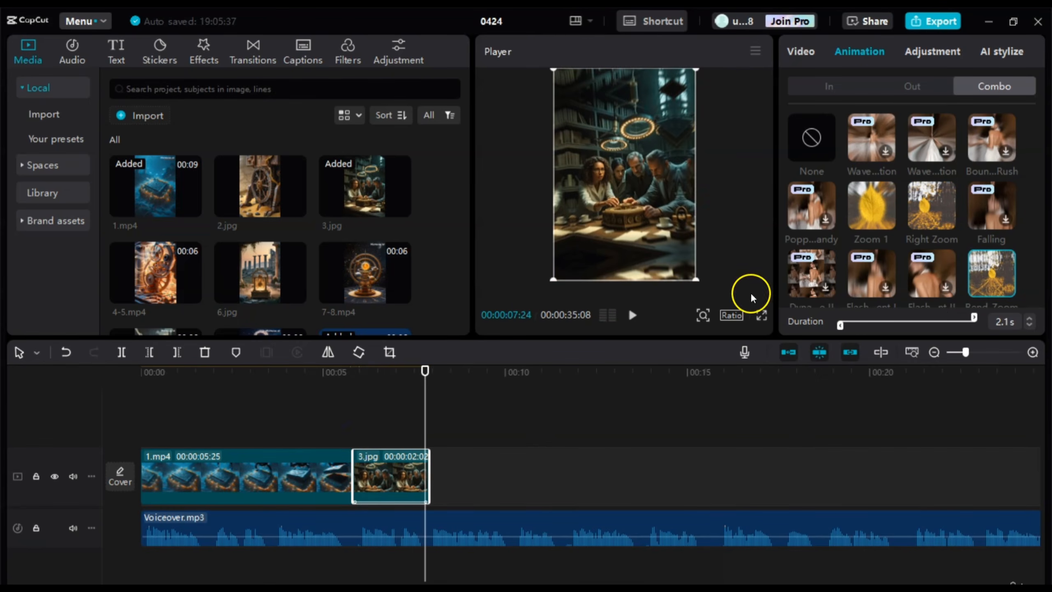
{"action": "left_click", "coordinate": [761, 316]}
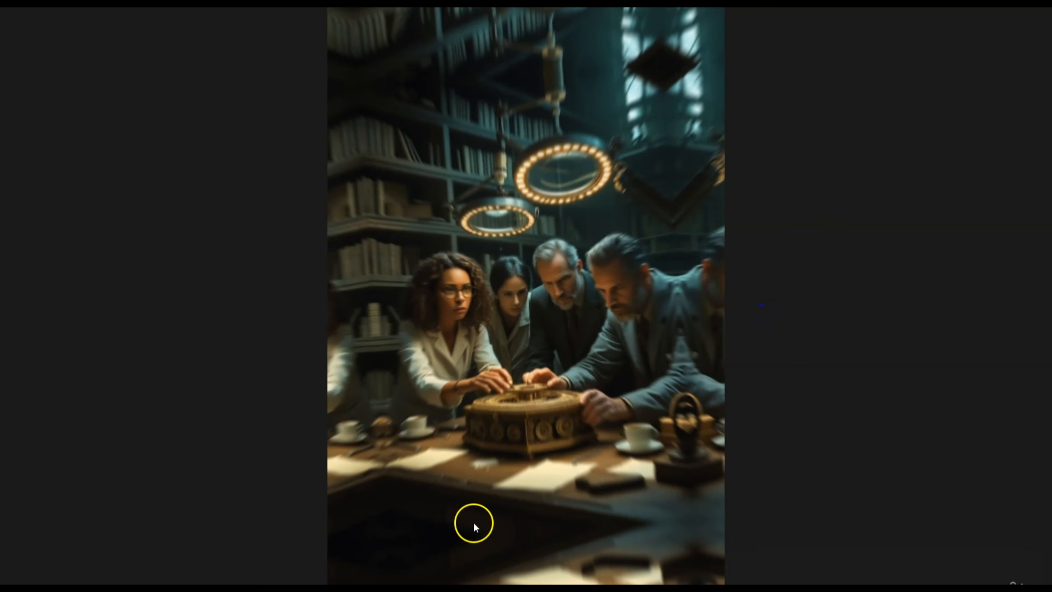
{"action": "left_click", "coordinate": [496, 531]}
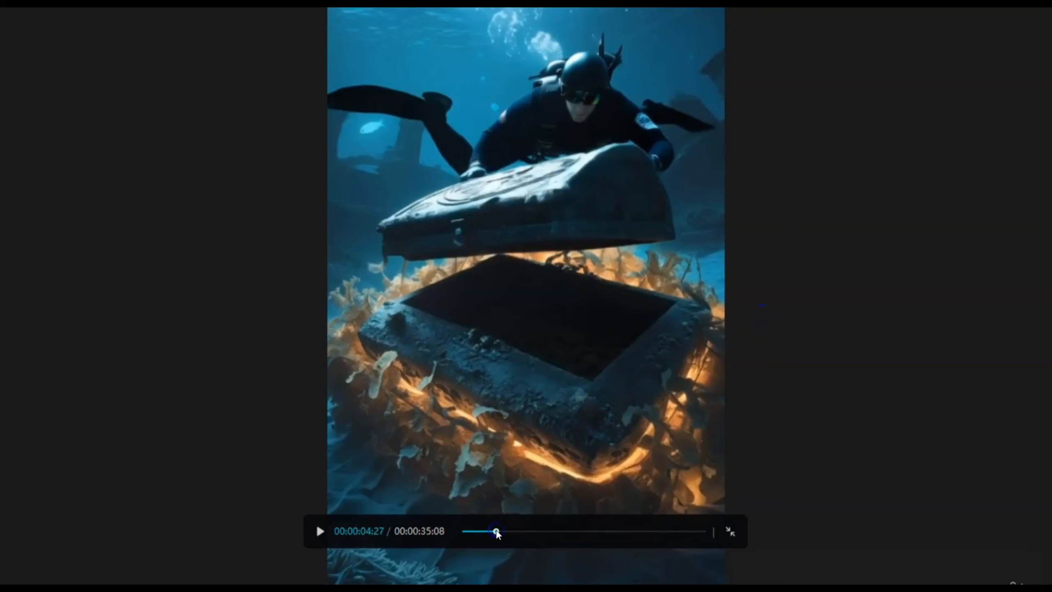
{"action": "key", "text": "space"}
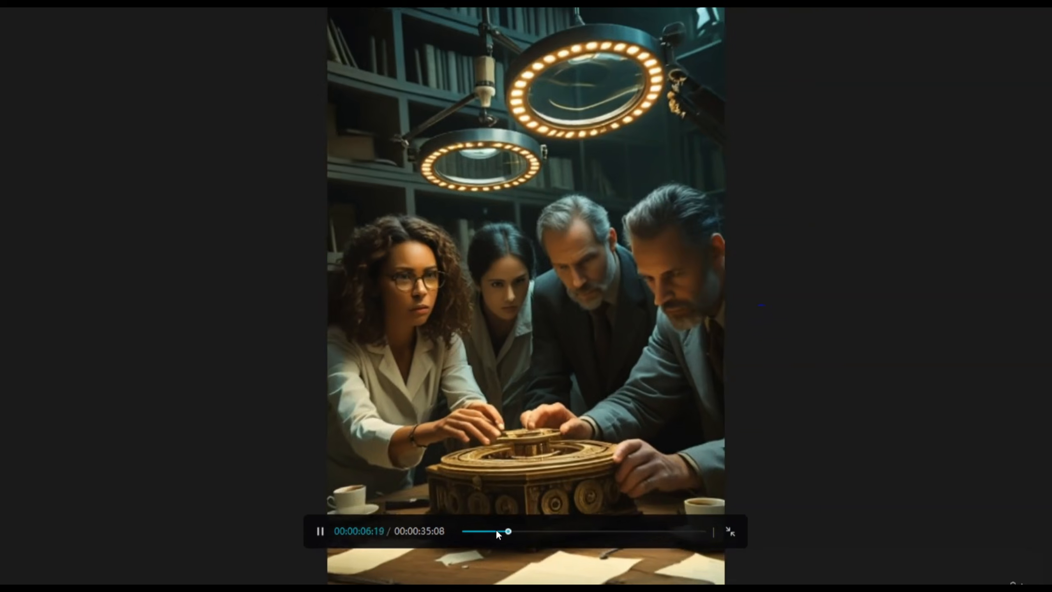
{"action": "key", "text": "space"}
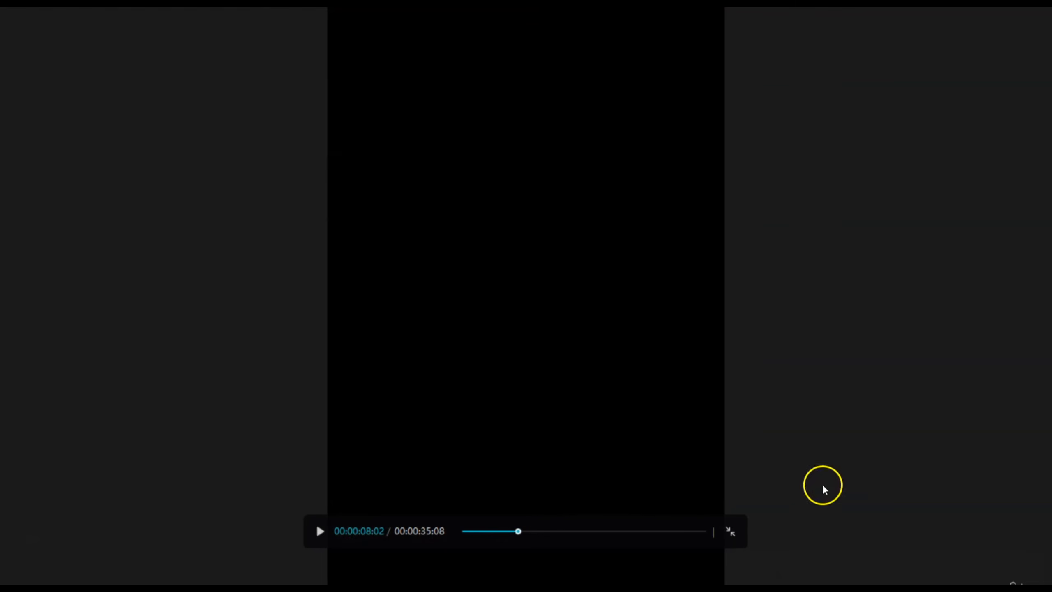
{"action": "left_click", "coordinate": [730, 533]}
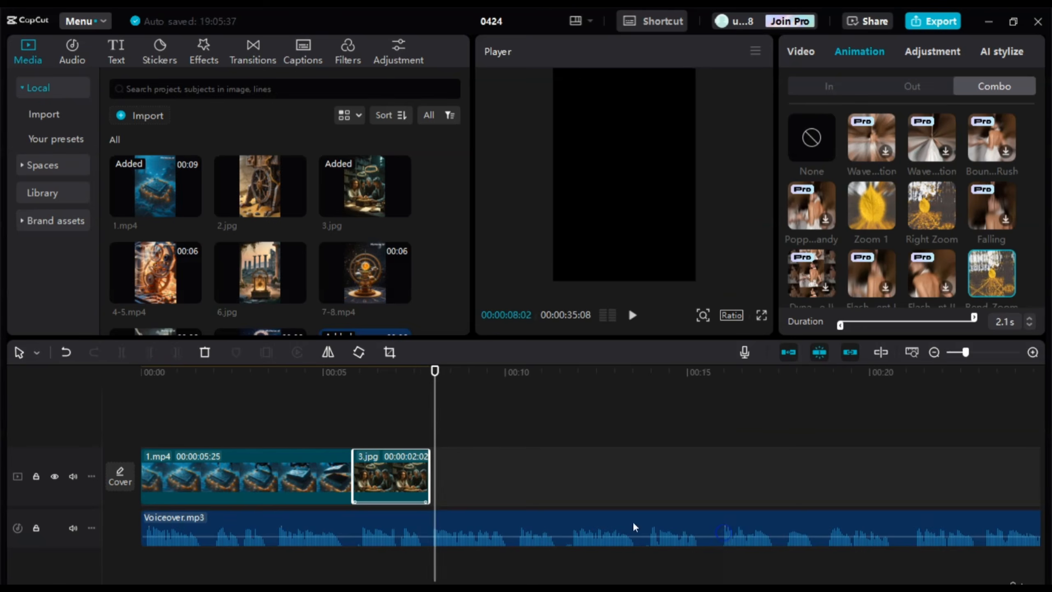
- Play the voiceover from the end of 3.jpg to locate where script lines 4 and 5 end
{"action": "left_click", "coordinate": [429, 434]}
{"action": "key", "text": "space"}
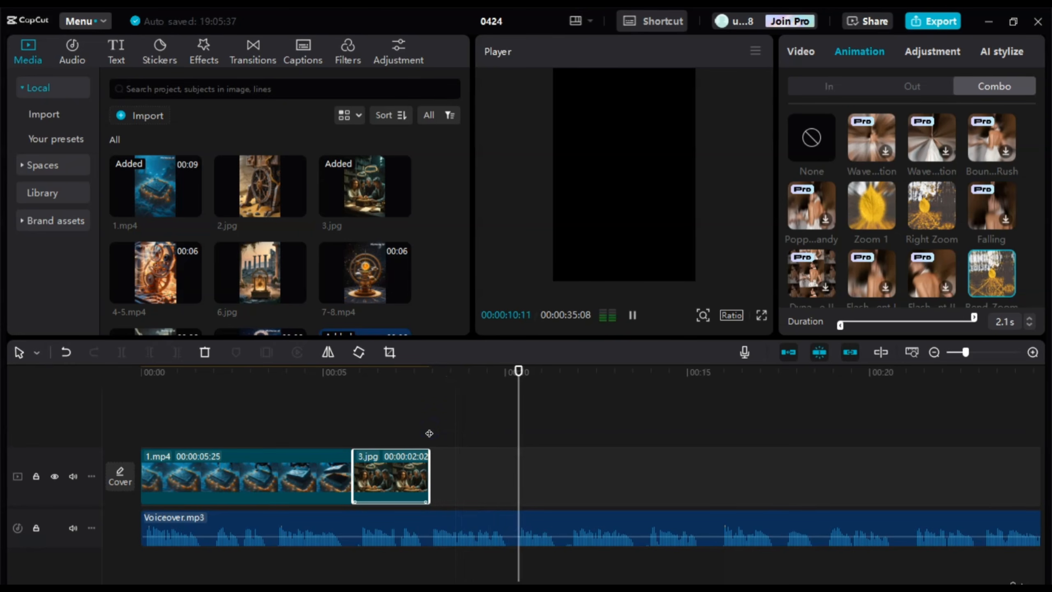
{"action": "key", "text": "space"}
- Switch to the ChatGPT script in Chrome and check line 5, "It was a computer."
{"action": "mouse_move", "coordinate": [515, 583]}
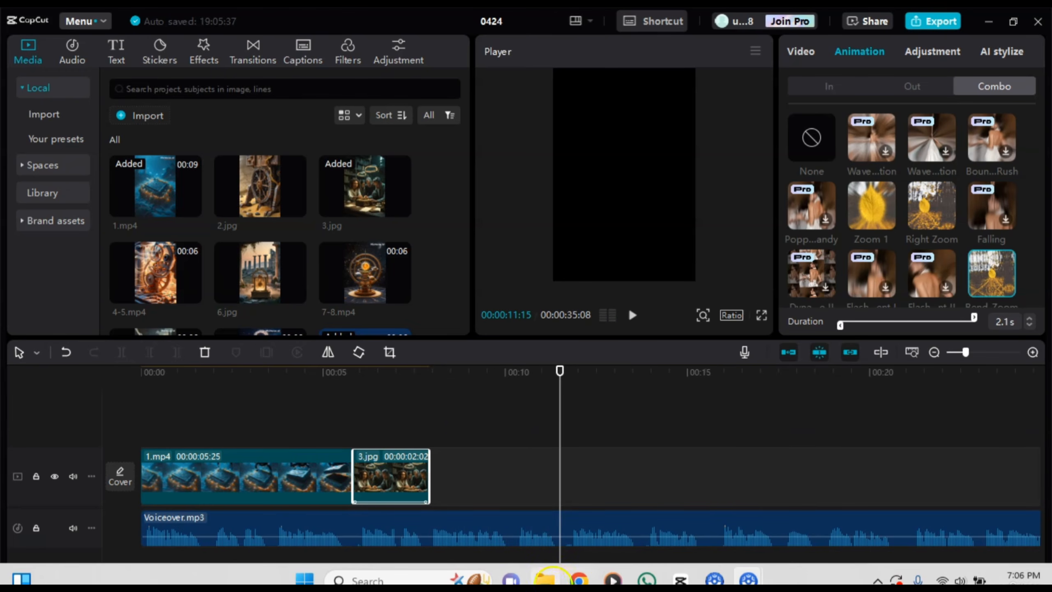
{"action": "left_click", "coordinate": [546, 578]}
{"action": "left_click", "coordinate": [579, 579]}
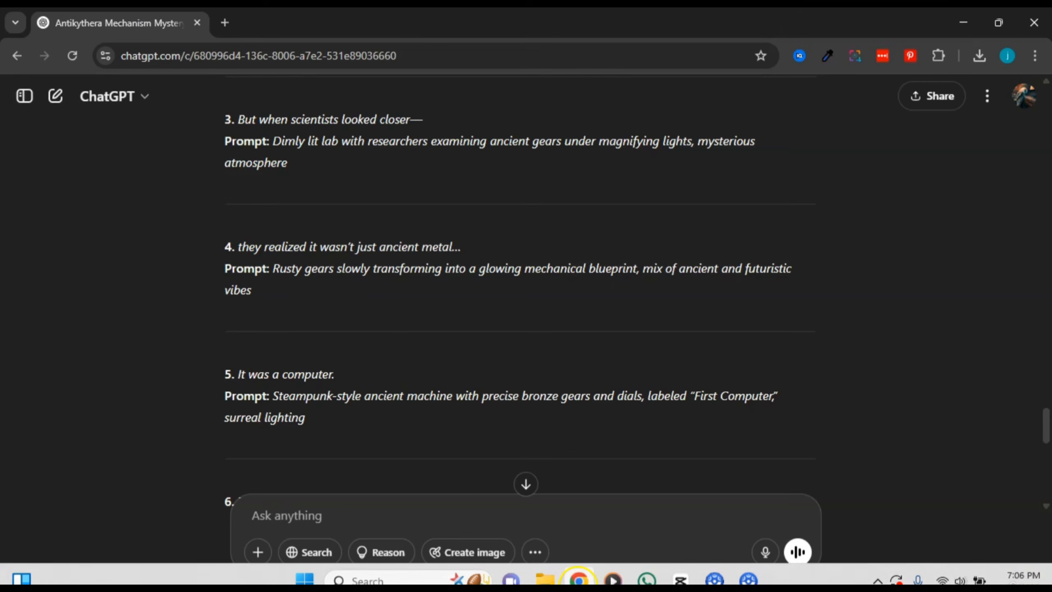
{"action": "left_click_drag", "start_coordinate": [235, 375], "coordinate": [336, 372]}
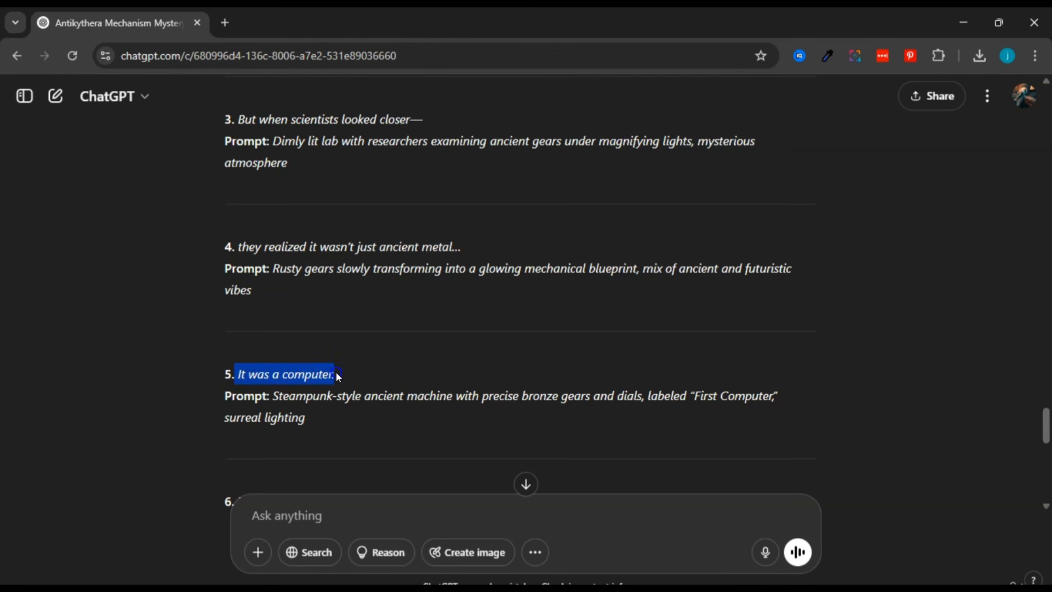
{"action": "left_click", "coordinate": [335, 372]}
- Switch back to CapCut and place 4-5.mp4 on the video track directly after 3.jpg
{"action": "left_click", "coordinate": [564, 582]}
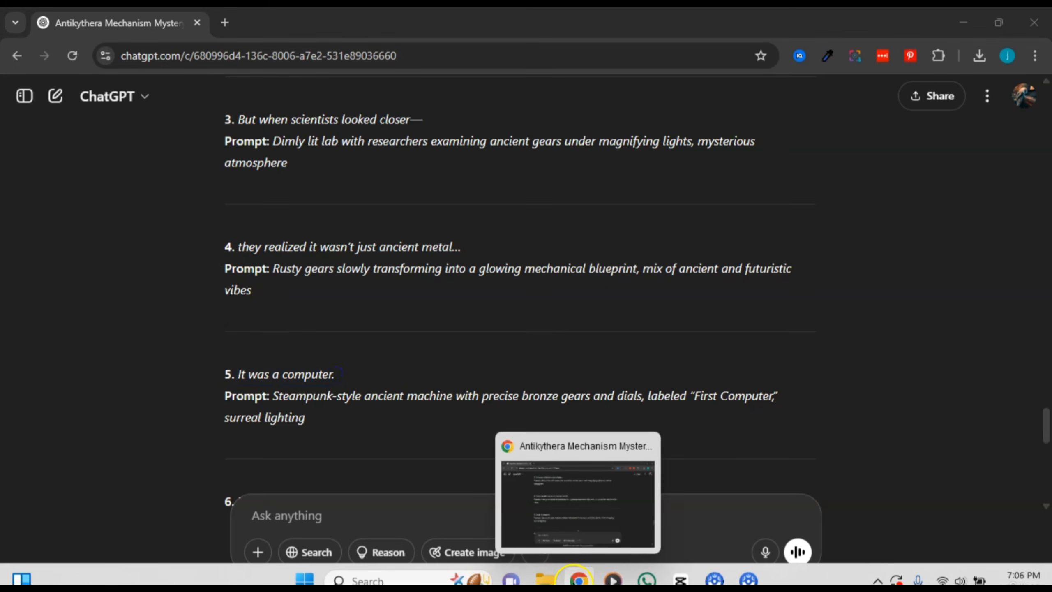
{"action": "left_click", "coordinate": [680, 580]}
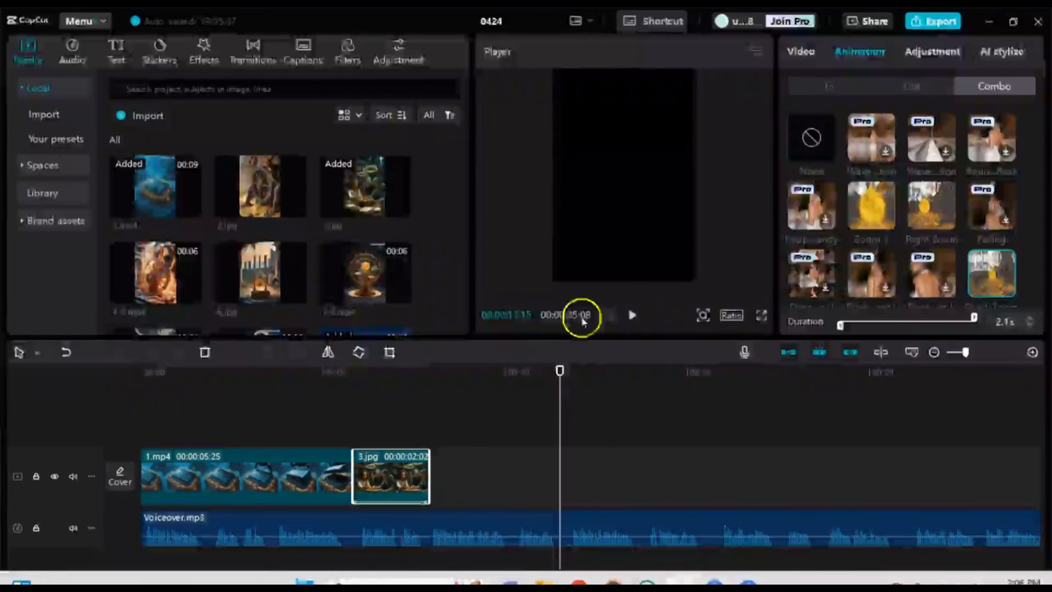
{"action": "mouse_move", "coordinate": [146, 257]}
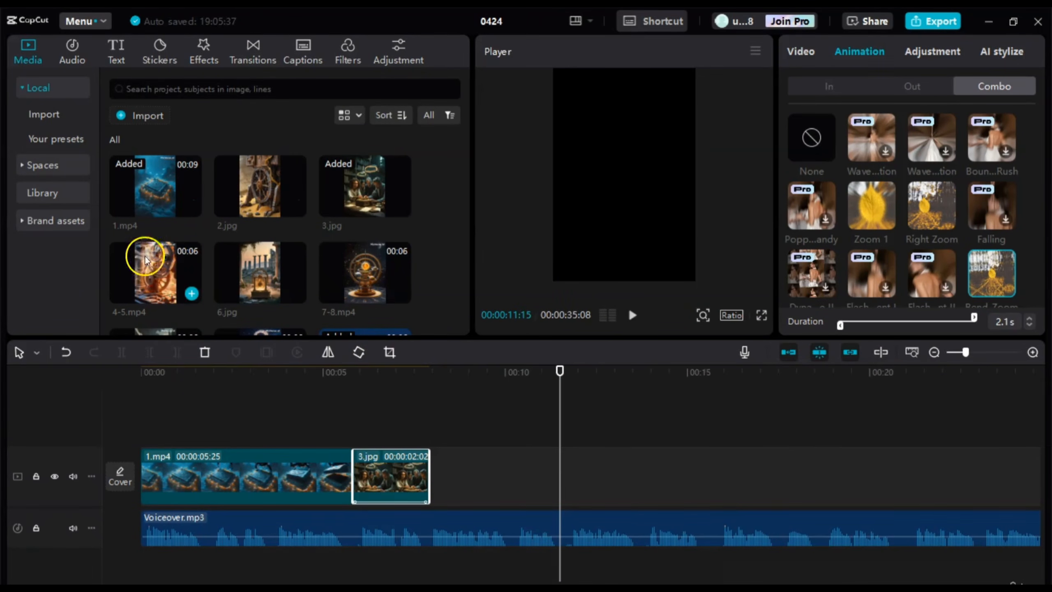
{"action": "left_click", "coordinate": [171, 269]}
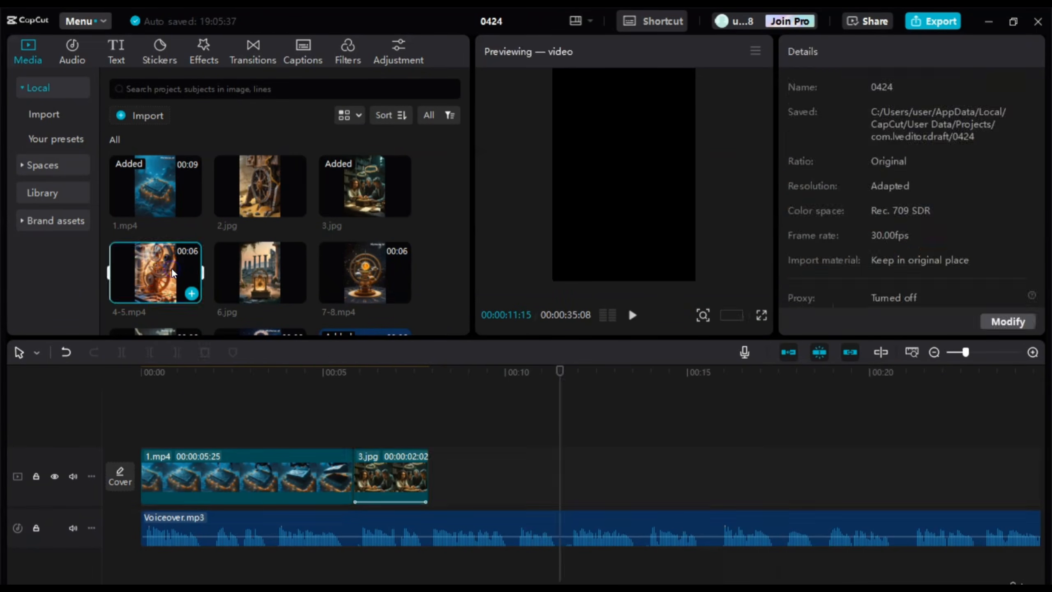
{"action": "left_click_drag", "start_coordinate": [188, 272], "coordinate": [432, 496]}
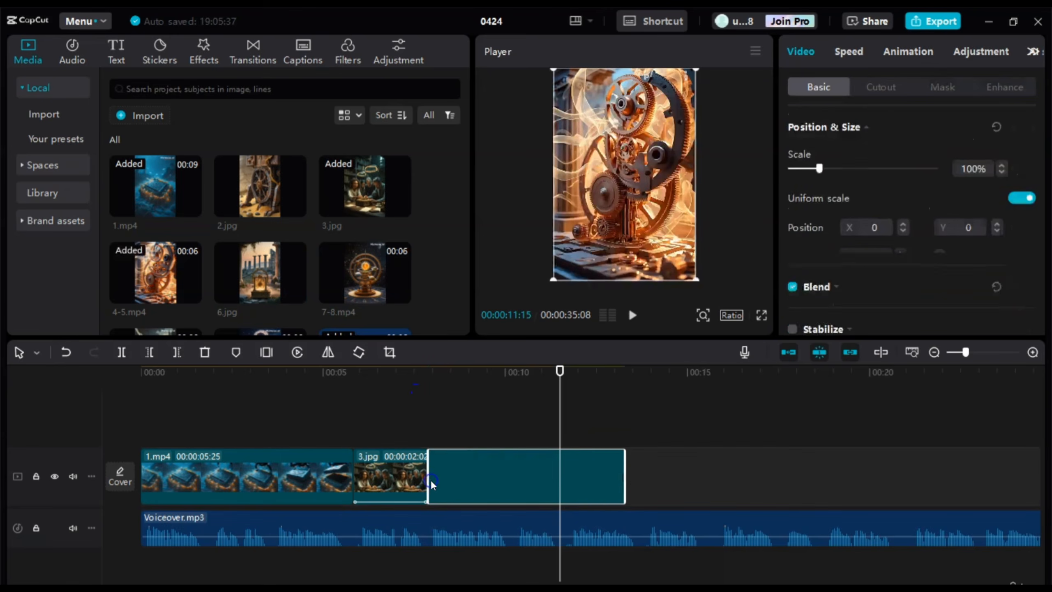
- Scale 4-5.mp4 up to 115% to crop the PixVerse.ai watermark out of the frame
{"action": "left_click_drag", "start_coordinate": [562, 408], "coordinate": [434, 406]}
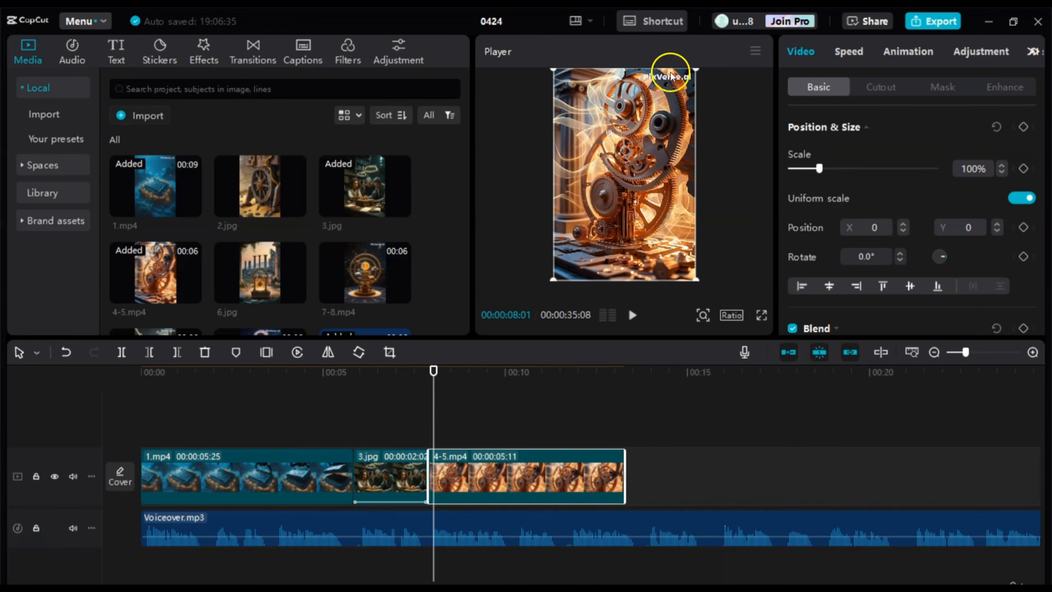
{"action": "left_click", "coordinate": [1002, 166]}
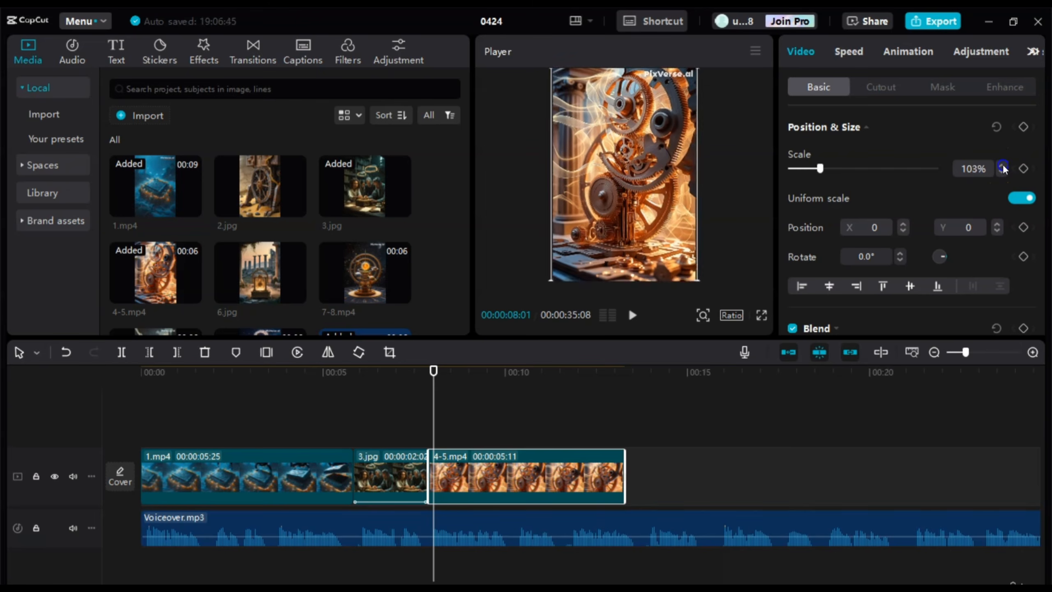
{"action": "left_click", "coordinate": [1003, 166]}
{"action": "left_click", "coordinate": [1003, 166]}
{"action": "left_click", "coordinate": [1003, 165]}
{"action": "left_click", "coordinate": [1003, 165]}
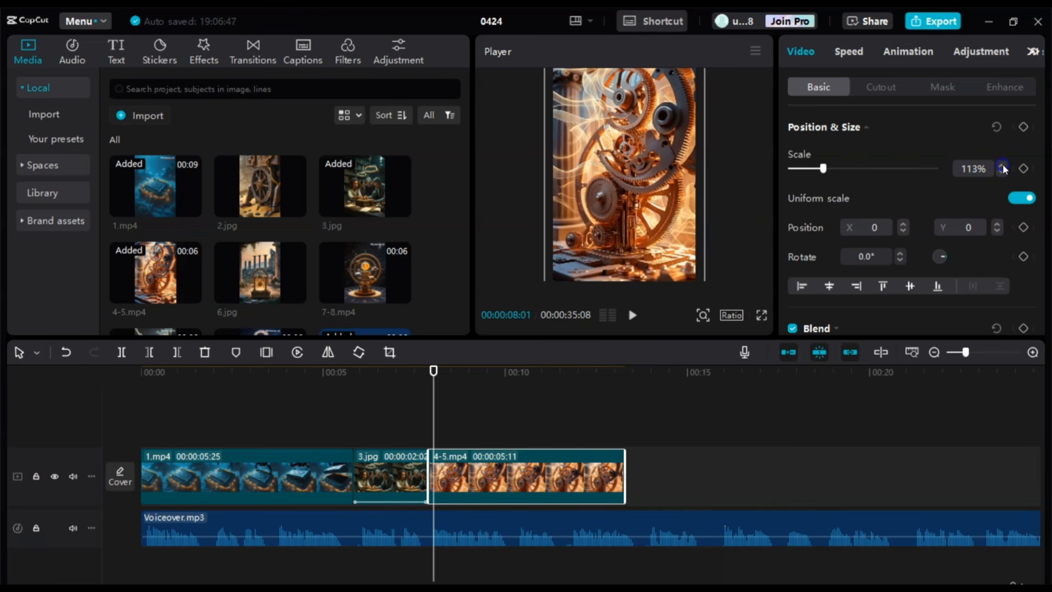
{"action": "left_click", "coordinate": [1003, 166]}
{"action": "left_click", "coordinate": [1003, 166]}
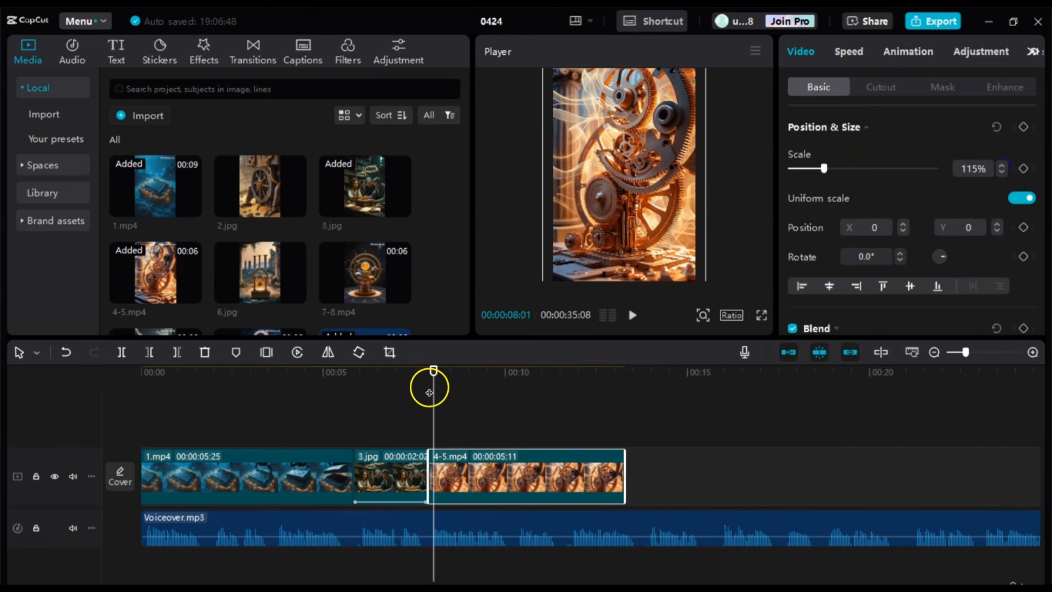
- Play from the end of 3.jpg through 4-5.mp4 to find where its voiceover line ends
{"action": "left_click_drag", "start_coordinate": [429, 392], "coordinate": [400, 392]}
{"action": "key", "text": "space"}
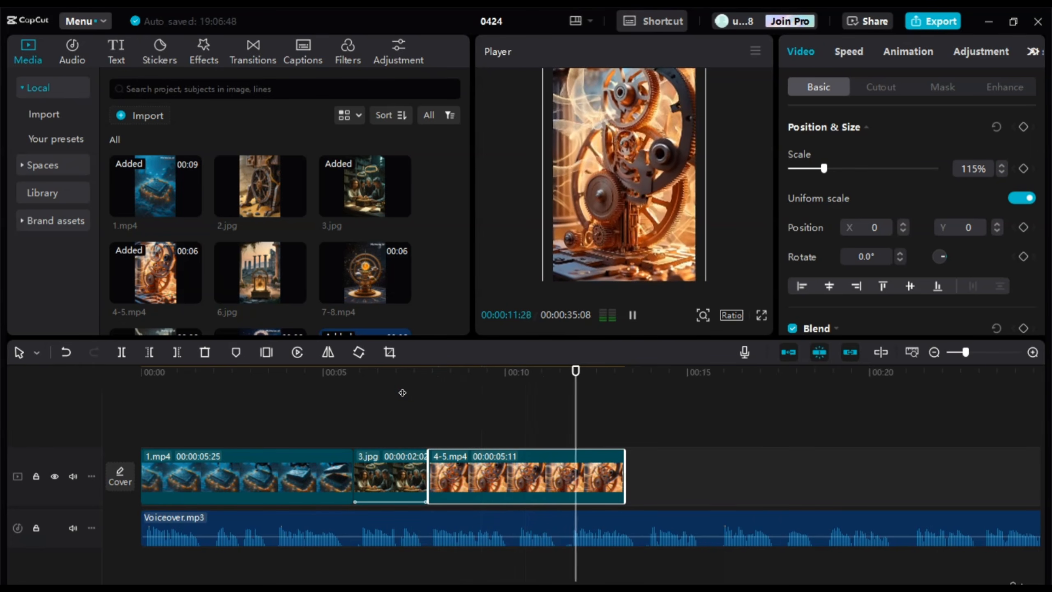
{"action": "key", "text": "space"}
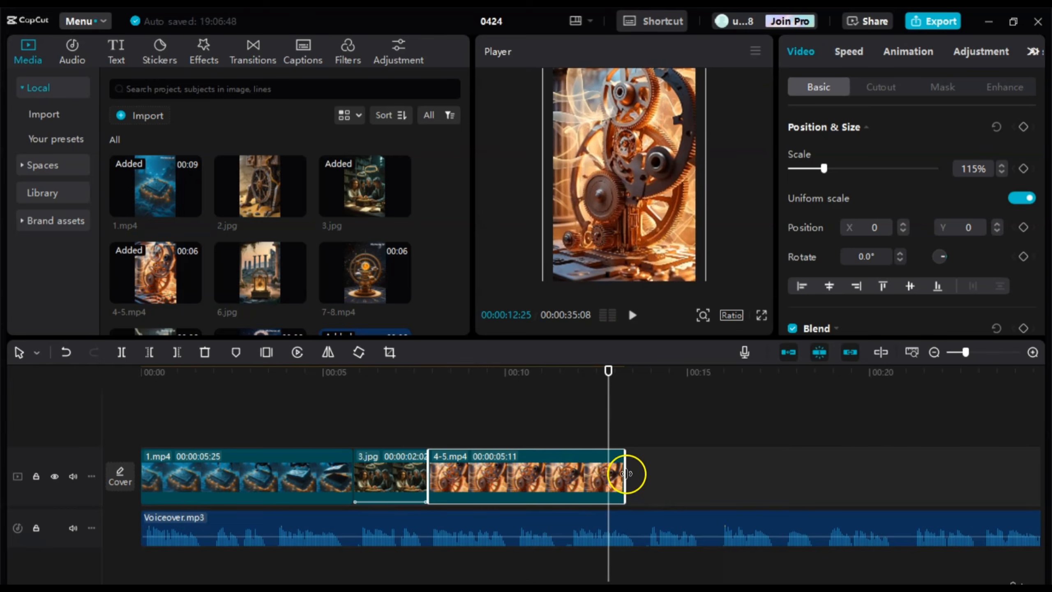
- Trim the end of 4-5.mp4 to match the voiceover, giving a duration of 00:00:03:18
{"action": "left_click_drag", "start_coordinate": [626, 474], "coordinate": [556, 473]}
{"action": "left_click", "coordinate": [523, 435]}
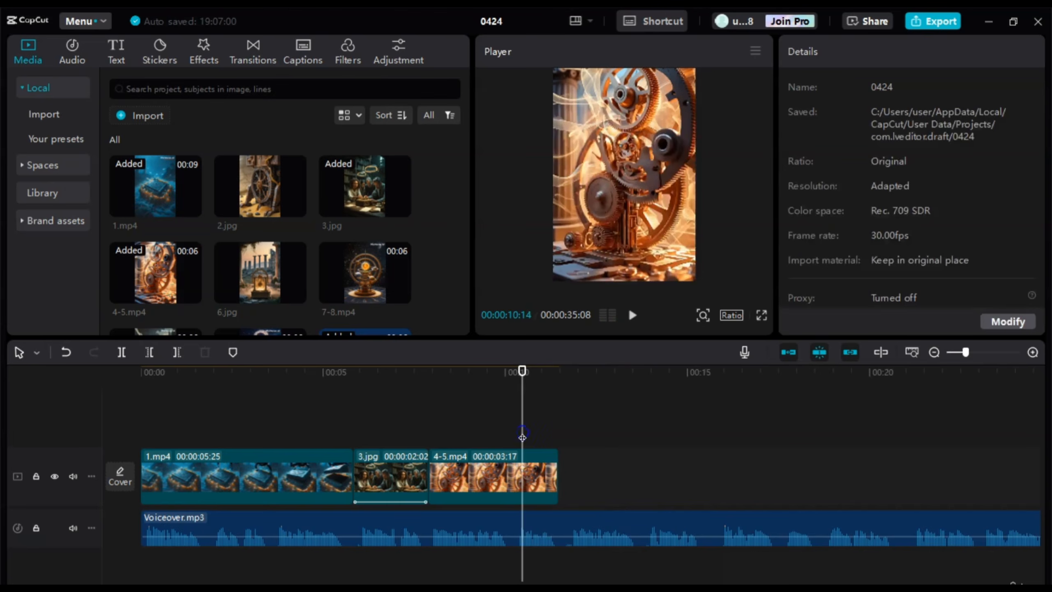
{"action": "key", "text": "space"}
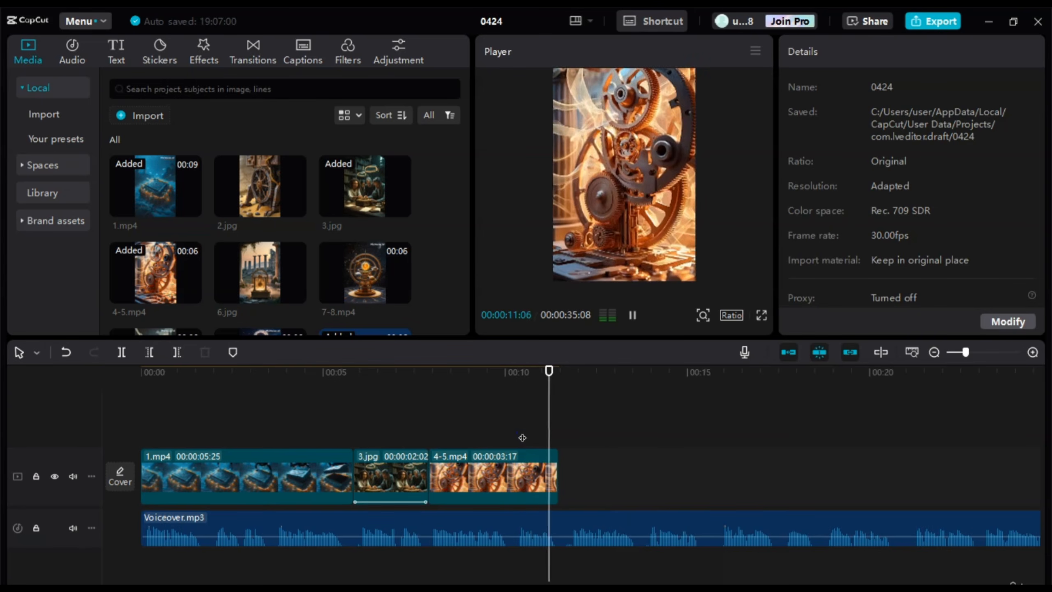
{"action": "left_click", "coordinate": [558, 464]}
{"action": "left_click_drag", "start_coordinate": [559, 464], "coordinate": [451, 447]}
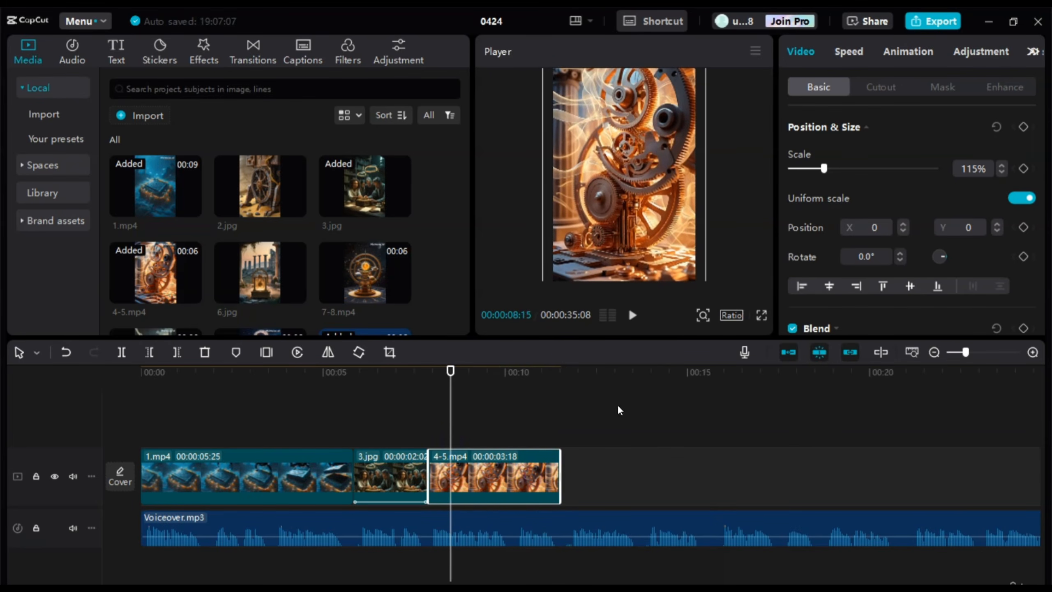
- Apply the Zoom 1 combo animation to 4-5.mp4
{"action": "left_click", "coordinate": [513, 471]}
{"action": "left_click", "coordinate": [778, 198]}
{"action": "left_click", "coordinate": [901, 53]}
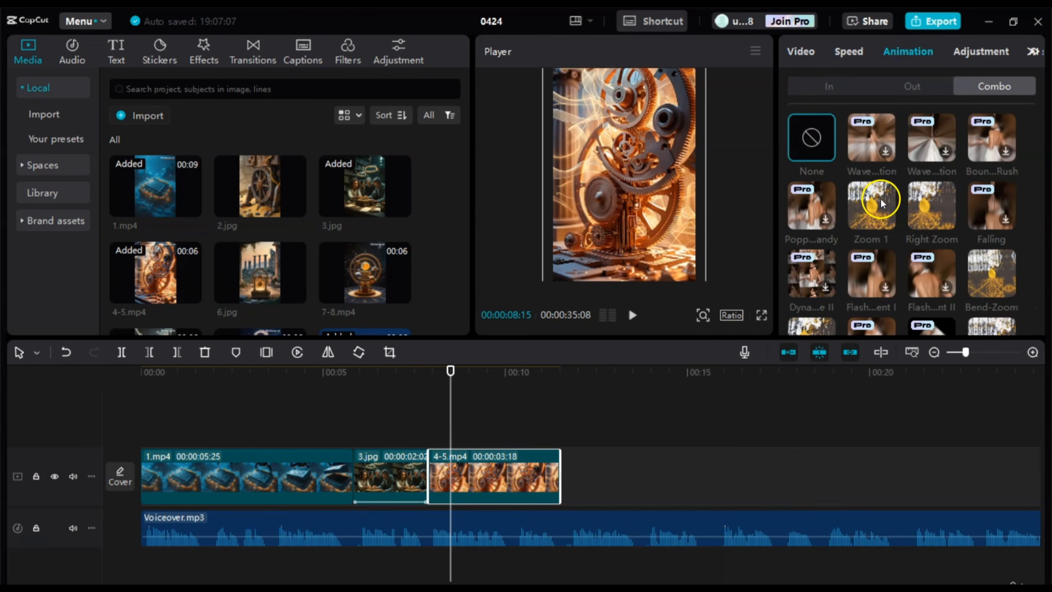
{"action": "left_click", "coordinate": [875, 210]}
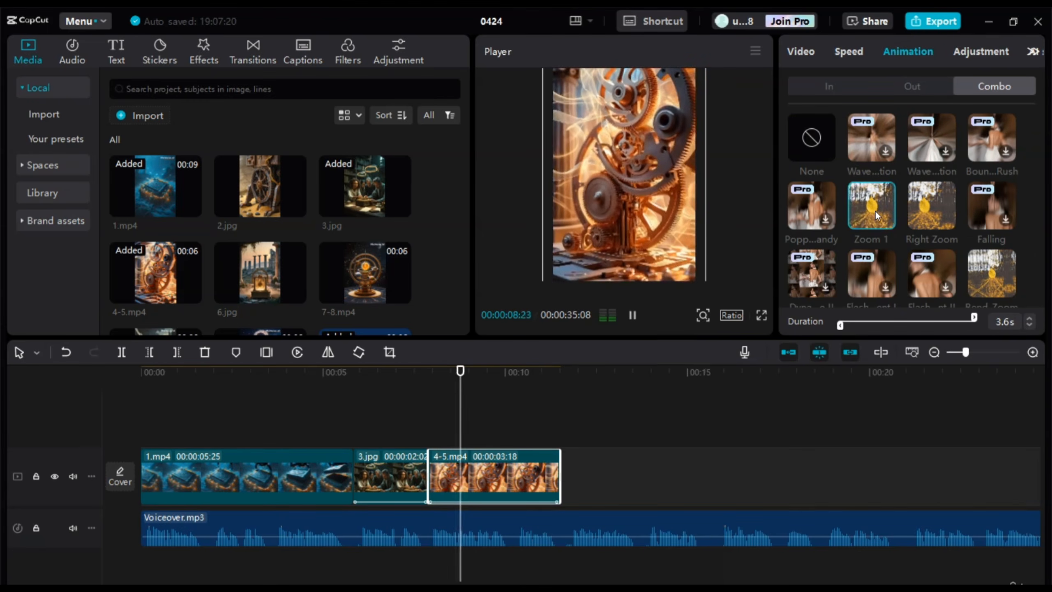
{"action": "left_click", "coordinate": [937, 207]}
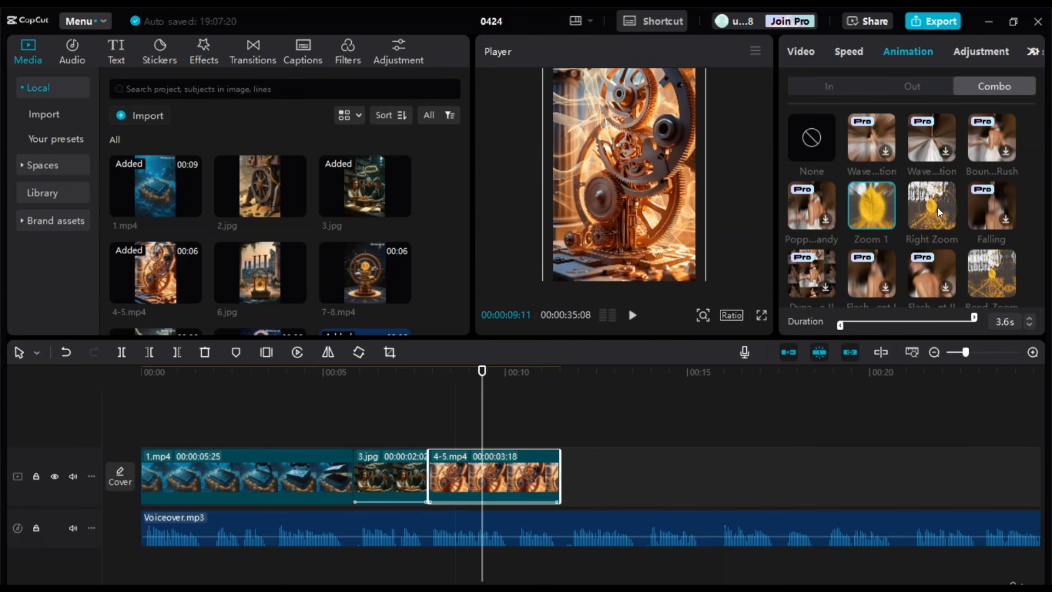
{"action": "left_click", "coordinate": [970, 217]}
{"action": "scroll", "coordinate": [971, 218], "scroll_direction": "down", "scroll_amount": 3}
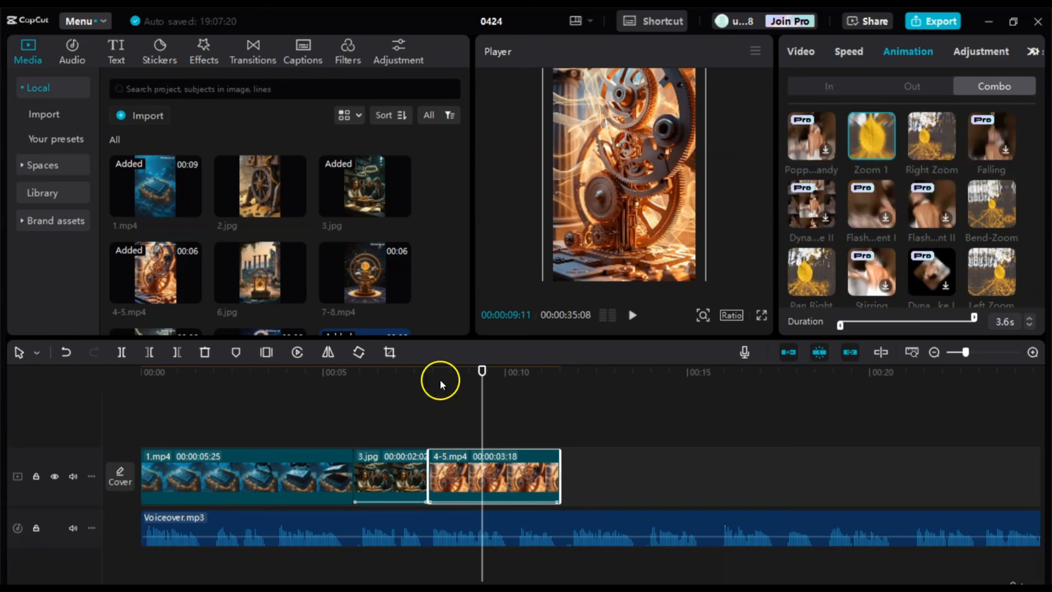
- Preview the Zoom 1 animation on 4-5.mp4 in the player and in full screen
{"action": "left_click", "coordinate": [406, 407]}
{"action": "key", "text": "space"}
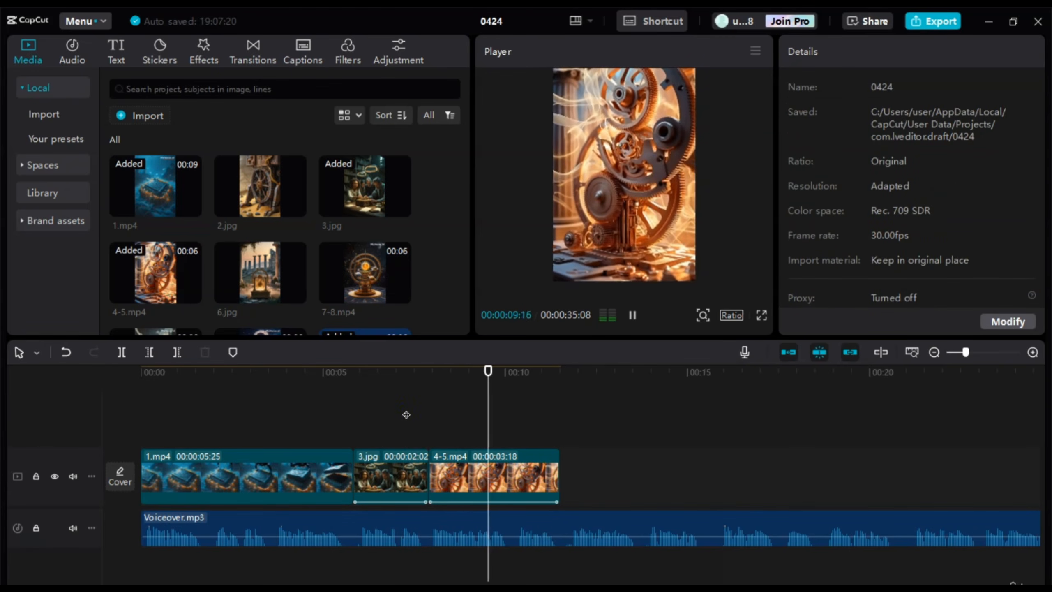
{"action": "key", "text": "space"}
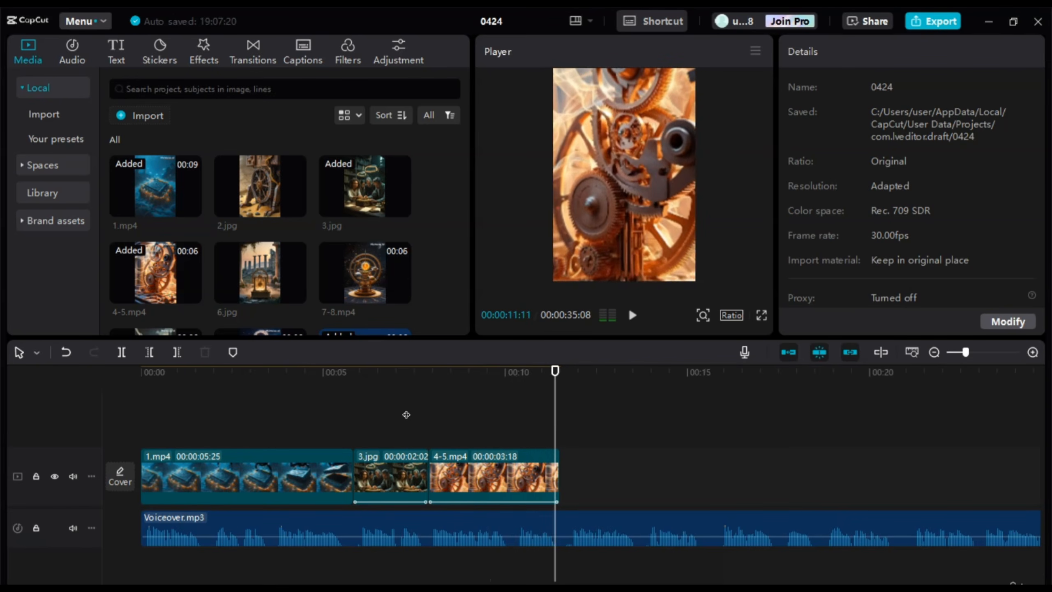
{"action": "left_click", "coordinate": [762, 315]}
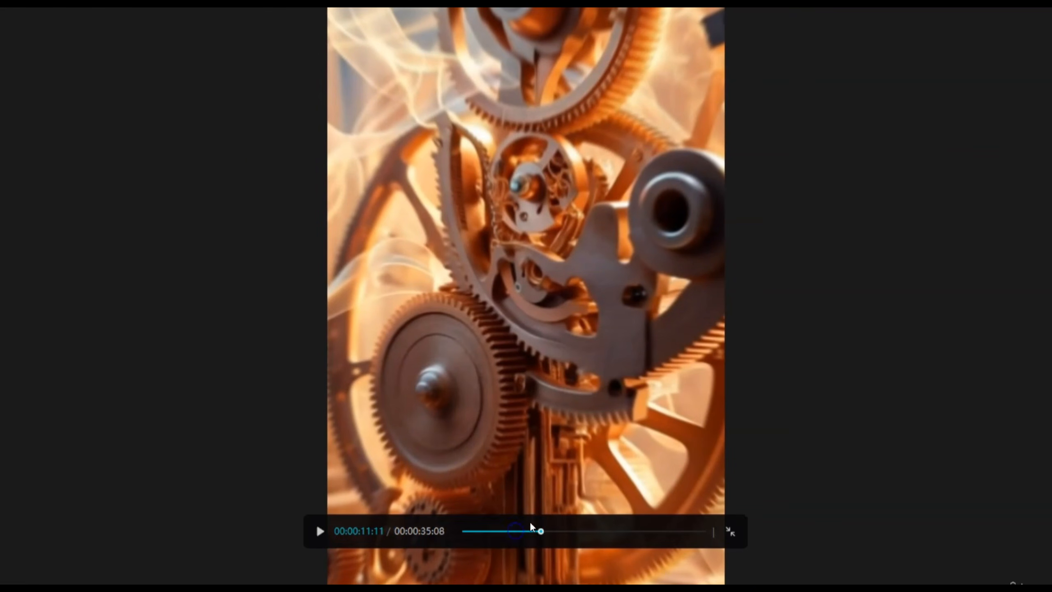
{"action": "left_click", "coordinate": [514, 531]}
{"action": "key", "text": "space"}
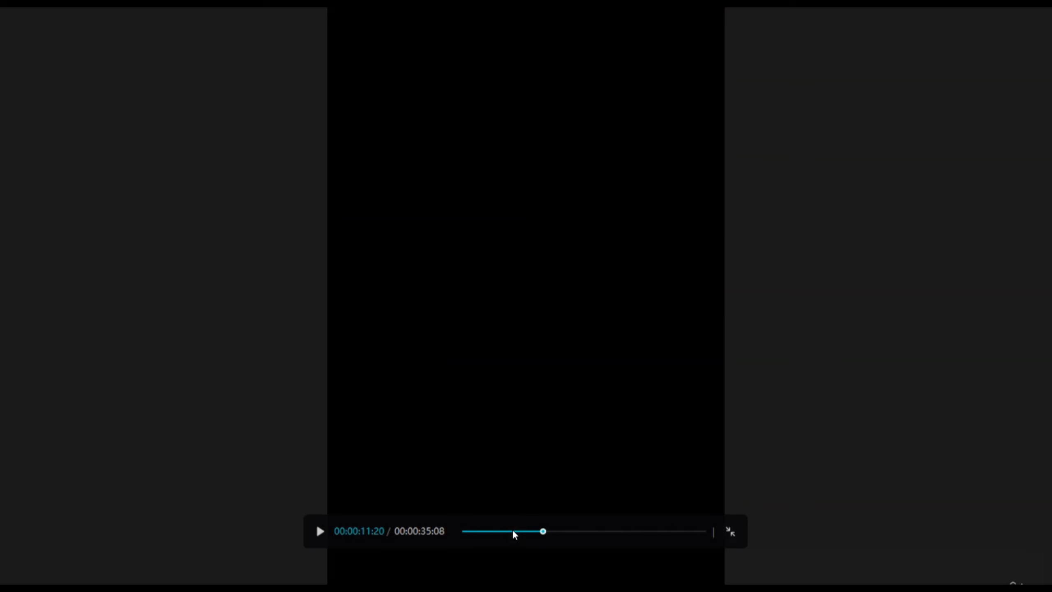
{"action": "left_click", "coordinate": [652, 543]}
{"action": "left_click", "coordinate": [731, 531]}
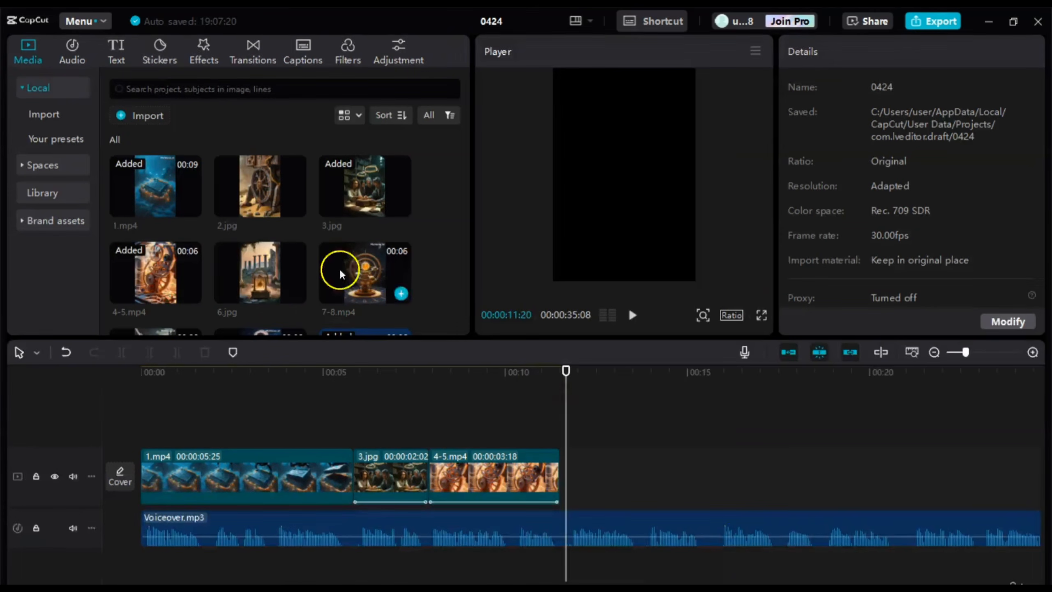
- Place 6.jpg on the video track directly after 4-5.mp4
{"action": "left_click_drag", "start_coordinate": [316, 287], "coordinate": [562, 473]}
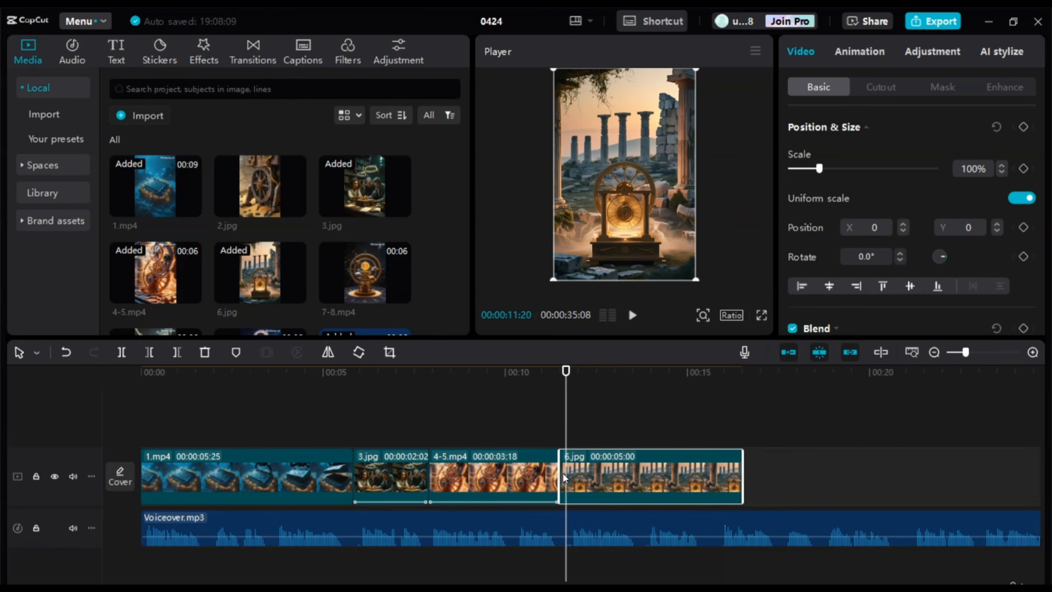
- Trim the end of 6.jpg to match the voiceover, giving a duration of 00:00:04:03
{"action": "key", "text": "space"}
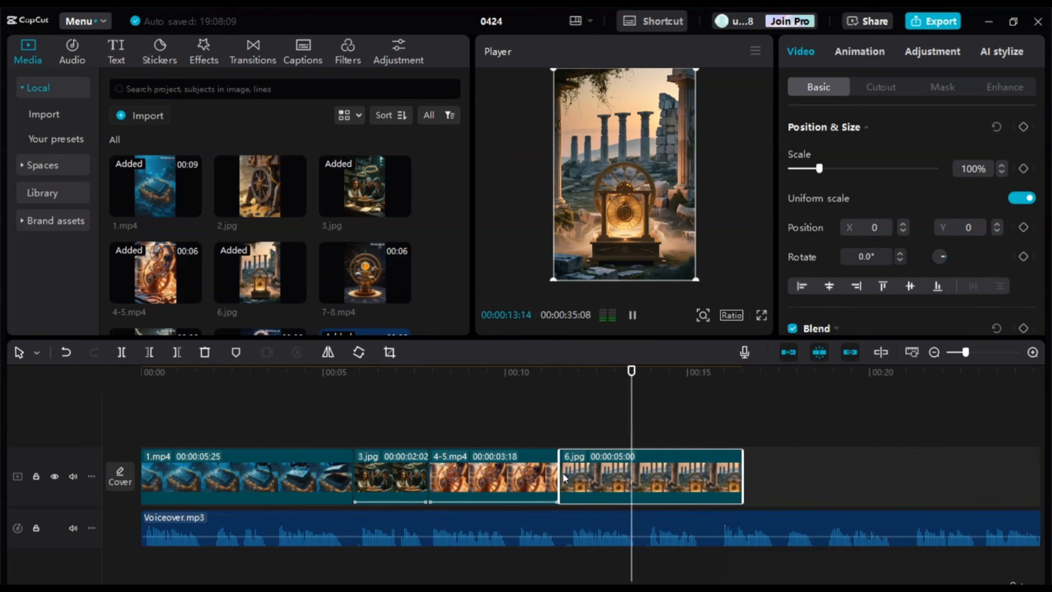
{"action": "key", "text": "space"}
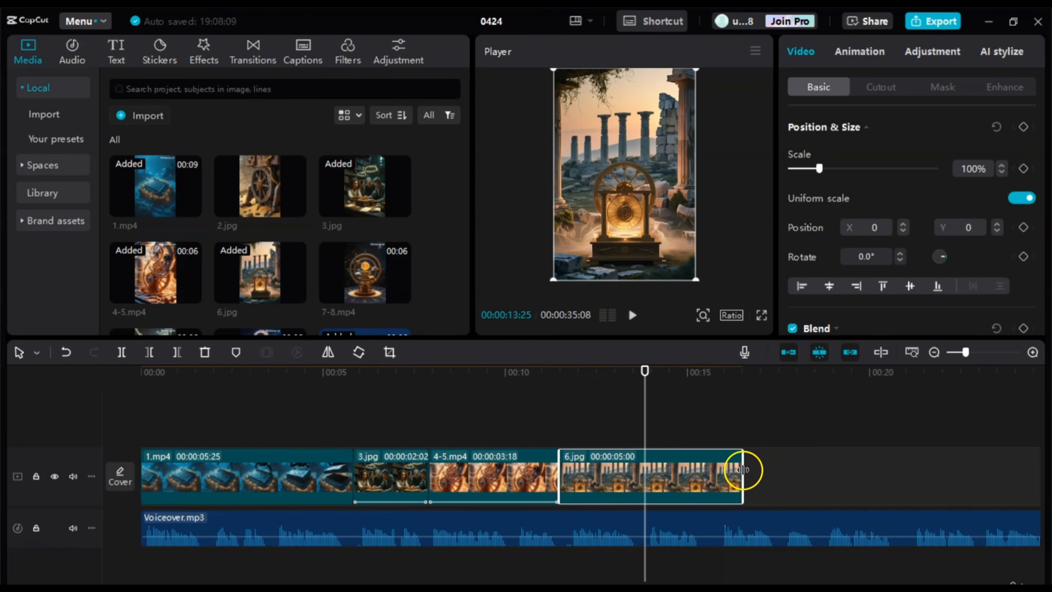
{"action": "left_click_drag", "start_coordinate": [743, 469], "coordinate": [644, 473]}
{"action": "key", "text": "space"}
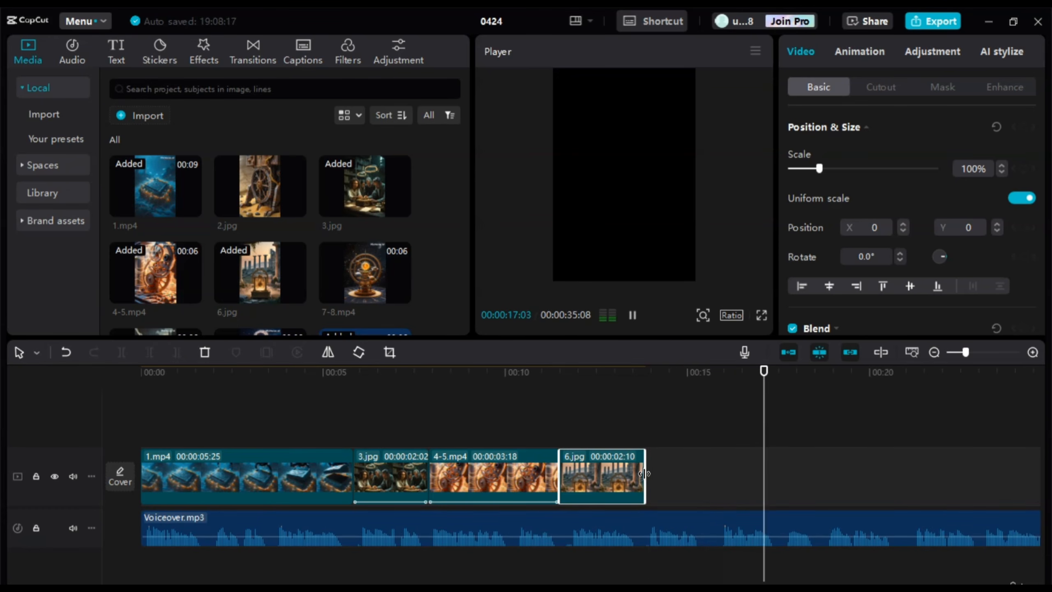
{"action": "key", "text": "space"}
{"action": "left_click_drag", "start_coordinate": [643, 473], "coordinate": [708, 477]}
- Apply the Right Zoom combo animation to 6.jpg
{"action": "left_click", "coordinate": [540, 429]}
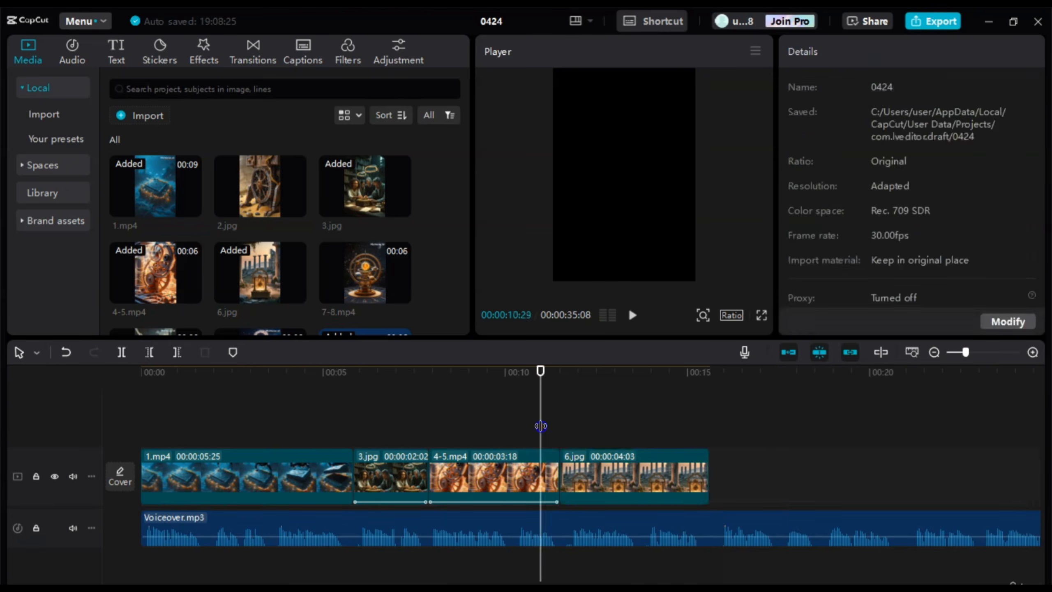
{"action": "left_click", "coordinate": [597, 464]}
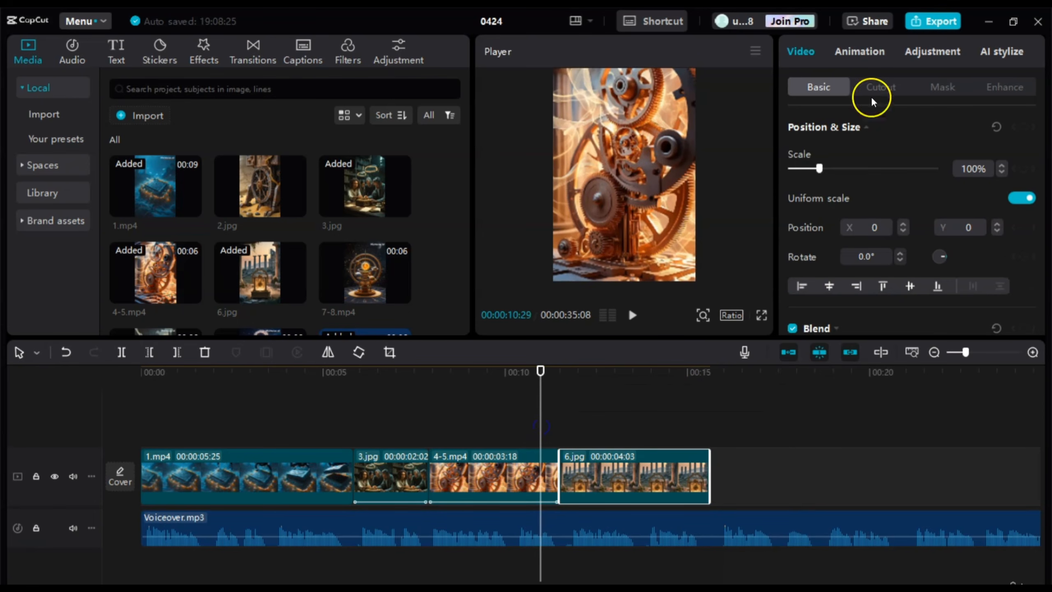
{"action": "left_click", "coordinate": [865, 50]}
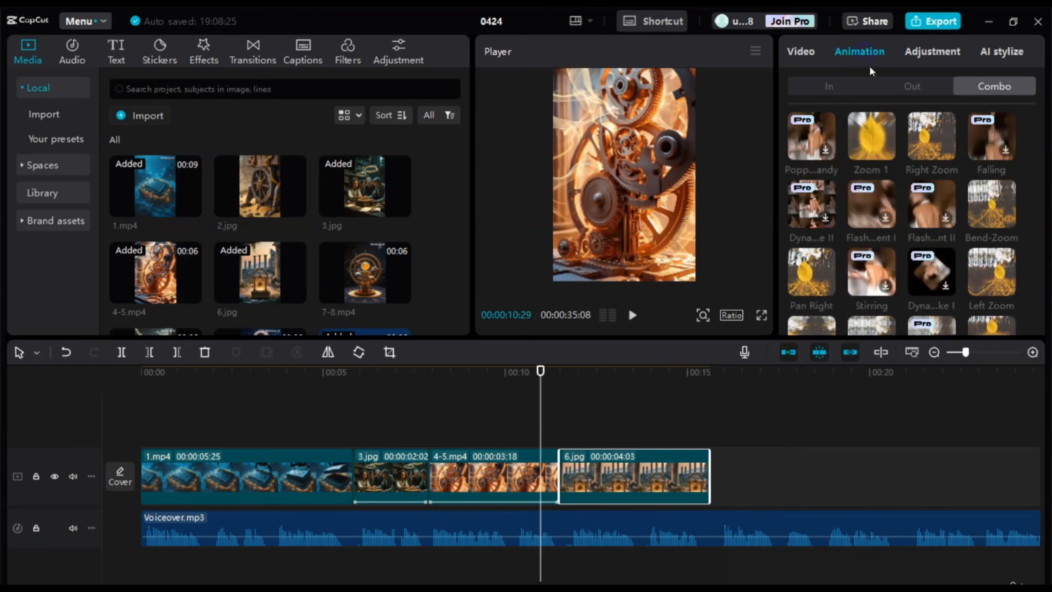
{"action": "left_click", "coordinate": [931, 148]}
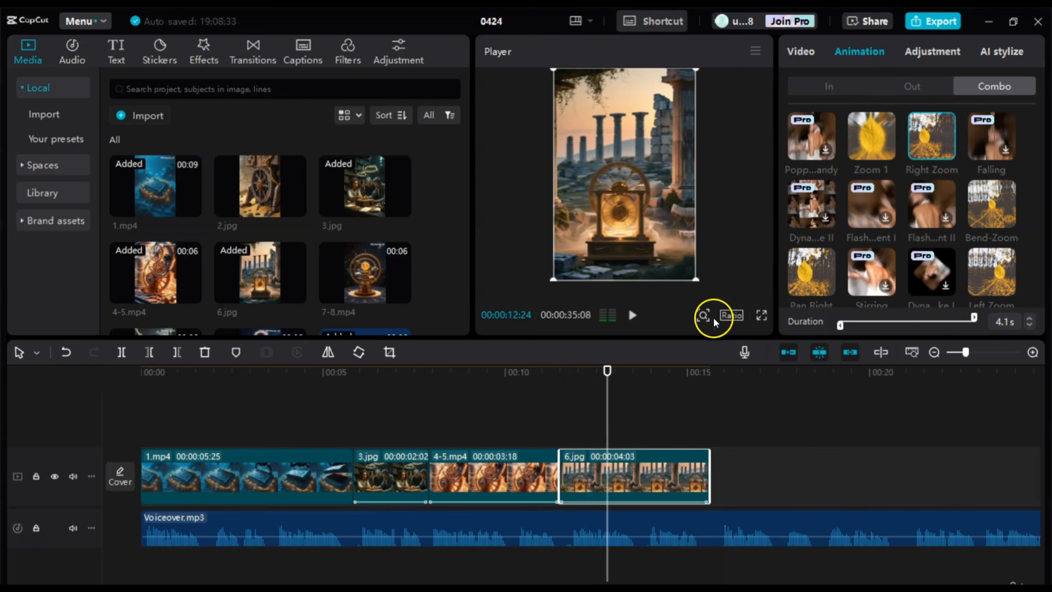
- Preview the change from 4-5.mp4 to 6.jpg with the Right Zoom animation in full screen
{"action": "left_click", "coordinate": [764, 315]}
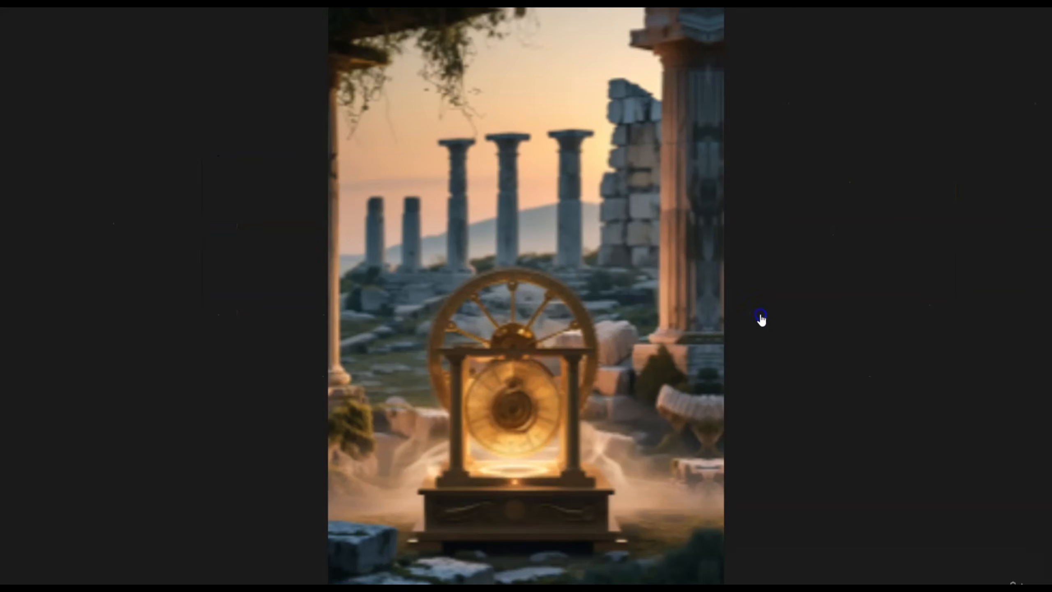
{"action": "left_click", "coordinate": [535, 516]}
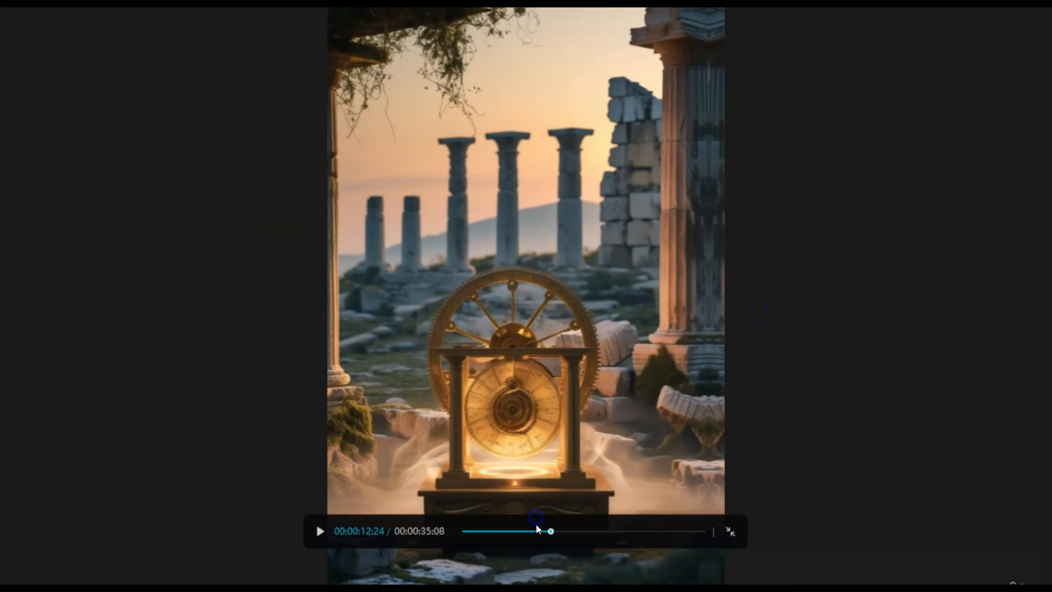
{"action": "left_click", "coordinate": [531, 531]}
{"action": "key", "text": "space"}
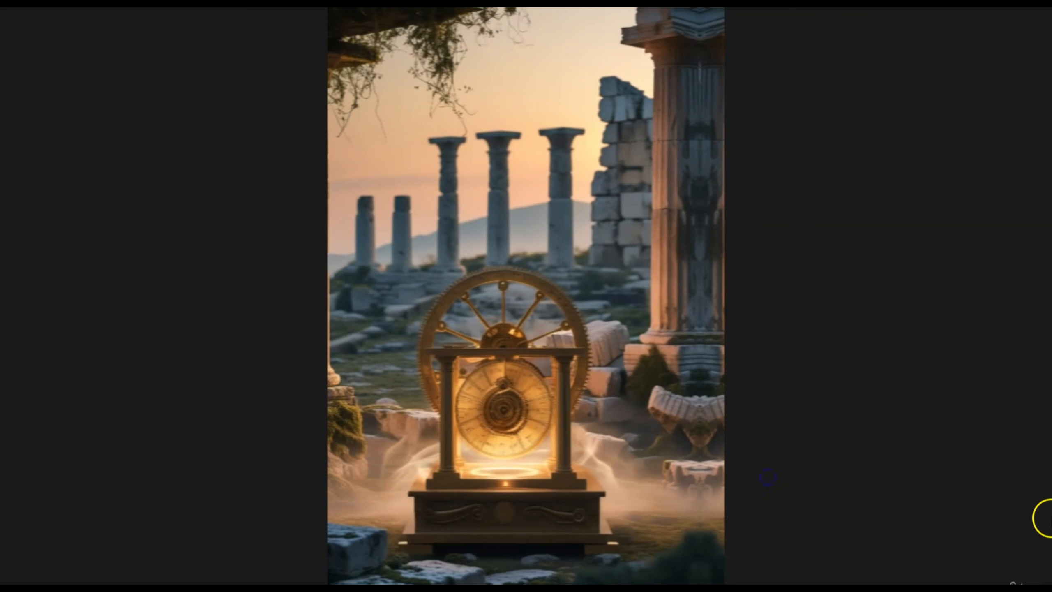
{"action": "mouse_move", "coordinate": [686, 501]}
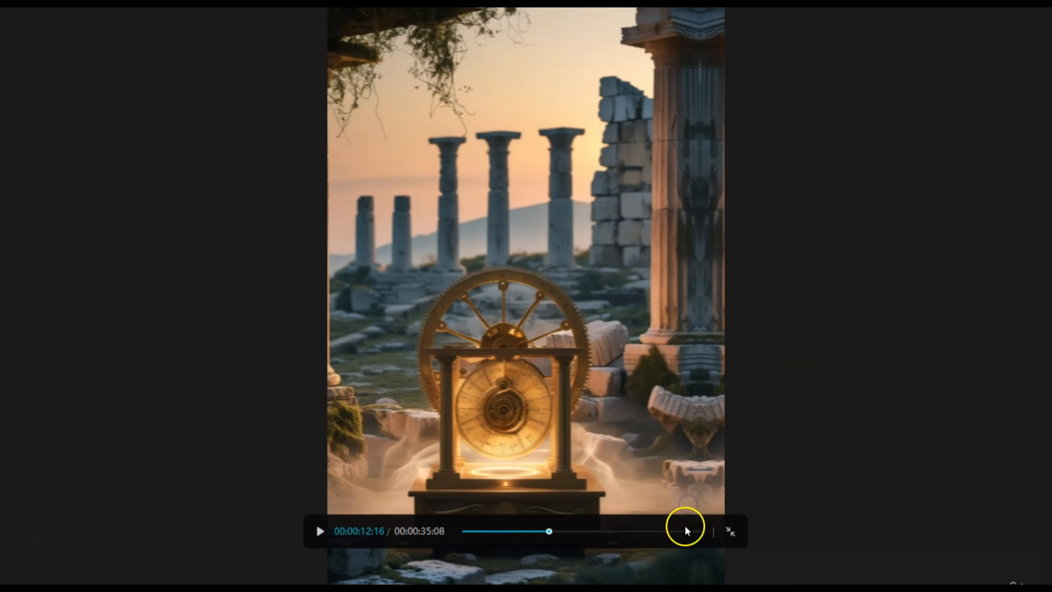
{"action": "left_click", "coordinate": [537, 532]}
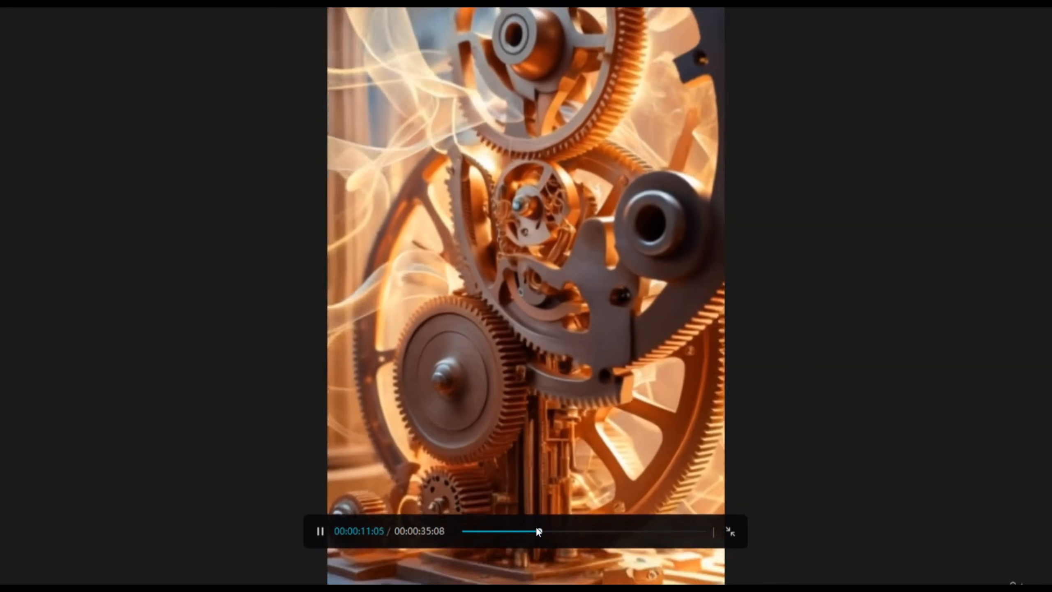
{"action": "key", "text": "space"}
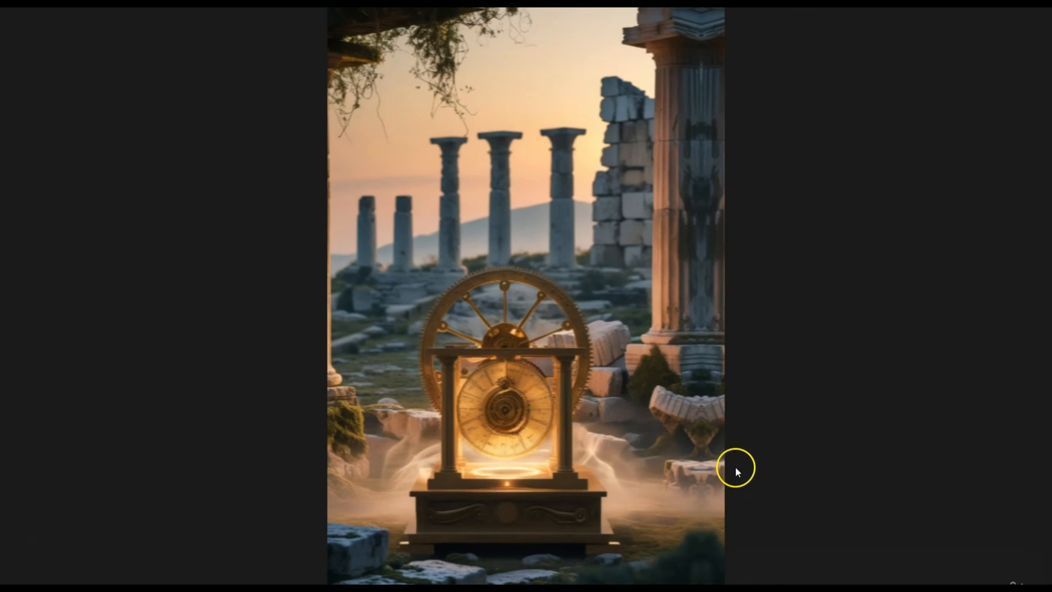
{"action": "left_click", "coordinate": [736, 467]}
{"action": "left_click", "coordinate": [729, 524]}
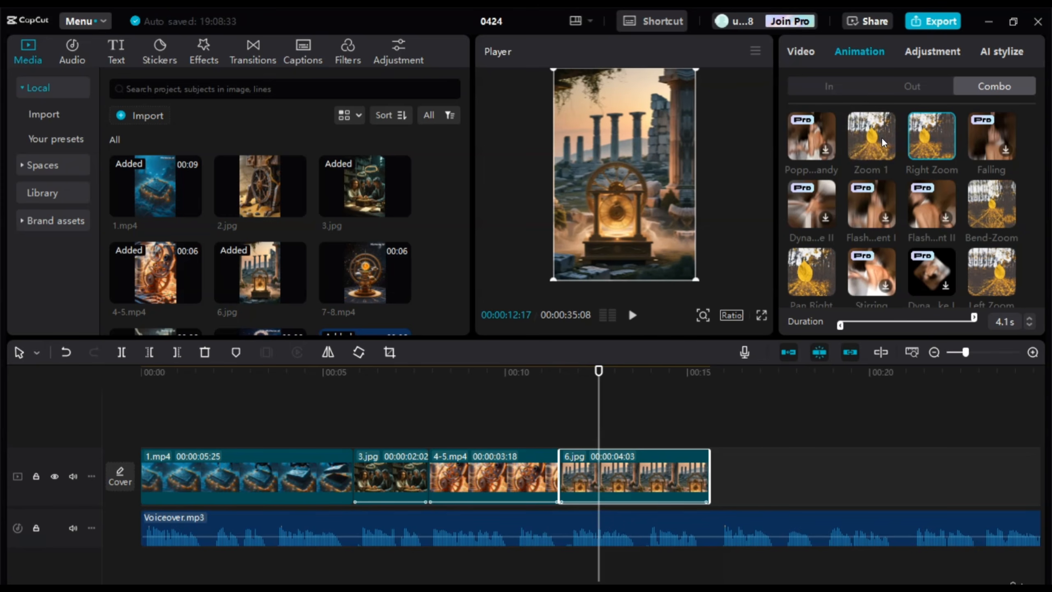
- Try the Right Zoom and Pan Right combo animations on 4-5.mp4 and set it back to Zoom 1
{"action": "left_click", "coordinate": [480, 412]}
{"action": "left_click", "coordinate": [467, 467]}
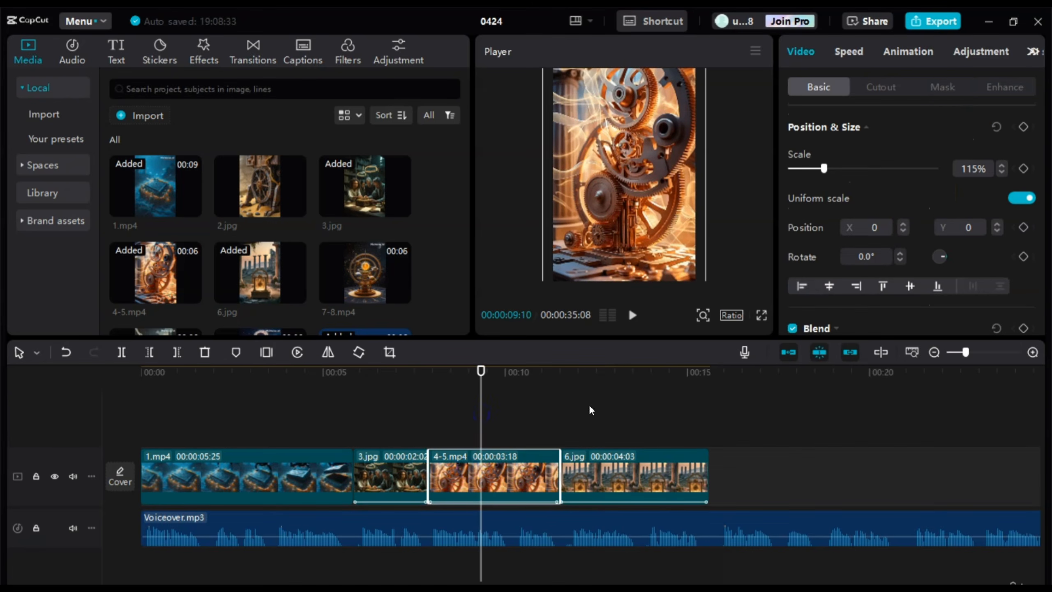
{"action": "left_click", "coordinate": [955, 89]}
{"action": "left_click", "coordinate": [920, 50]}
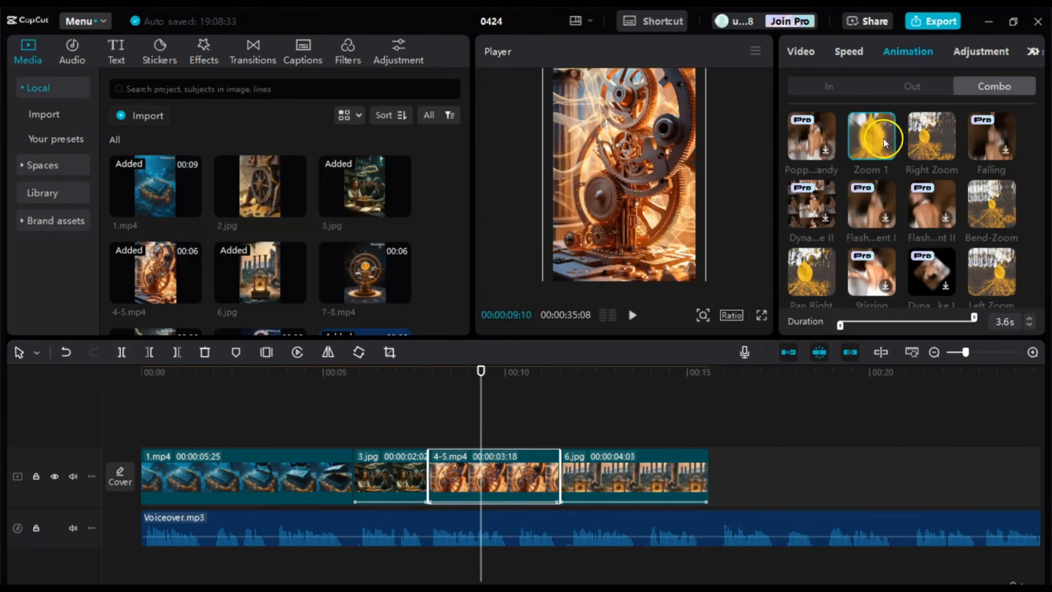
{"action": "left_click", "coordinate": [925, 139]}
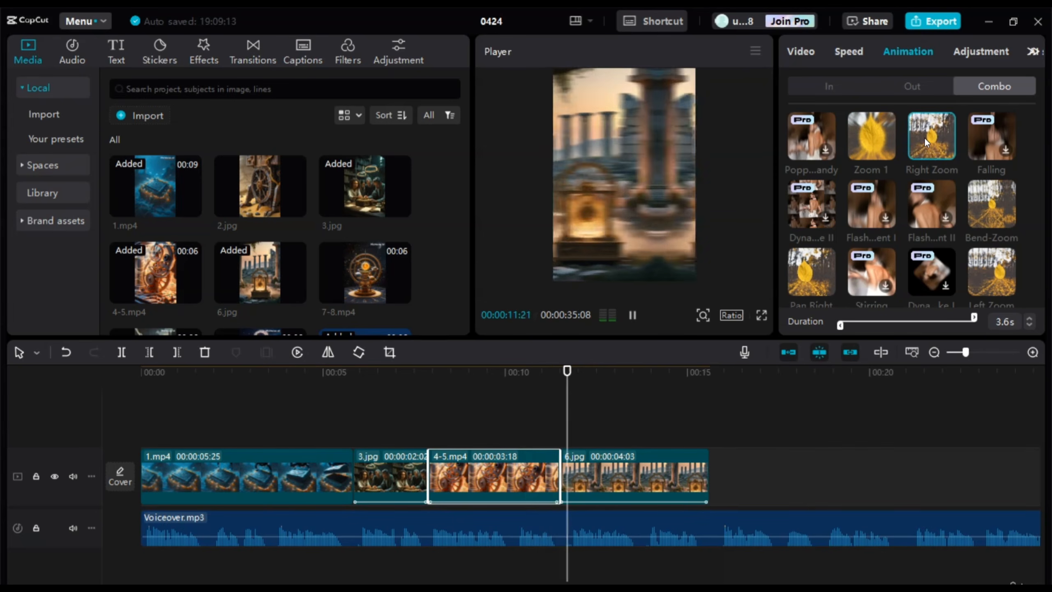
{"action": "left_click", "coordinate": [814, 265]}
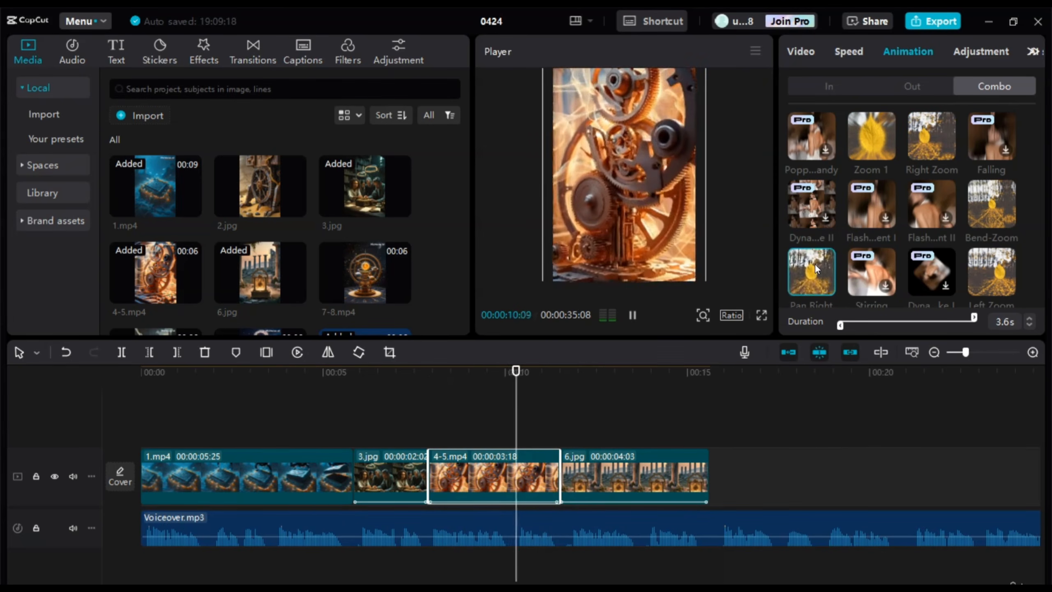
{"action": "left_click", "coordinate": [875, 132]}
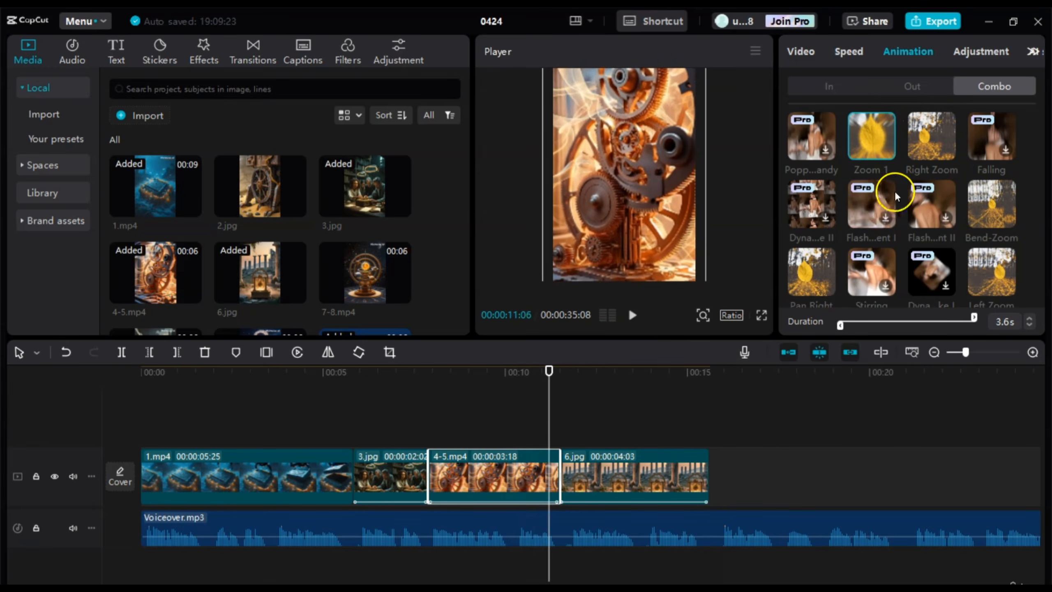
- Remove the combo animation from 6.jpg and look through the available In animations
{"action": "left_click", "coordinate": [832, 83]}
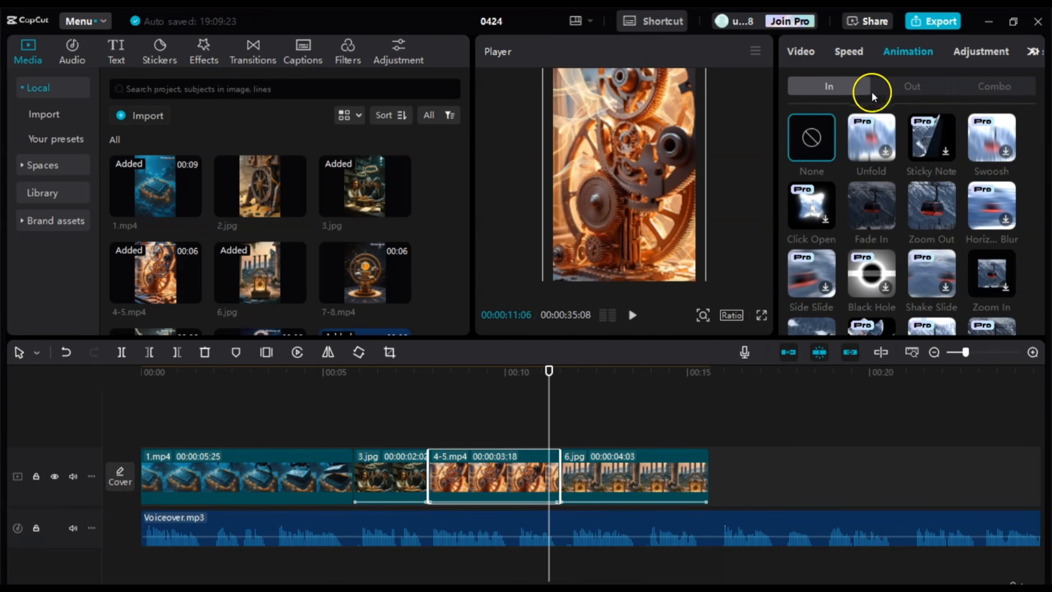
{"action": "left_click", "coordinate": [641, 475]}
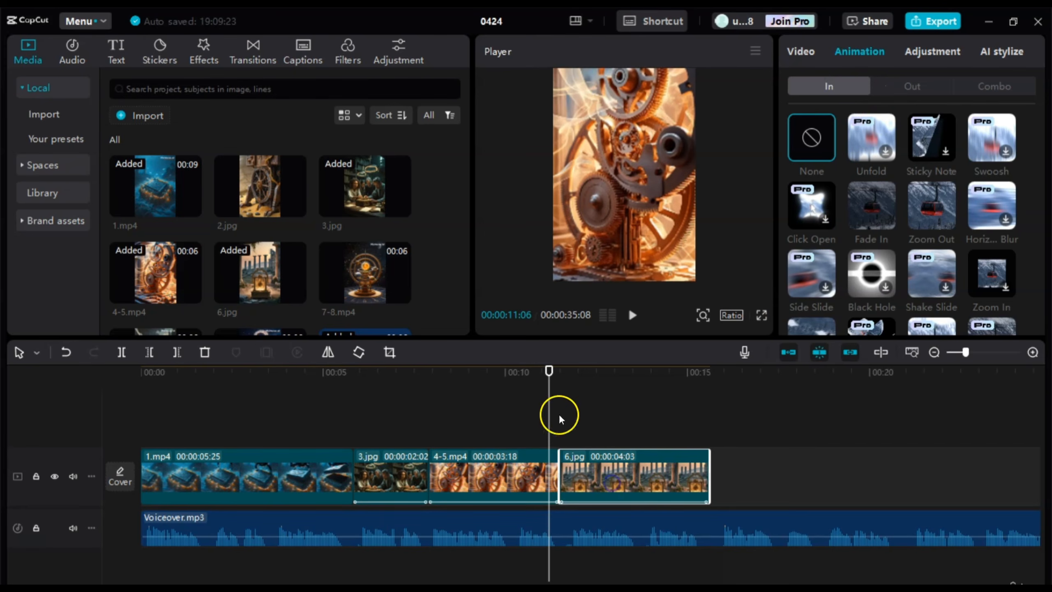
{"action": "left_click_drag", "start_coordinate": [549, 413], "coordinate": [578, 421]}
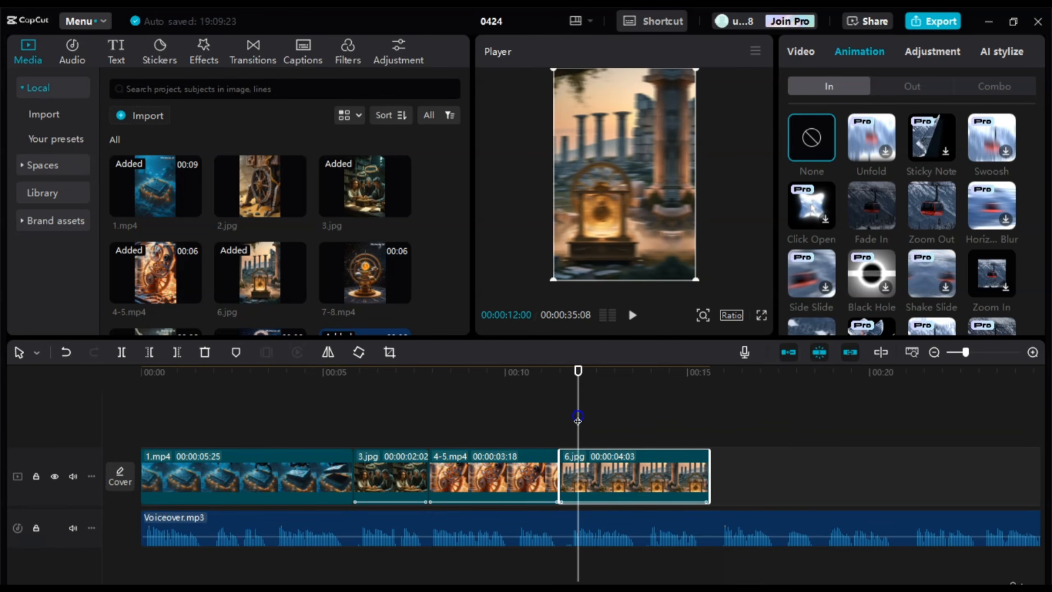
{"action": "left_click", "coordinate": [994, 86]}
{"action": "left_click", "coordinate": [815, 148]}
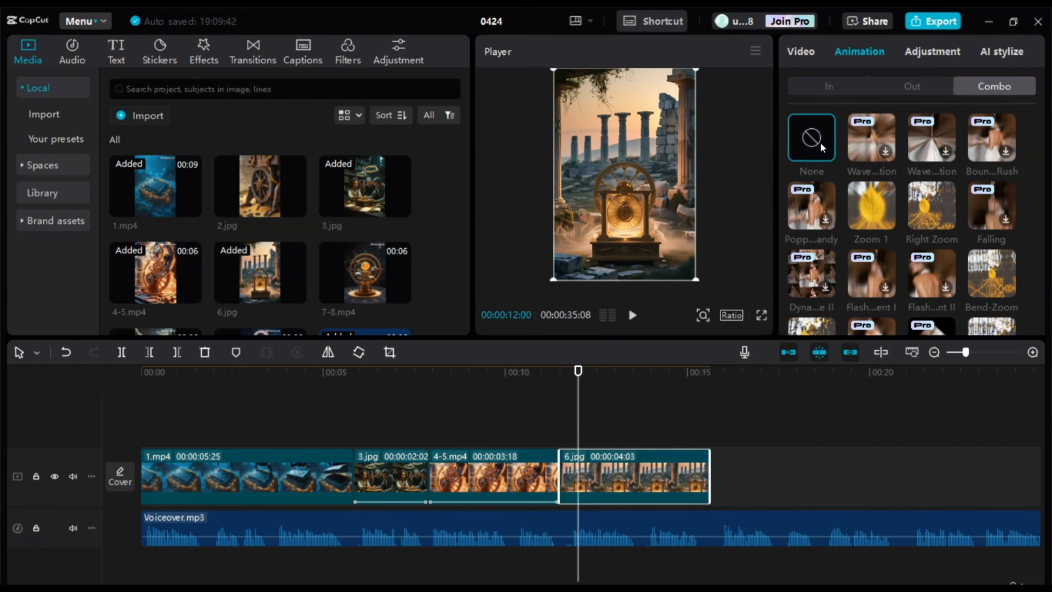
{"action": "left_click", "coordinate": [821, 88]}
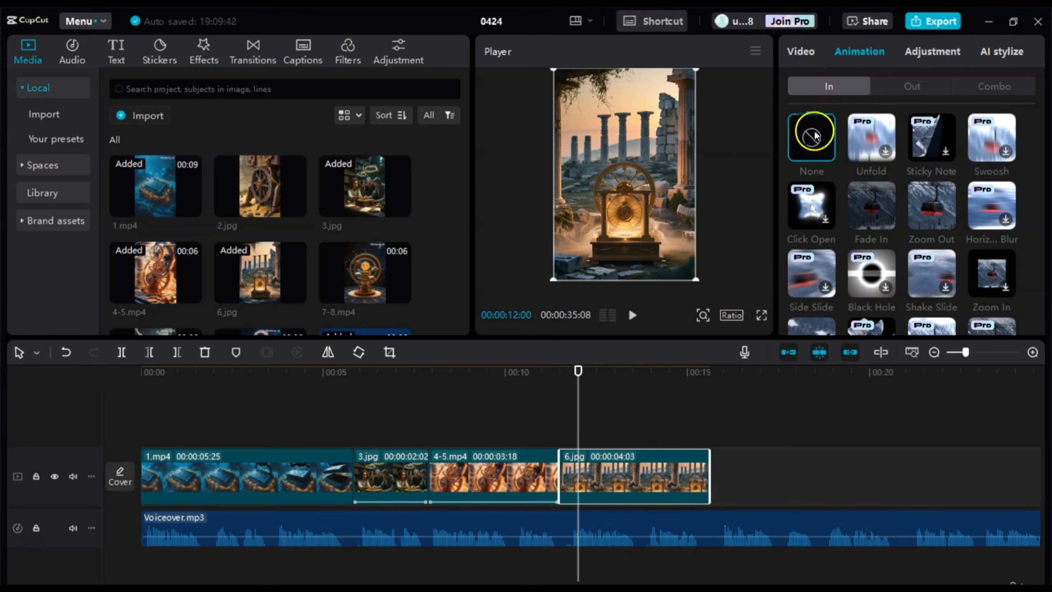
{"action": "left_click", "coordinate": [875, 196]}
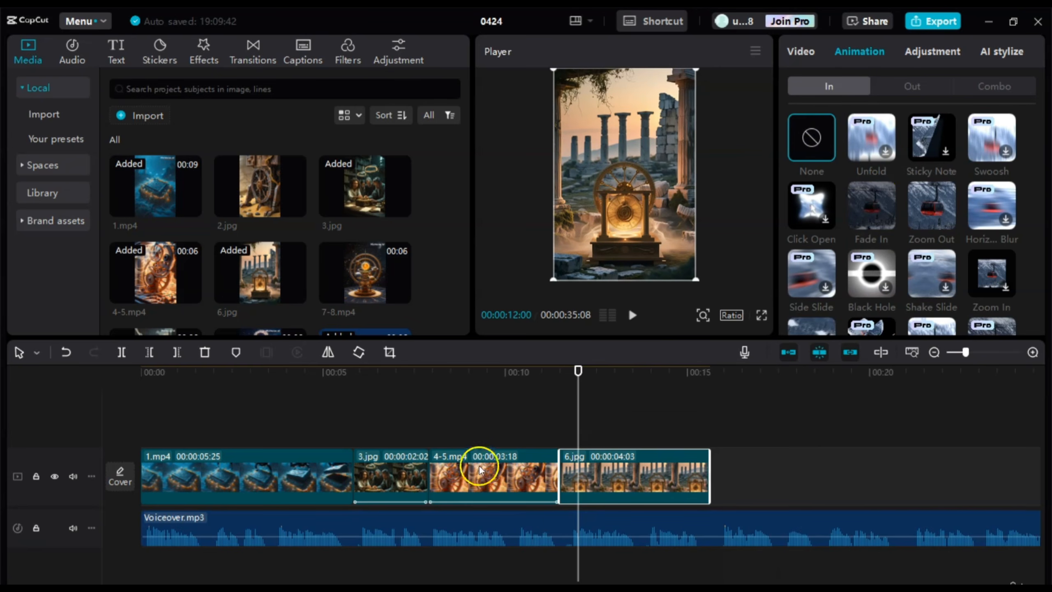
- Play back the cut from 4-5.mp4 to the unanimated 6.jpg
{"action": "left_click", "coordinate": [533, 427]}
{"action": "key", "text": "space"}
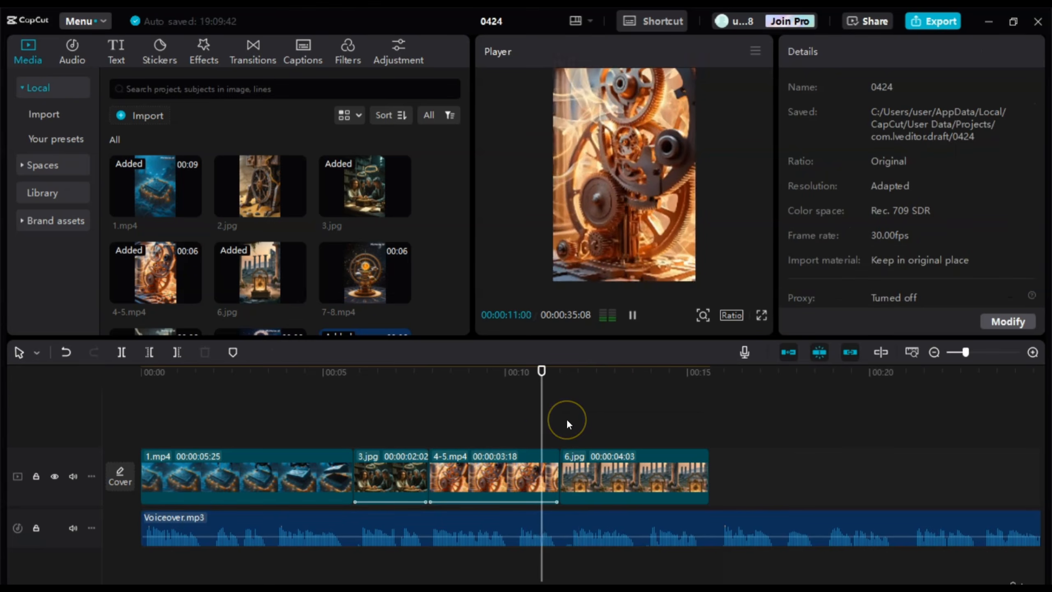
{"action": "key", "text": "space"}
{"action": "left_click", "coordinate": [525, 436]}
{"action": "key", "text": "space"}
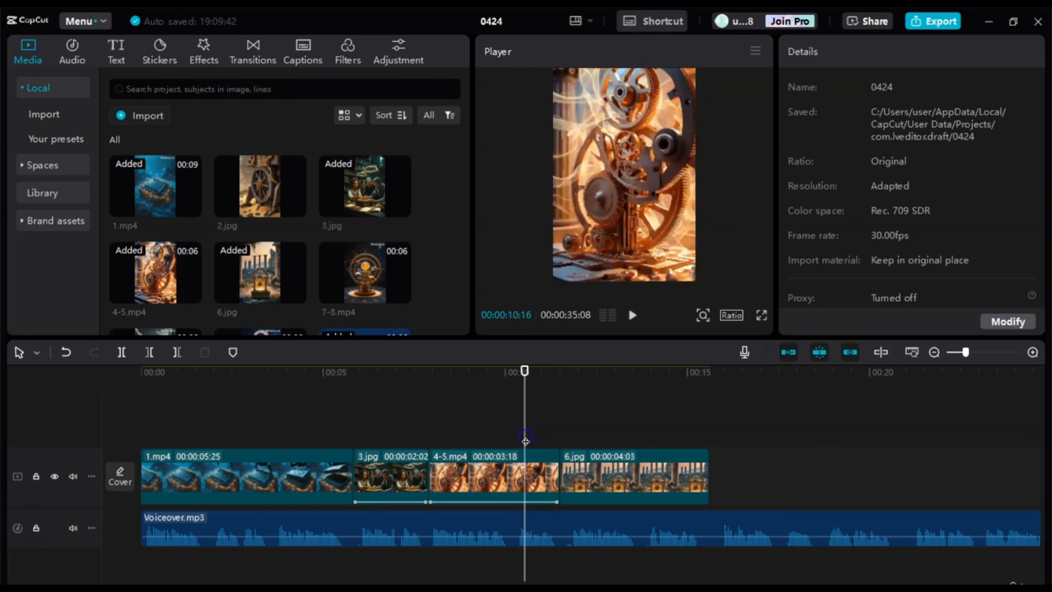
{"action": "key", "text": "space"}
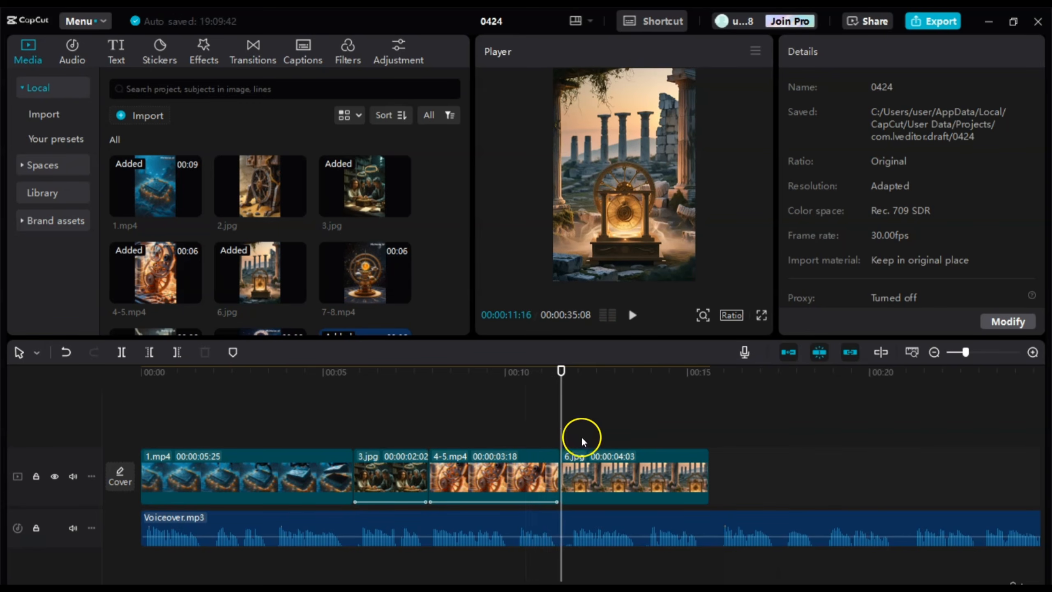
- Apply the Zoom Out entrance animation to 6.jpg
{"action": "left_click", "coordinate": [570, 418]}
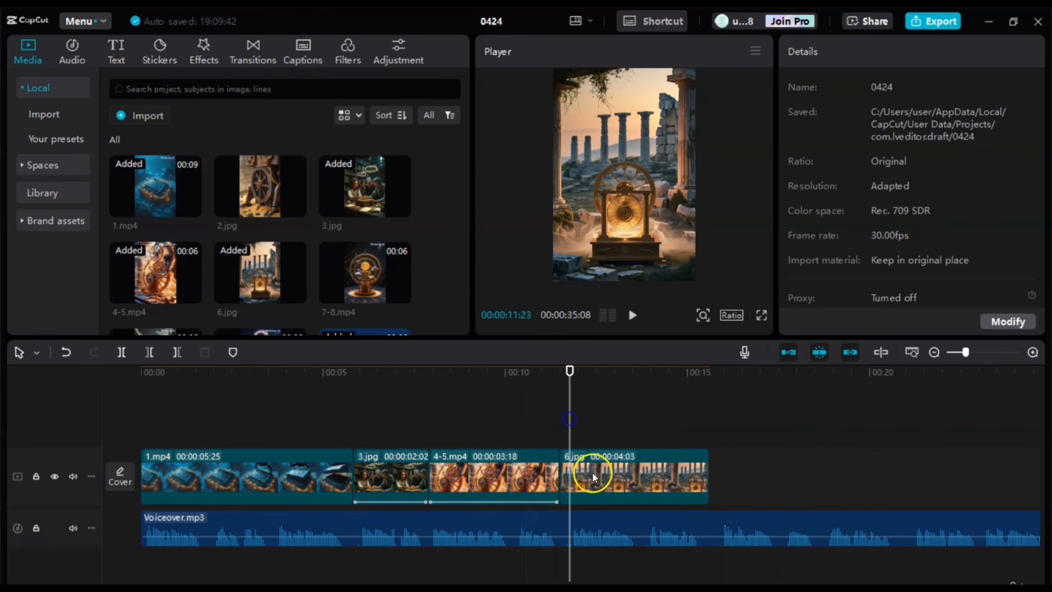
{"action": "left_click", "coordinate": [595, 473]}
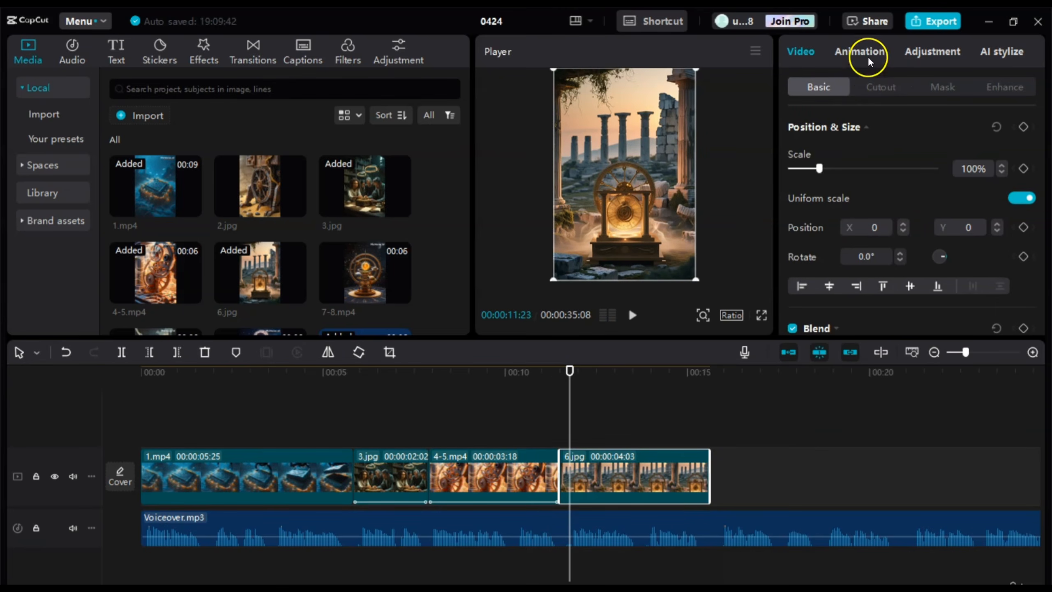
{"action": "left_click", "coordinate": [869, 55]}
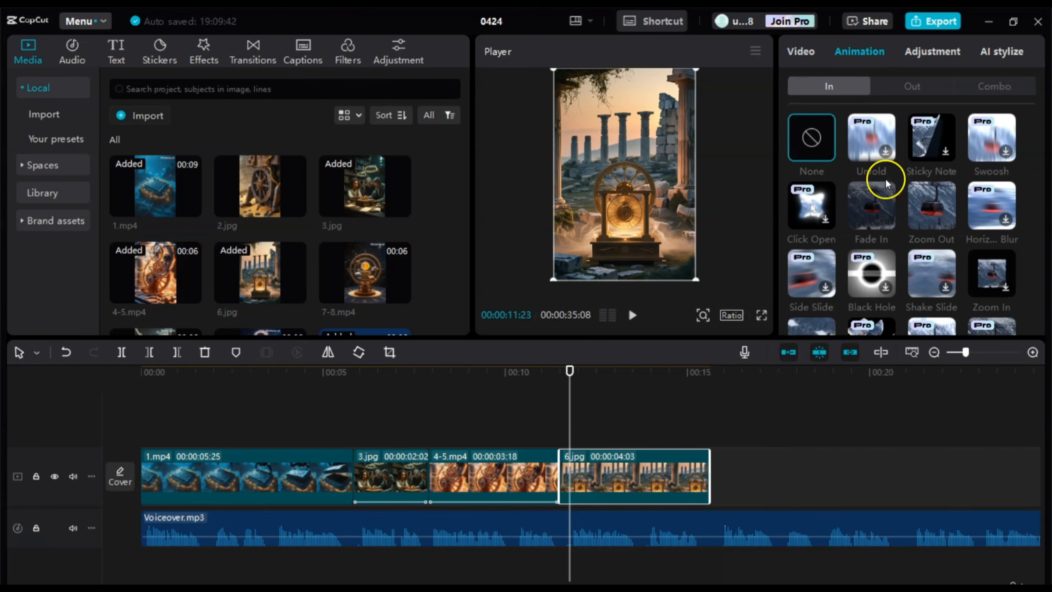
{"action": "left_click", "coordinate": [931, 212]}
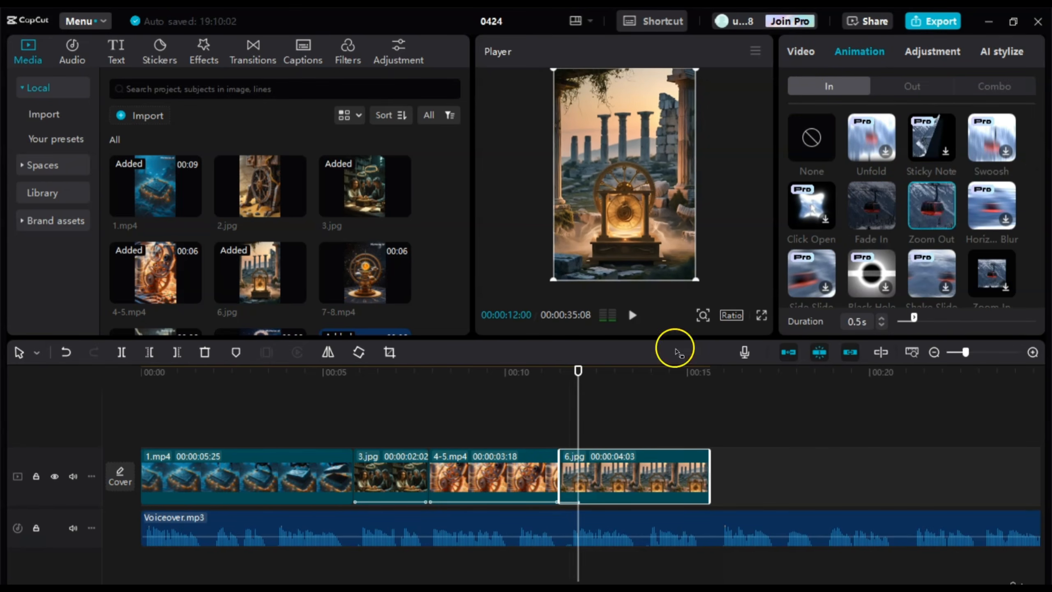
- Play back the cut from 4-5.mp4 to 6.jpg with its Zoom Out entrance, including in full screen
{"action": "left_click", "coordinate": [538, 427]}
{"action": "key", "text": "space"}
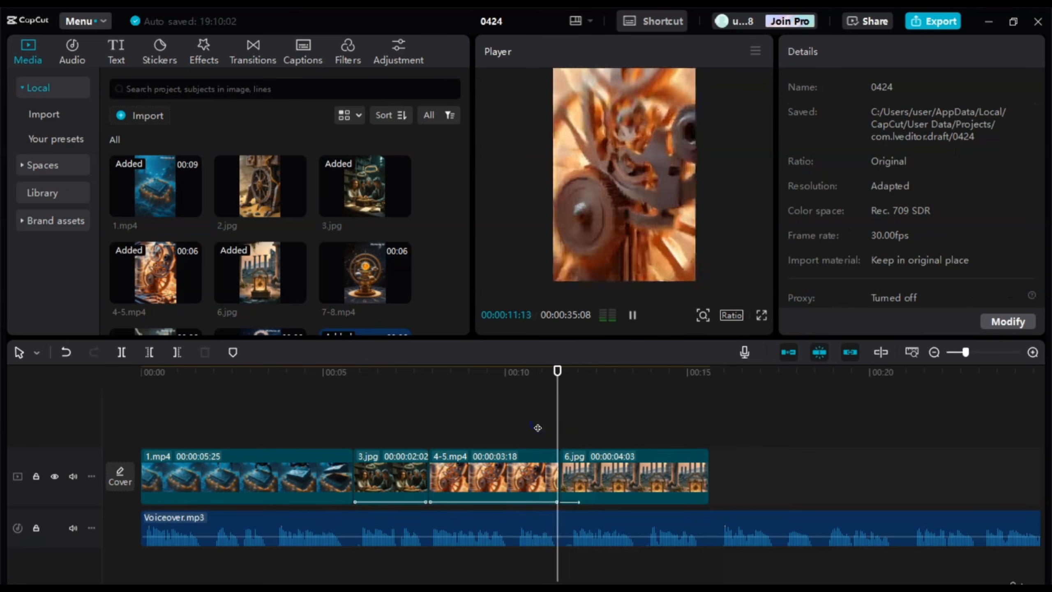
{"action": "key", "text": "space"}
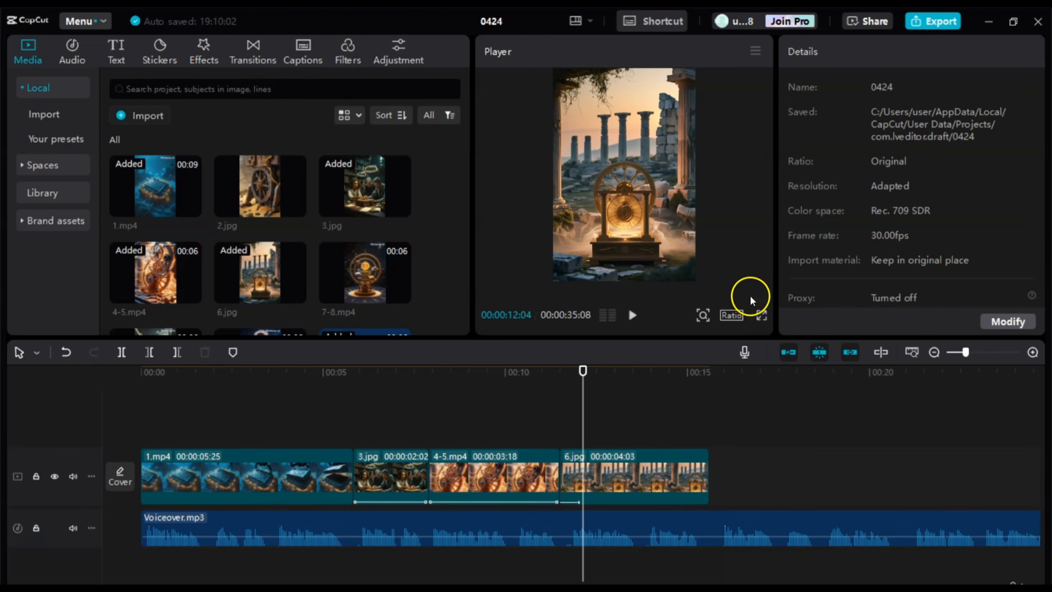
{"action": "left_click", "coordinate": [761, 316]}
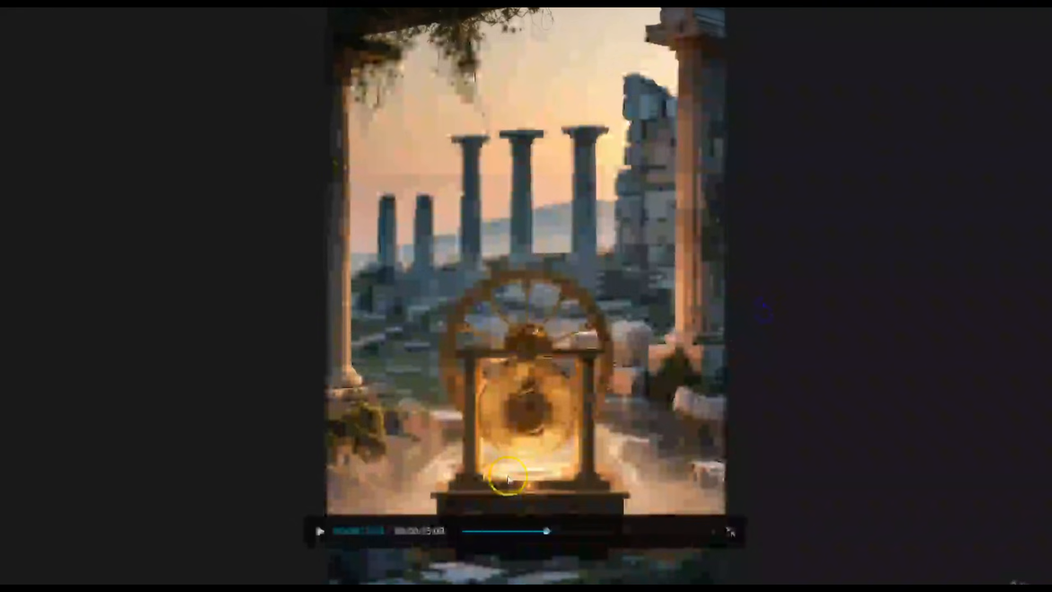
{"action": "left_click", "coordinate": [537, 529]}
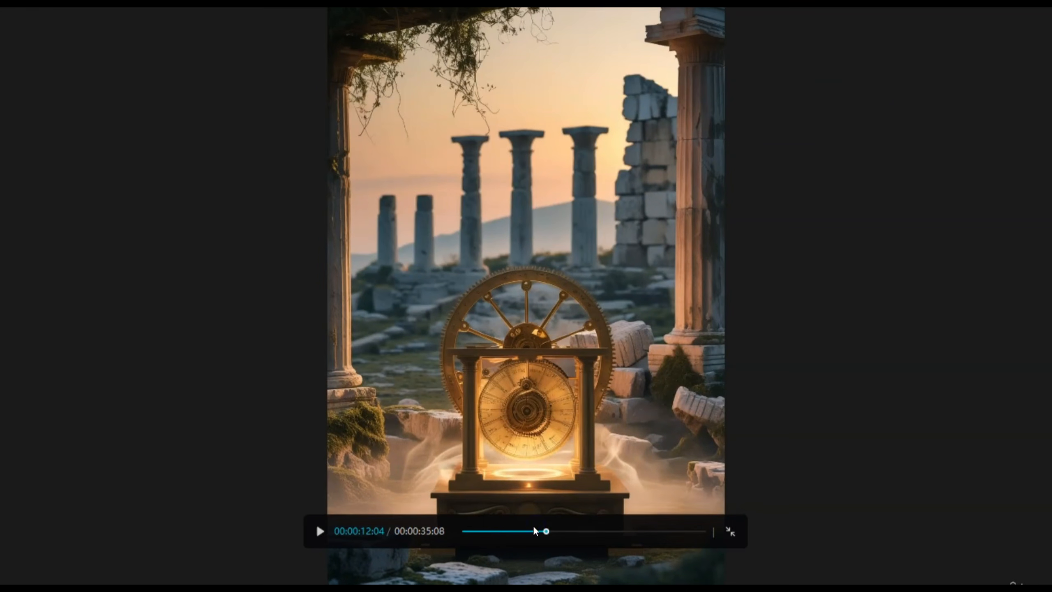
{"action": "left_click", "coordinate": [533, 530]}
{"action": "key", "text": "space"}
{"action": "left_click", "coordinate": [722, 532]}
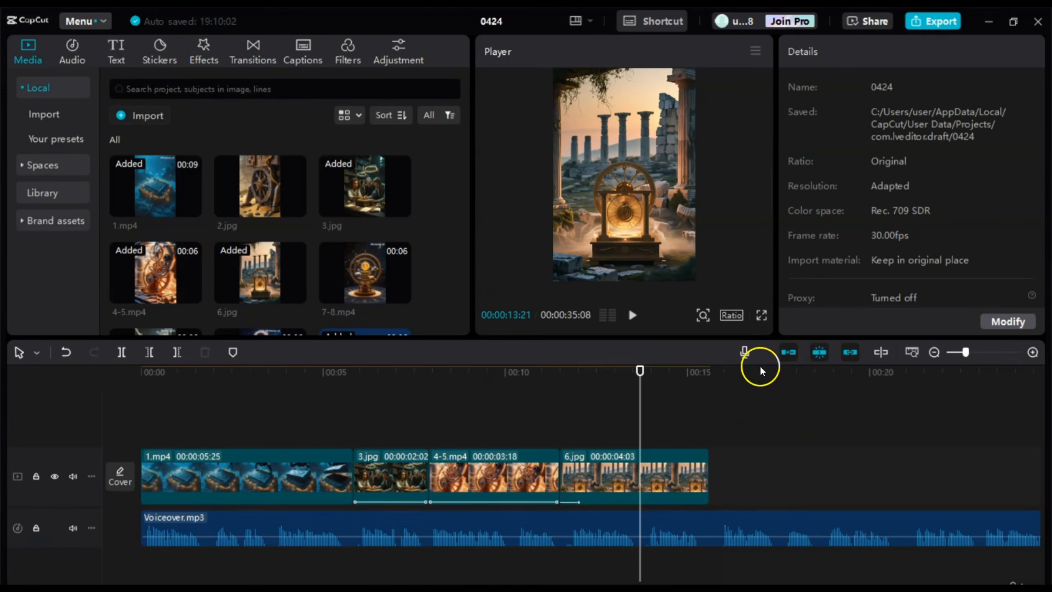
- Apply the Fade Out exit animation to 6.jpg
{"action": "left_click", "coordinate": [685, 440]}
{"action": "left_click", "coordinate": [653, 472]}
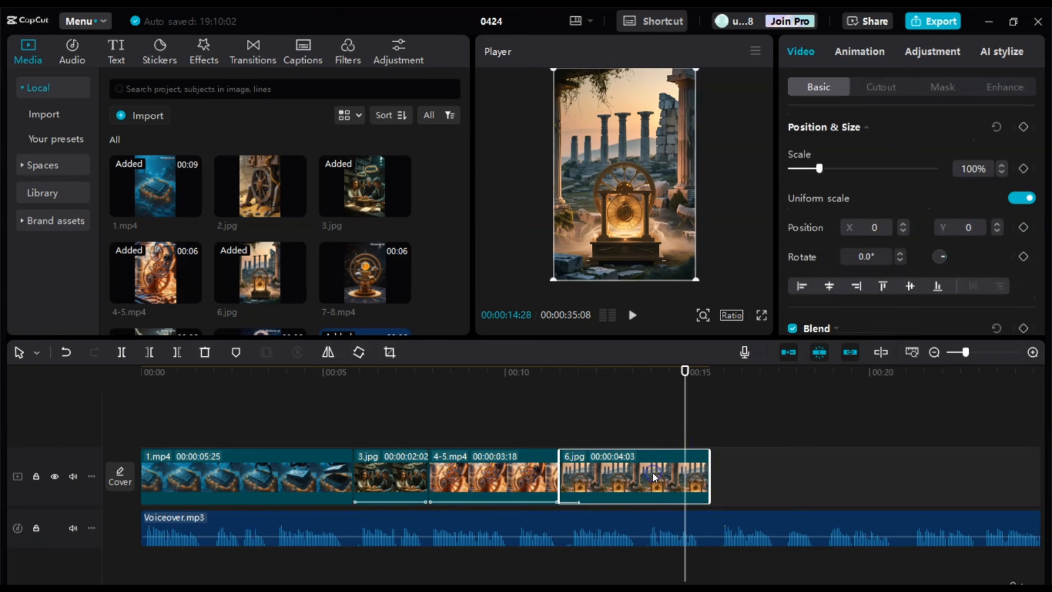
{"action": "left_click", "coordinate": [864, 50]}
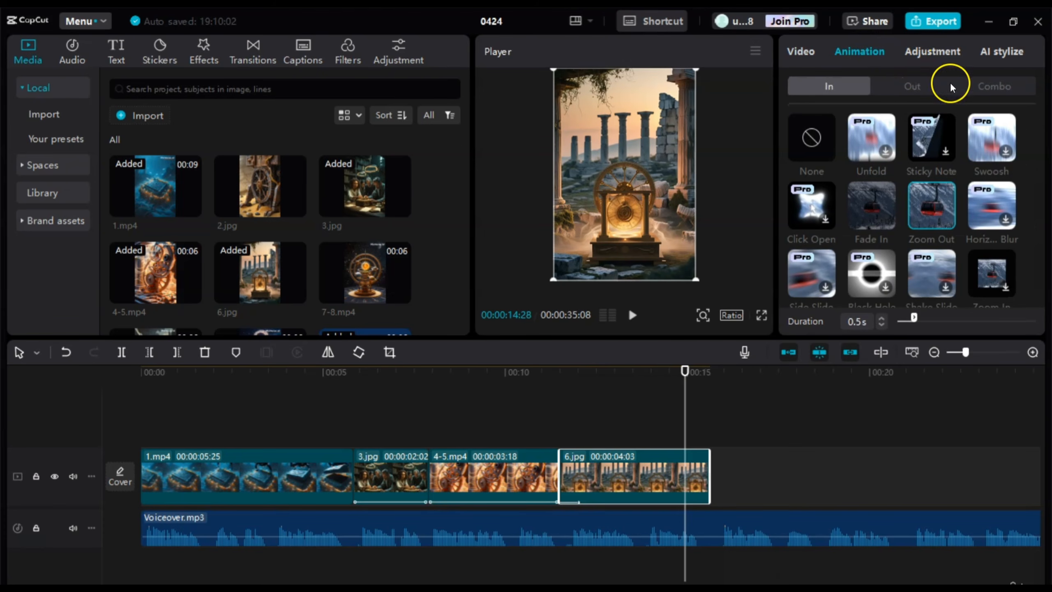
{"action": "left_click", "coordinate": [914, 84]}
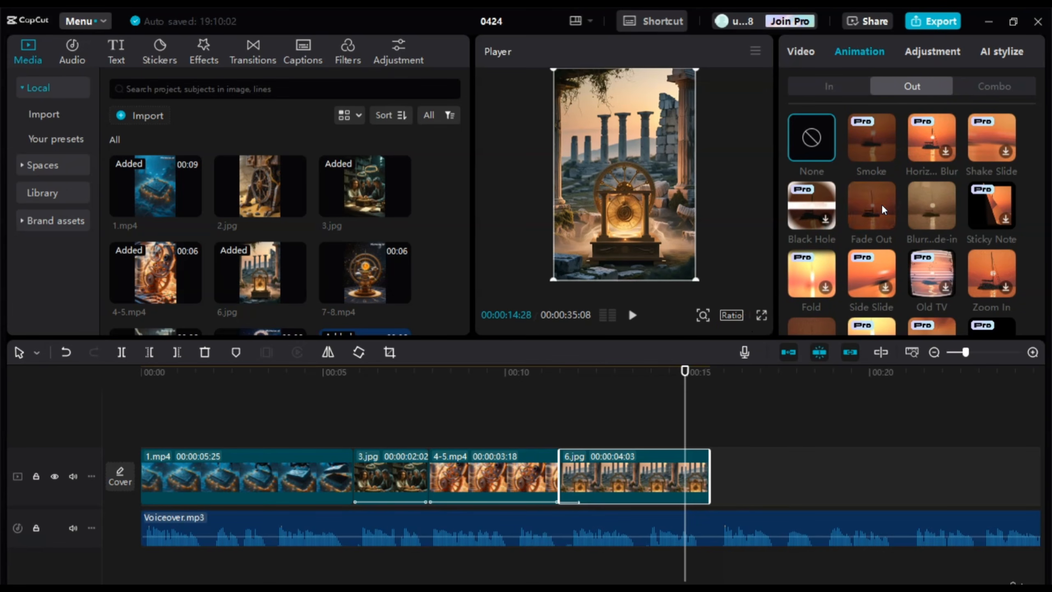
{"action": "left_click", "coordinate": [924, 204]}
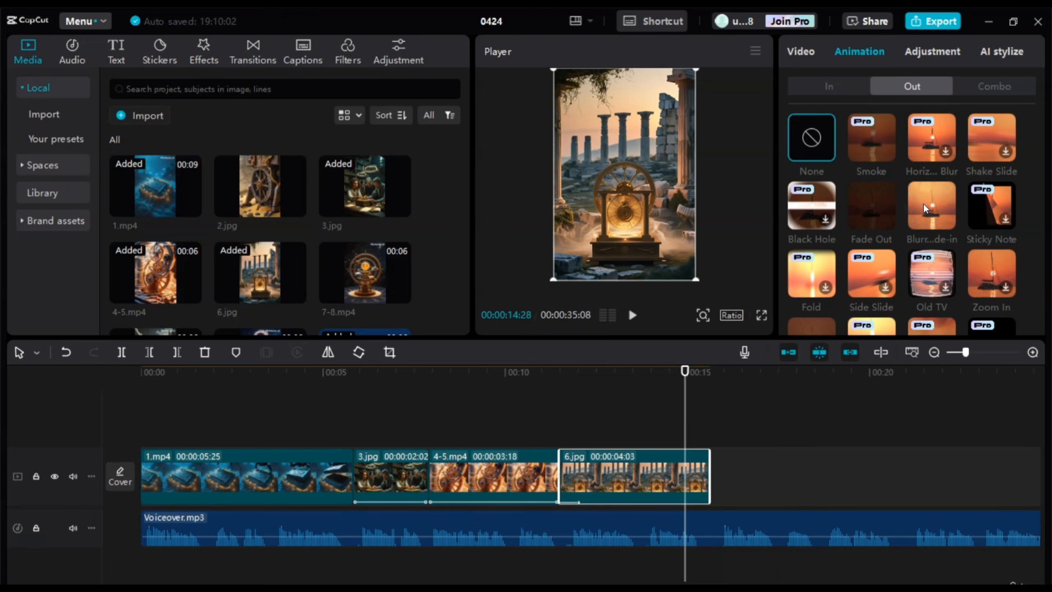
{"action": "left_click", "coordinate": [865, 212]}
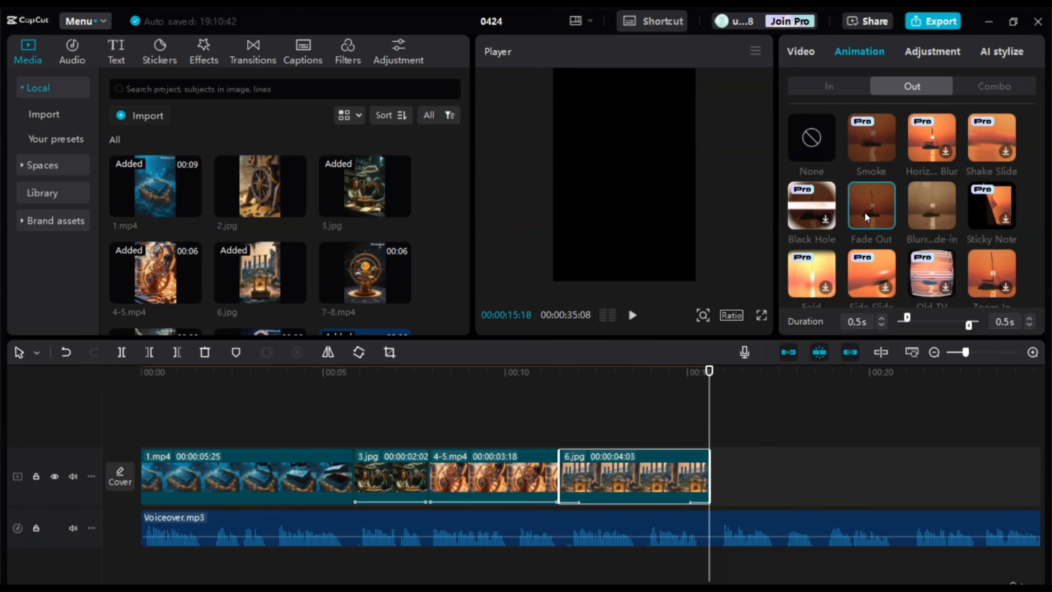
- Add 7-8.mp4 to the main track directly after 6.jpg
{"action": "left_click", "coordinate": [291, 180]}
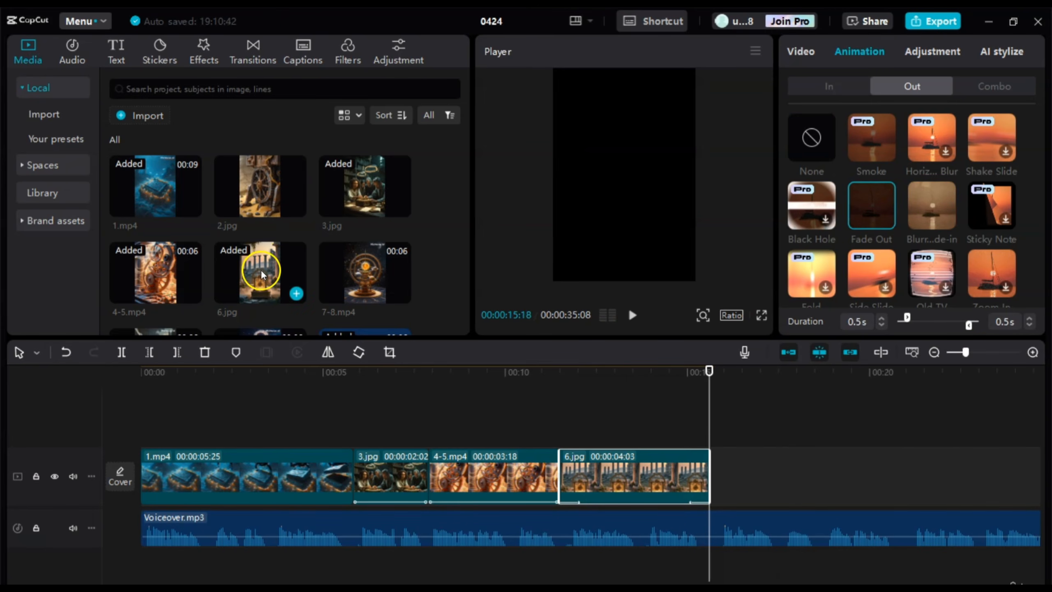
{"action": "left_click", "coordinate": [364, 277]}
{"action": "left_click_drag", "start_coordinate": [363, 278], "coordinate": [710, 480]}
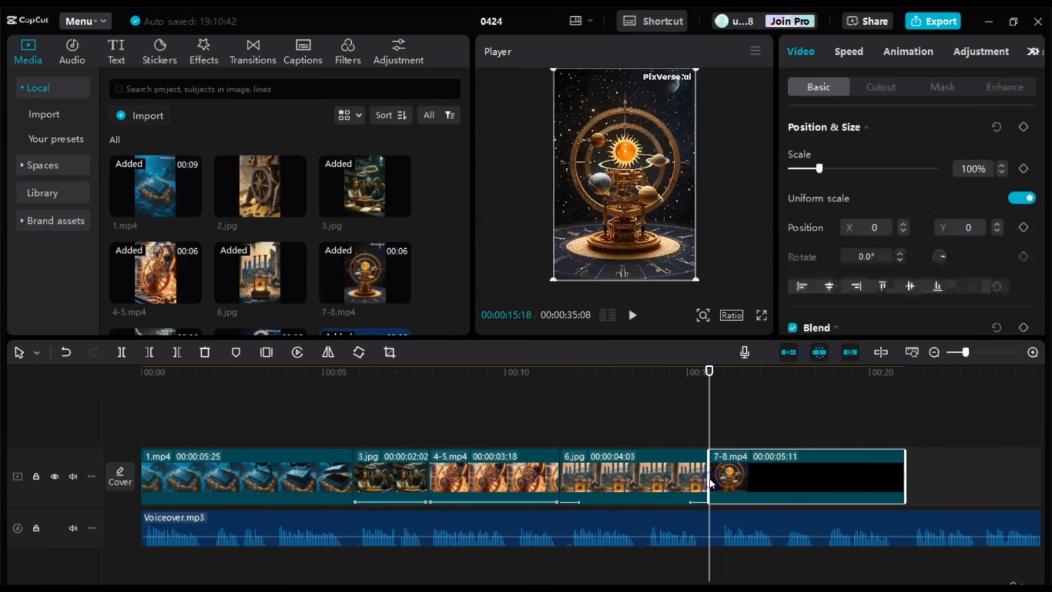
- Play back the change from 6.jpg to 7-8.mp4 in full screen and listen to the voiceover beyond the clip's end
{"action": "left_click", "coordinate": [761, 315]}
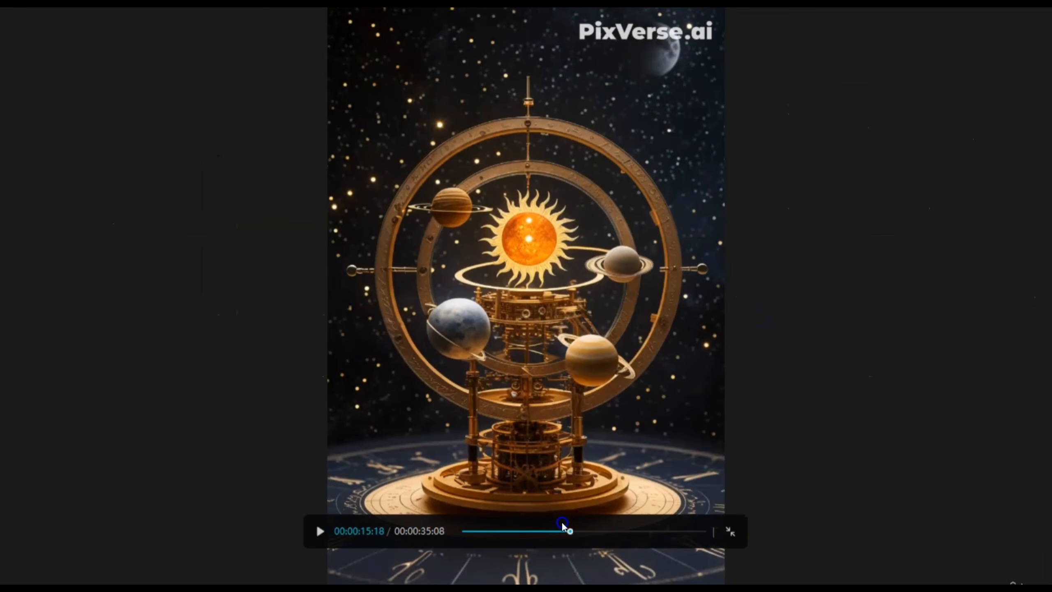
{"action": "left_click_drag", "start_coordinate": [562, 530], "coordinate": [548, 531]}
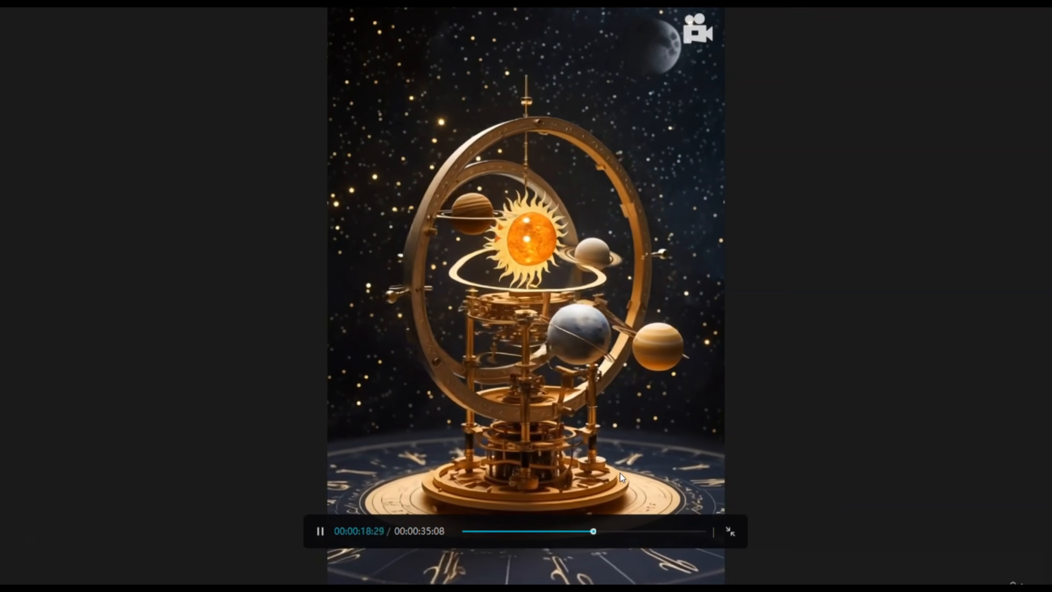
{"action": "key", "text": "space"}
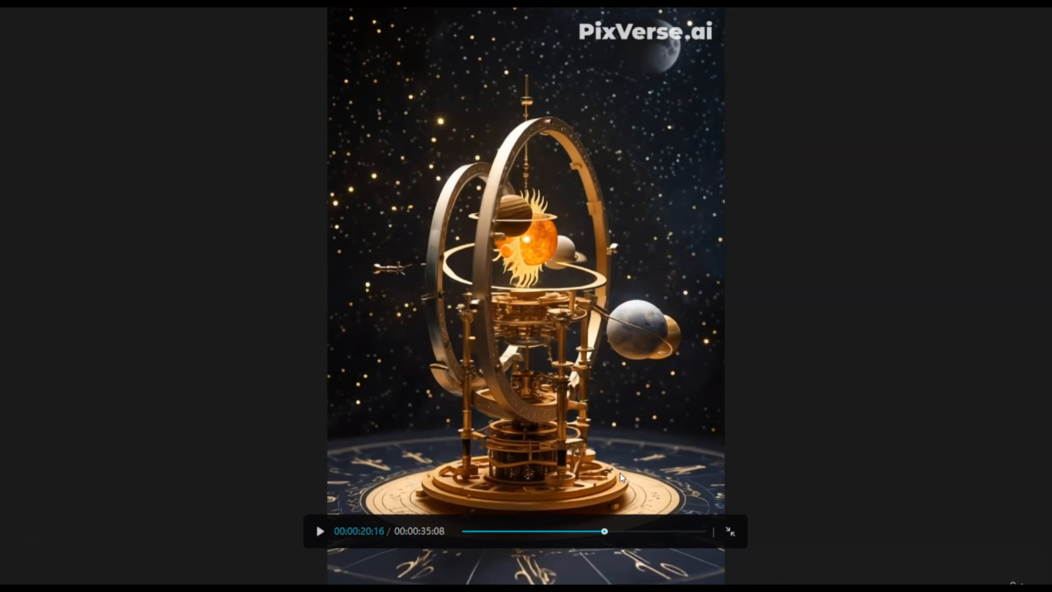
{"action": "left_click", "coordinate": [738, 532]}
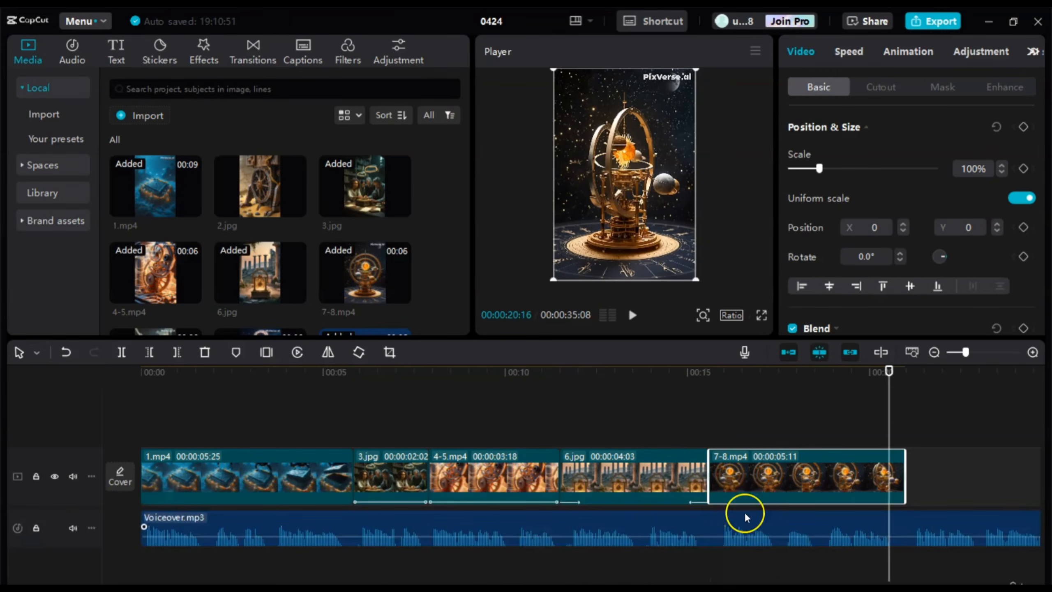
{"action": "scroll", "coordinate": [745, 512], "scroll_direction": "right", "scroll_amount": 5}
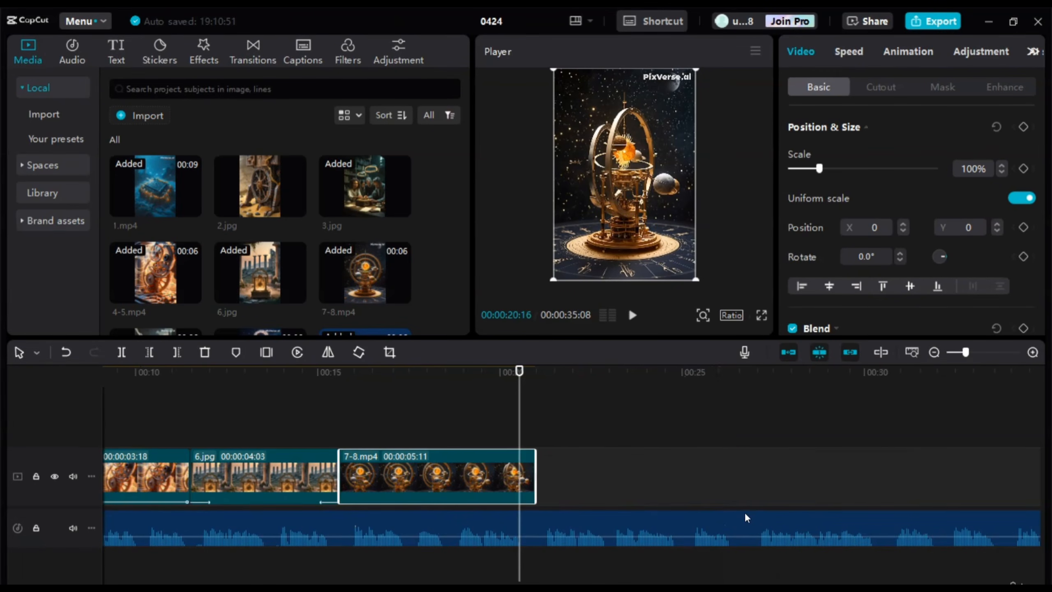
{"action": "key", "text": "space"}
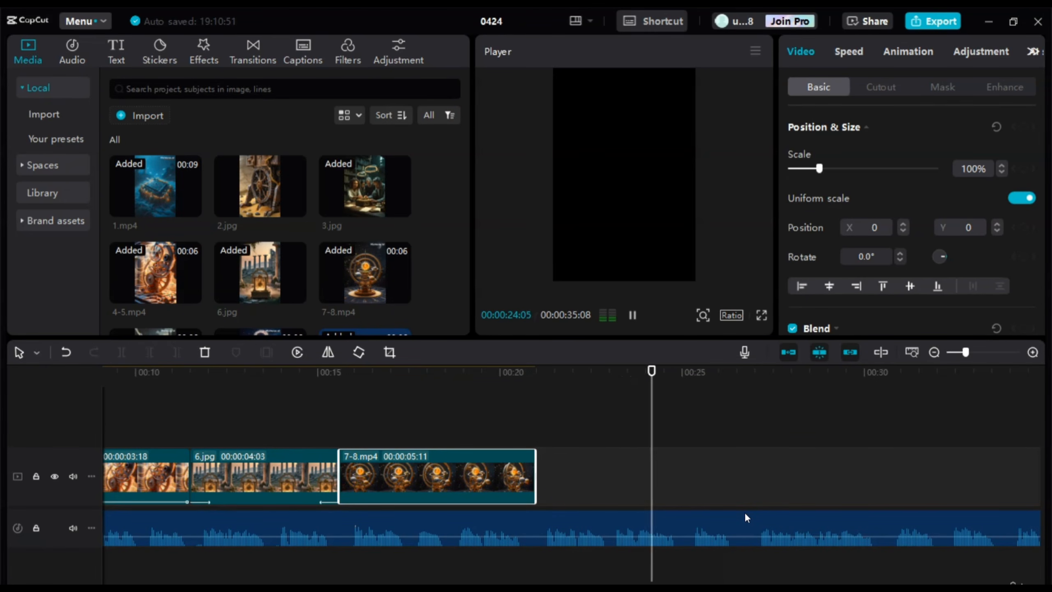
{"action": "key", "text": "space"}
- Place a second copy of 7-8.mp4 directly after the first one on the main track
{"action": "scroll", "coordinate": [348, 263], "scroll_direction": "down", "scroll_amount": 2}
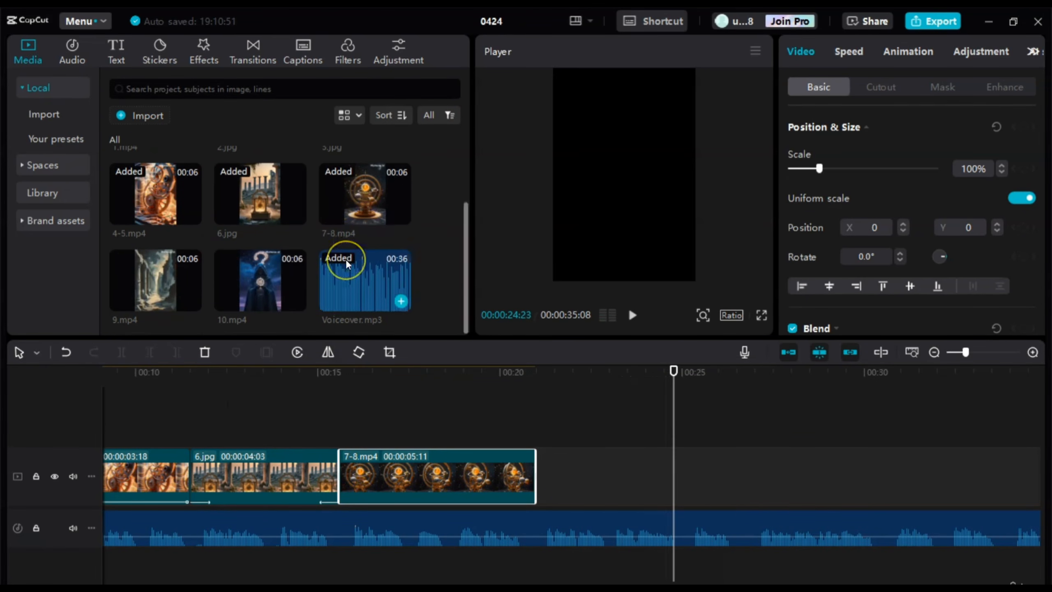
{"action": "left_click", "coordinate": [384, 198]}
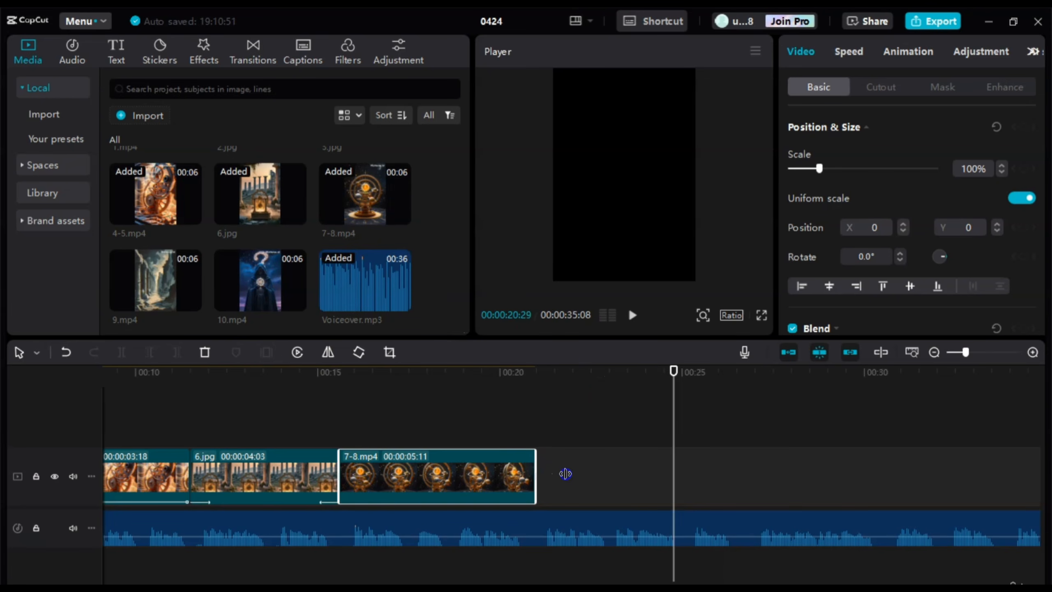
{"action": "left_click", "coordinate": [493, 477]}
{"action": "left_click_drag", "start_coordinate": [370, 197], "coordinate": [539, 483]}
- Play both 7-8.mp4 clips against the voiceover and trim the end of the second one to a length of 00:00:04:02
{"action": "left_click", "coordinate": [334, 427]}
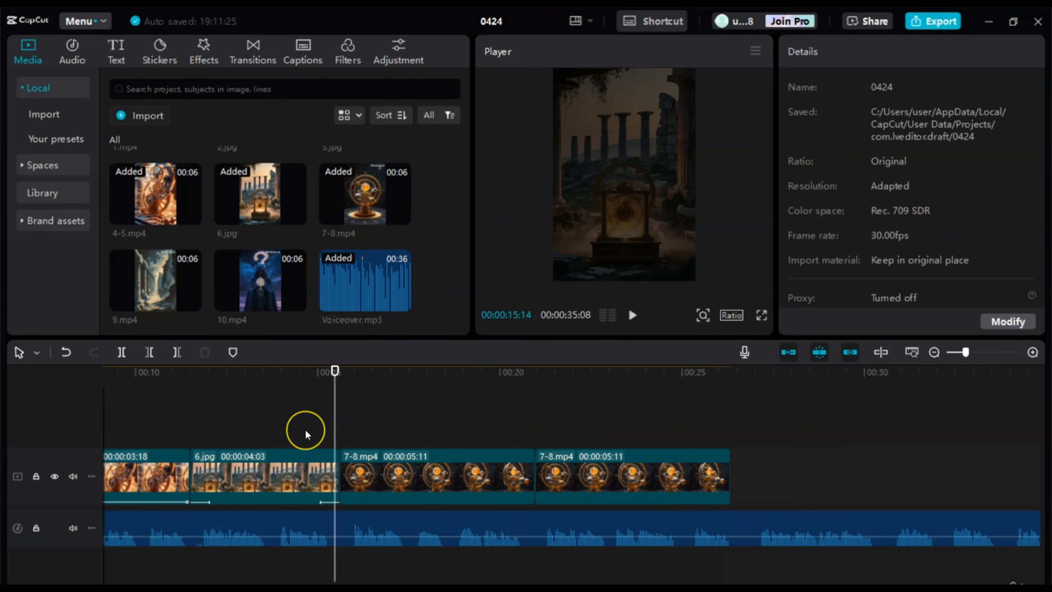
{"action": "key", "text": "space"}
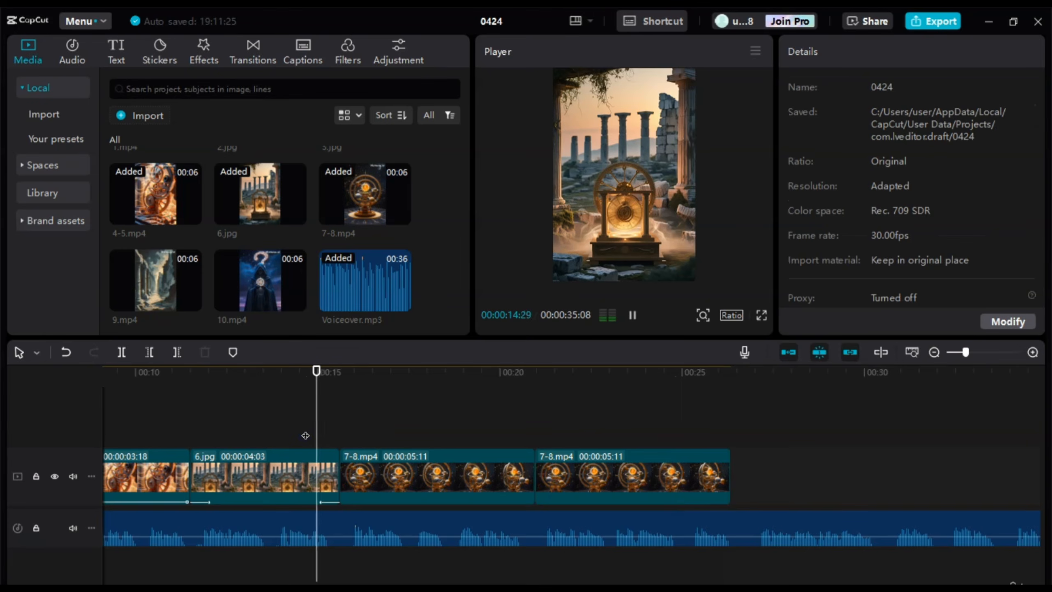
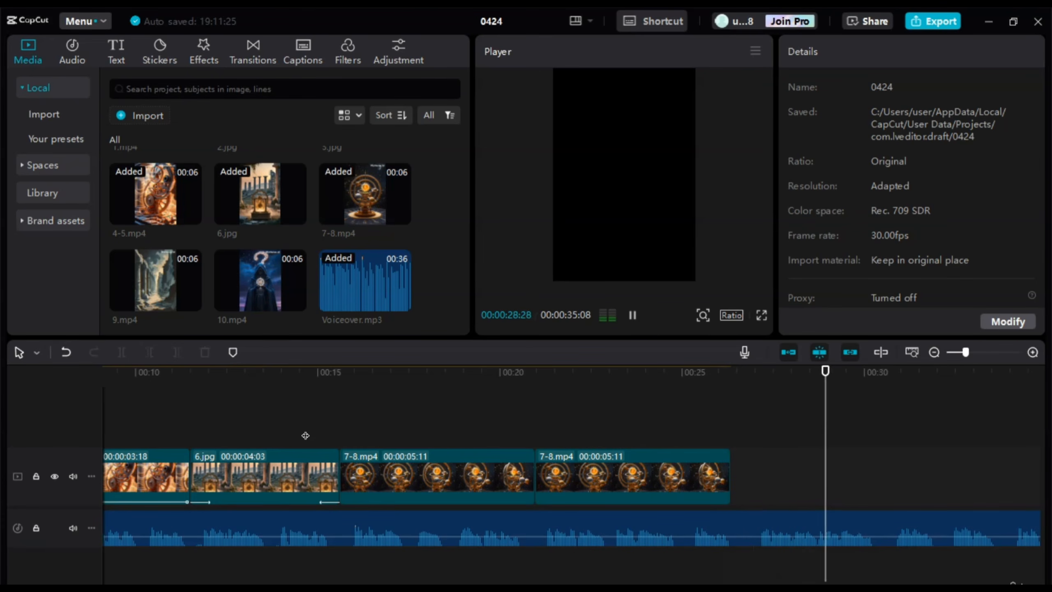
{"action": "left_click", "coordinate": [398, 421]}
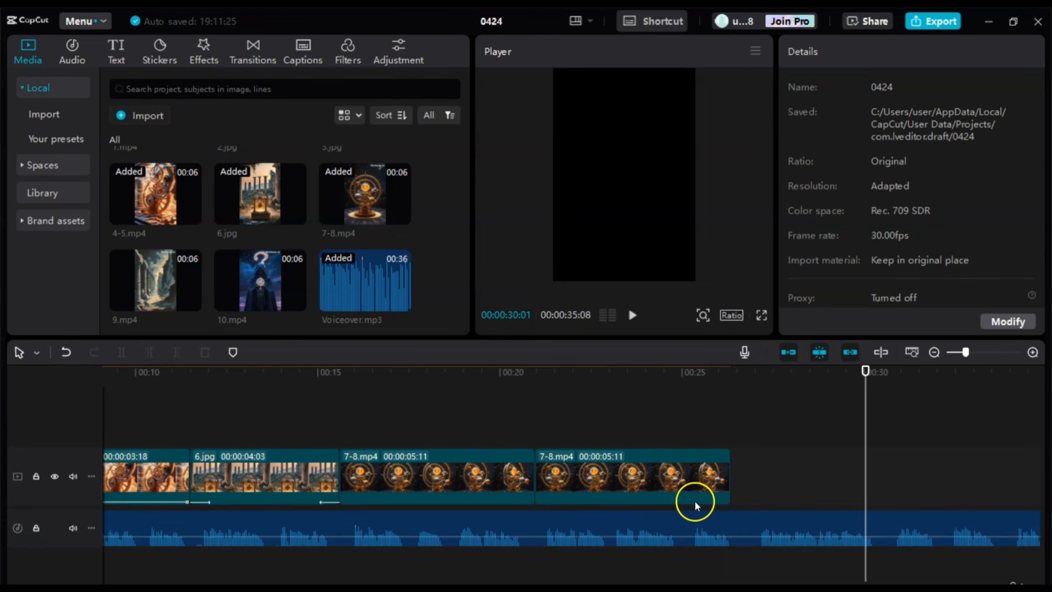
{"action": "left_click", "coordinate": [721, 481]}
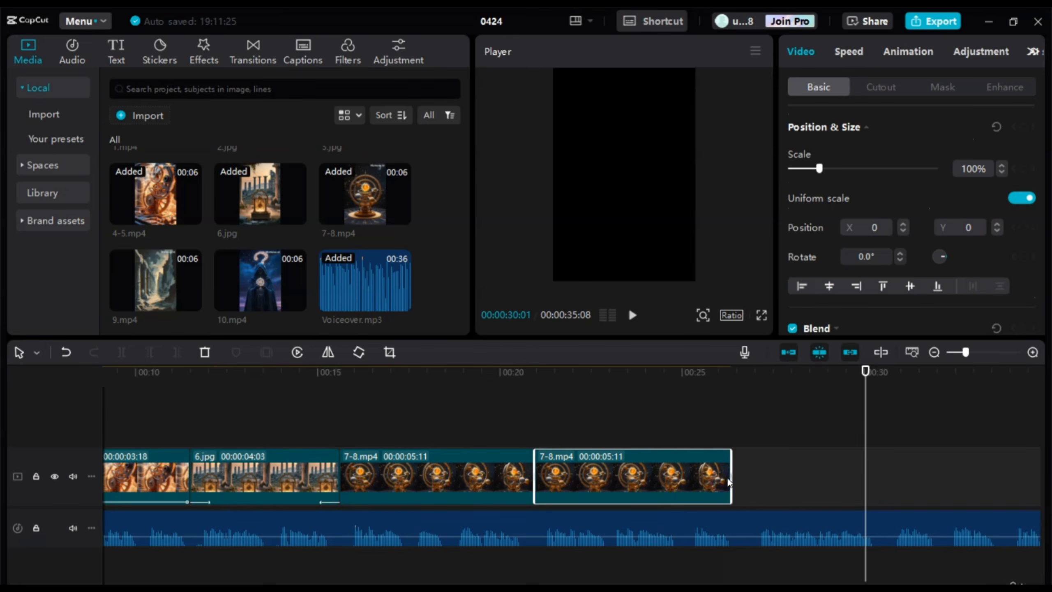
{"action": "left_click_drag", "start_coordinate": [731, 478], "coordinate": [682, 477]}
- Add a Black Fade transition between the two 7-8.mp4 clips and play it back
{"action": "left_click", "coordinate": [526, 472]}
{"action": "left_click", "coordinate": [531, 474]}
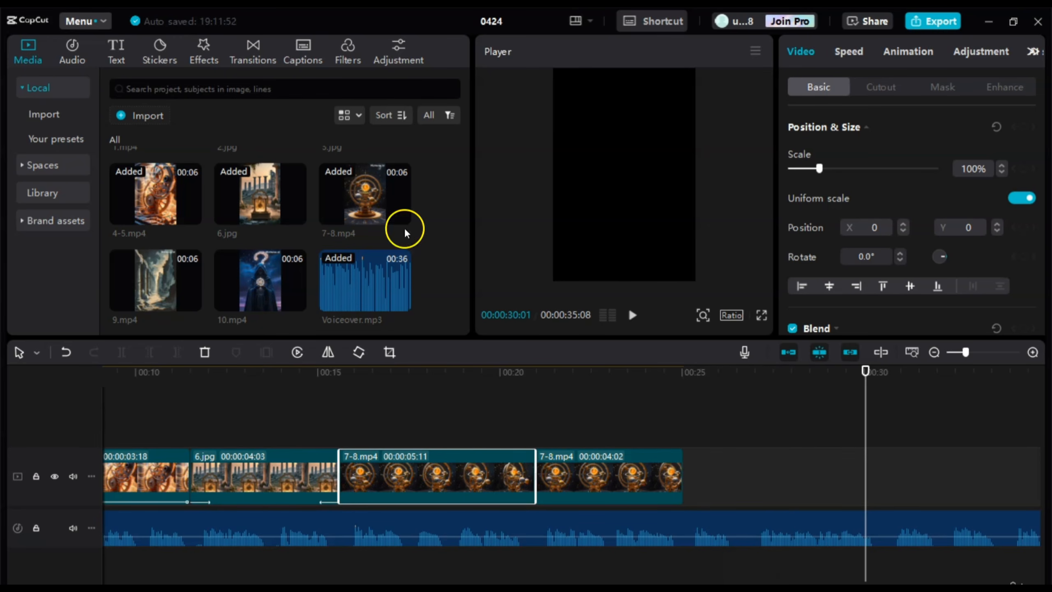
{"action": "left_click", "coordinate": [251, 49]}
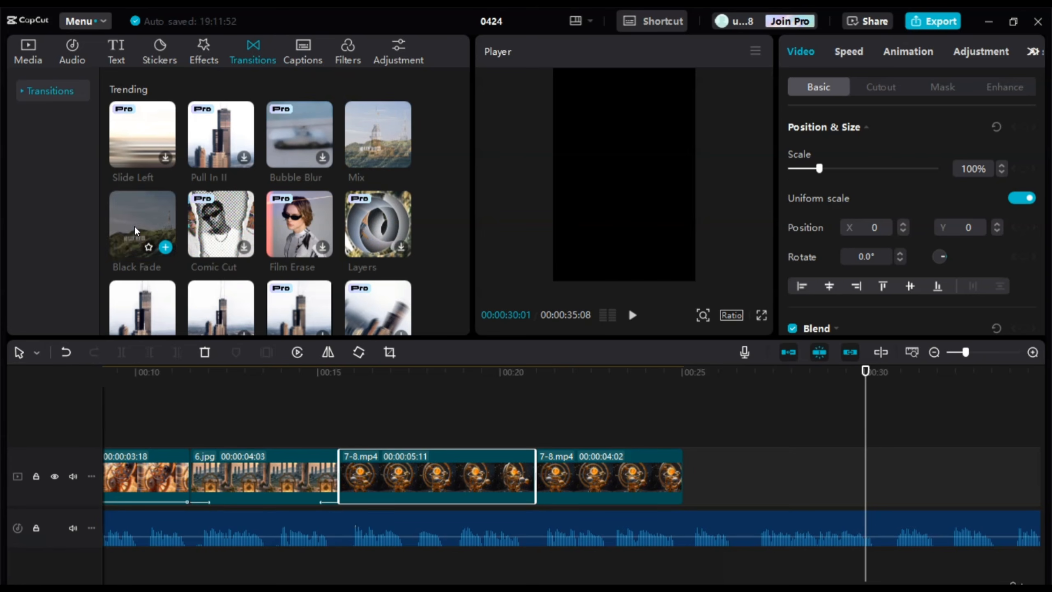
{"action": "left_click_drag", "start_coordinate": [139, 224], "coordinate": [528, 467]}
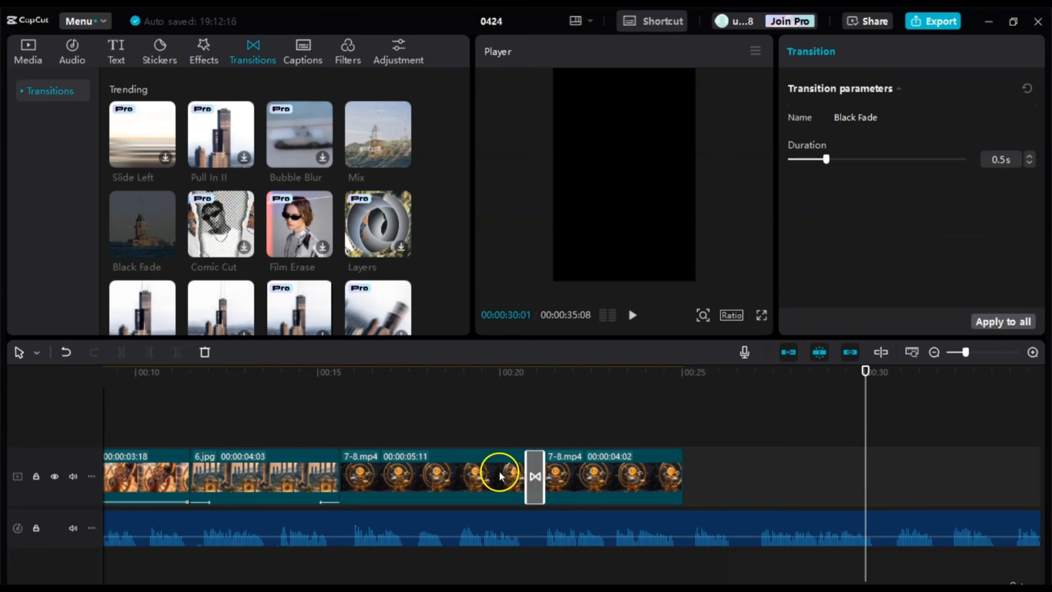
{"action": "left_click", "coordinate": [492, 434]}
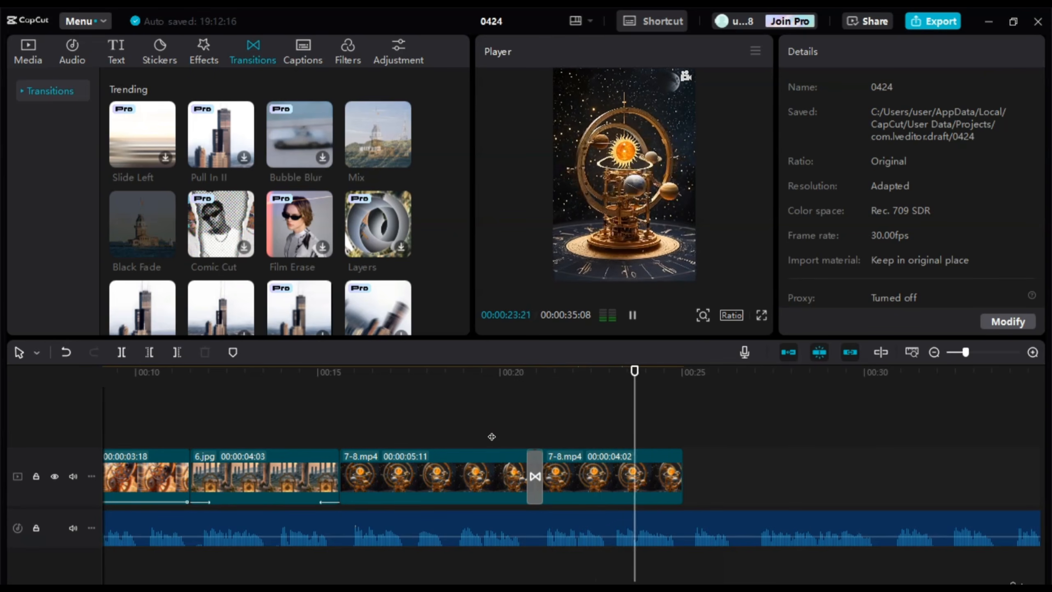
{"action": "key", "text": "space"}
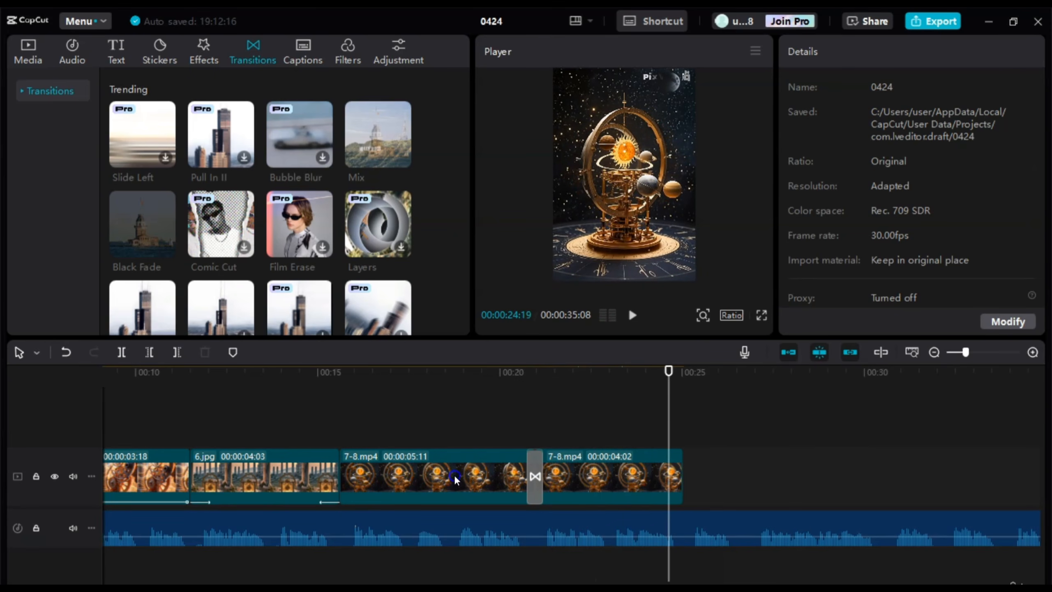
- Enlarge the first 7-8.mp4 clip to a scale of 103%
{"action": "left_click", "coordinate": [455, 480]}
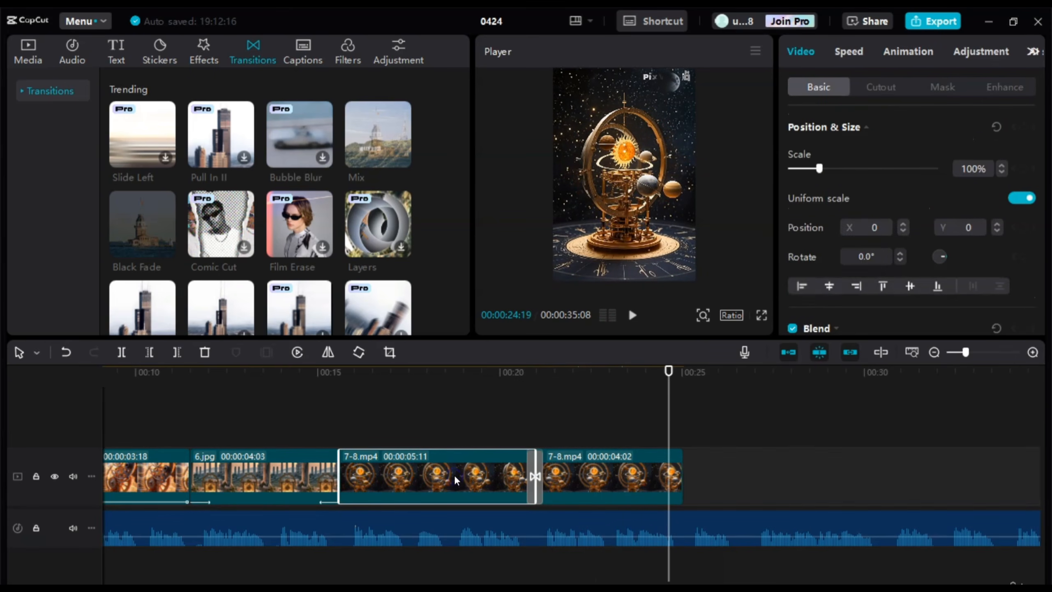
{"action": "left_click", "coordinate": [1003, 165]}
{"action": "left_click", "coordinate": [1003, 165]}
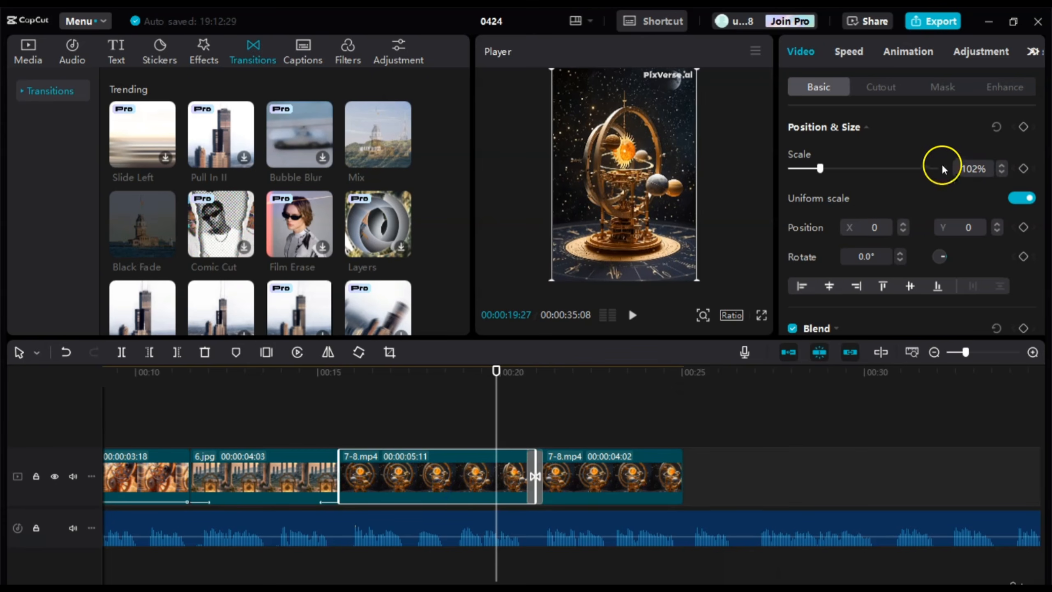
{"action": "left_click", "coordinate": [1003, 166]}
{"action": "left_click", "coordinate": [1003, 166]}
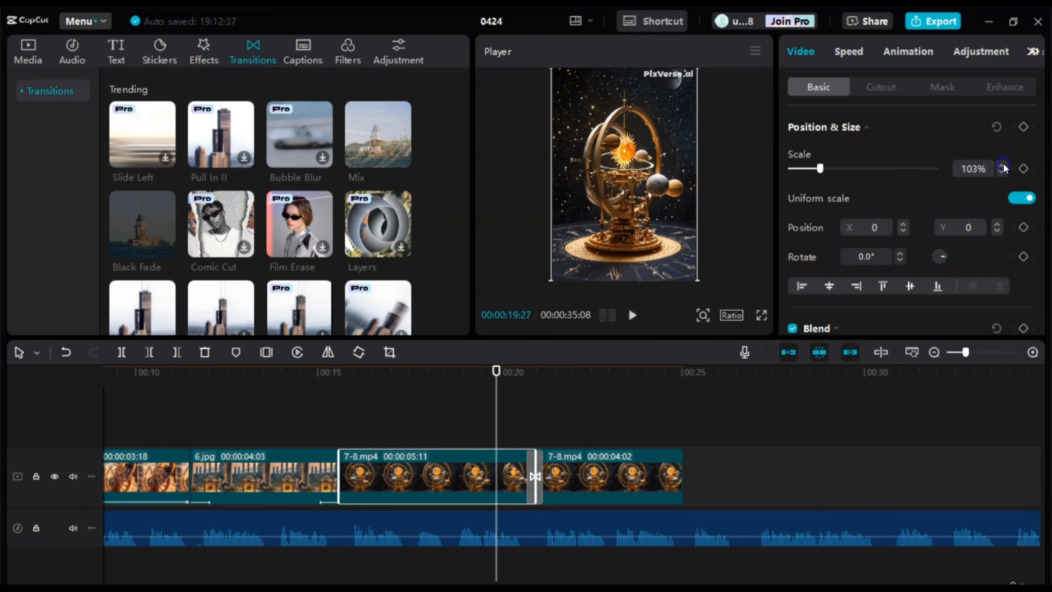
- Increase the uniform scale of the first 7-8.mp4 clip to 114%
{"action": "left_click", "coordinate": [1002, 166]}
{"action": "left_click", "coordinate": [1002, 166]}
{"action": "left_click", "coordinate": [1003, 166]}
{"action": "left_click", "coordinate": [1002, 166]}
{"action": "left_click", "coordinate": [1003, 165]}
{"action": "left_click", "coordinate": [1003, 165]}
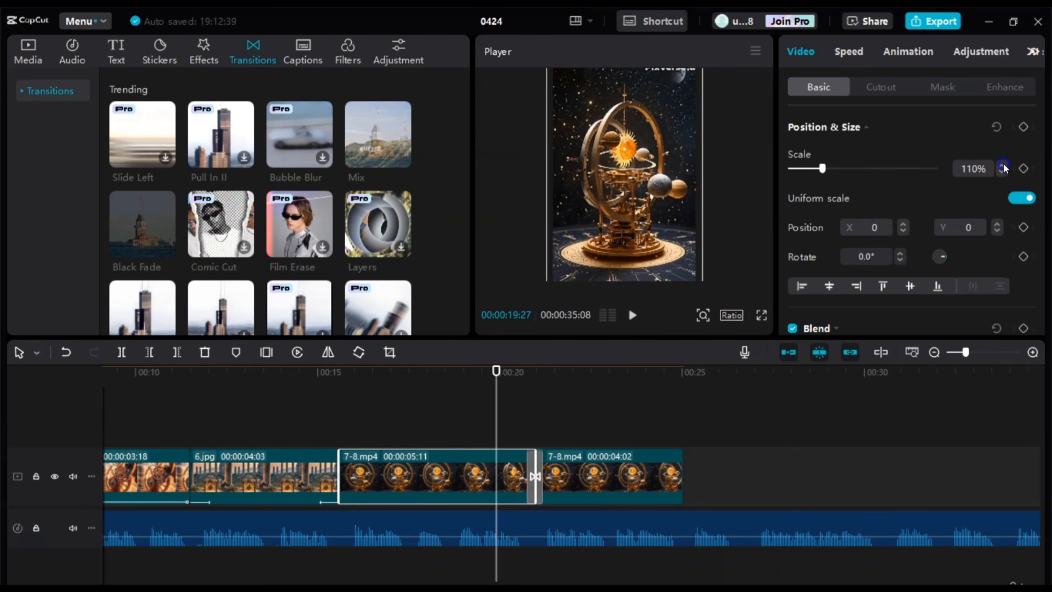
{"action": "left_click", "coordinate": [1004, 166]}
{"action": "left_click", "coordinate": [1003, 165]}
{"action": "left_click", "coordinate": [1004, 166]}
{"action": "left_click", "coordinate": [1003, 166]}
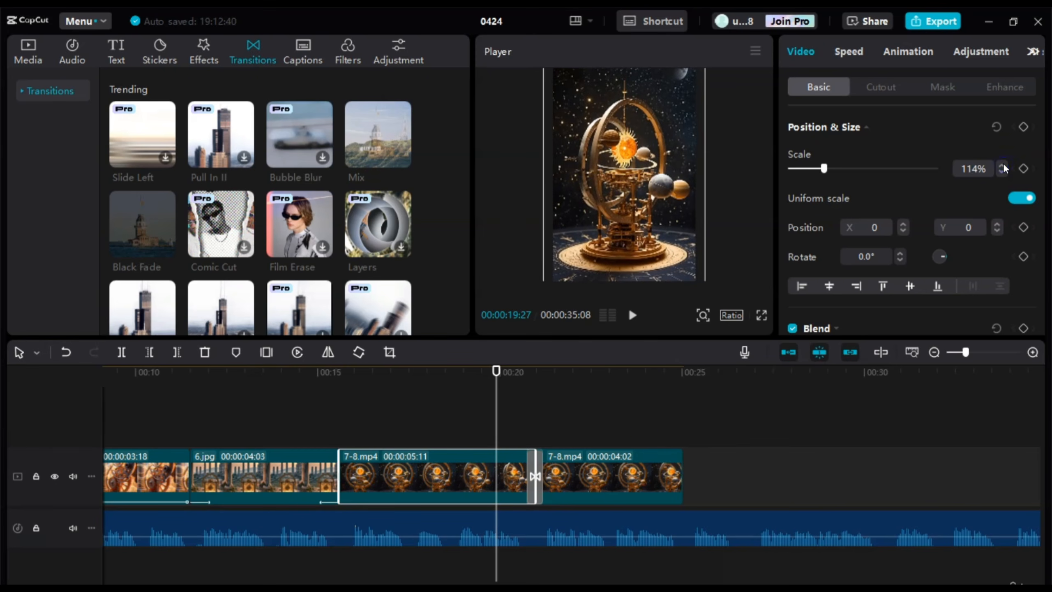
- Set the scale of the second 7-8.mp4 clip to 114% as well
{"action": "left_click", "coordinate": [648, 469]}
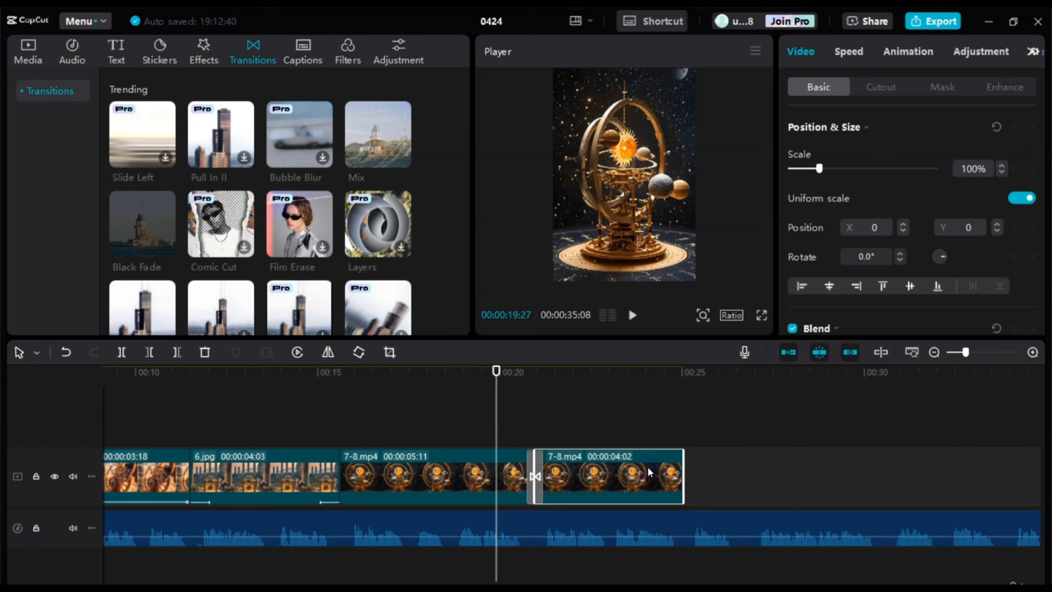
{"action": "left_click", "coordinate": [610, 411]}
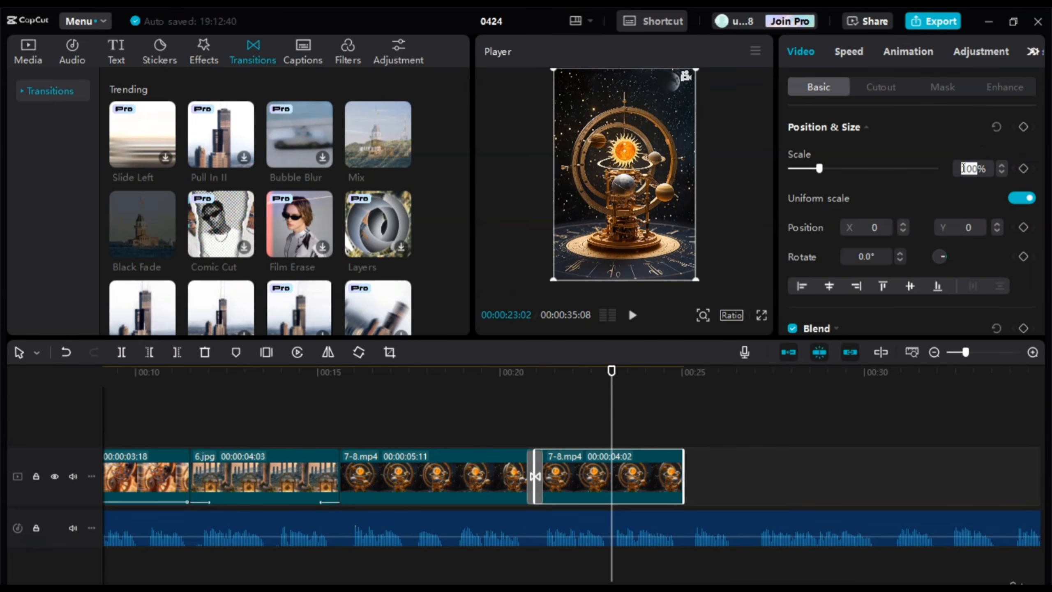
{"action": "key", "text": "Return"}
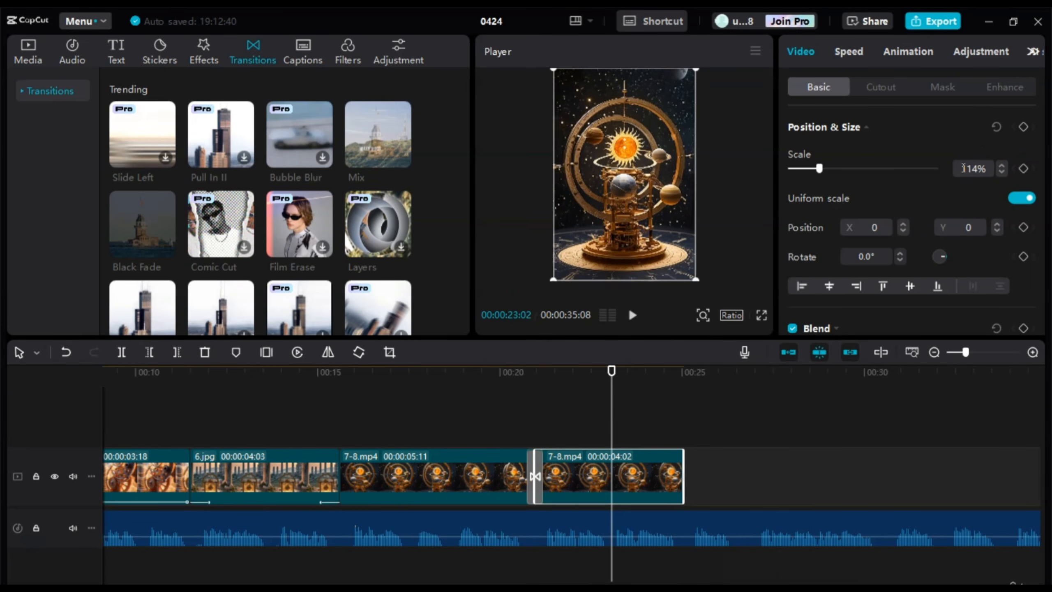
- Play the video in full screen from about 11 seconds through both 7-8.mp4 clips
{"action": "left_click", "coordinate": [445, 416]}
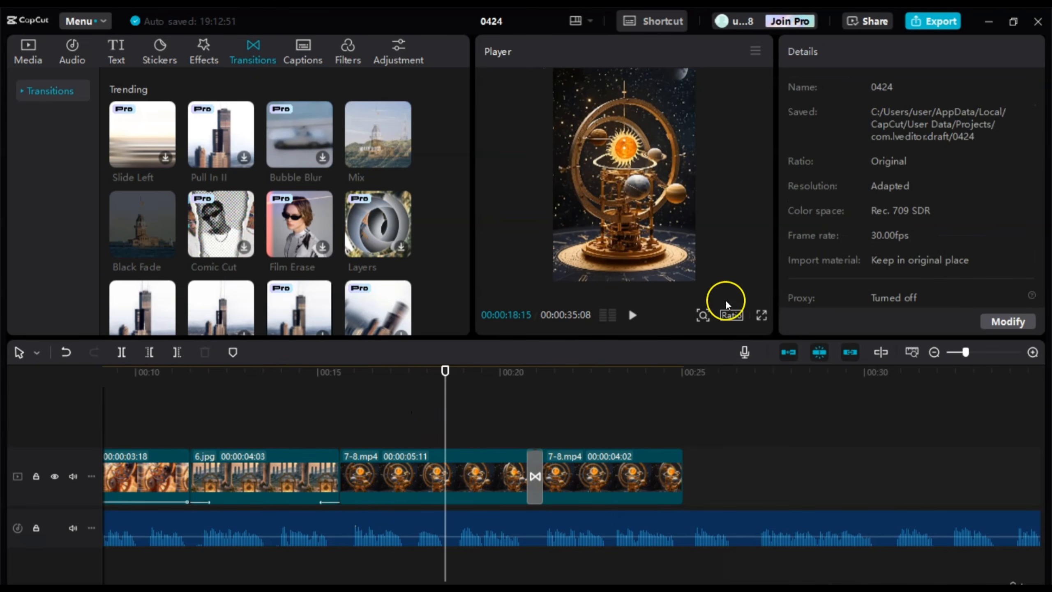
{"action": "left_click", "coordinate": [760, 316]}
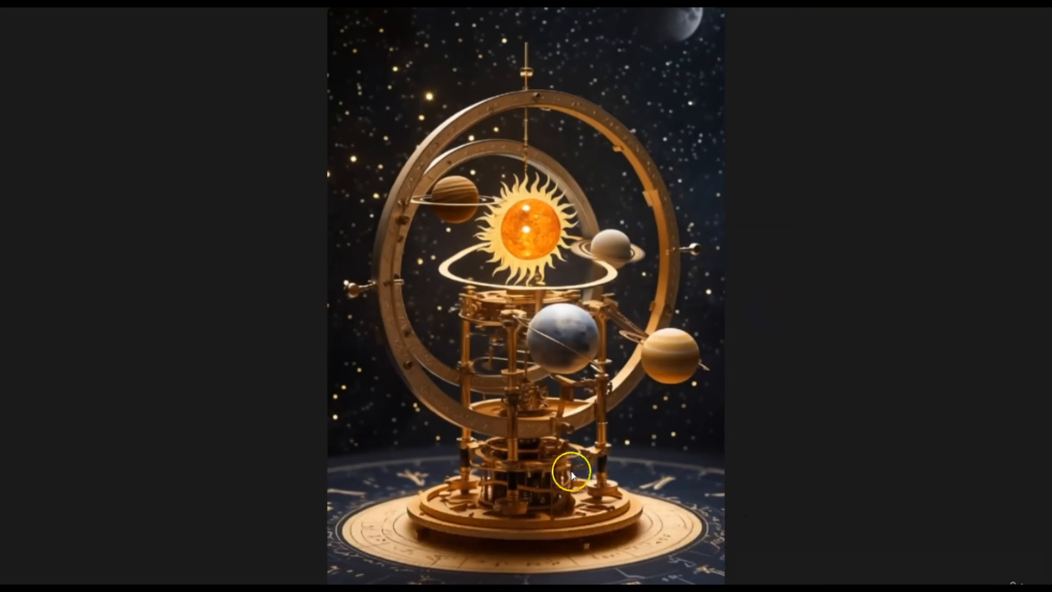
{"action": "left_click", "coordinate": [539, 530]}
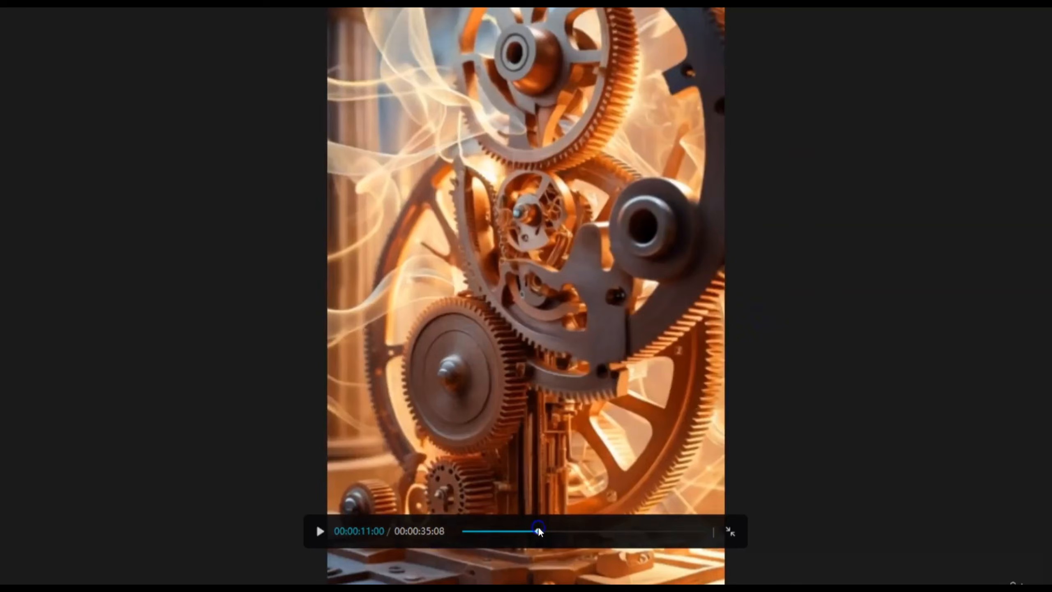
{"action": "key", "text": "space"}
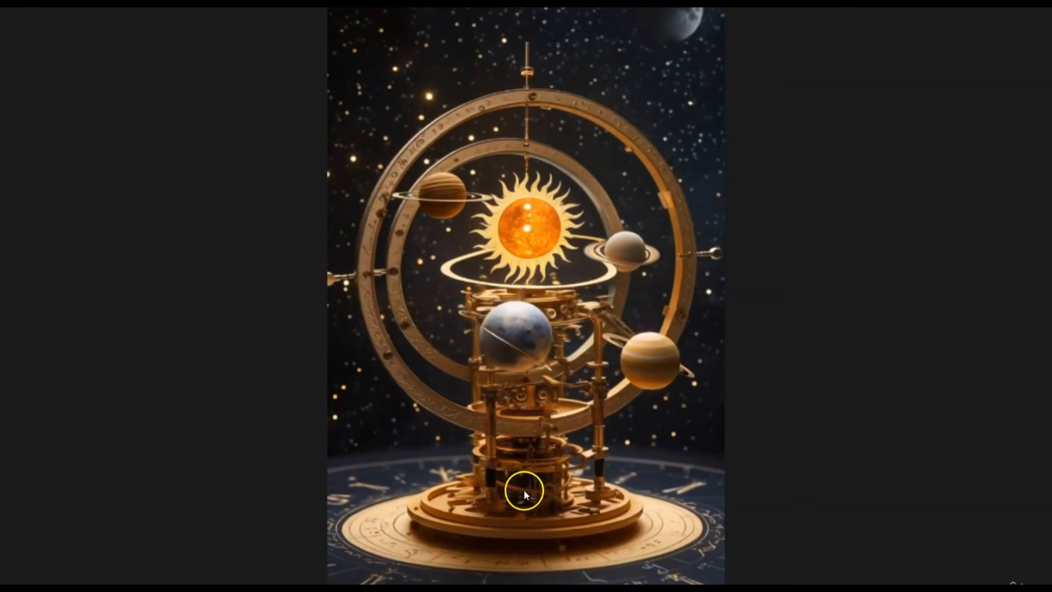
{"action": "mouse_move", "coordinate": [483, 527]}
{"action": "left_click", "coordinate": [319, 533]}
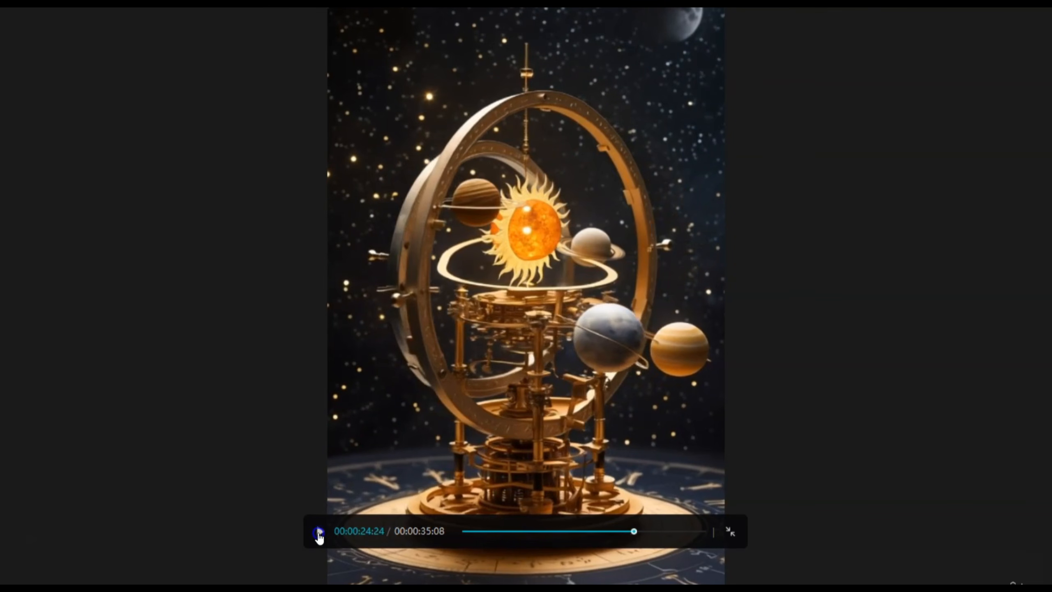
- Replay the end of the 6.jpg shot in full screen from 00:00:13:27, and return to the editor
{"action": "left_click_drag", "start_coordinate": [599, 534], "coordinate": [592, 534]}
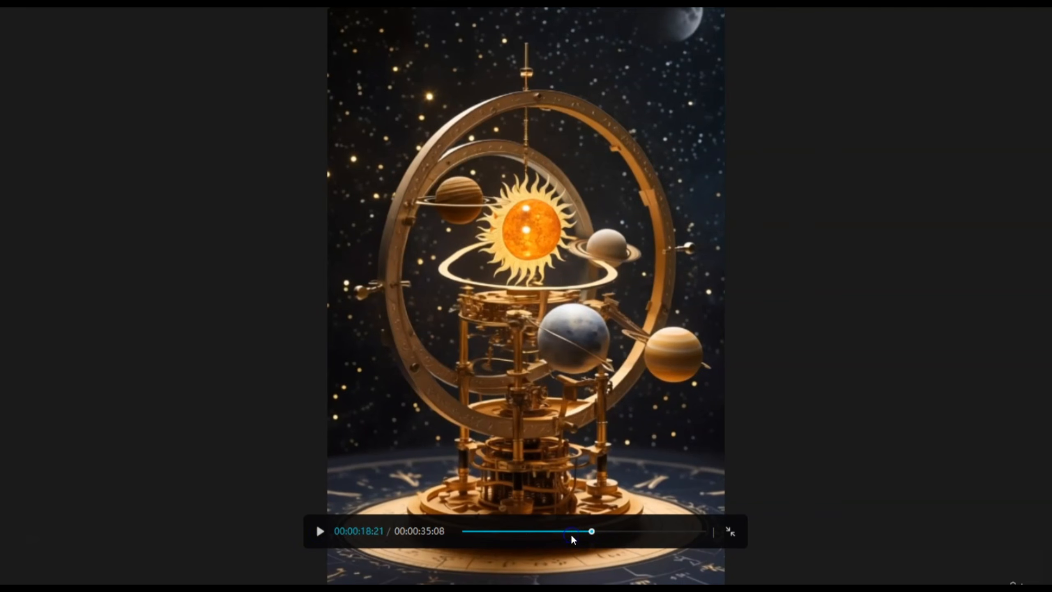
{"action": "left_click", "coordinate": [573, 532]}
{"action": "left_click", "coordinate": [559, 532]}
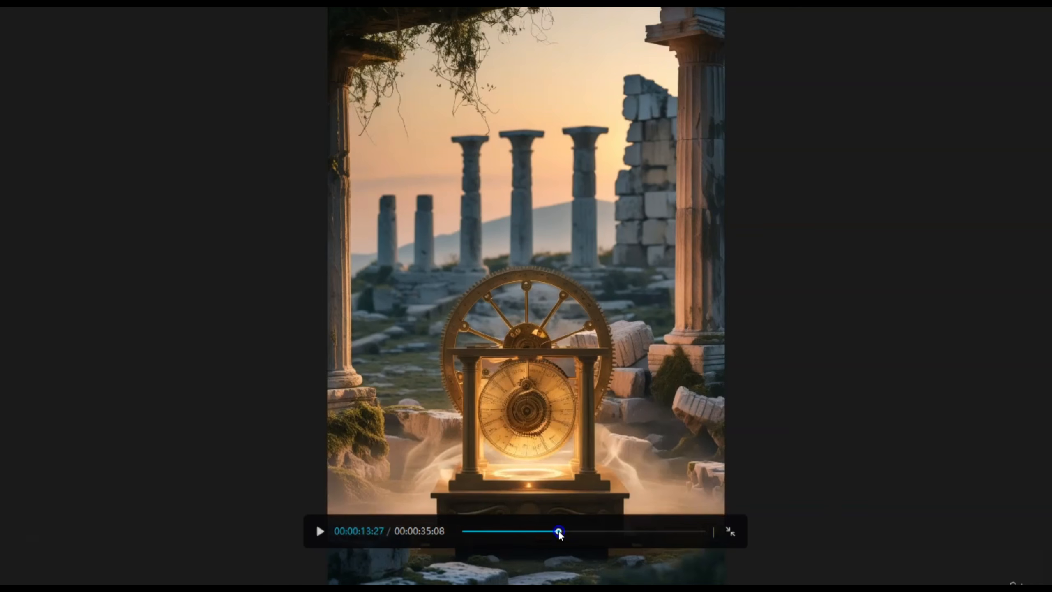
{"action": "key", "text": "space"}
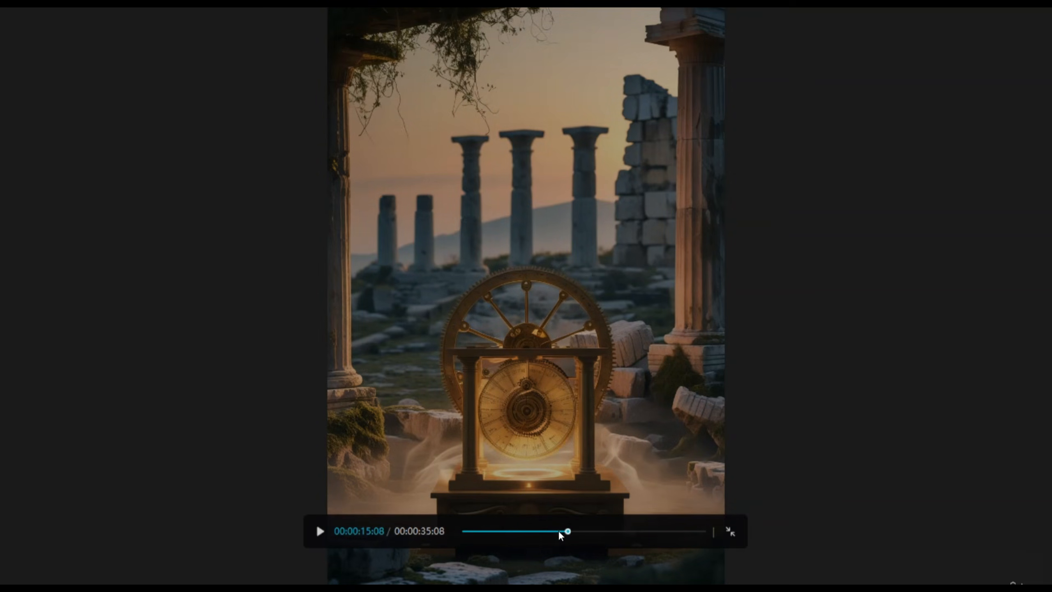
{"action": "left_click", "coordinate": [735, 531]}
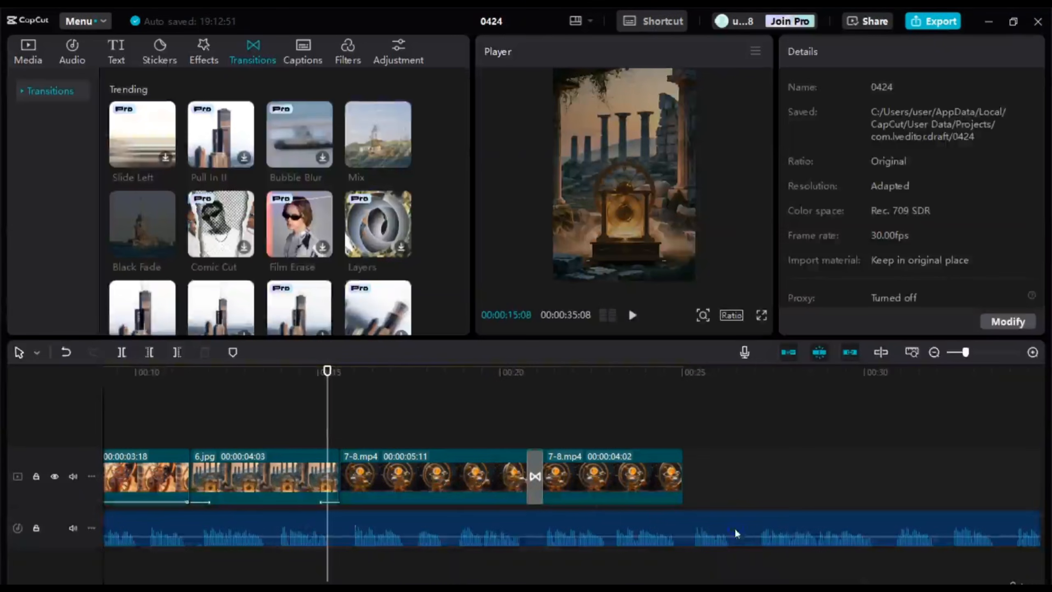
- Apply the Pan Left combo animation to the 6.jpg clip
{"action": "left_click", "coordinate": [253, 475]}
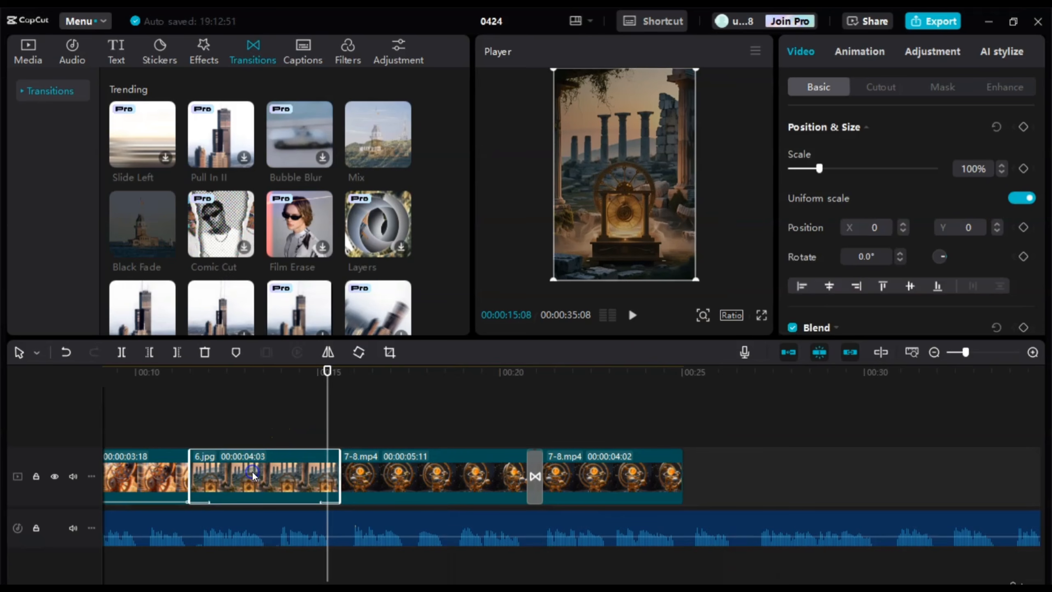
{"action": "left_click_drag", "start_coordinate": [323, 408], "coordinate": [280, 404]}
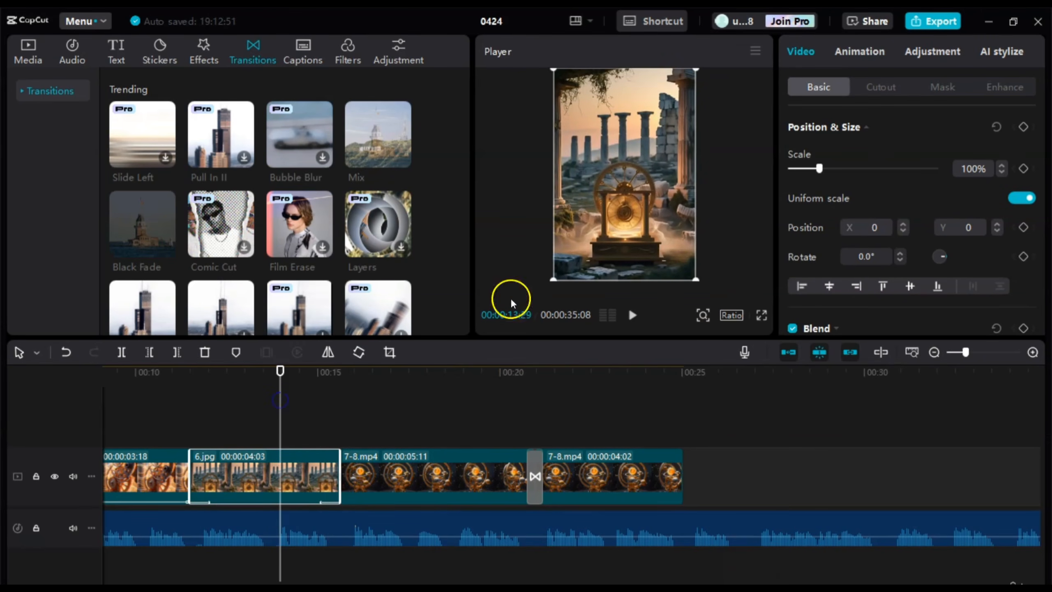
{"action": "left_click", "coordinate": [857, 50]}
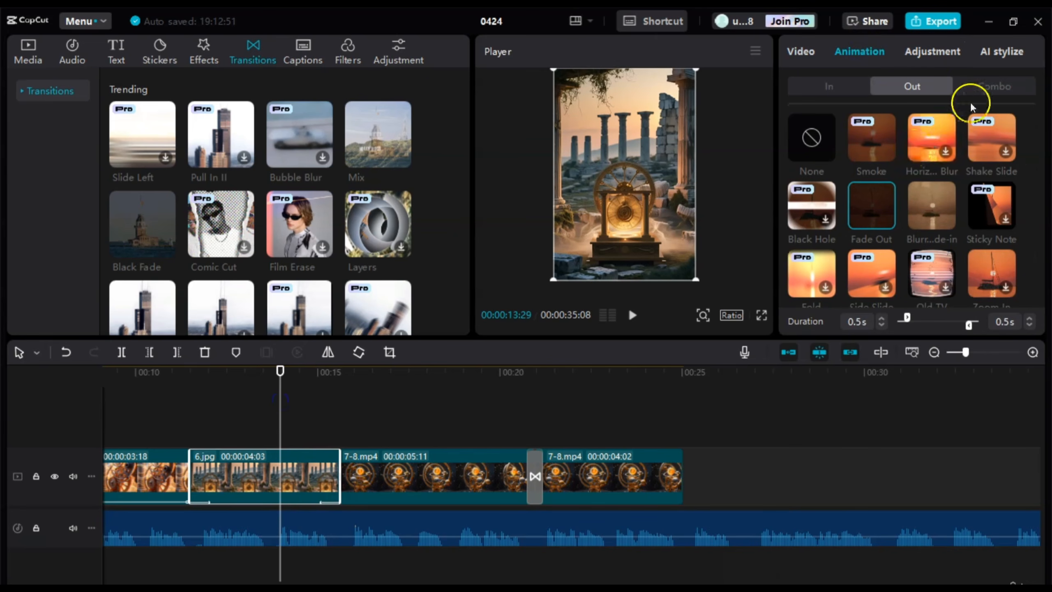
{"action": "left_click", "coordinate": [1001, 88]}
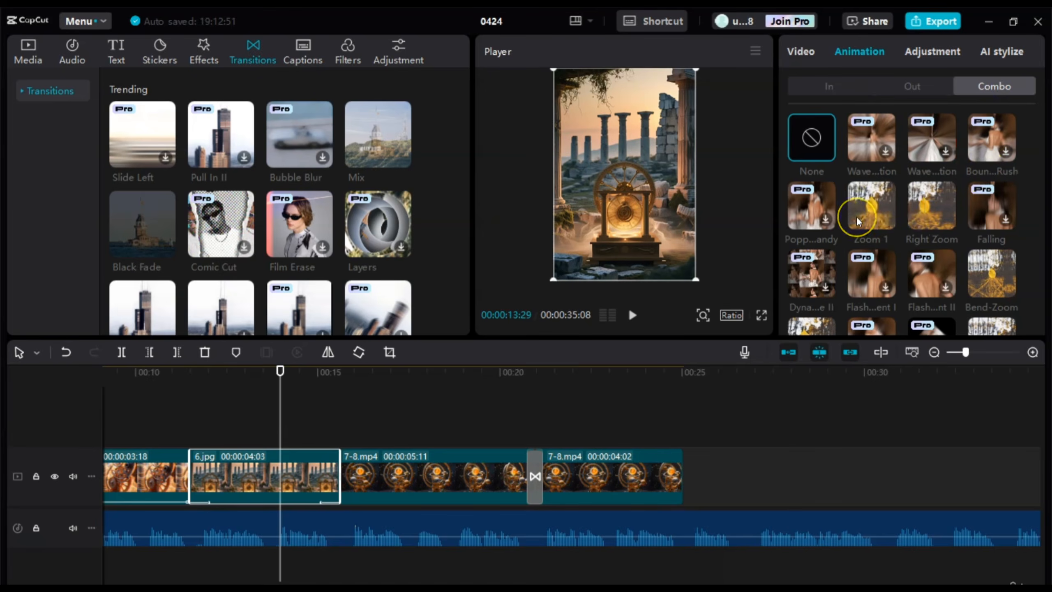
{"action": "scroll", "coordinate": [856, 216], "scroll_direction": "down", "scroll_amount": 3}
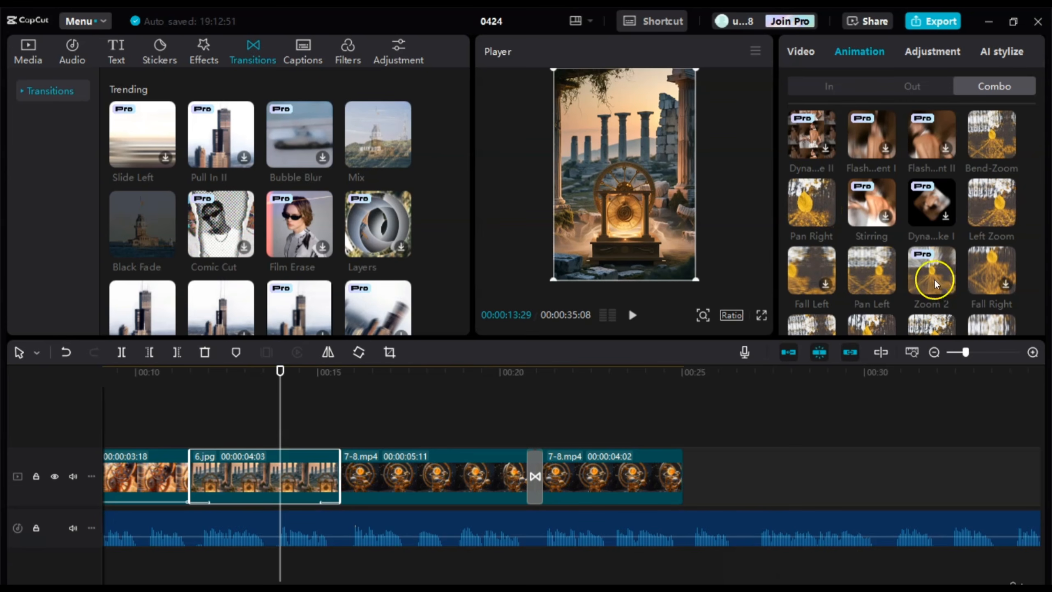
{"action": "left_click", "coordinate": [870, 280]}
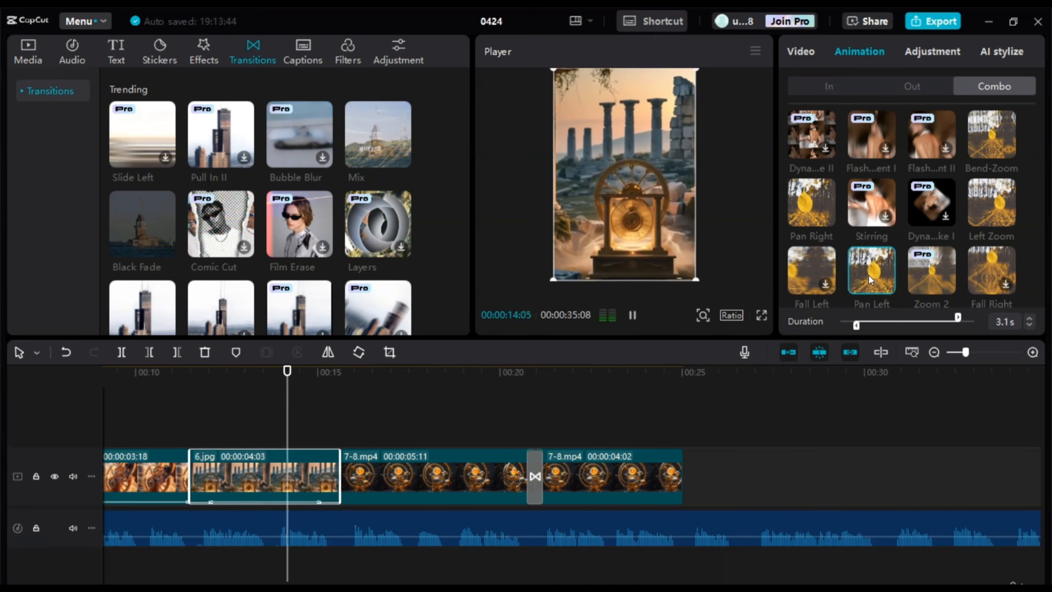
{"action": "scroll", "coordinate": [869, 275], "scroll_direction": "down", "scroll_amount": 2}
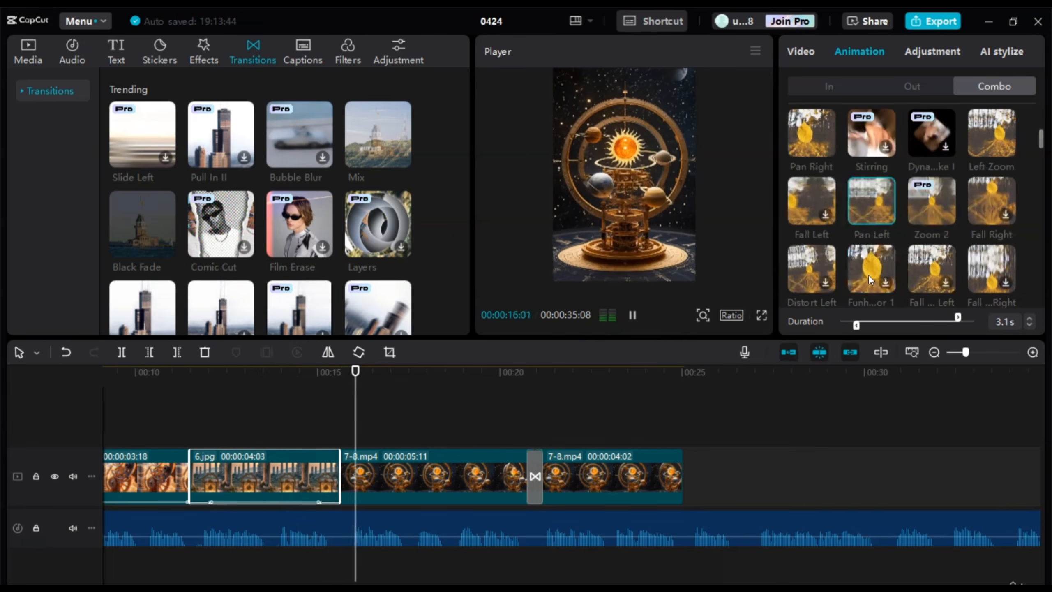
- Change the combo animation of the 6.jpg clip to Zoom 1
{"action": "left_click_drag", "start_coordinate": [868, 275], "coordinate": [200, 431]}
{"action": "left_click", "coordinate": [198, 428]}
{"action": "left_click", "coordinate": [186, 430]}
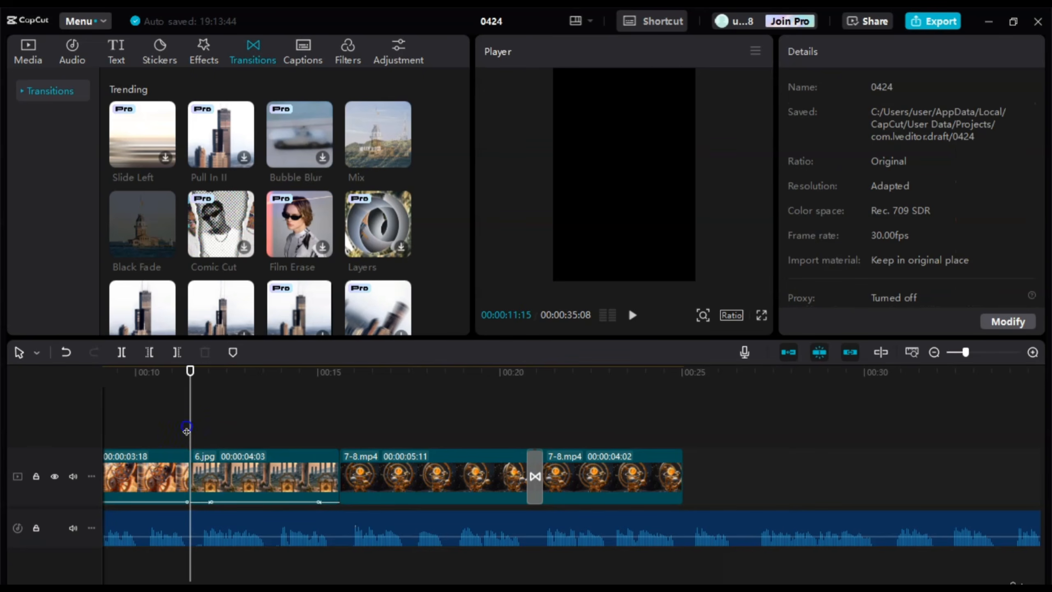
{"action": "left_click", "coordinate": [262, 468]}
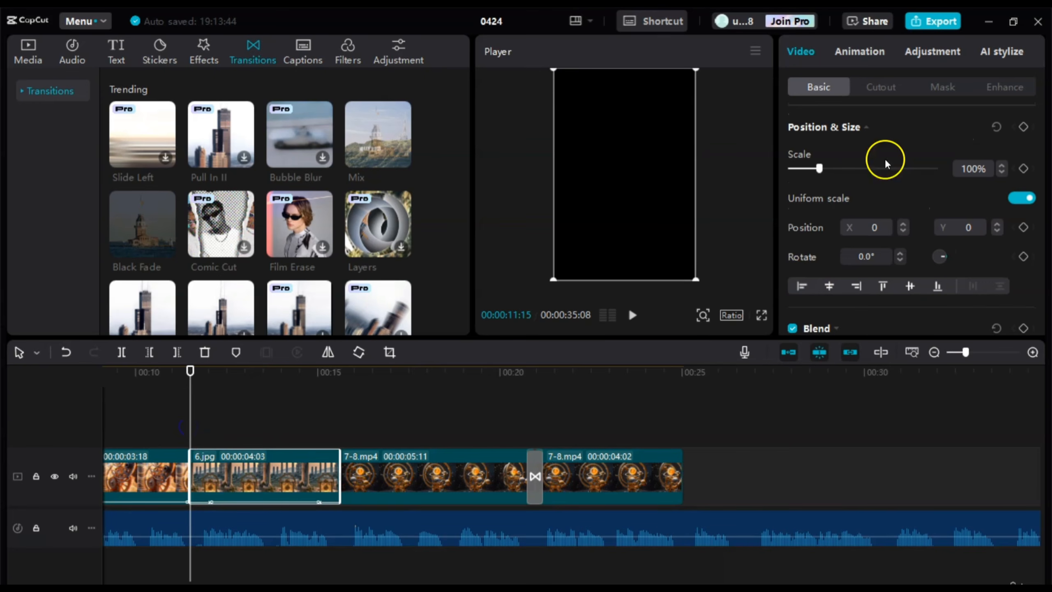
{"action": "left_click", "coordinate": [872, 51]}
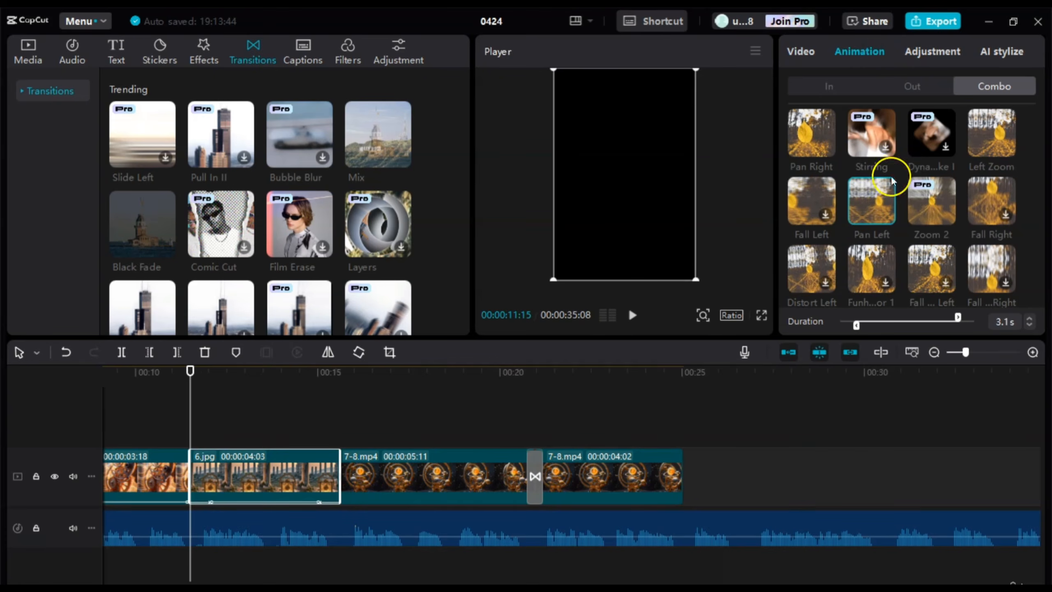
{"action": "scroll", "coordinate": [866, 213], "scroll_direction": "up", "scroll_amount": 5}
{"action": "left_click", "coordinate": [866, 212]}
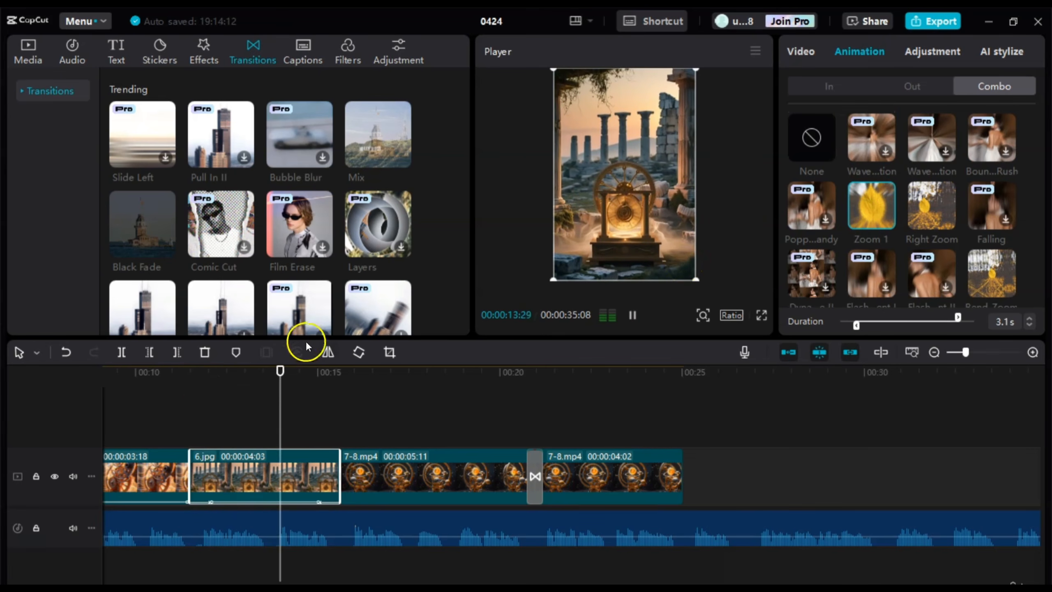
- Play back the cut from the gears shot into 6.jpg to check its animation, and scrub back to the video's start
{"action": "left_click", "coordinate": [168, 415]}
{"action": "key", "text": "space"}
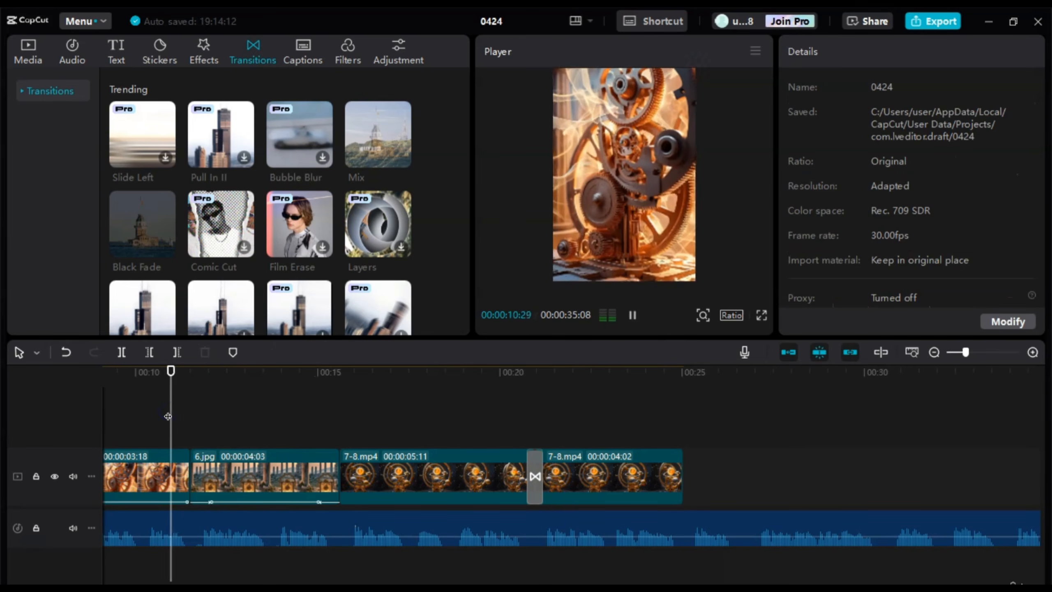
{"action": "key", "text": "space"}
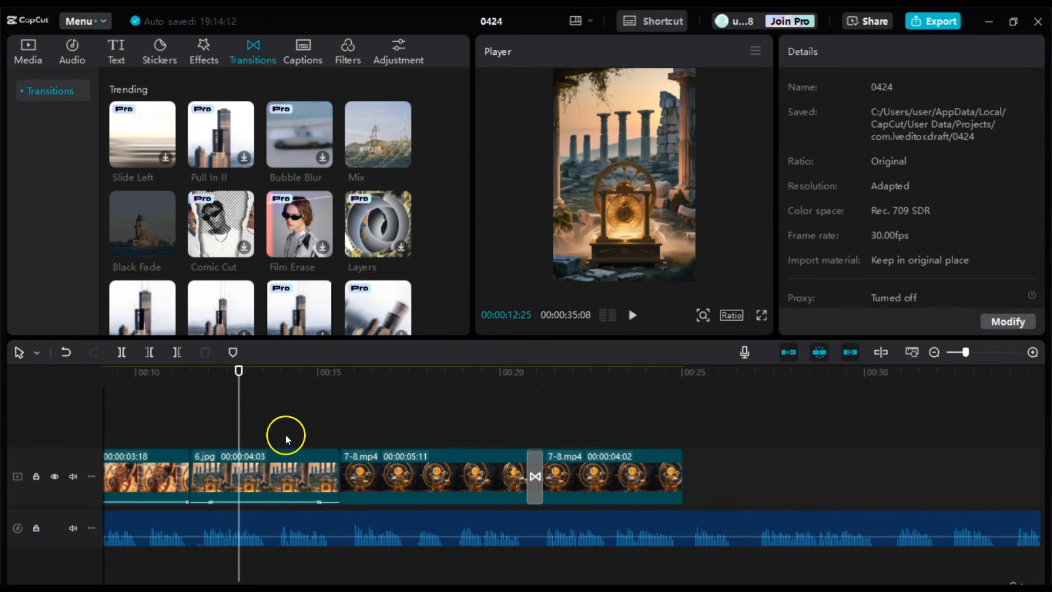
{"action": "left_click_drag", "start_coordinate": [240, 414], "coordinate": [163, 410]}
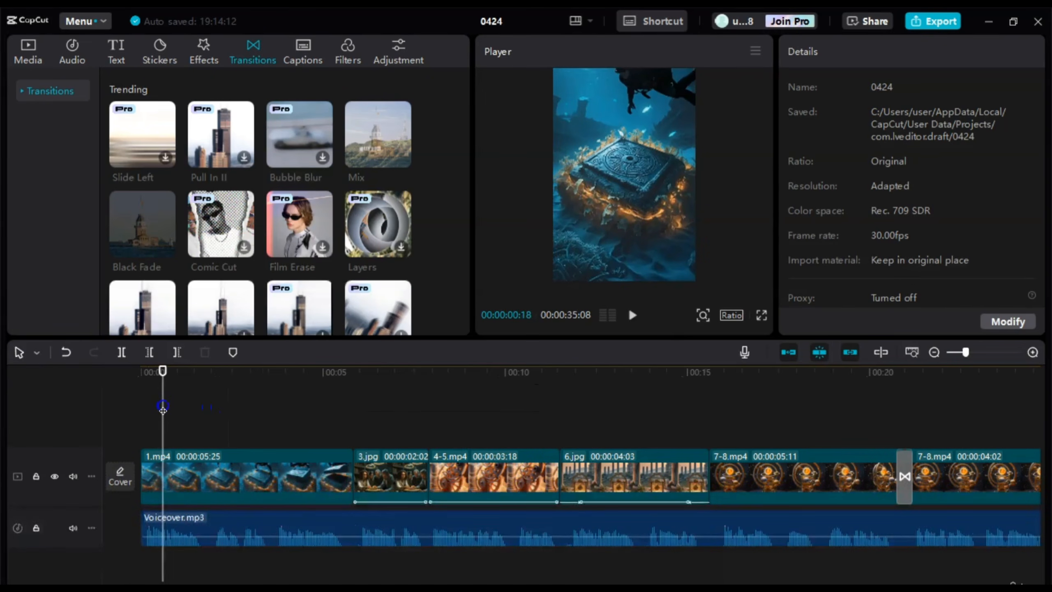
- Remove the In, Out and Combo animations from the 6.jpg clip by setting each to None
{"action": "left_click", "coordinate": [544, 437]}
{"action": "left_click", "coordinate": [597, 464]}
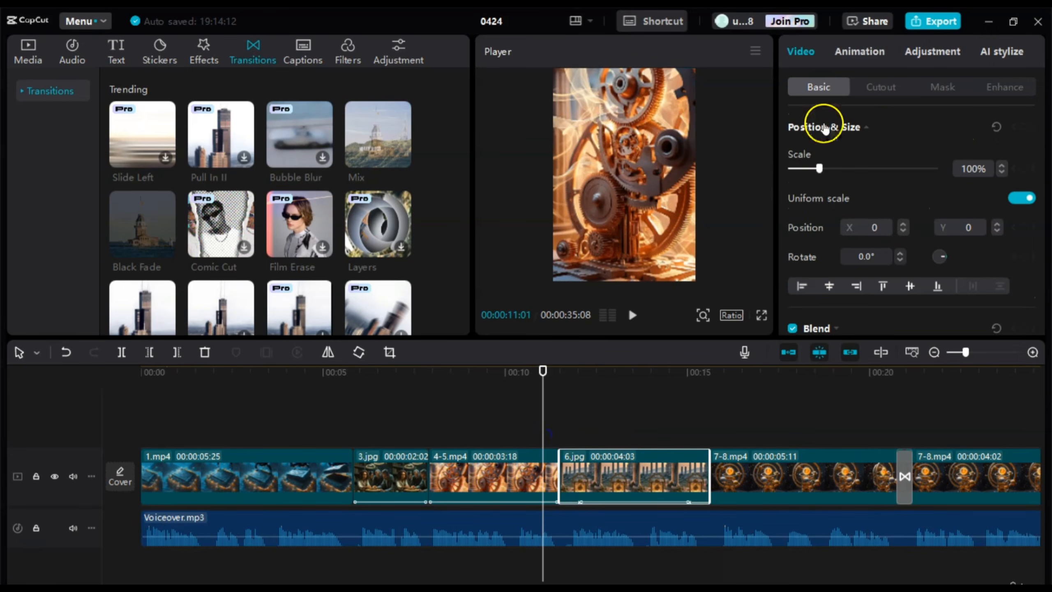
{"action": "left_click", "coordinate": [856, 53]}
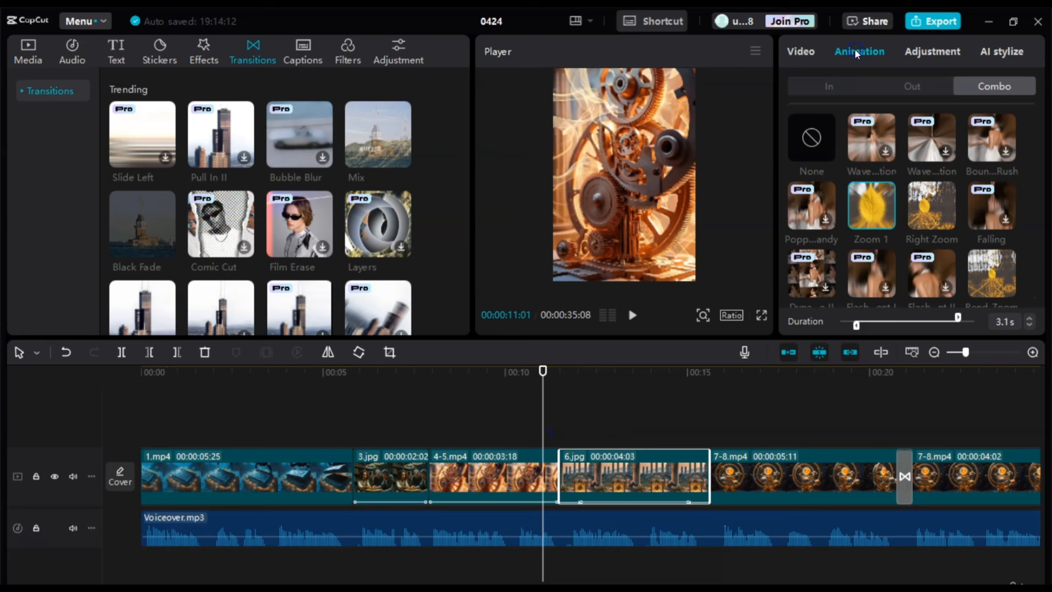
{"action": "left_click", "coordinate": [833, 83]}
{"action": "left_click", "coordinate": [817, 121]}
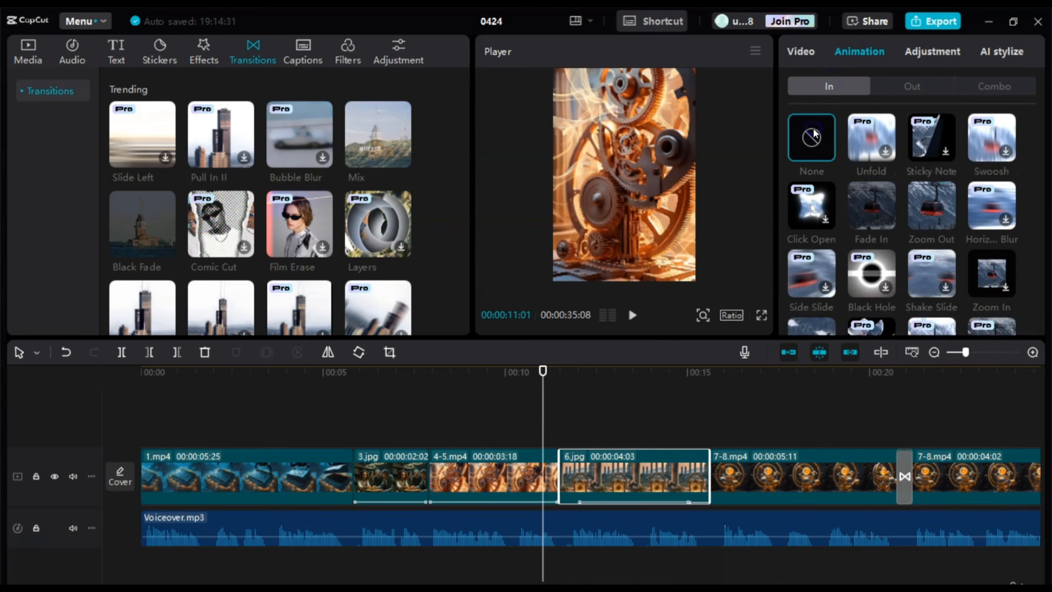
{"action": "left_click", "coordinate": [913, 88]}
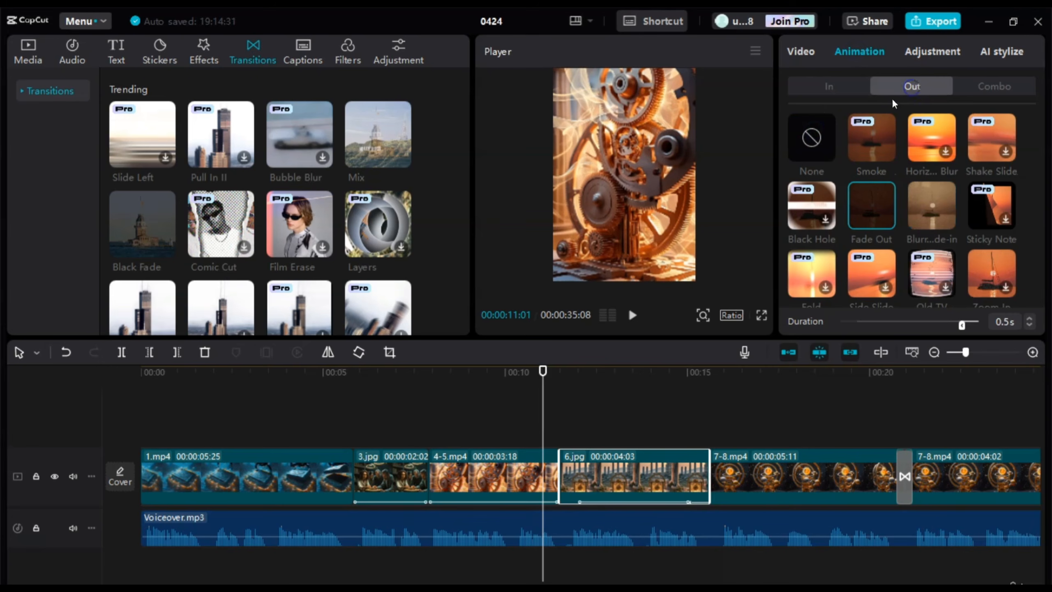
{"action": "left_click", "coordinate": [818, 143]}
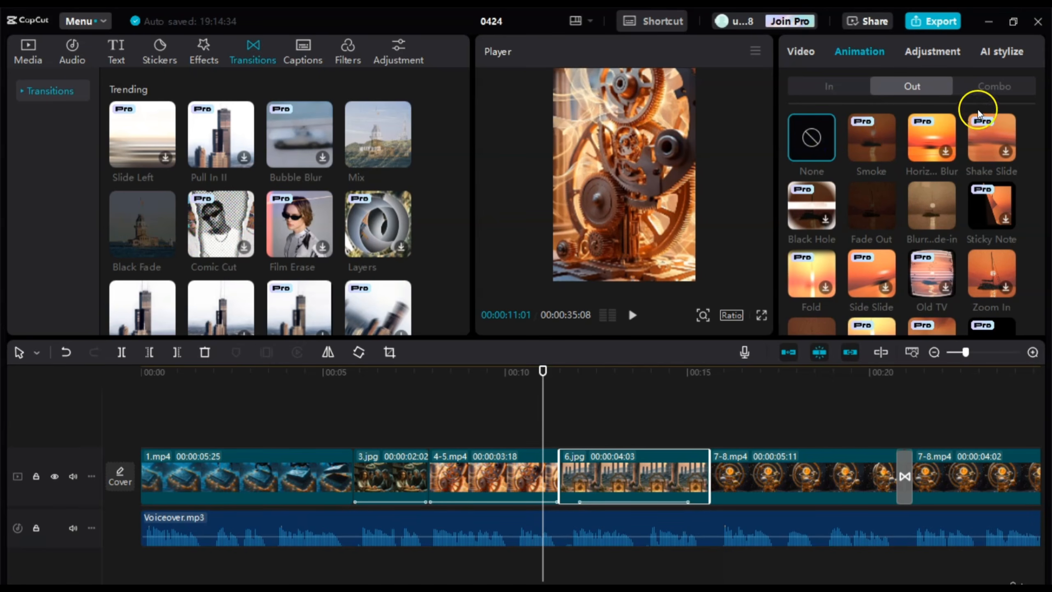
{"action": "left_click", "coordinate": [989, 91]}
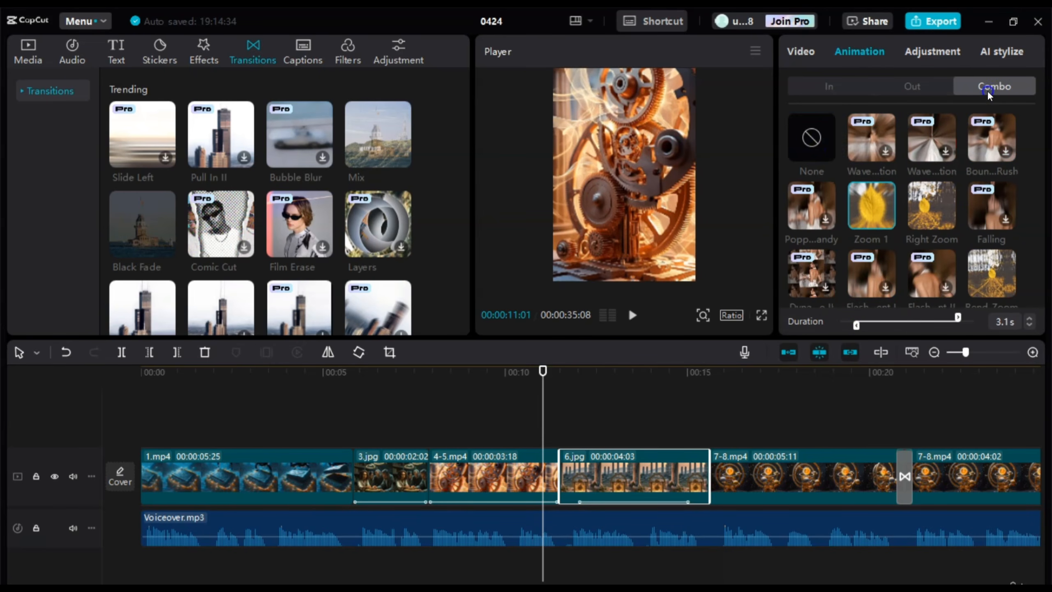
{"action": "left_click", "coordinate": [821, 139]}
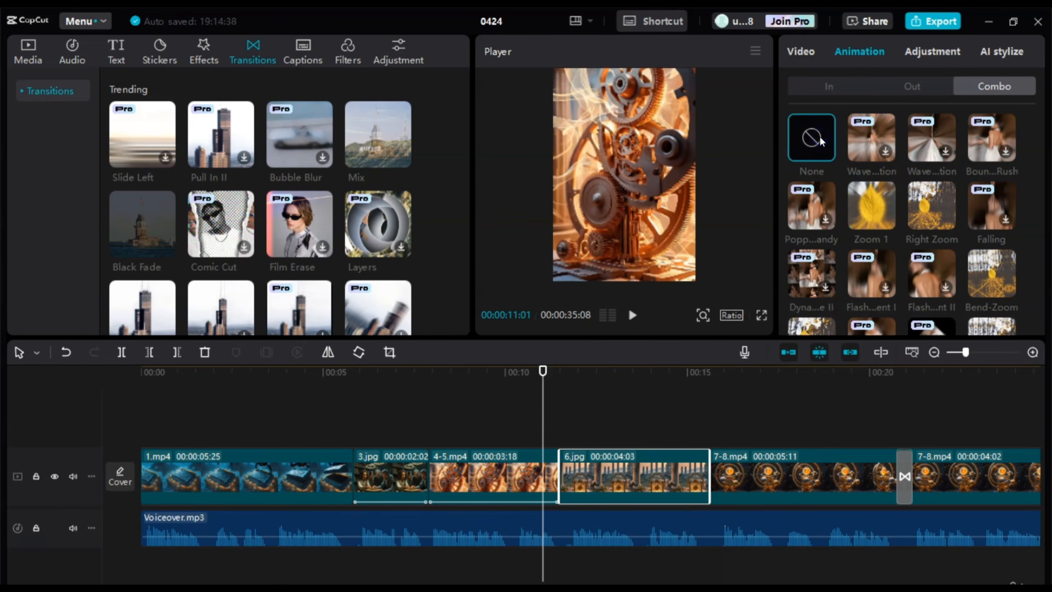
- Apply the Zoom 1 combo animation to the 6.jpg clip and play back the cut through the second 7-8.mp4 clip
{"action": "left_click", "coordinate": [871, 203]}
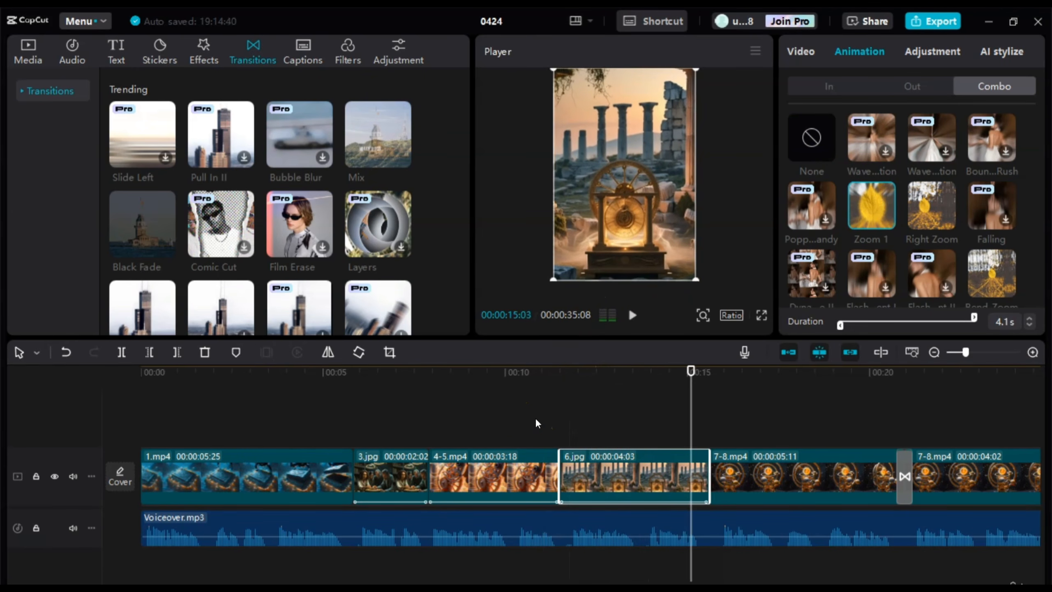
{"action": "left_click", "coordinate": [406, 427]}
{"action": "key", "text": "space"}
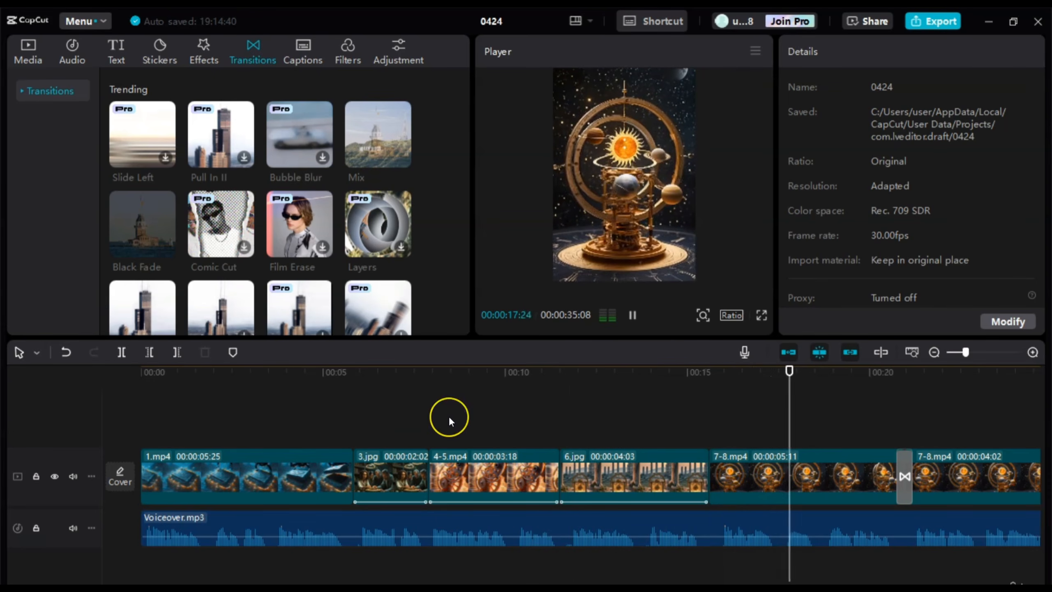
{"action": "scroll", "coordinate": [448, 416], "scroll_direction": "right", "scroll_amount": 5}
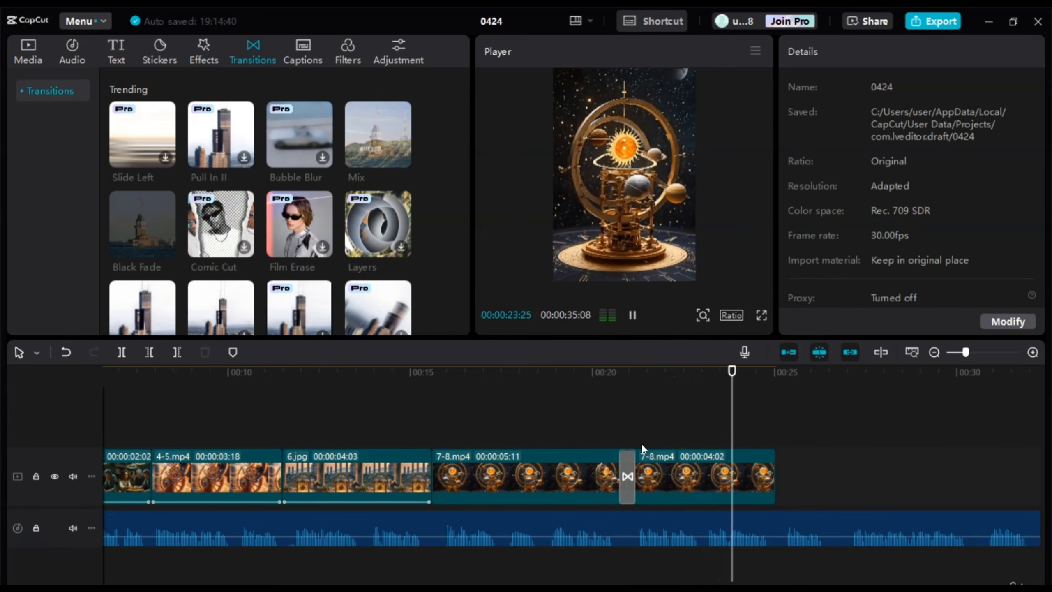
{"action": "key", "text": "space"}
- Add 9.mp4 from the project media to the main track directly after the second 7-8.mp4 clip
{"action": "left_click", "coordinate": [792, 416]}
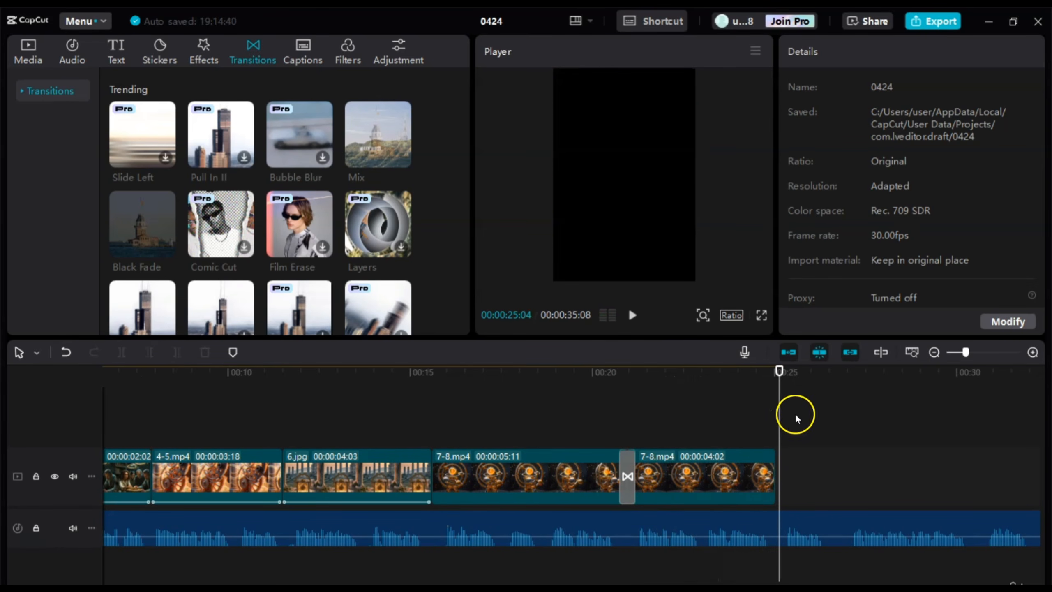
{"action": "left_click", "coordinate": [783, 415]}
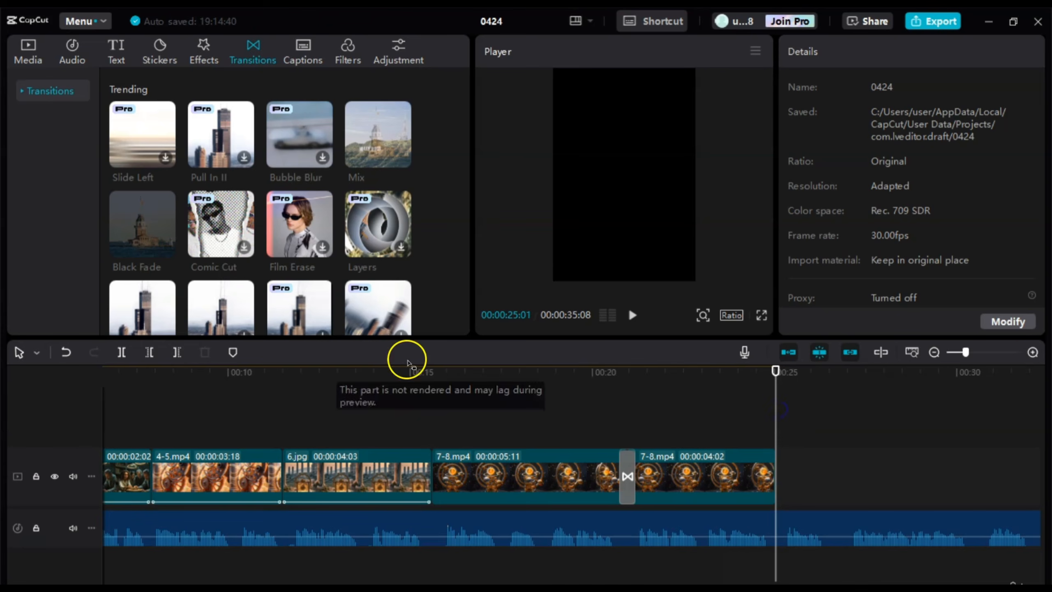
{"action": "left_click", "coordinate": [29, 51]}
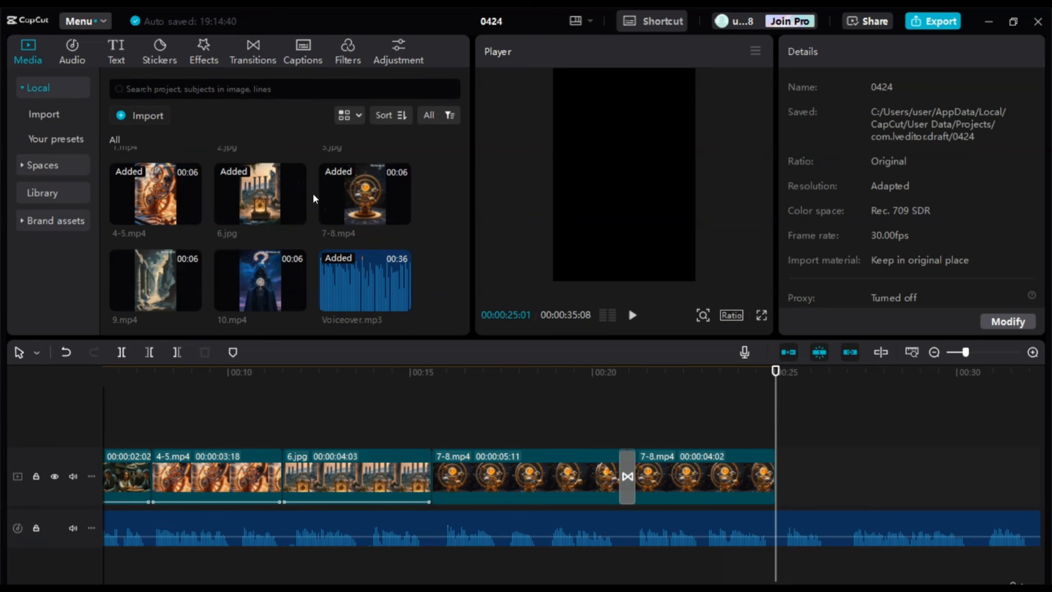
{"action": "left_click", "coordinate": [167, 279]}
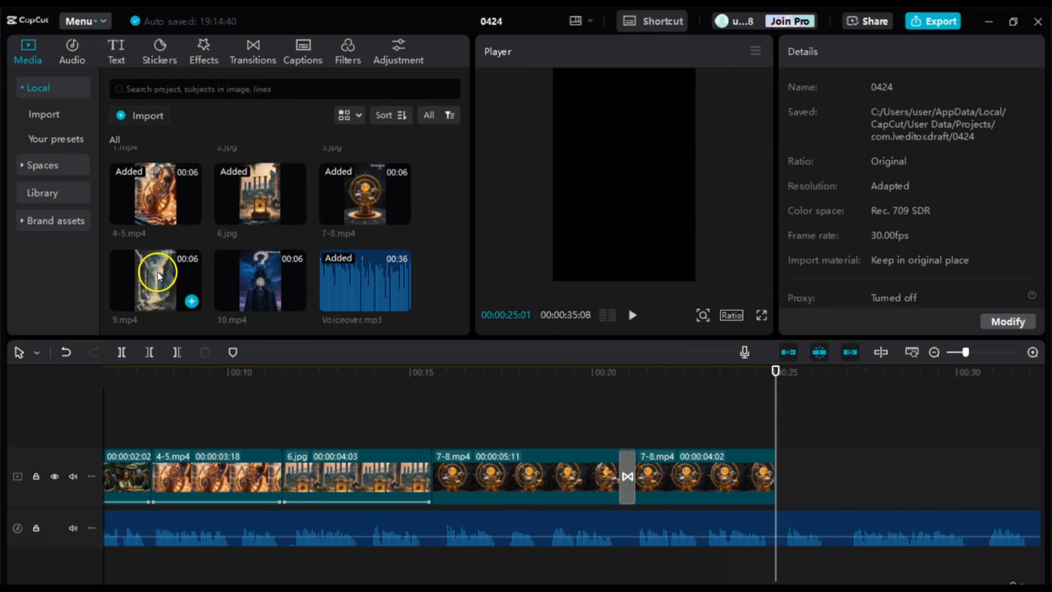
{"action": "left_click_drag", "start_coordinate": [201, 298], "coordinate": [597, 373]}
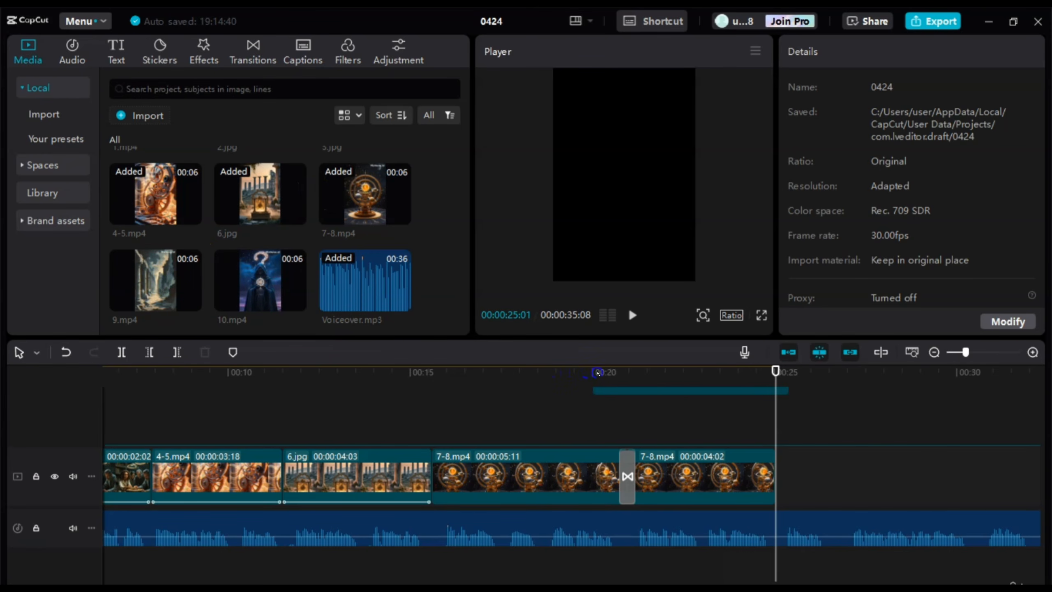
{"action": "left_click_drag", "start_coordinate": [759, 373], "coordinate": [780, 483]}
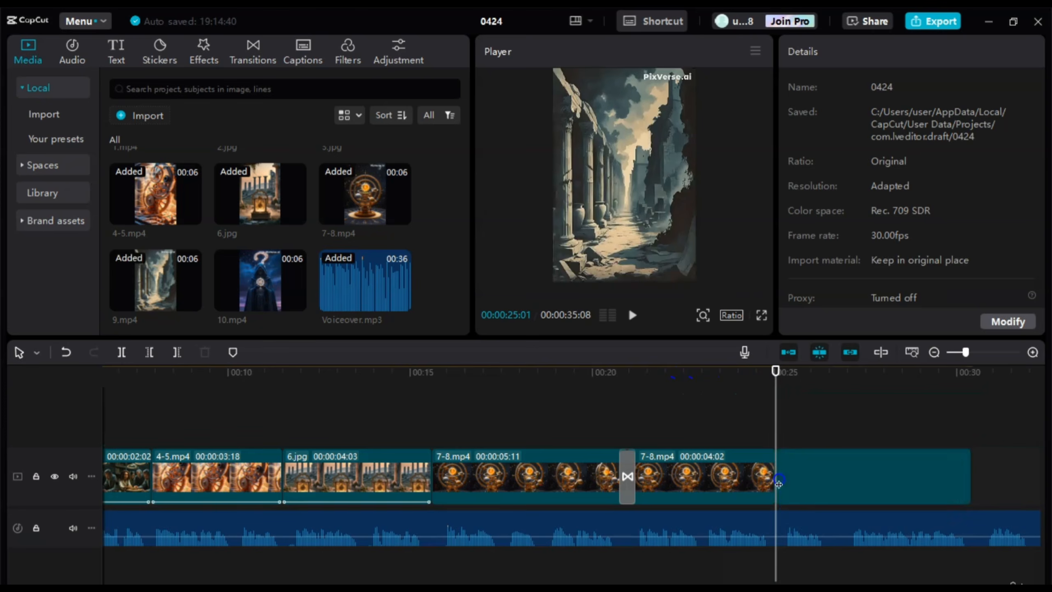
- Play back the 9.mp4 clip from just before its start to check it against the voiceover
{"action": "left_click", "coordinate": [370, 419]}
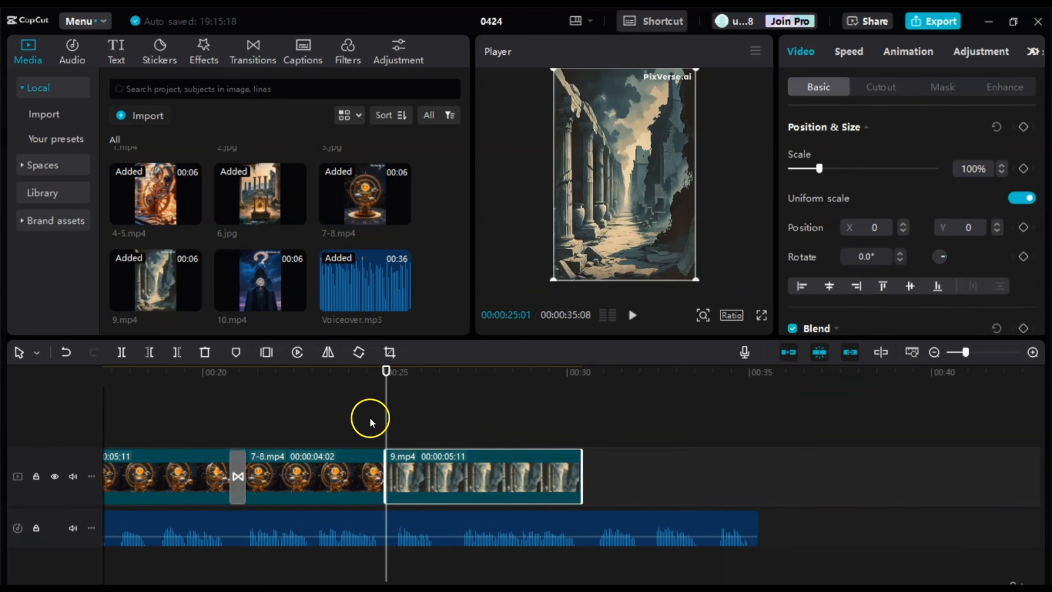
{"action": "key", "text": "space"}
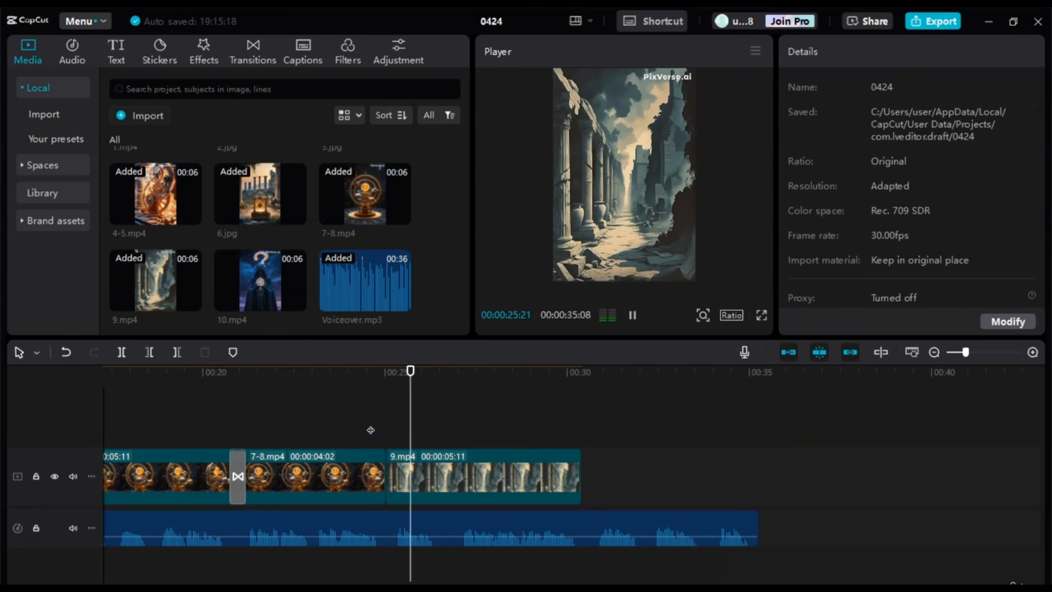
{"action": "key", "text": "space"}
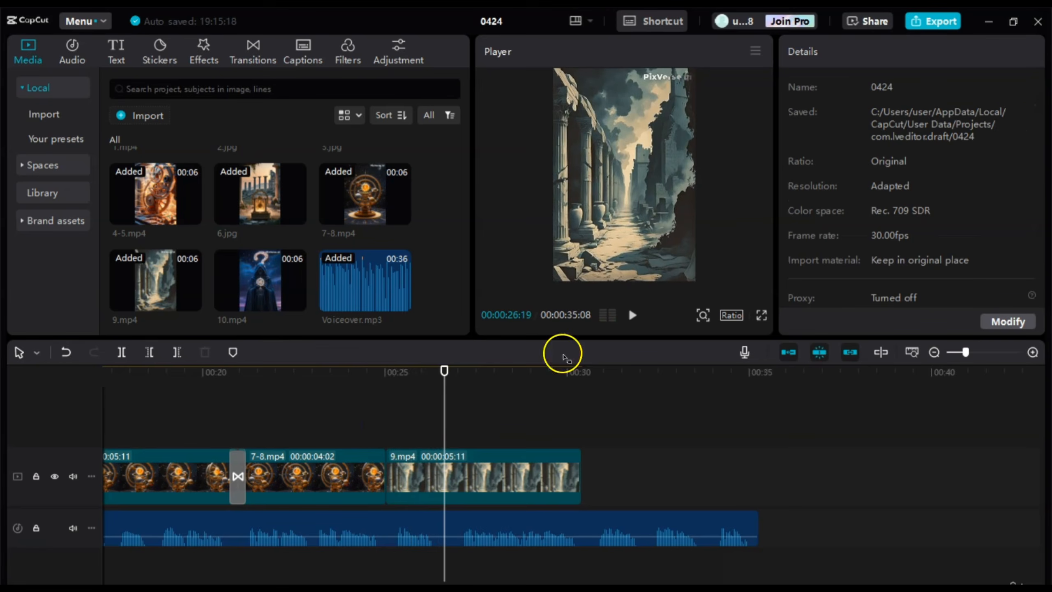
{"action": "left_click", "coordinate": [365, 438]}
{"action": "key", "text": "space"}
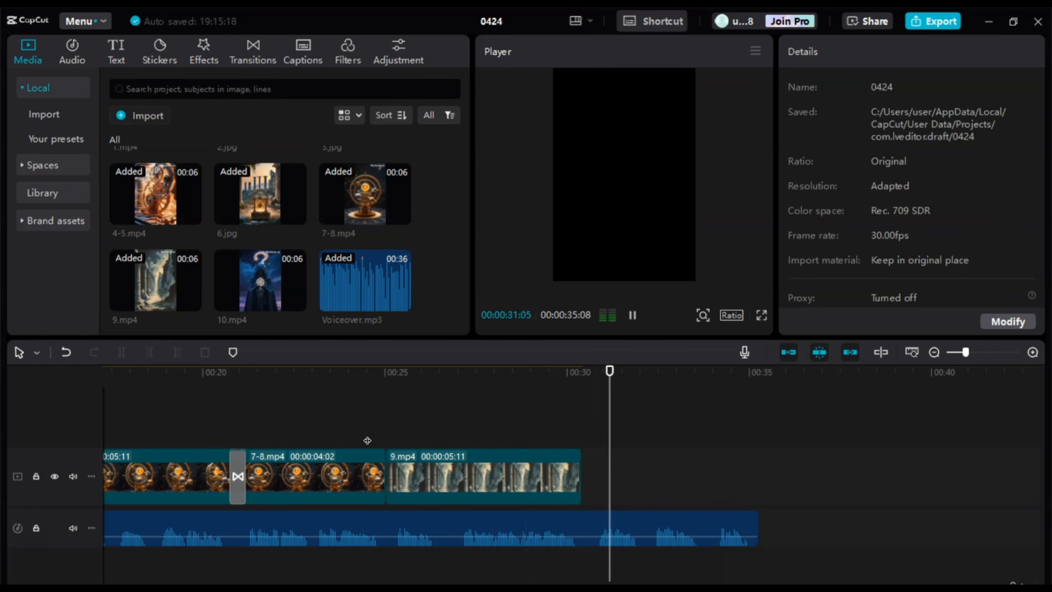
{"action": "key", "text": "space"}
- Scale the 9.mp4 clip up to 114% so its watermark falls outside the frame
{"action": "left_click", "coordinate": [530, 524]}
{"action": "left_click", "coordinate": [526, 487]}
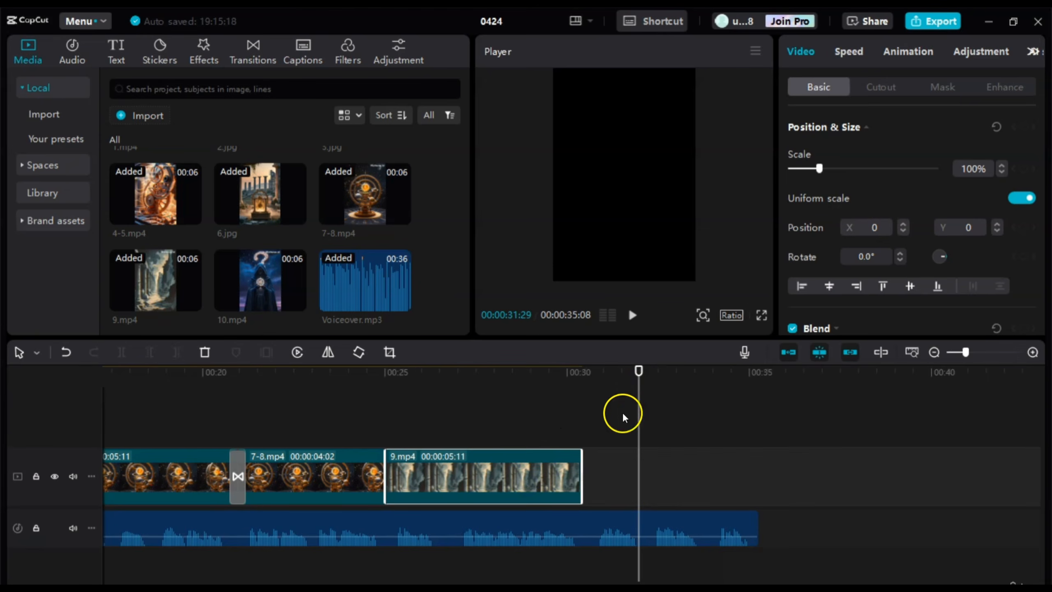
{"action": "left_click", "coordinate": [546, 412]}
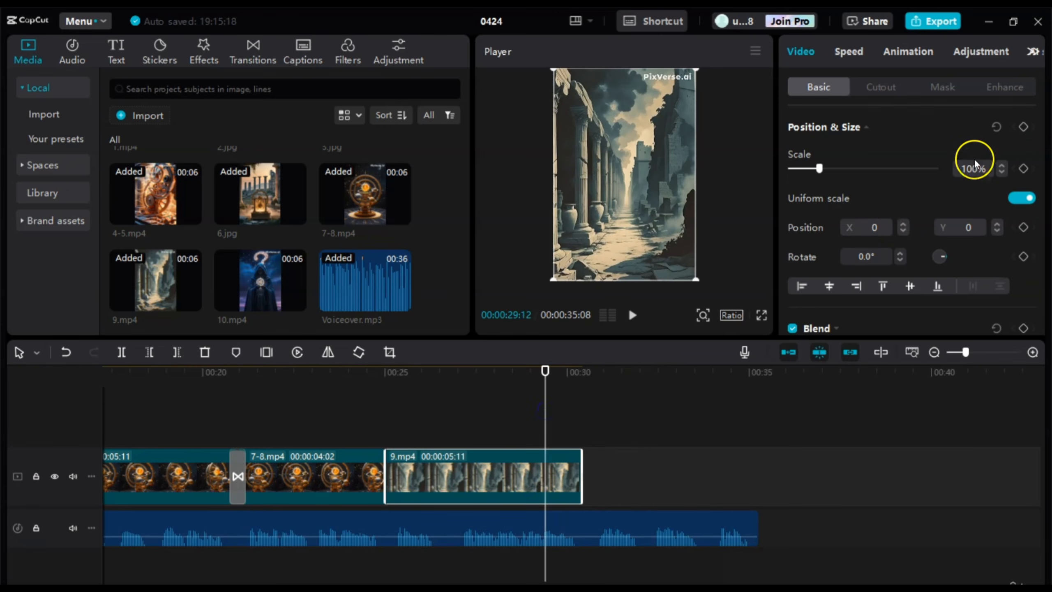
{"action": "left_click", "coordinate": [1002, 165]}
{"action": "left_click", "coordinate": [1001, 166]}
{"action": "left_click", "coordinate": [1001, 165]}
{"action": "left_click", "coordinate": [1002, 165]}
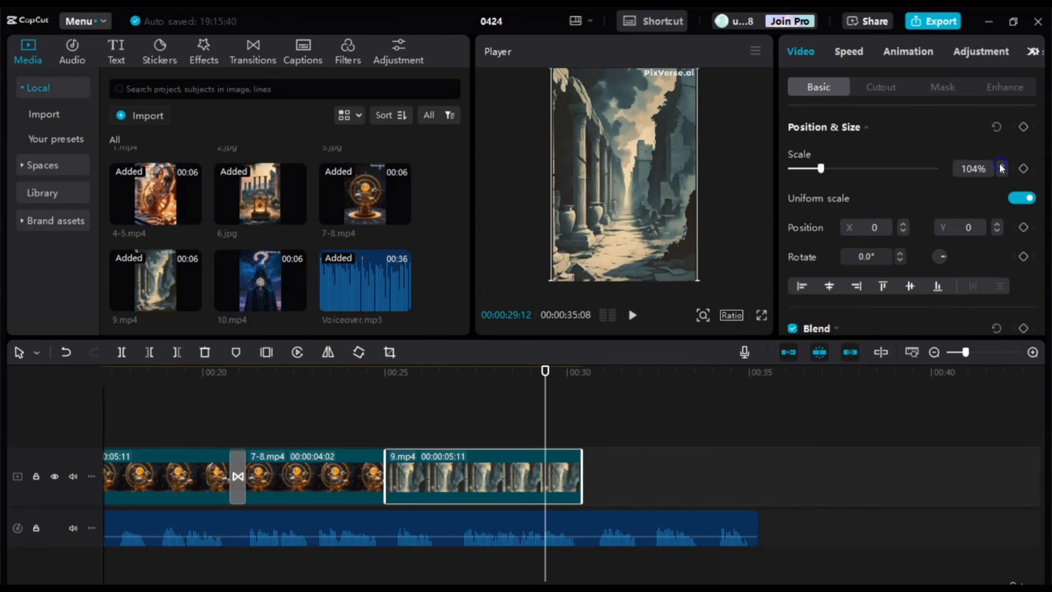
{"action": "left_click", "coordinate": [1002, 165]}
{"action": "left_click", "coordinate": [1001, 166]}
{"action": "left_click", "coordinate": [1002, 166]}
{"action": "left_click", "coordinate": [1001, 166]}
{"action": "left_click", "coordinate": [1002, 166]}
{"action": "left_click", "coordinate": [1001, 166]}
{"action": "left_click", "coordinate": [1002, 165]}
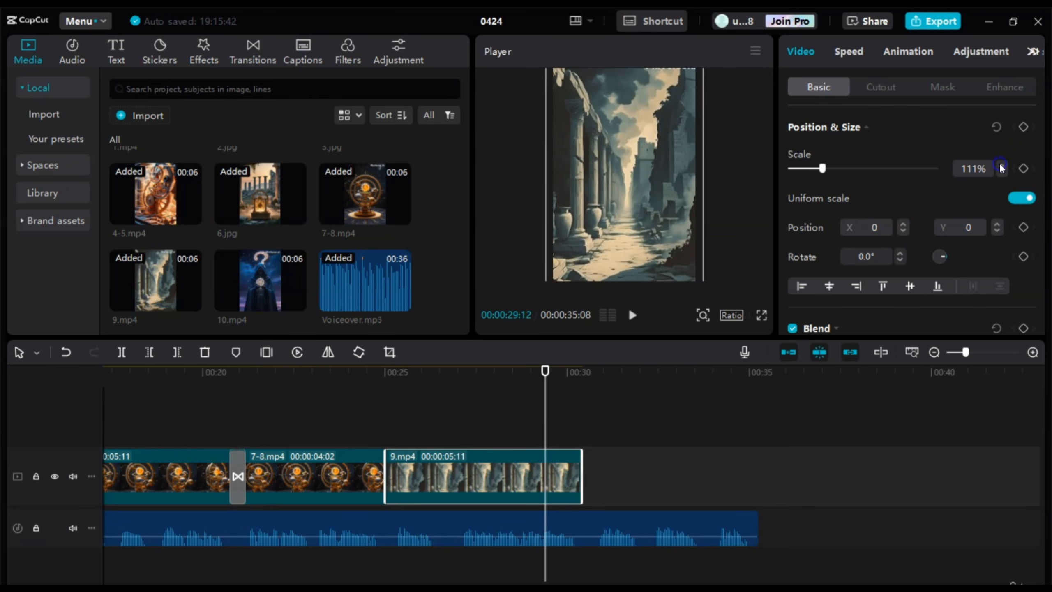
{"action": "left_click", "coordinate": [1002, 166]}
{"action": "left_click", "coordinate": [1002, 165]}
{"action": "left_click", "coordinate": [1002, 166]}
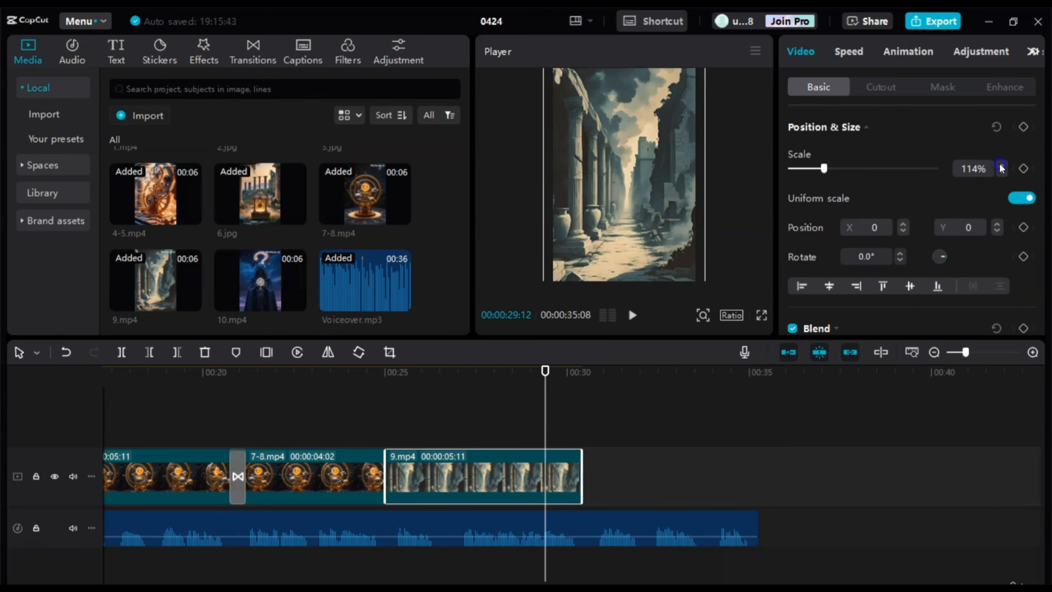
- Add 10.mp4 to the main track directly after the 9.mp4 clip and play it back
{"action": "left_click_drag", "start_coordinate": [545, 424], "coordinate": [580, 419]}
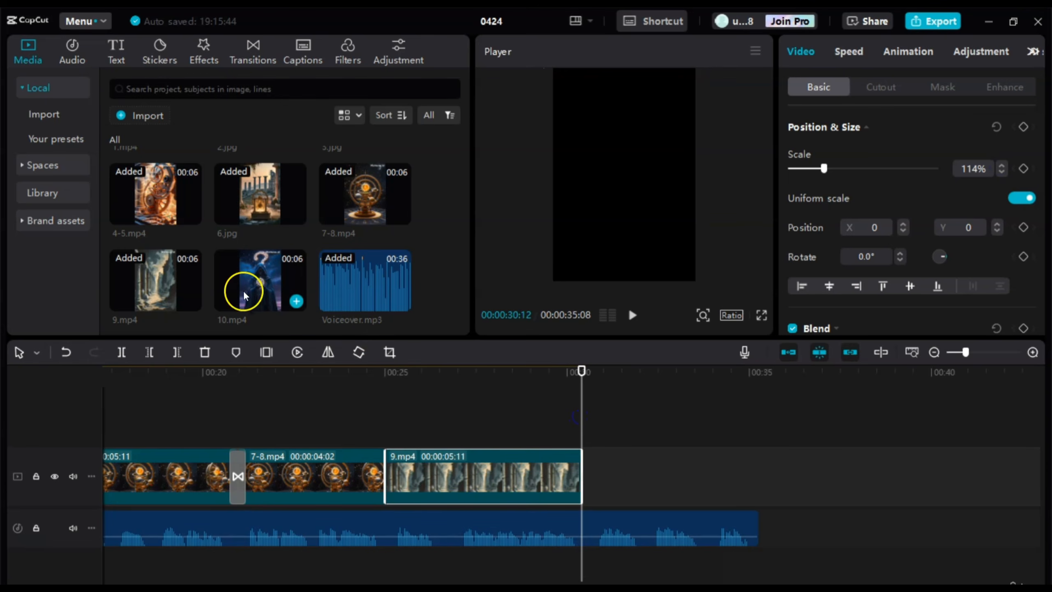
{"action": "left_click_drag", "start_coordinate": [249, 282], "coordinate": [583, 457]}
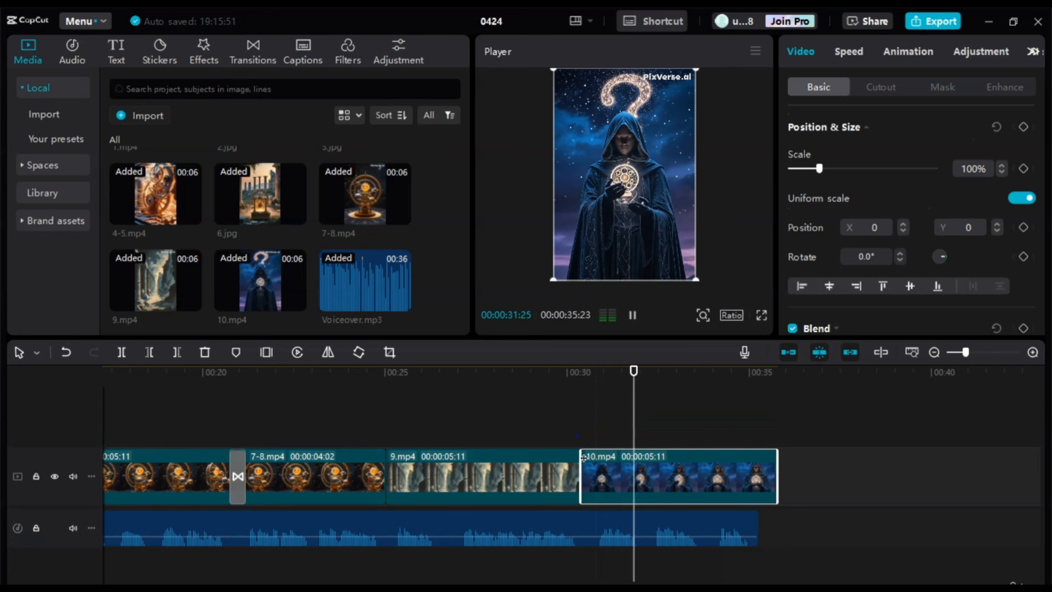
{"action": "key", "text": "space"}
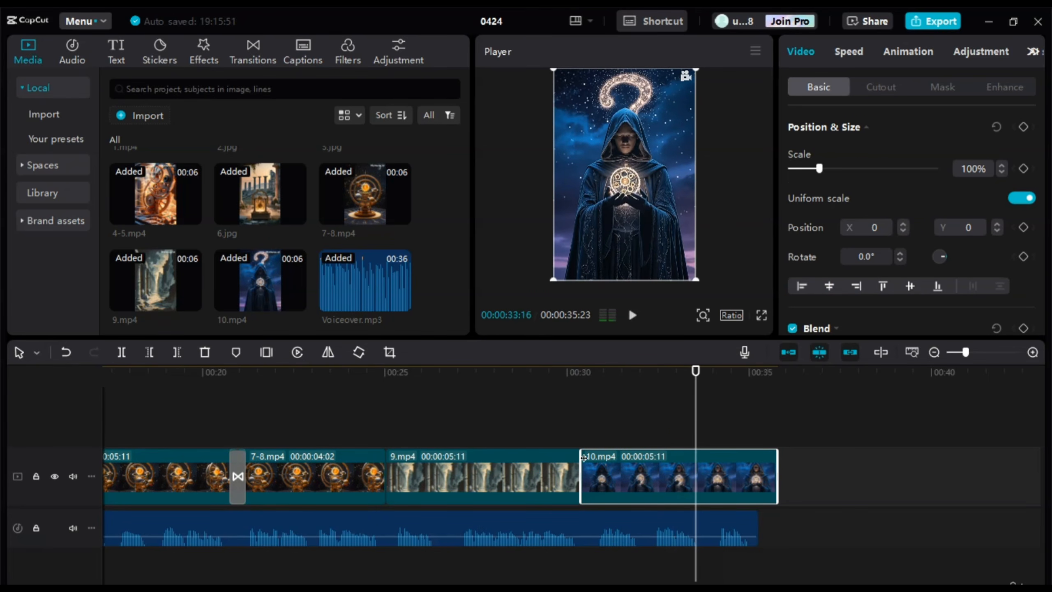
- Scale the 10.mp4 clip up to 114% so its watermark falls outside the frame
{"action": "left_click", "coordinate": [1002, 168]}
{"action": "left_click", "coordinate": [1002, 168]}
{"action": "left_click", "coordinate": [1002, 168]}
{"action": "left_click", "coordinate": [1002, 168]}
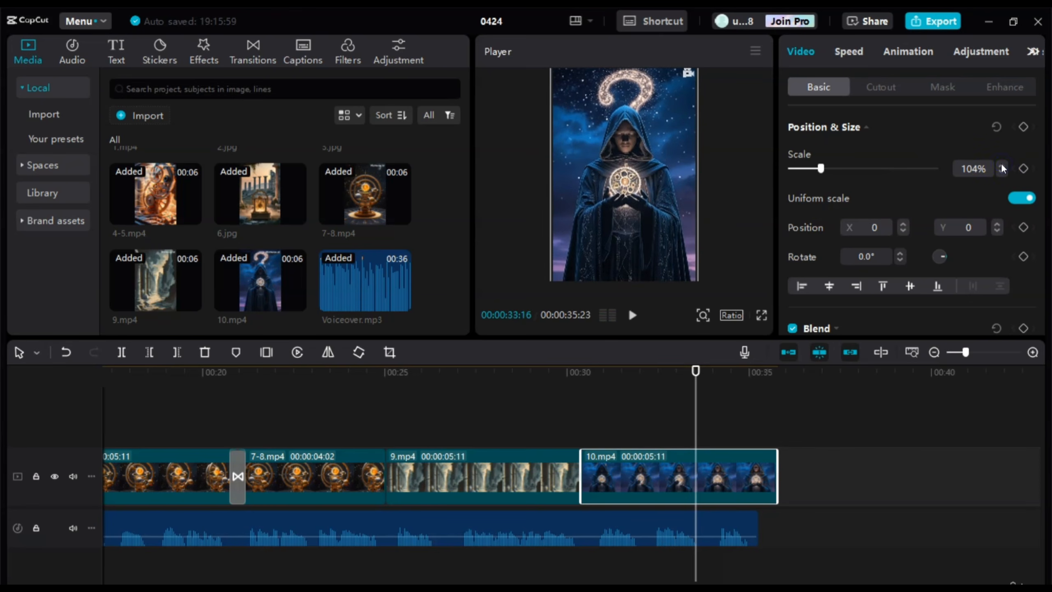
{"action": "key", "text": "space"}
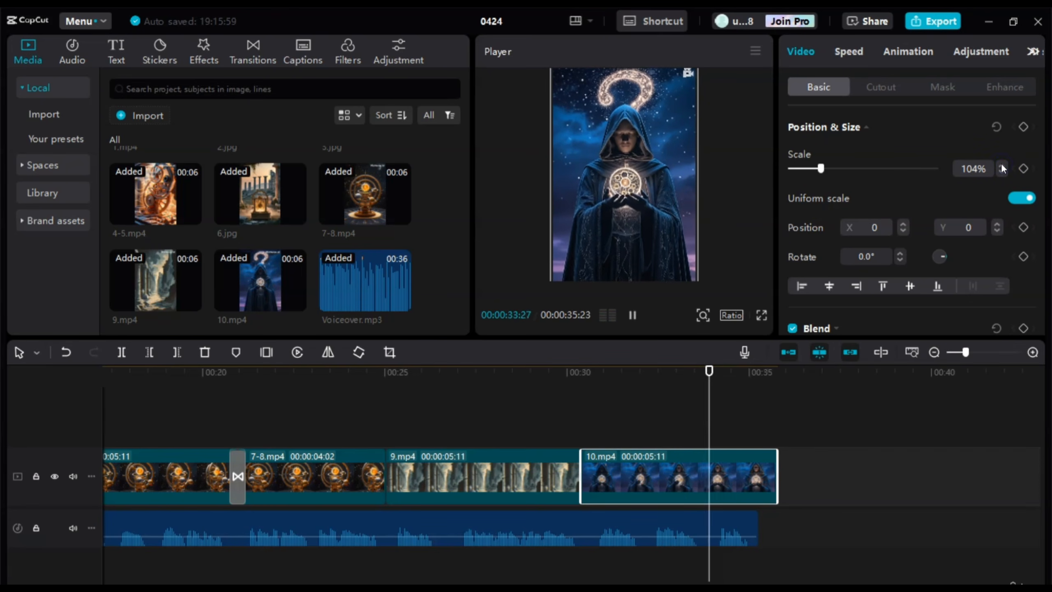
{"action": "left_click", "coordinate": [1002, 167]}
{"action": "left_click", "coordinate": [1002, 167]}
{"action": "left_click", "coordinate": [1002, 168]}
{"action": "left_click", "coordinate": [1002, 167]}
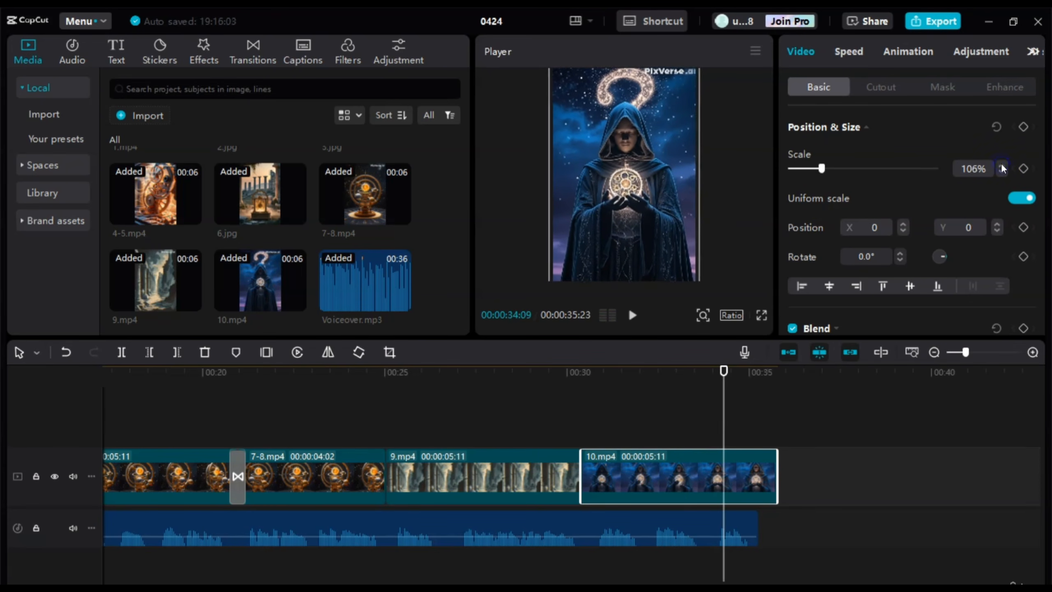
{"action": "left_click", "coordinate": [1002, 168]}
{"action": "left_click", "coordinate": [1002, 167]}
{"action": "left_click", "coordinate": [1002, 168]}
{"action": "left_click", "coordinate": [1002, 167]}
{"action": "left_click", "coordinate": [1002, 168]}
{"action": "left_click", "coordinate": [1002, 167]}
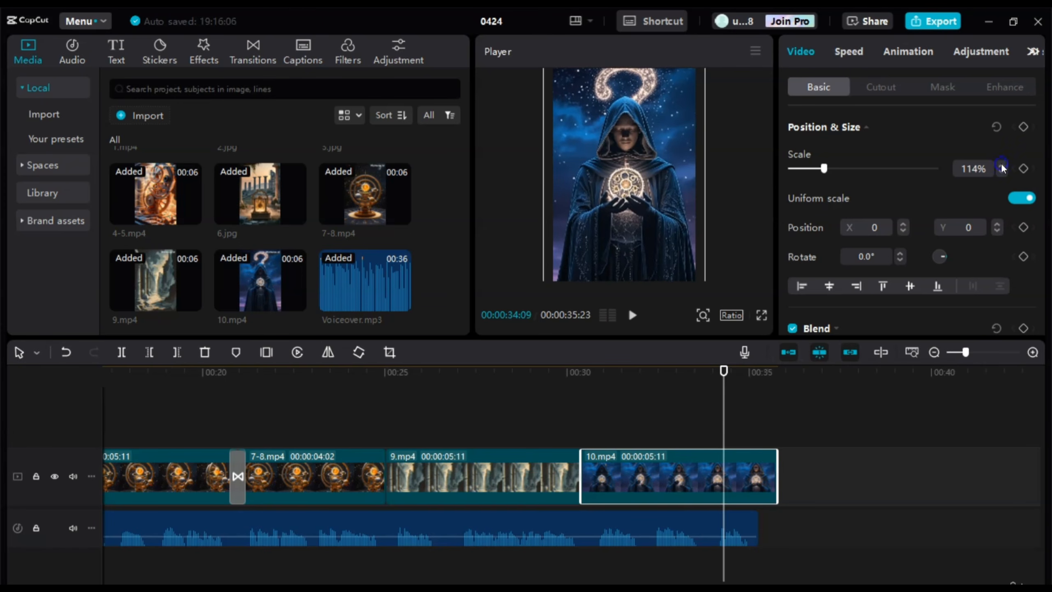
- Play the video in full screen from near the end of the second 7-8.mp4 clip through to the end
{"action": "left_click", "coordinate": [355, 432]}
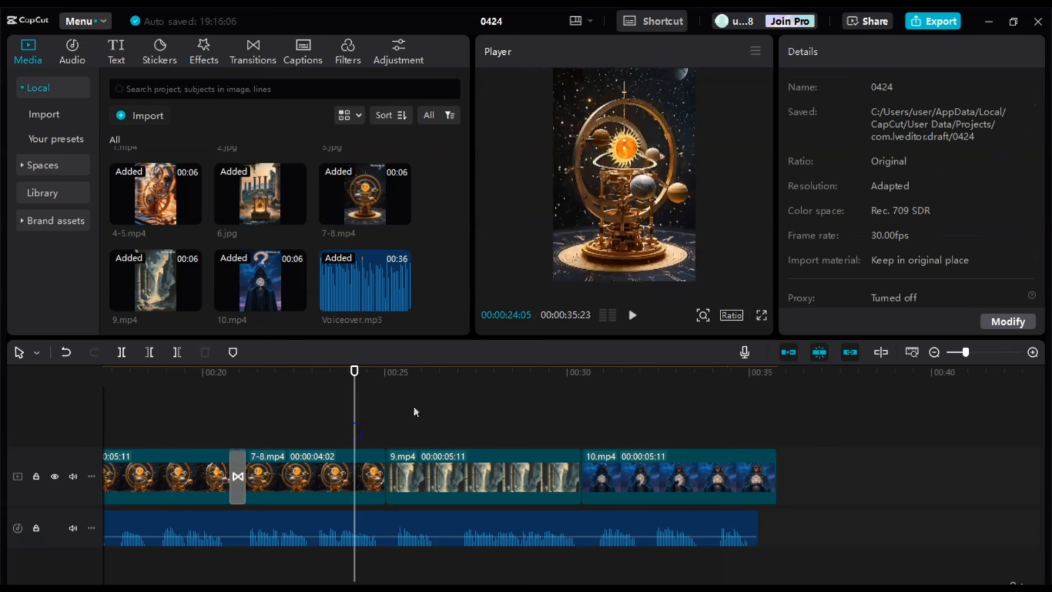
{"action": "left_click", "coordinate": [760, 315]}
{"action": "key", "text": "space"}
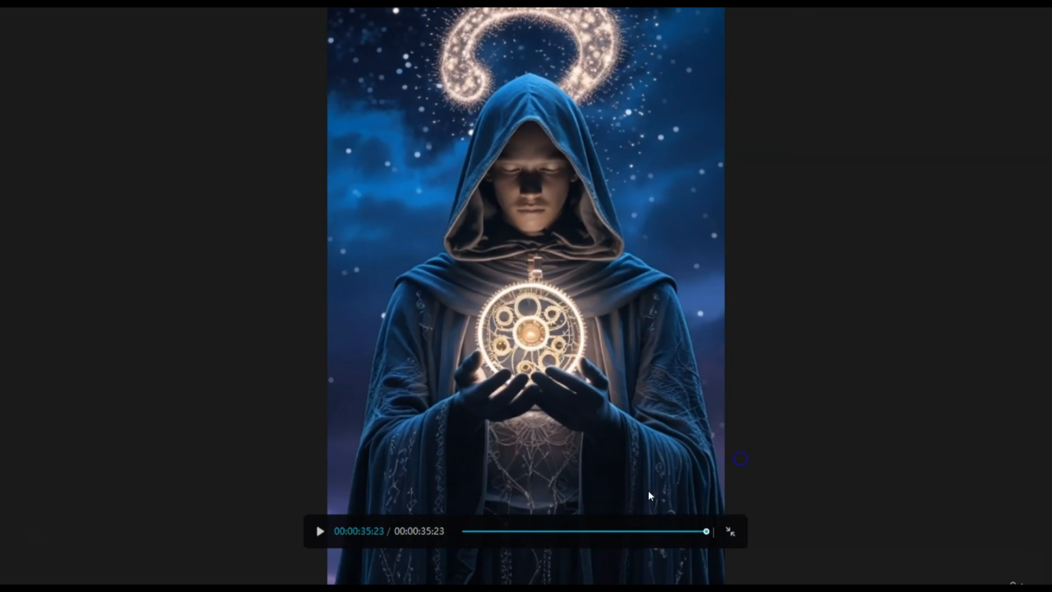
{"action": "left_click", "coordinate": [731, 532]}
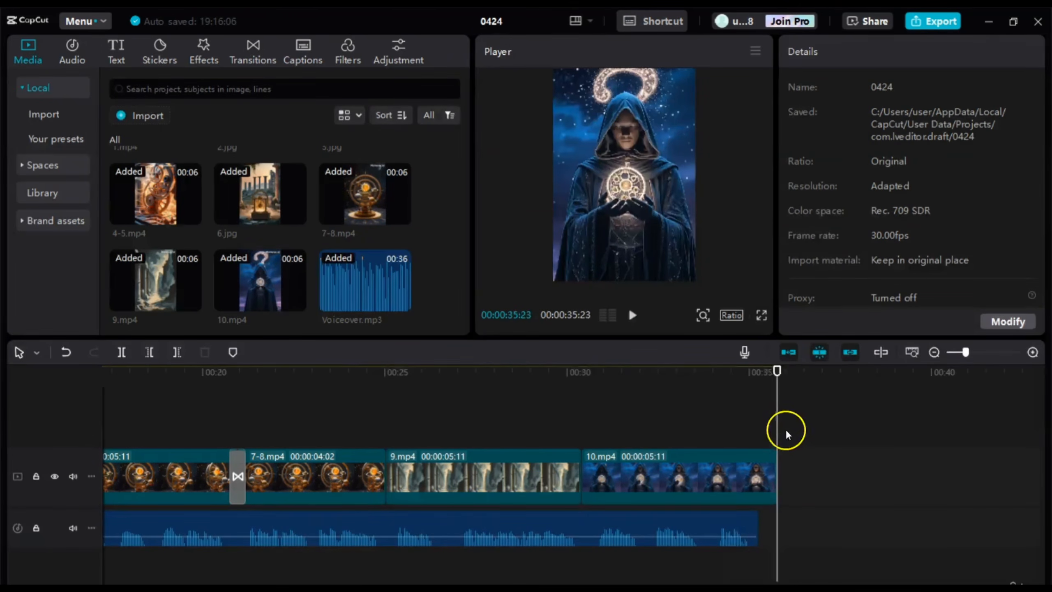
- Review the video in full screen from its start up to the transition between the two 7-8.mp4 clips
{"action": "left_click_drag", "start_coordinate": [777, 429], "coordinate": [127, 439]}
{"action": "scroll", "coordinate": [755, 412], "scroll_direction": "down", "scroll_amount": 2}
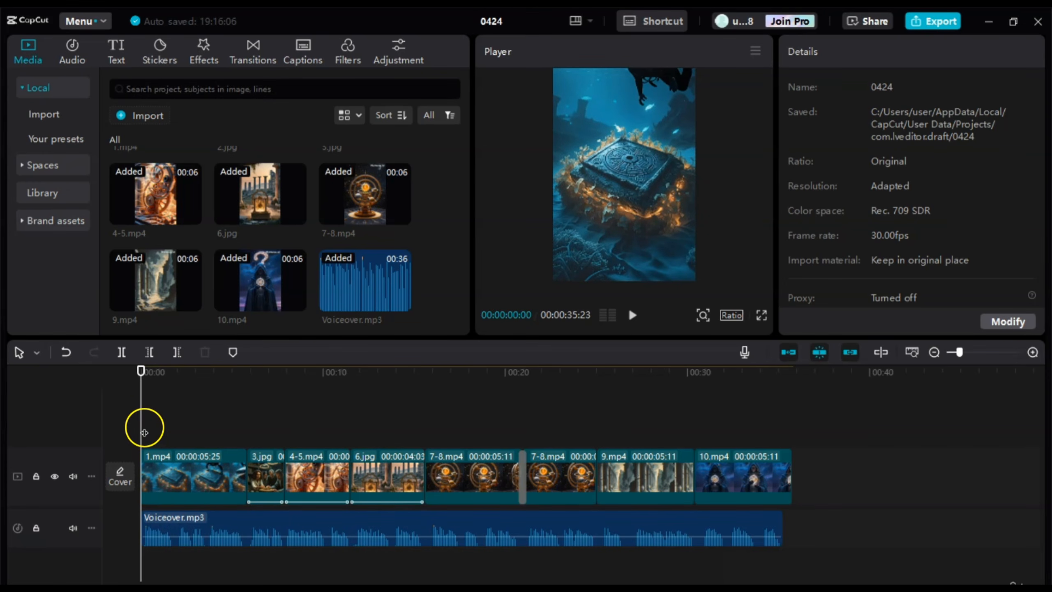
{"action": "mouse_move", "coordinate": [145, 431]}
{"action": "left_mouse_down"}
{"action": "mouse_move", "coordinate": [196, 434]}
{"action": "mouse_move", "coordinate": [135, 434]}
{"action": "left_mouse_up"}
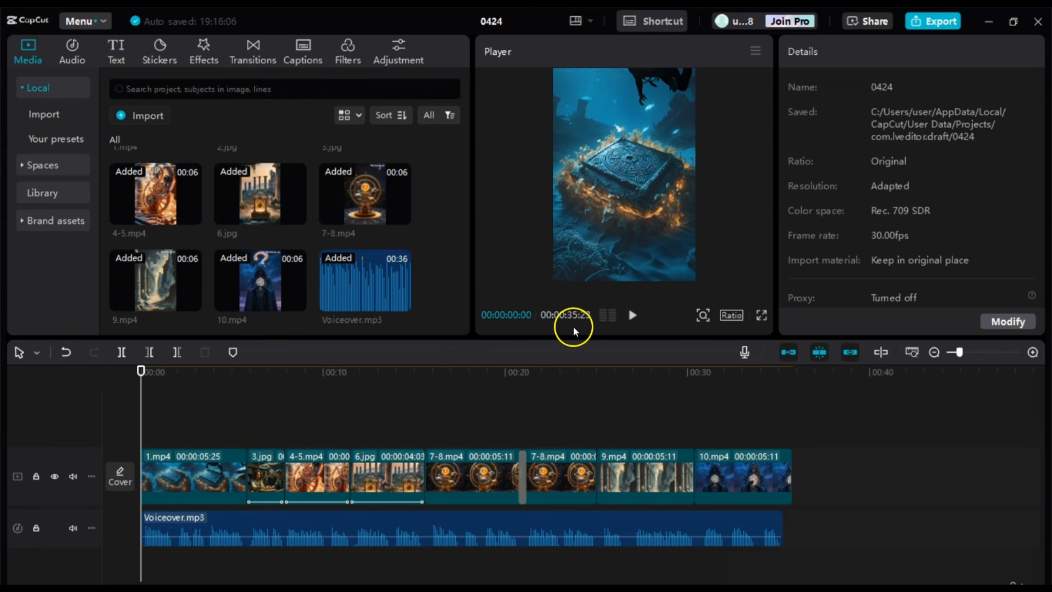
{"action": "left_click", "coordinate": [762, 316]}
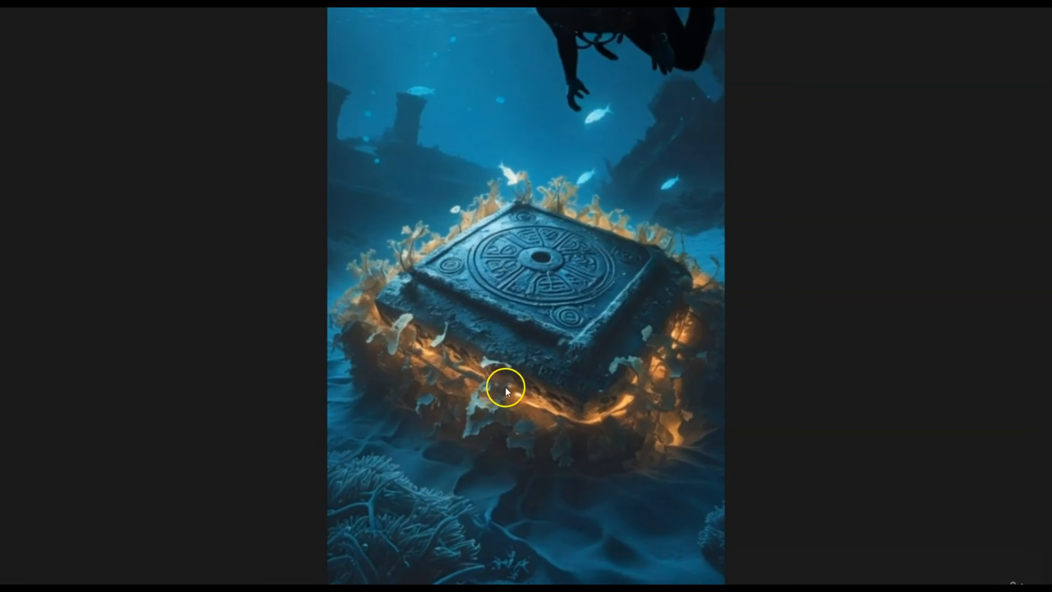
{"action": "left_click", "coordinate": [603, 287]}
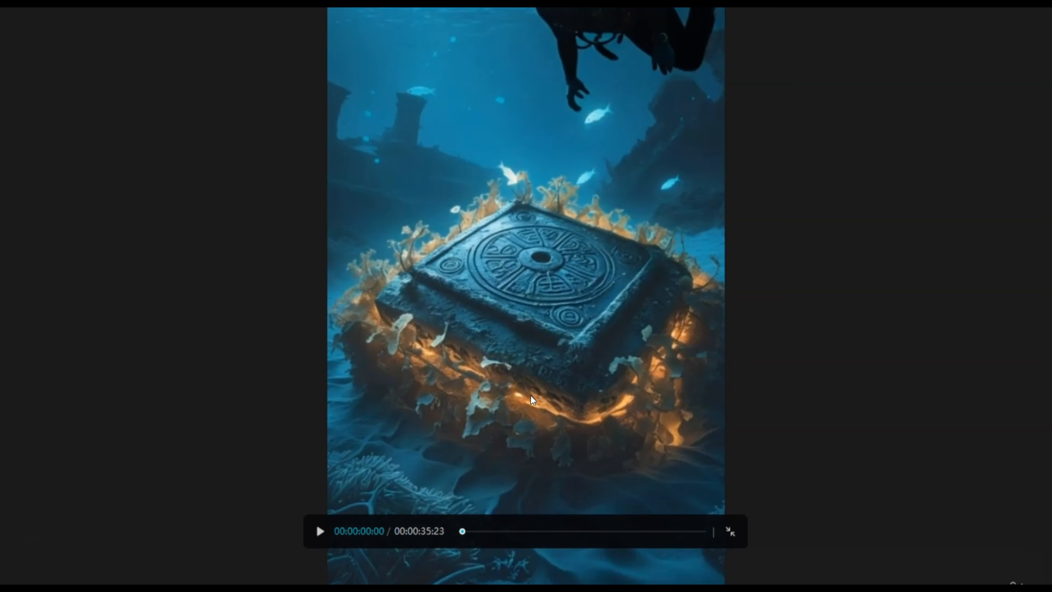
{"action": "key", "text": "space"}
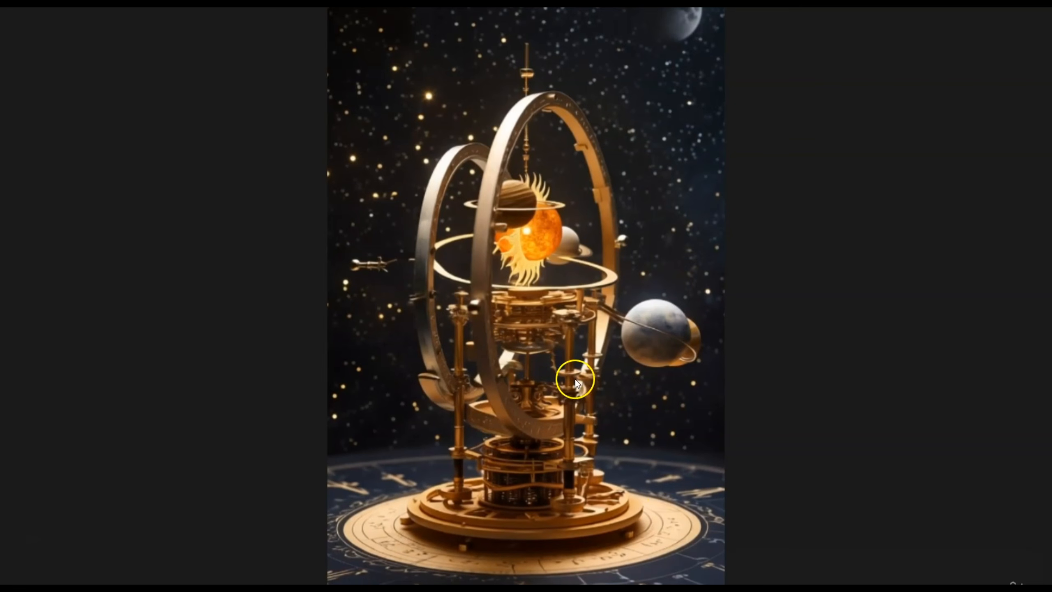
{"action": "left_click", "coordinate": [713, 523]}
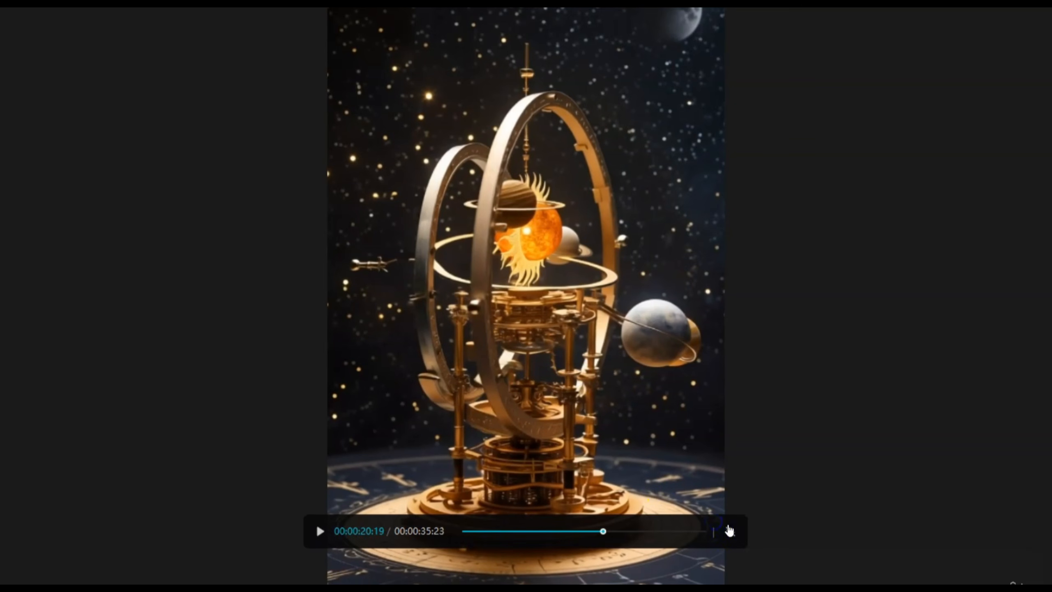
{"action": "left_click", "coordinate": [729, 530]}
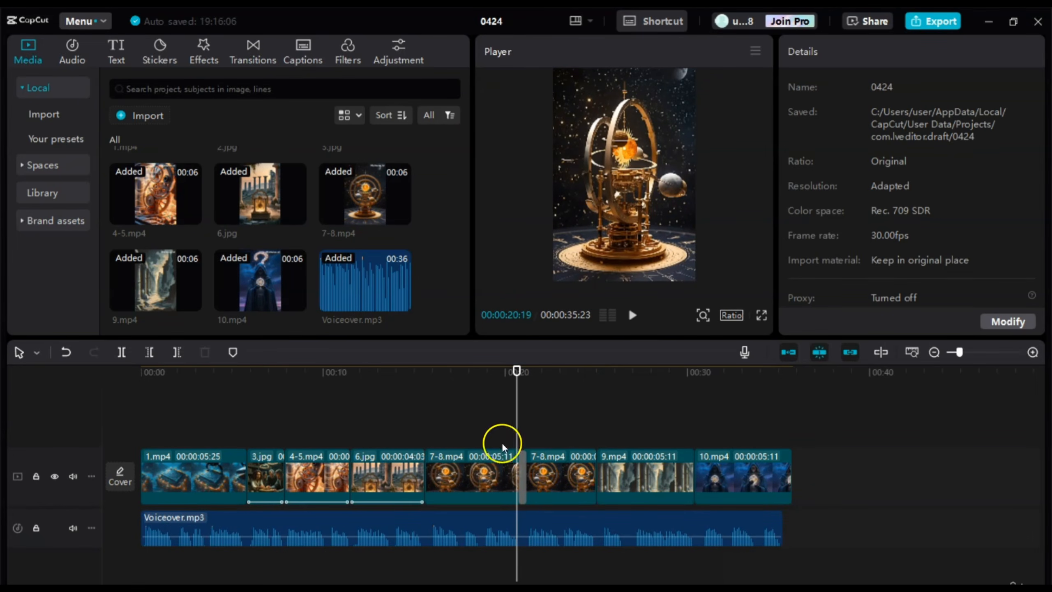
- Return the playhead to the start of the timeline and generate automatic English captions from the voiceover
{"action": "left_click_drag", "start_coordinate": [497, 423], "coordinate": [107, 416]}
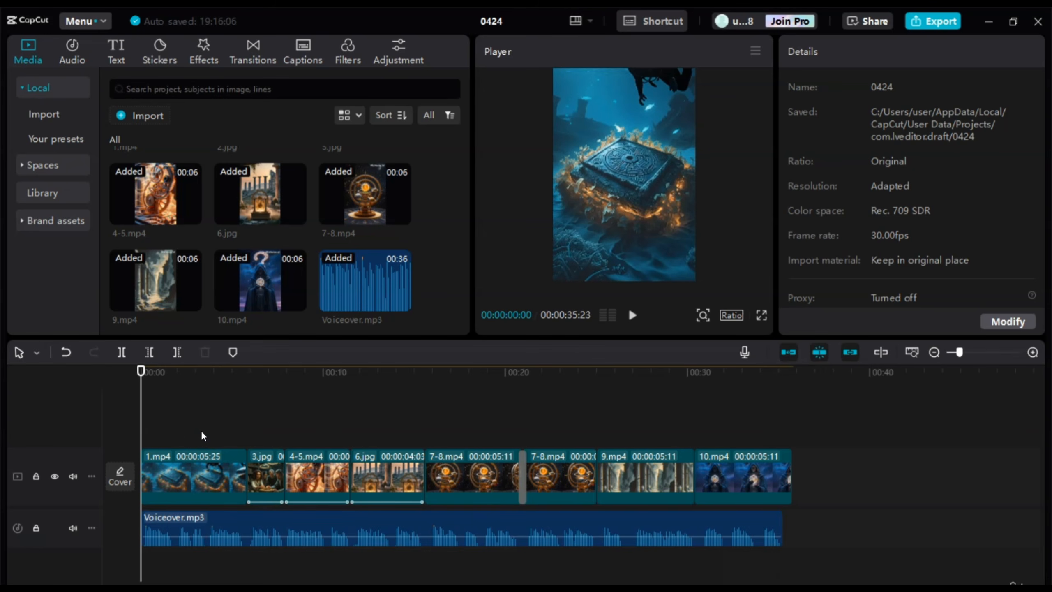
{"action": "left_click", "coordinate": [302, 48]}
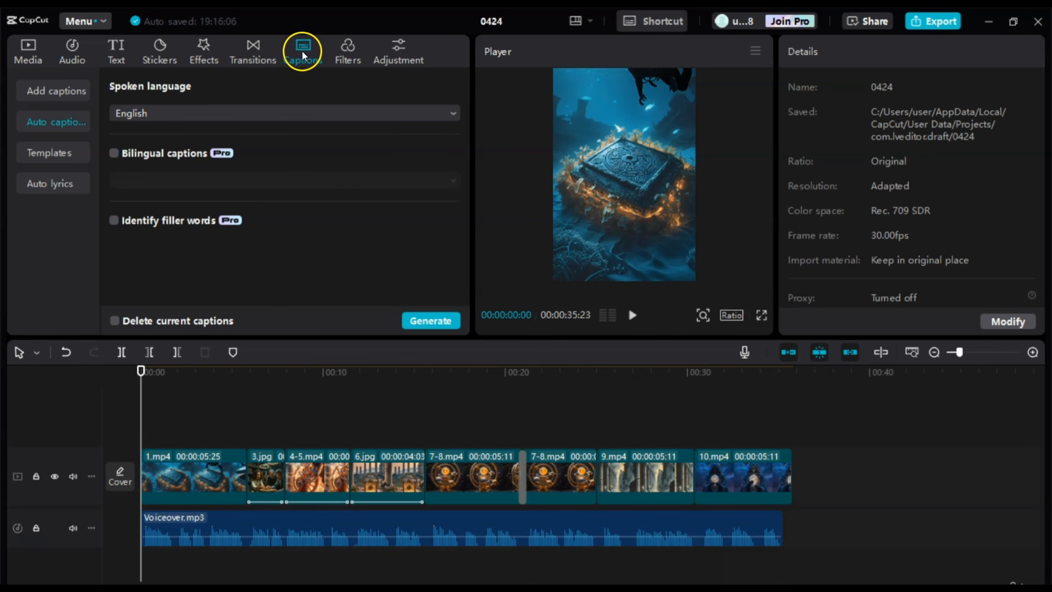
{"action": "left_click", "coordinate": [433, 317]}
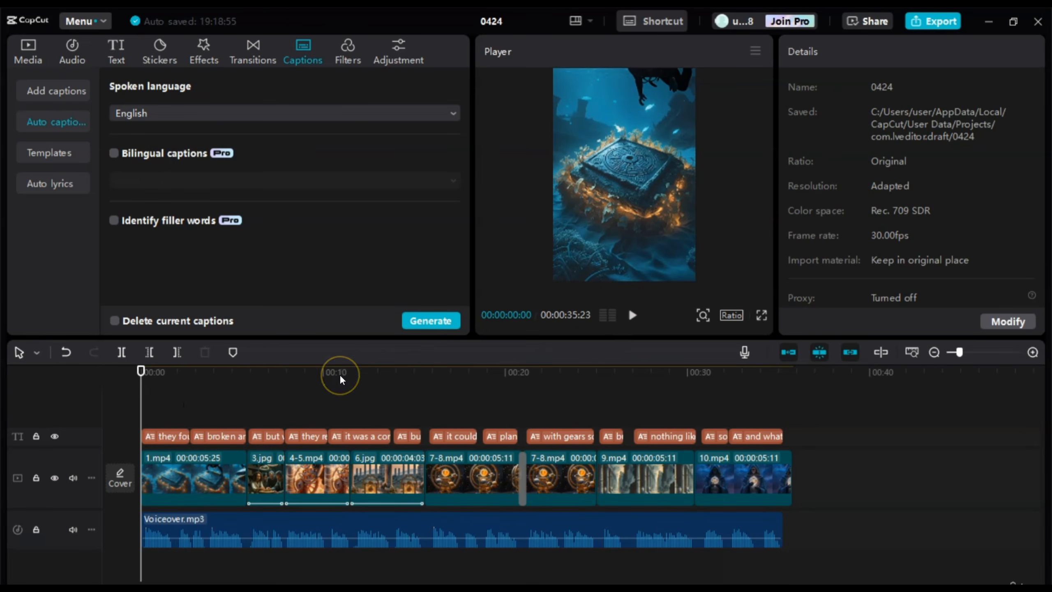
- Play the video from its start to check the generated captions, and return to the "broken and over 2,000 years old" caption
{"action": "left_click", "coordinate": [630, 316]}
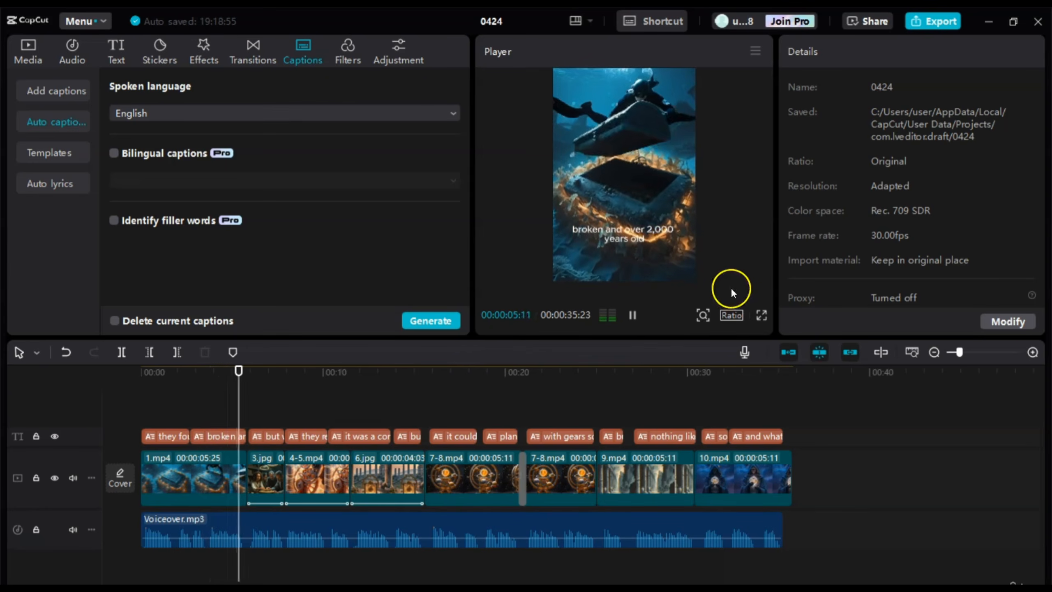
{"action": "left_click", "coordinate": [633, 316]}
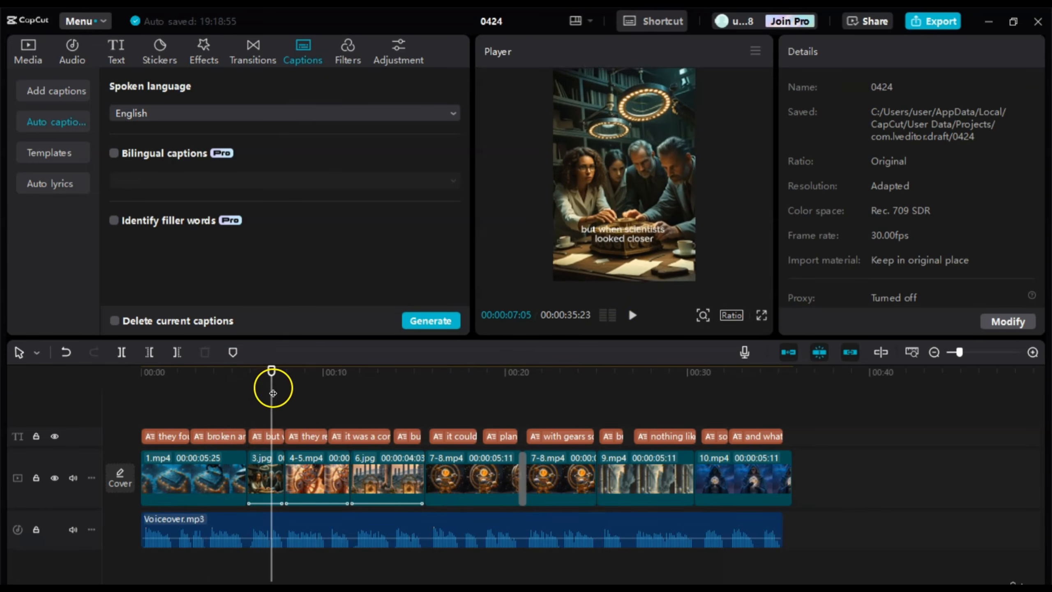
{"action": "left_click", "coordinate": [216, 384]}
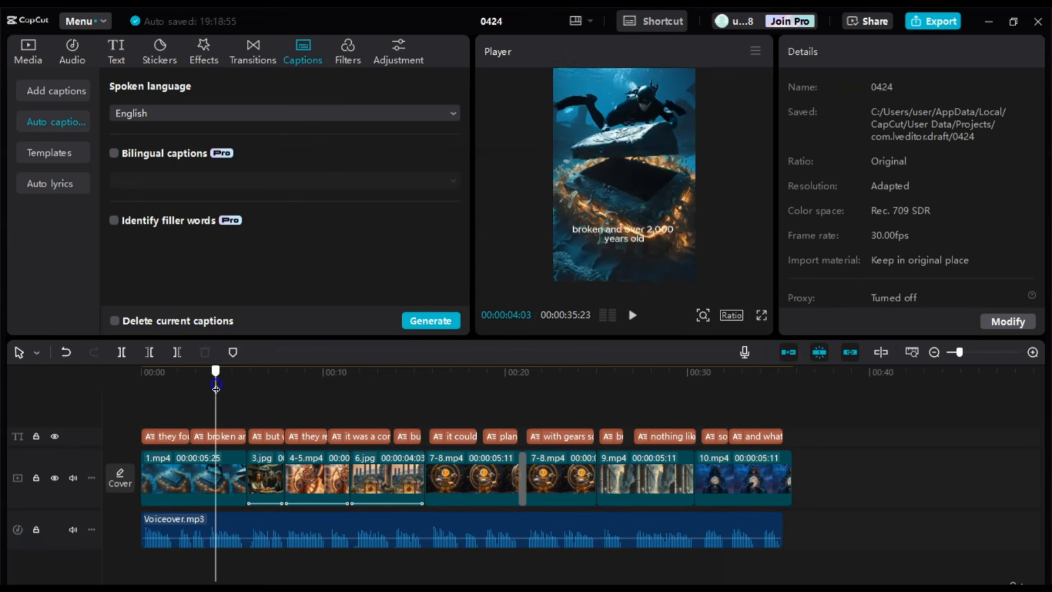
- Set the font size of all captions to 12, preview them over other clips, and make them bold
{"action": "left_click", "coordinate": [603, 241]}
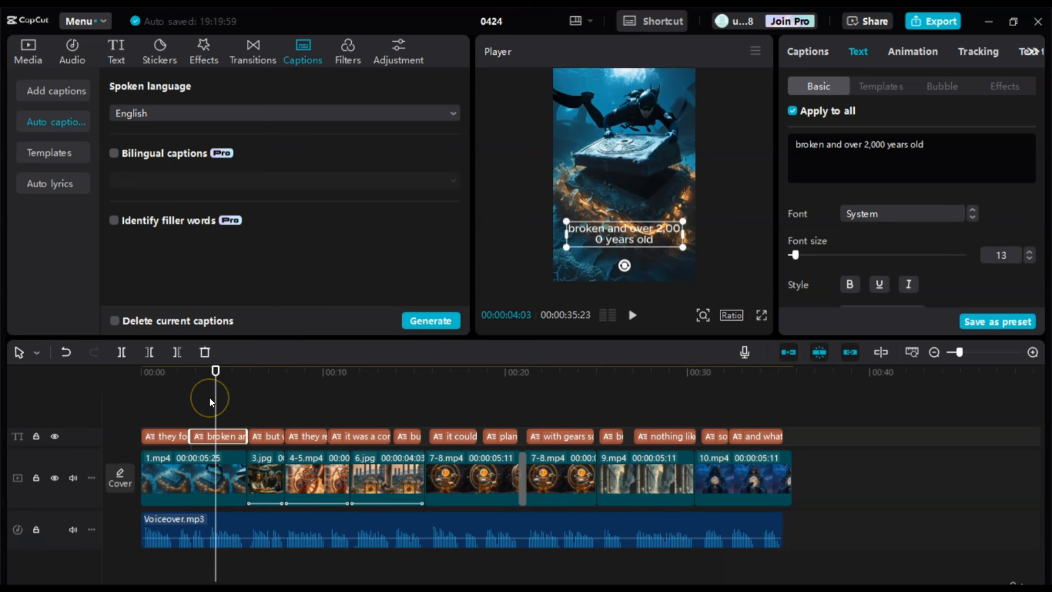
{"action": "left_click_drag", "start_coordinate": [216, 404], "coordinate": [374, 426]}
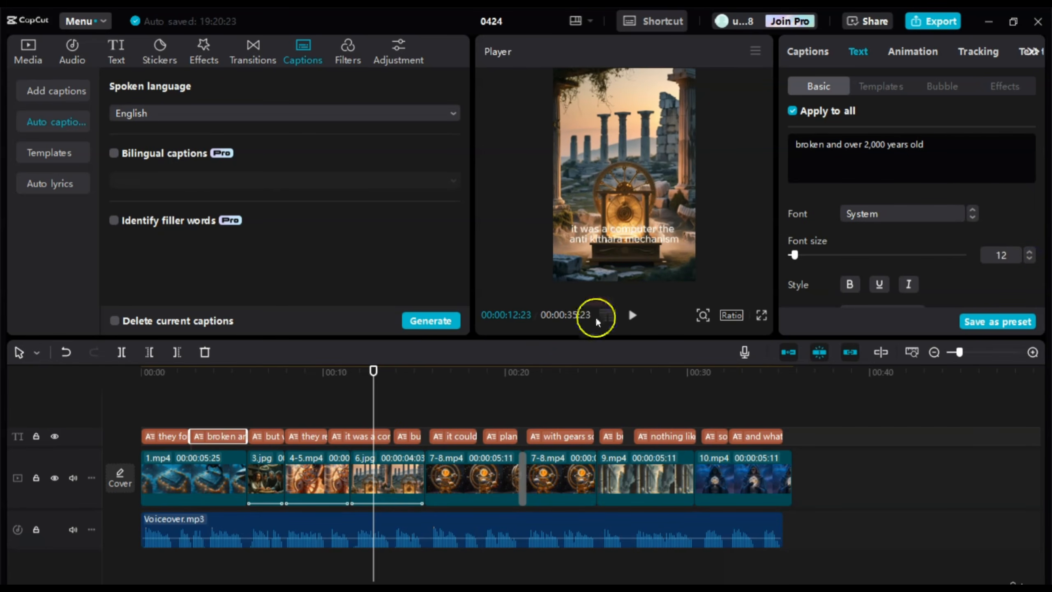
{"action": "left_click_drag", "start_coordinate": [373, 383], "coordinate": [539, 400]}
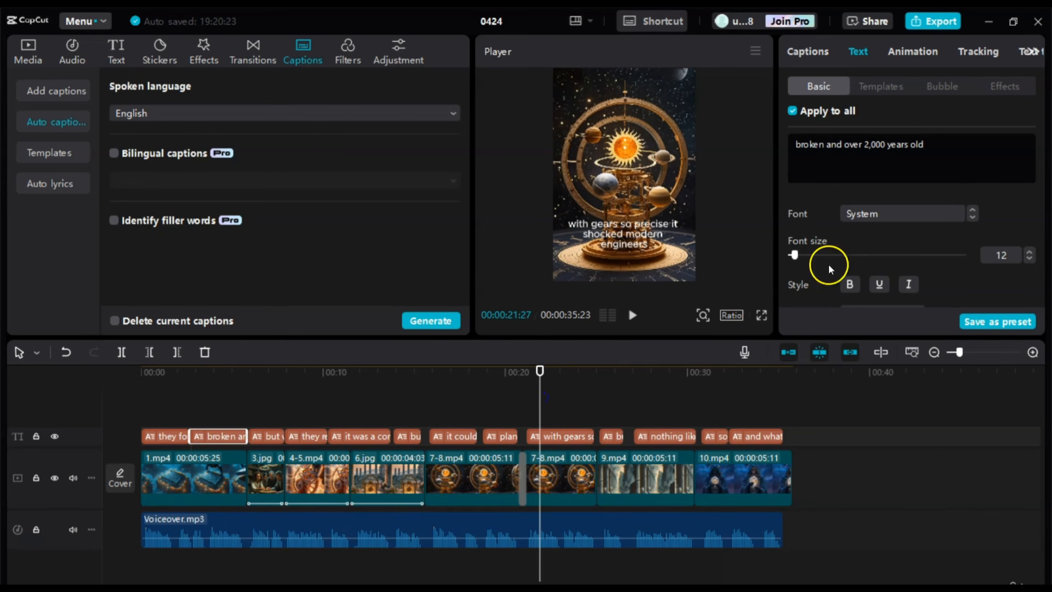
{"action": "left_click", "coordinate": [849, 284]}
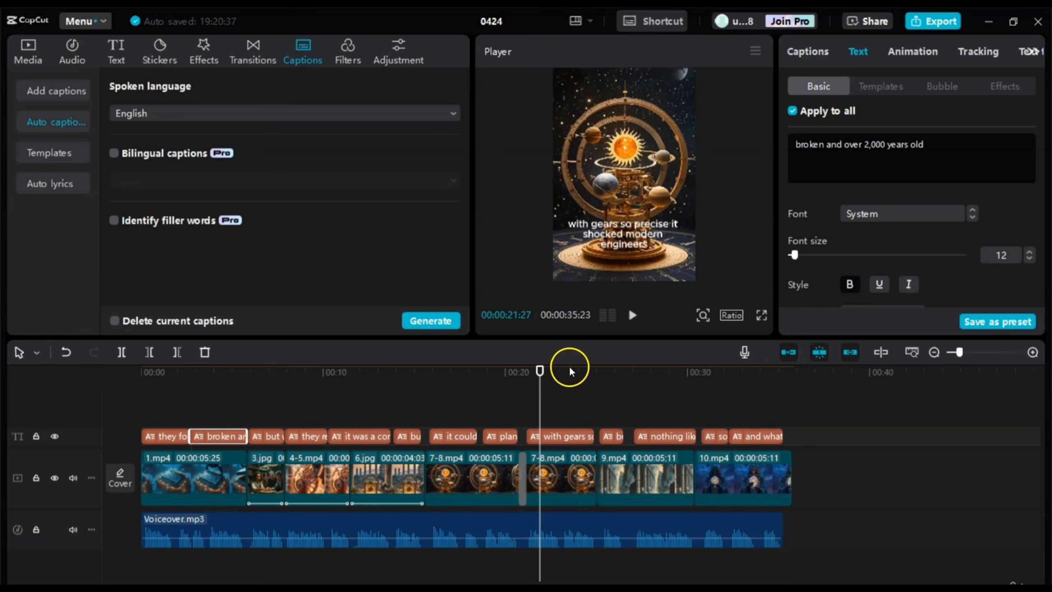
- Try the Agency FB font on the "broken and over 2,000 years old" caption and switch back to the System font
{"action": "left_click", "coordinate": [209, 416]}
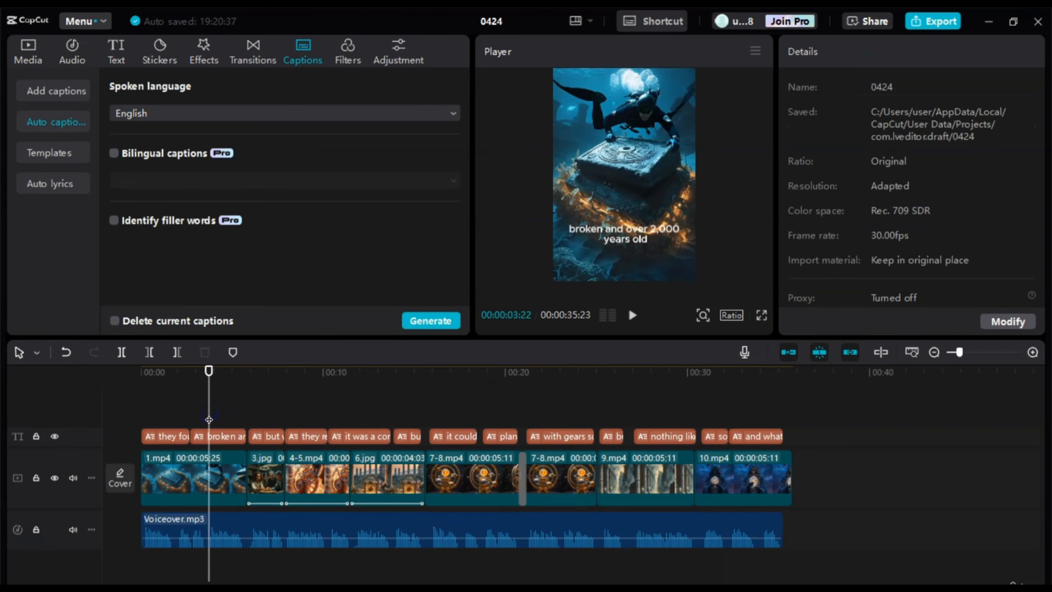
{"action": "left_click_drag", "start_coordinate": [209, 420], "coordinate": [223, 418]}
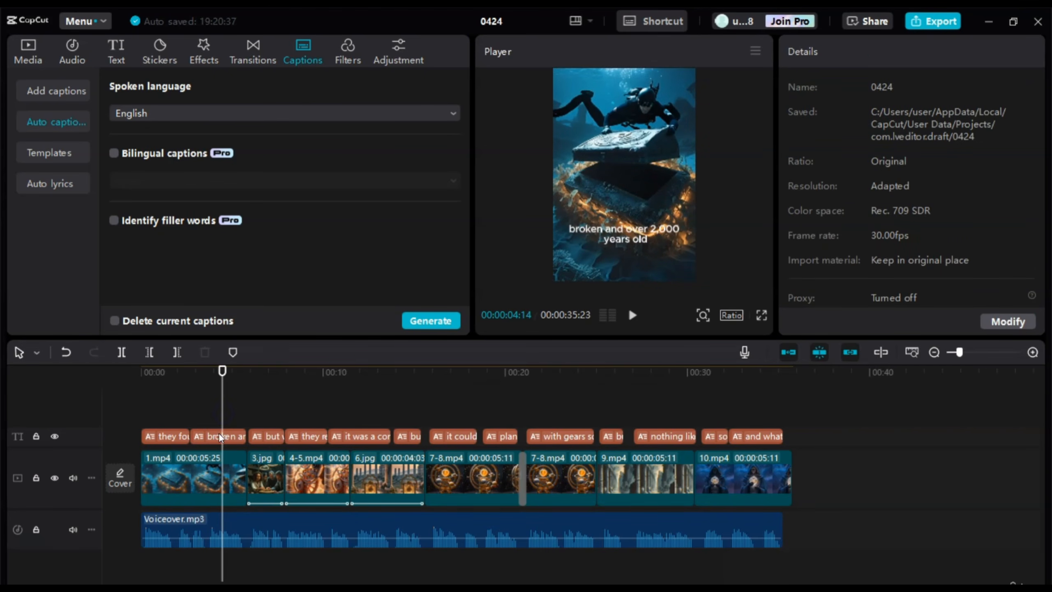
{"action": "left_click", "coordinate": [221, 437]}
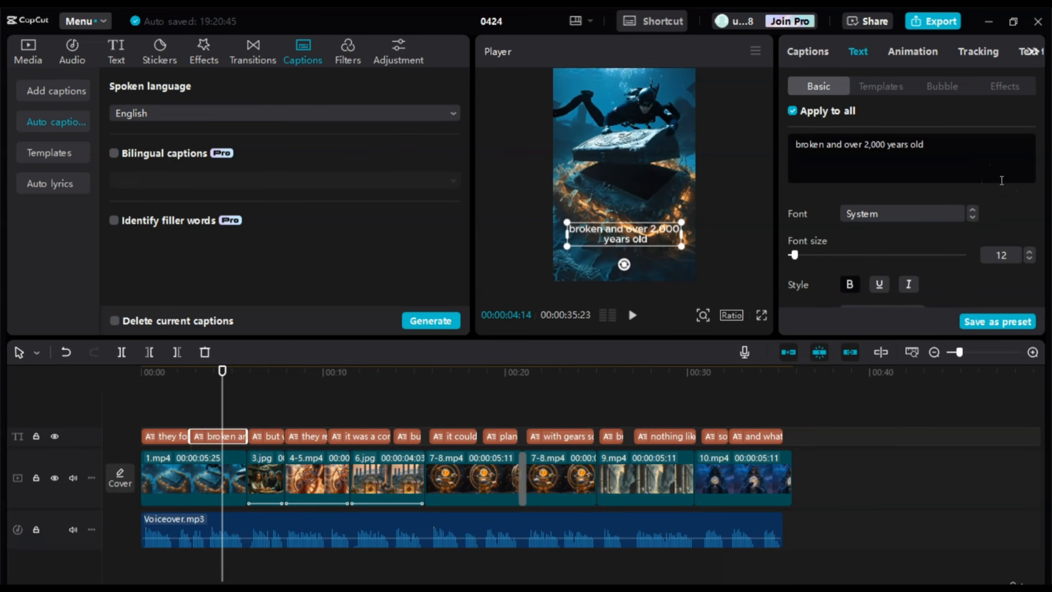
{"action": "left_click", "coordinate": [972, 216]}
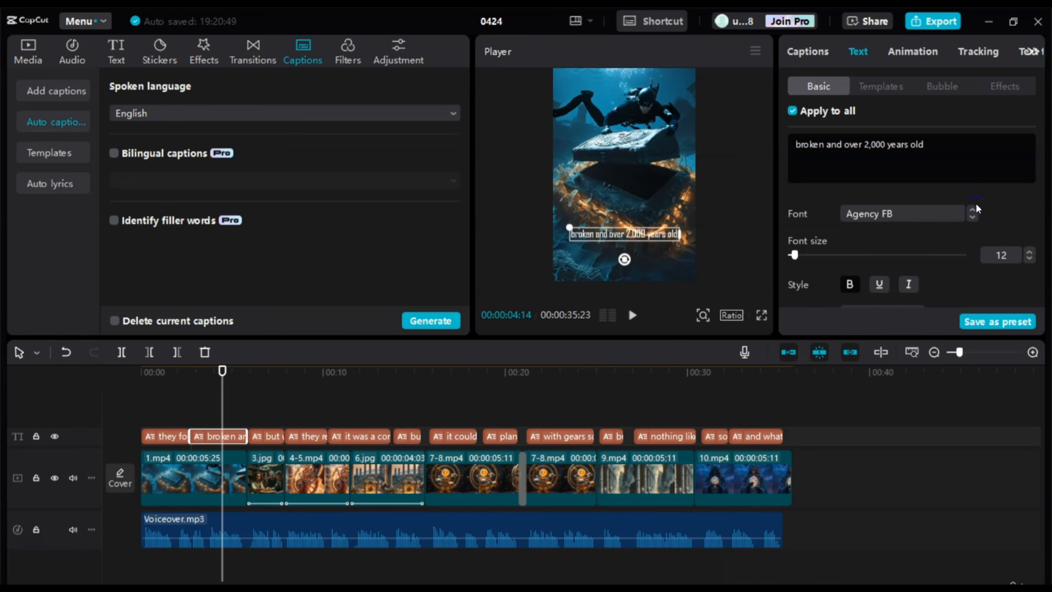
{"action": "left_click", "coordinate": [974, 210]}
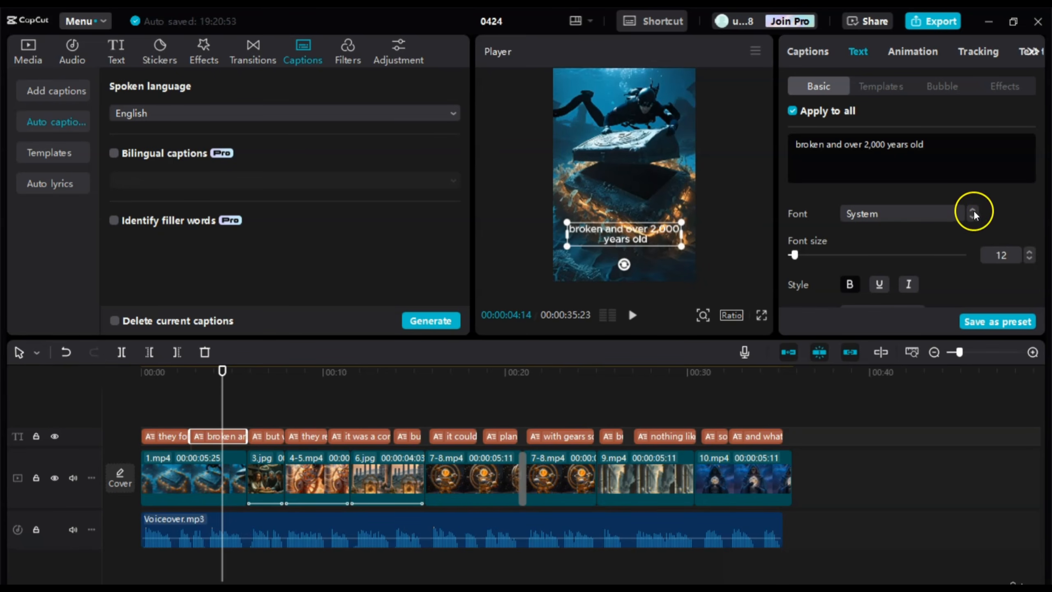
- Try red and dark shades for the caption text, and settle on a bright yellow text color
{"action": "scroll", "coordinate": [1018, 218], "scroll_direction": "down", "scroll_amount": 5}
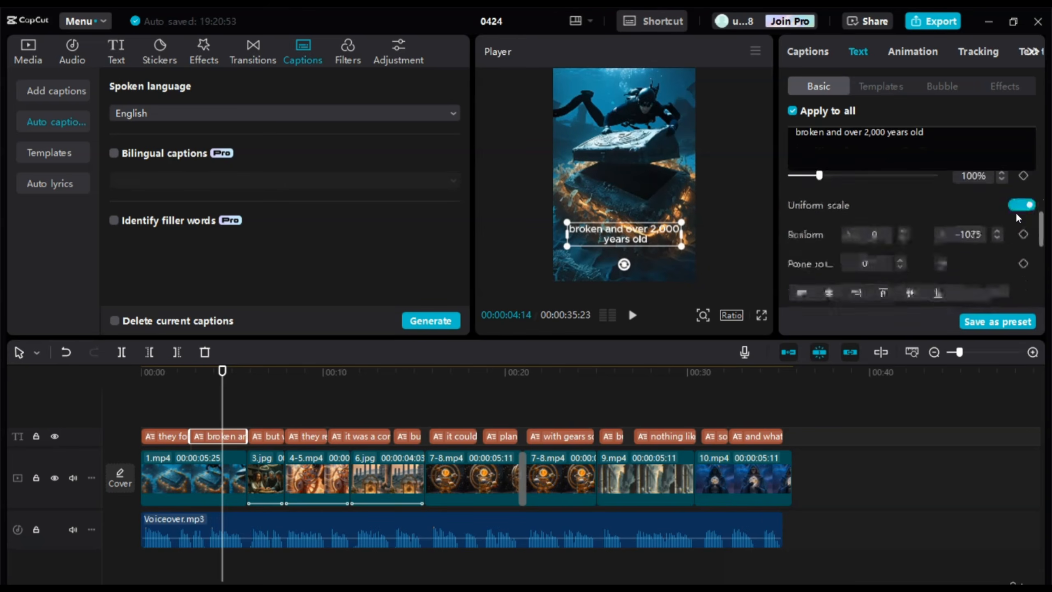
{"action": "scroll", "coordinate": [1018, 218], "scroll_direction": "up", "scroll_amount": 5}
{"action": "scroll", "coordinate": [1019, 218], "scroll_direction": "down", "scroll_amount": 1}
{"action": "scroll", "coordinate": [1018, 218], "scroll_direction": "down", "scroll_amount": 1}
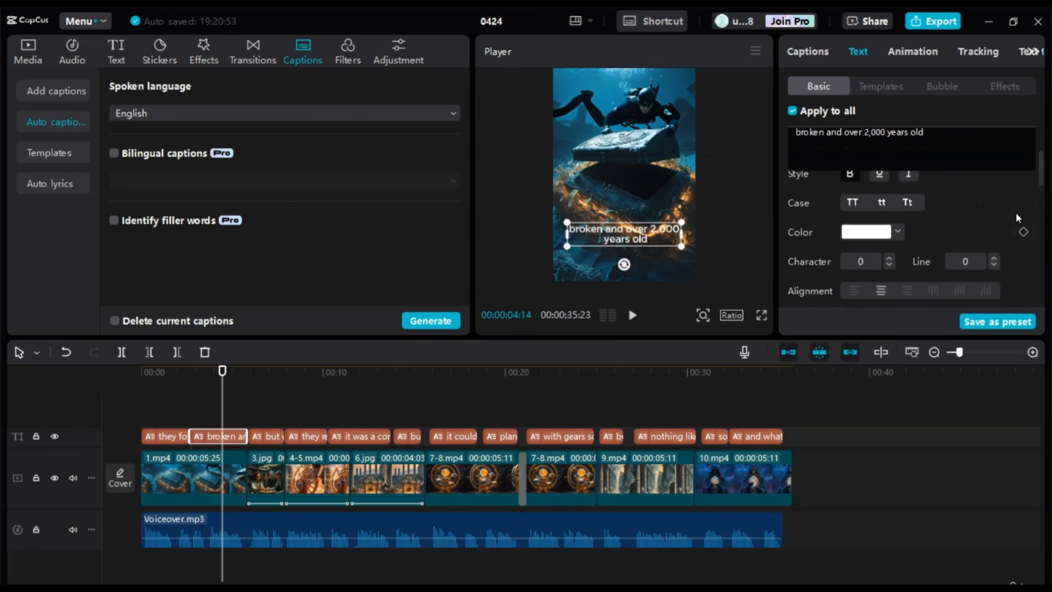
{"action": "left_click", "coordinate": [898, 232]}
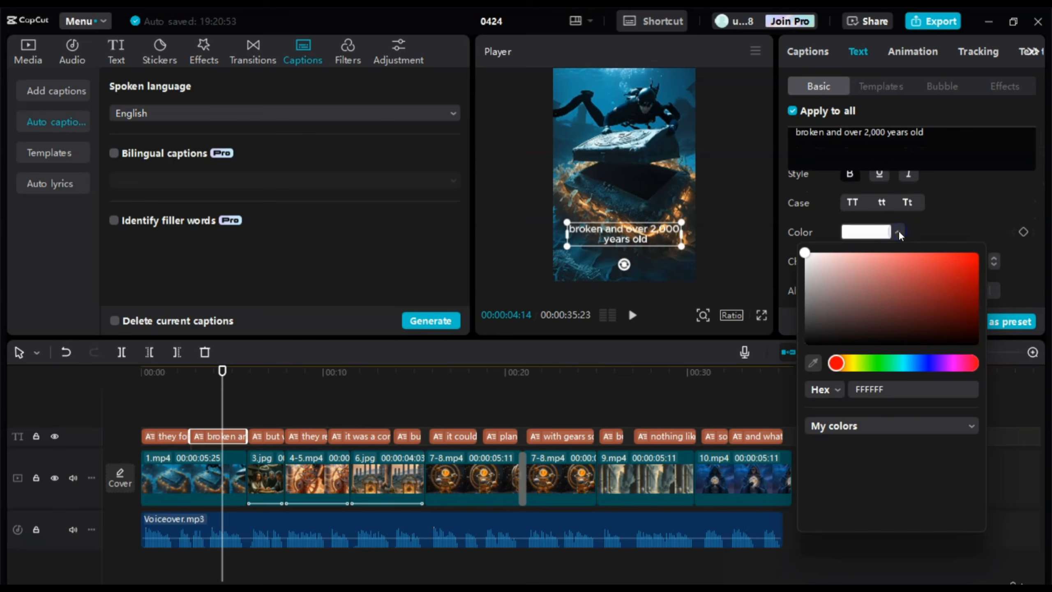
{"action": "left_click_drag", "start_coordinate": [871, 282], "coordinate": [979, 264]}
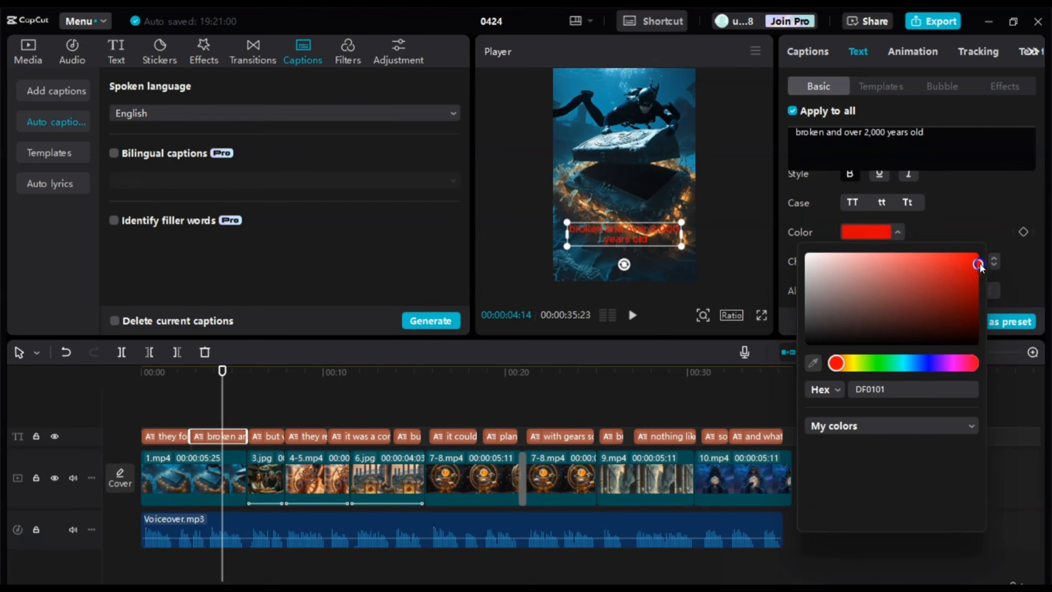
{"action": "left_click_drag", "start_coordinate": [926, 336], "coordinate": [836, 327]}
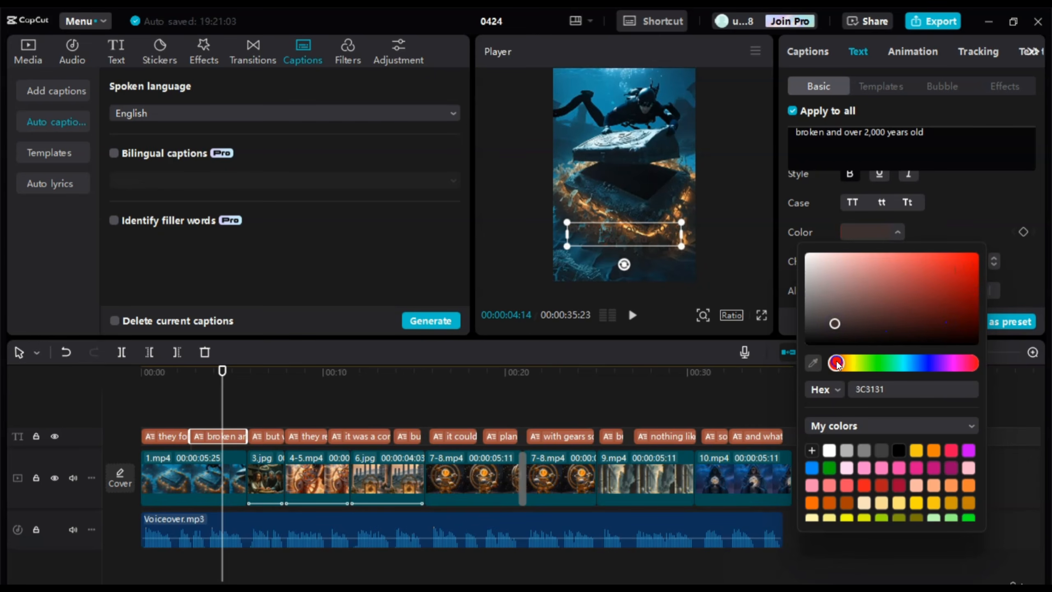
{"action": "left_click_drag", "start_coordinate": [836, 364], "coordinate": [860, 364]}
{"action": "left_click_drag", "start_coordinate": [926, 286], "coordinate": [986, 250]}
{"action": "left_click", "coordinate": [997, 209]}
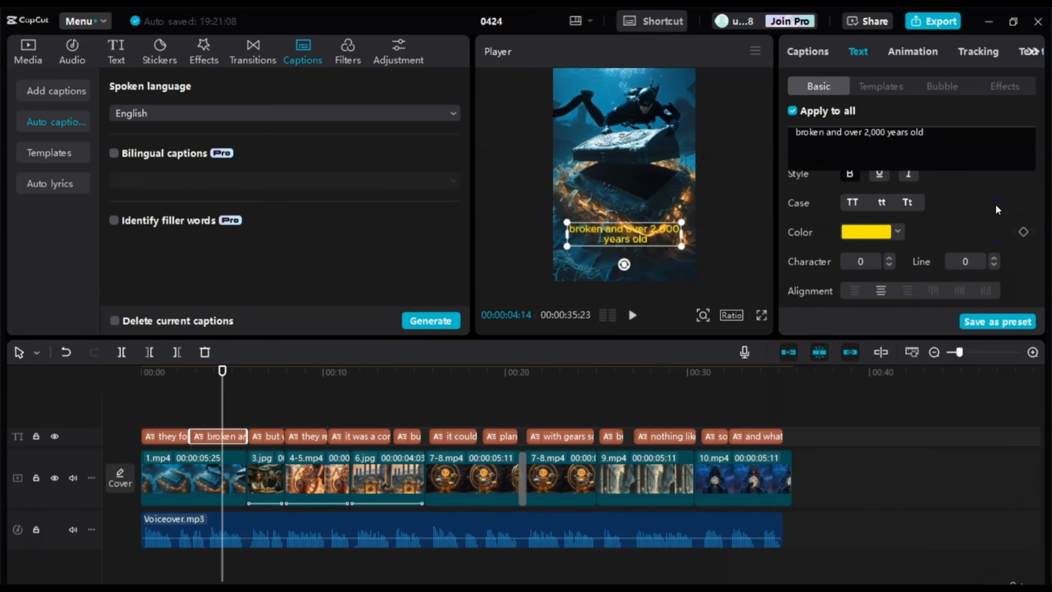
- Try the plain white and outlined preset styles on the captions, ending with black text with a white outline
{"action": "scroll", "coordinate": [911, 215], "scroll_direction": "down", "scroll_amount": 5}
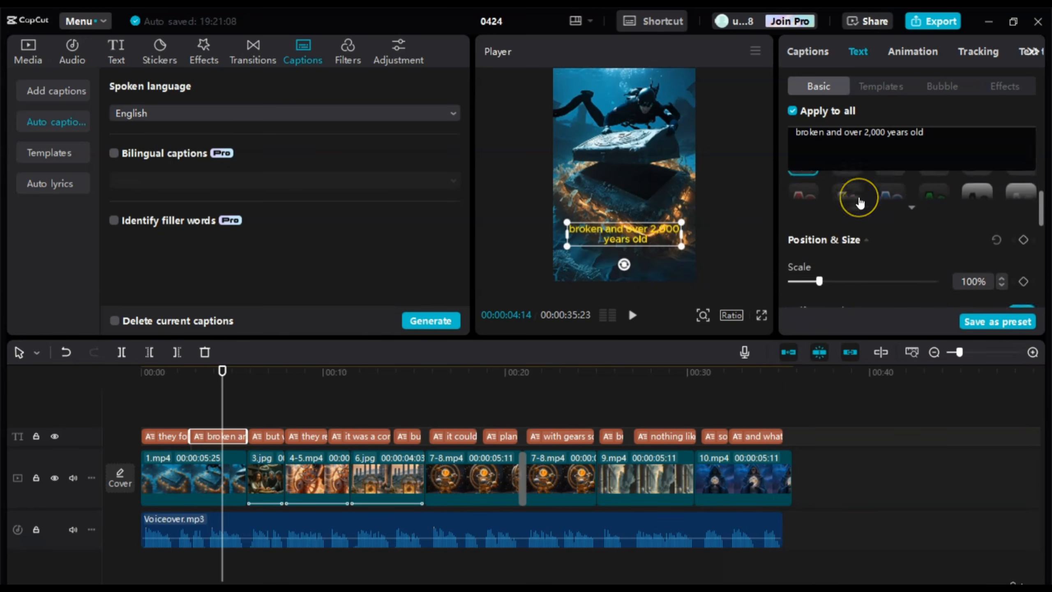
{"action": "scroll", "coordinate": [860, 201], "scroll_direction": "up", "scroll_amount": 1}
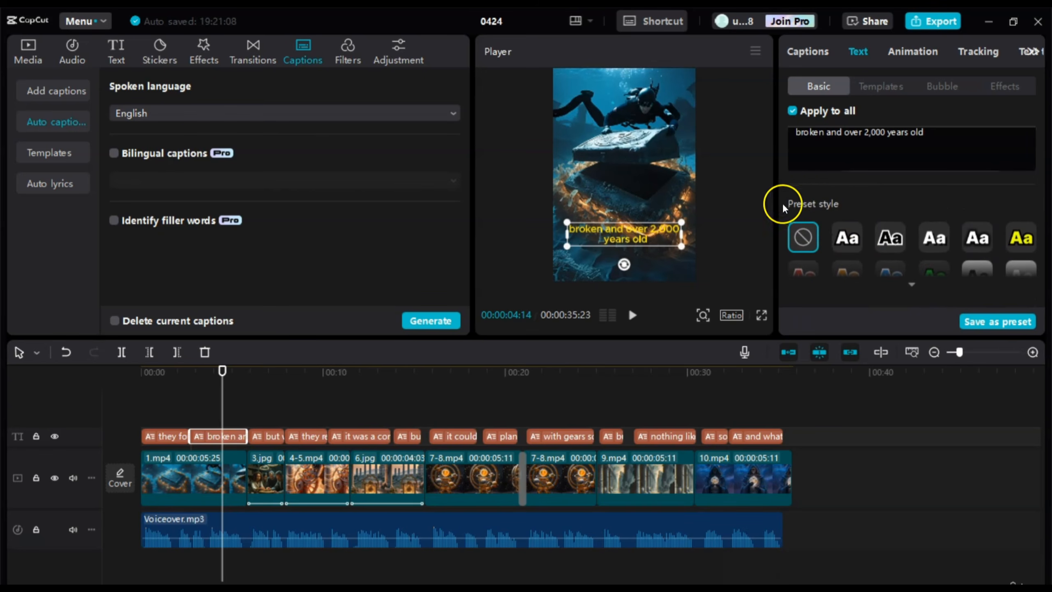
{"action": "left_click", "coordinate": [843, 249]}
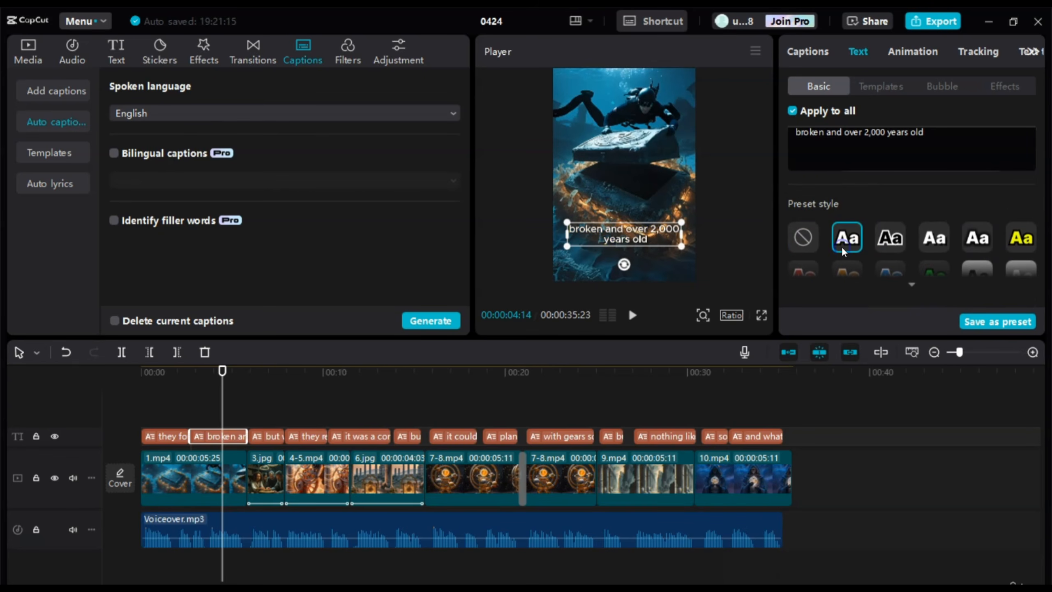
{"action": "left_click", "coordinate": [893, 238]}
{"action": "left_click", "coordinate": [1014, 239]}
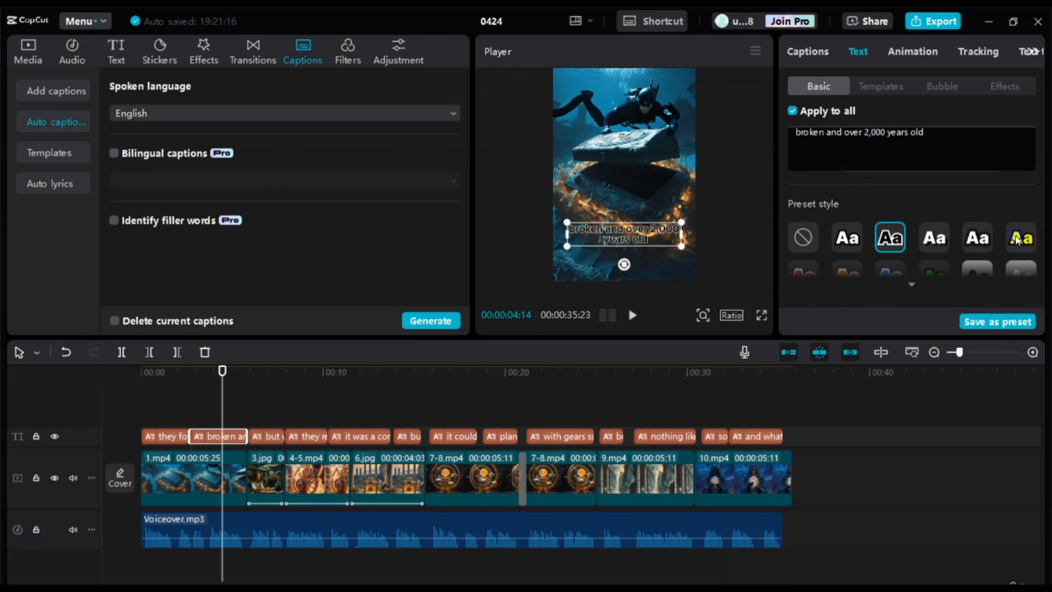
{"action": "left_click", "coordinate": [976, 240]}
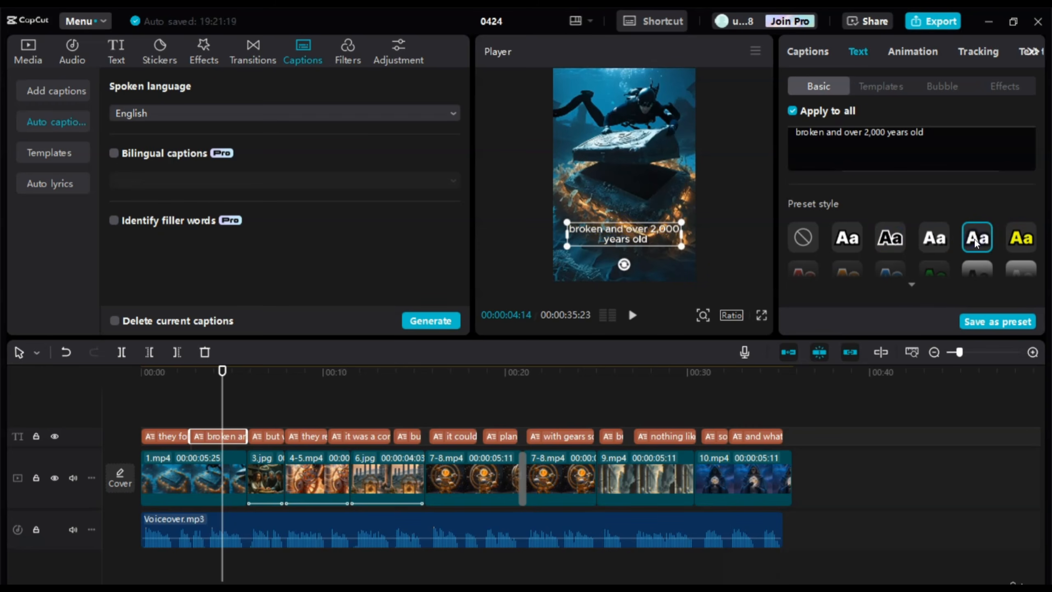
{"action": "left_click", "coordinate": [937, 239]}
{"action": "left_click", "coordinate": [885, 243]}
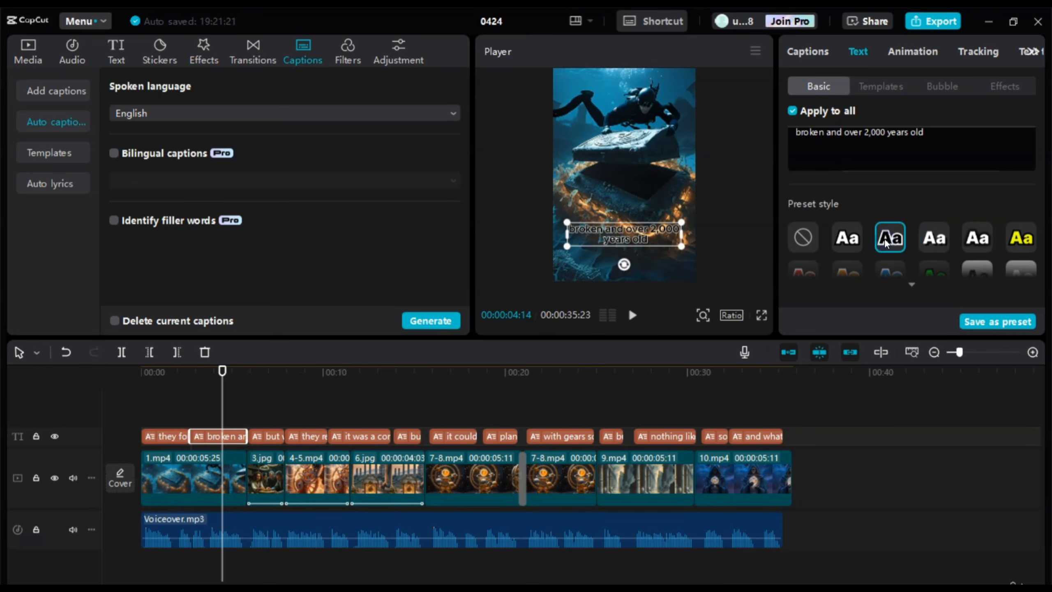
- Expand the preset styles and try the yellow background, purple background and orange glow styles on the captions
{"action": "scroll", "coordinate": [860, 199], "scroll_direction": "down", "scroll_amount": 5}
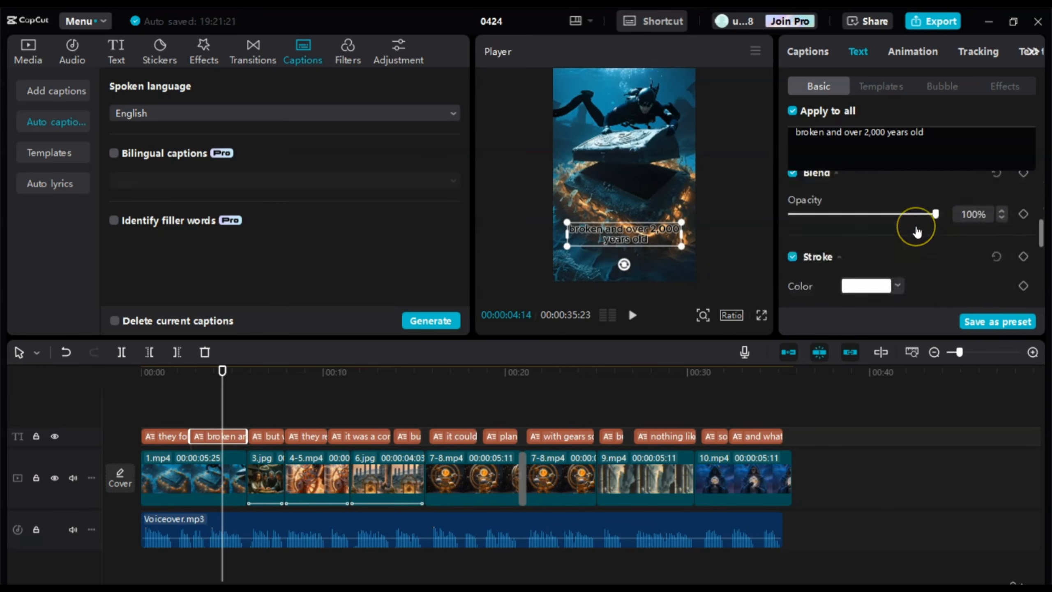
{"action": "scroll", "coordinate": [916, 211], "scroll_direction": "up", "scroll_amount": 4}
{"action": "scroll", "coordinate": [917, 232], "scroll_direction": "down", "scroll_amount": 3}
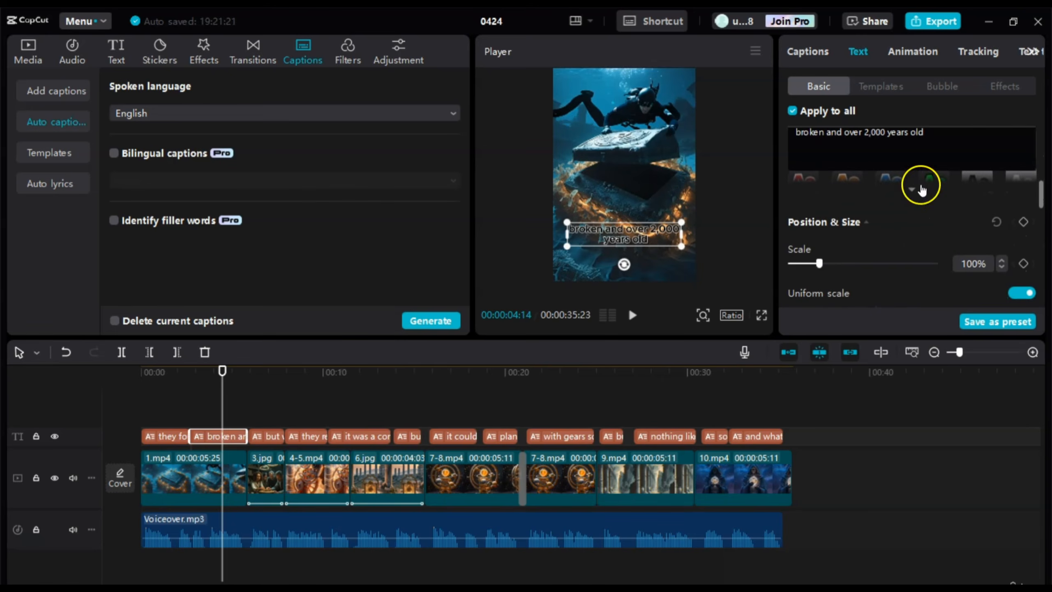
{"action": "left_click", "coordinate": [912, 190]}
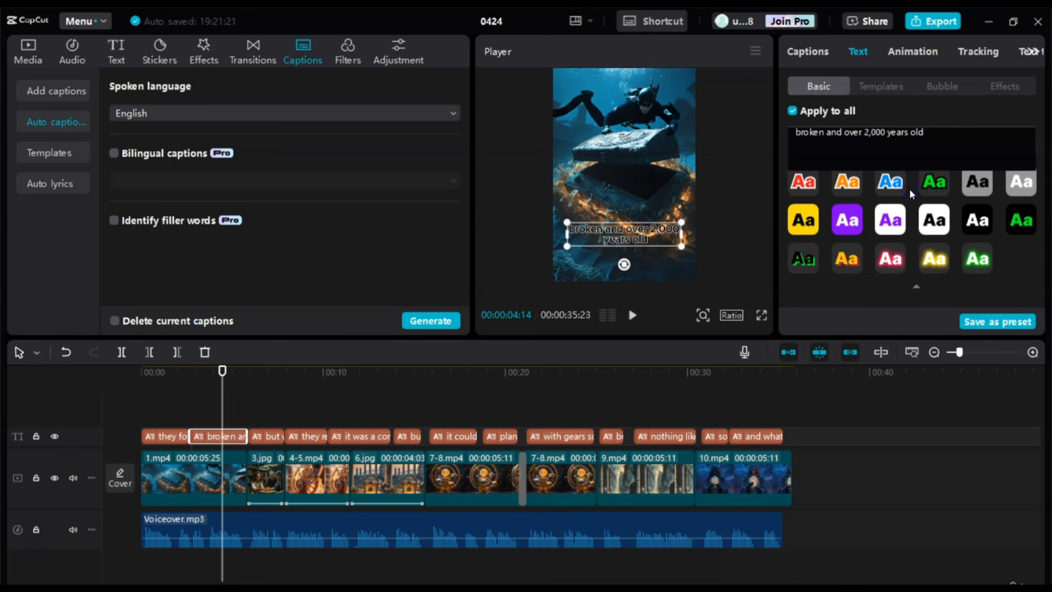
{"action": "left_click", "coordinate": [803, 220]}
{"action": "left_click", "coordinate": [837, 232]}
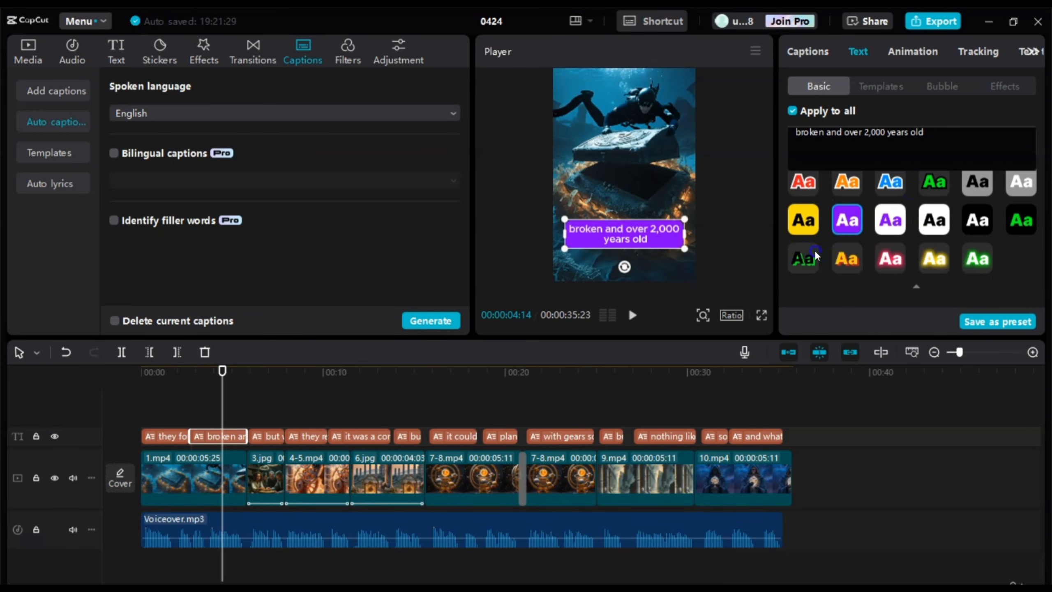
{"action": "left_click", "coordinate": [846, 258]}
- Compare the white preset style and apply the yellow text preset with black outline to all captions
{"action": "scroll", "coordinate": [853, 260], "scroll_direction": "up", "scroll_amount": 10}
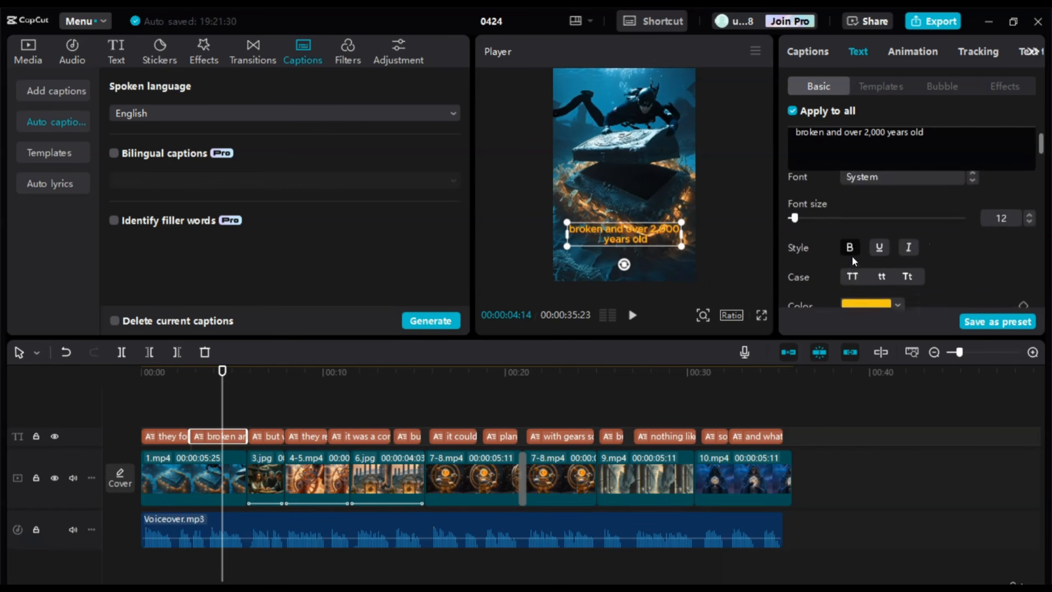
{"action": "scroll", "coordinate": [852, 260], "scroll_direction": "down", "scroll_amount": 8}
{"action": "scroll", "coordinate": [853, 261], "scroll_direction": "up", "scroll_amount": 3}
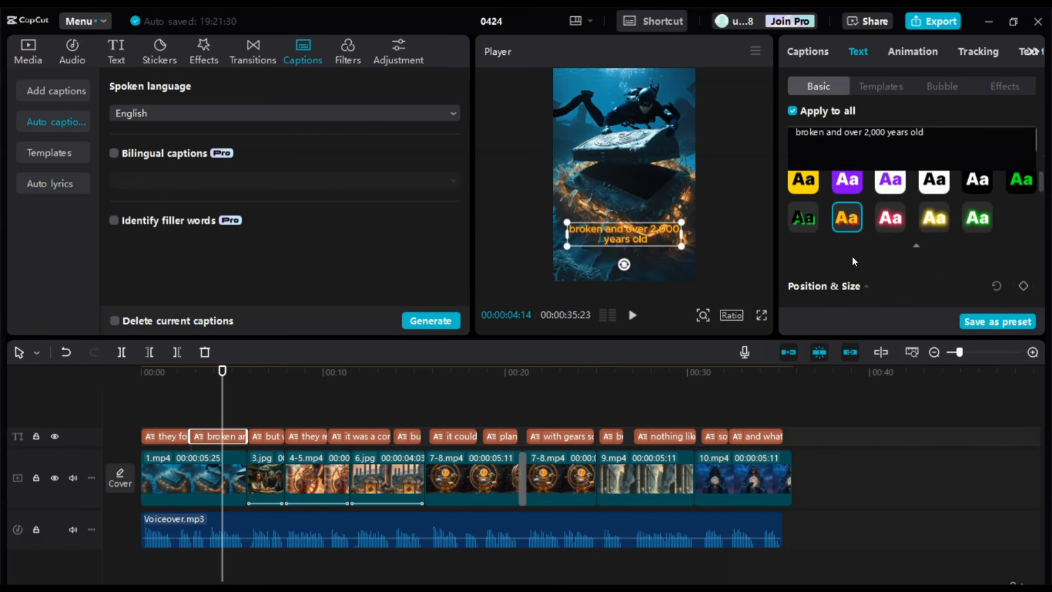
{"action": "scroll", "coordinate": [853, 261], "scroll_direction": "up", "scroll_amount": 3}
{"action": "left_click", "coordinate": [851, 250]}
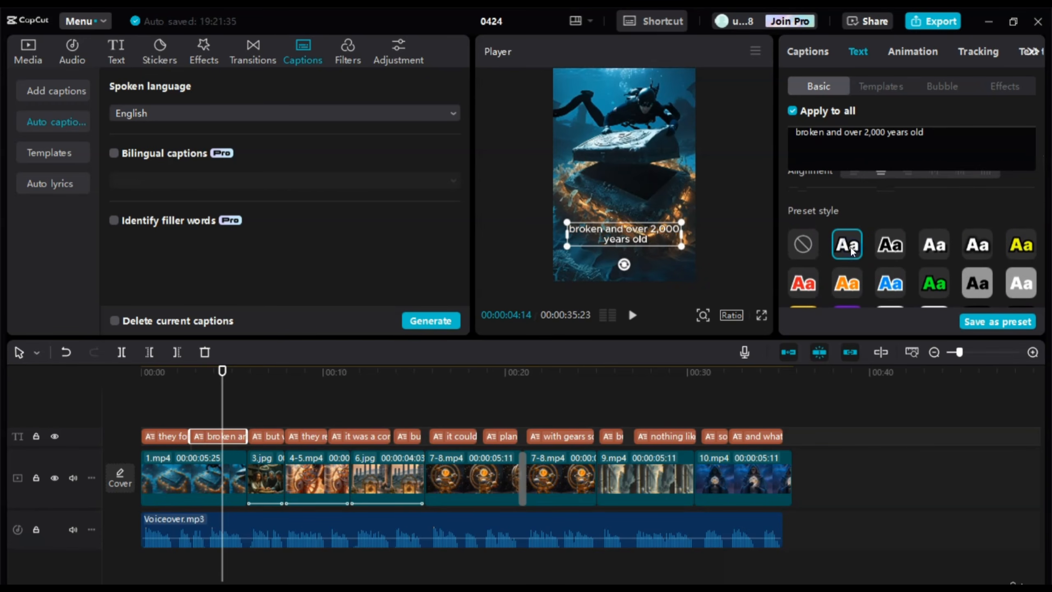
{"action": "left_click", "coordinate": [1016, 250]}
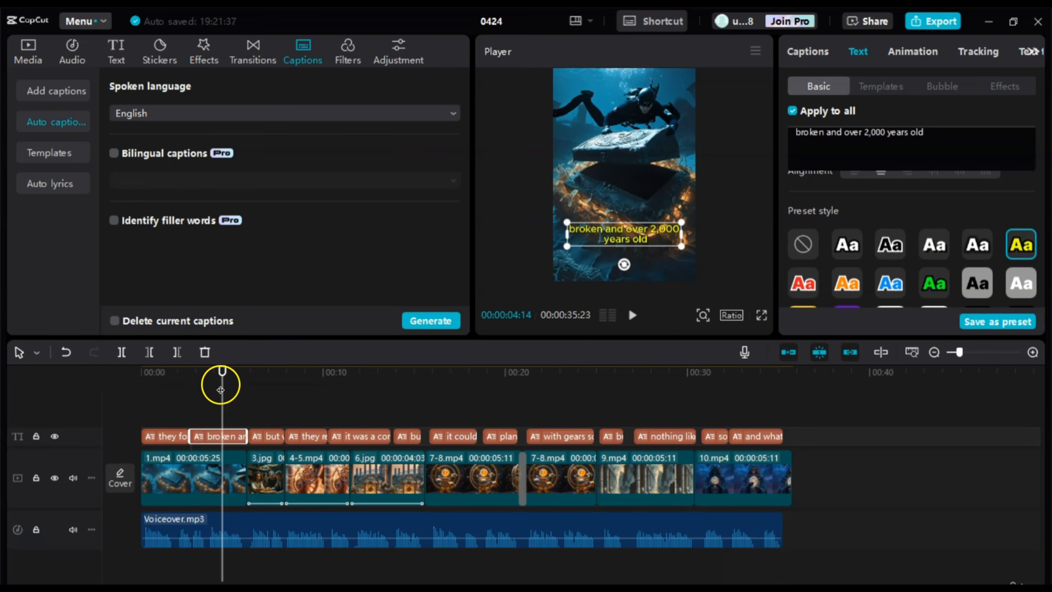
- Play the opening and the rest of the video to check how the yellow captions read against each scene
{"action": "left_click_drag", "start_coordinate": [220, 389], "coordinate": [162, 395]}
{"action": "key", "text": "space"}
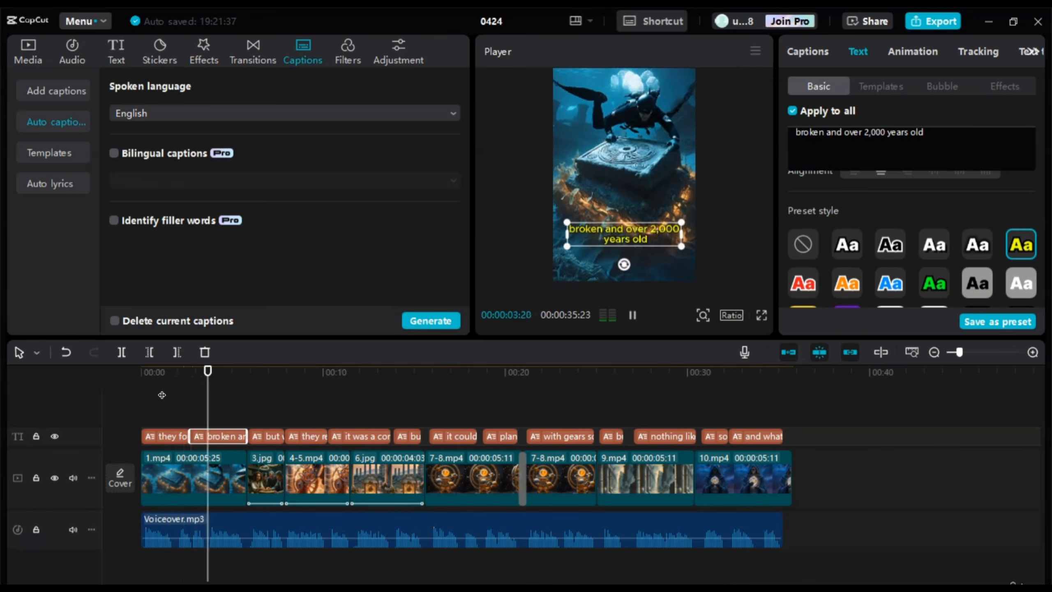
{"action": "key", "text": "space"}
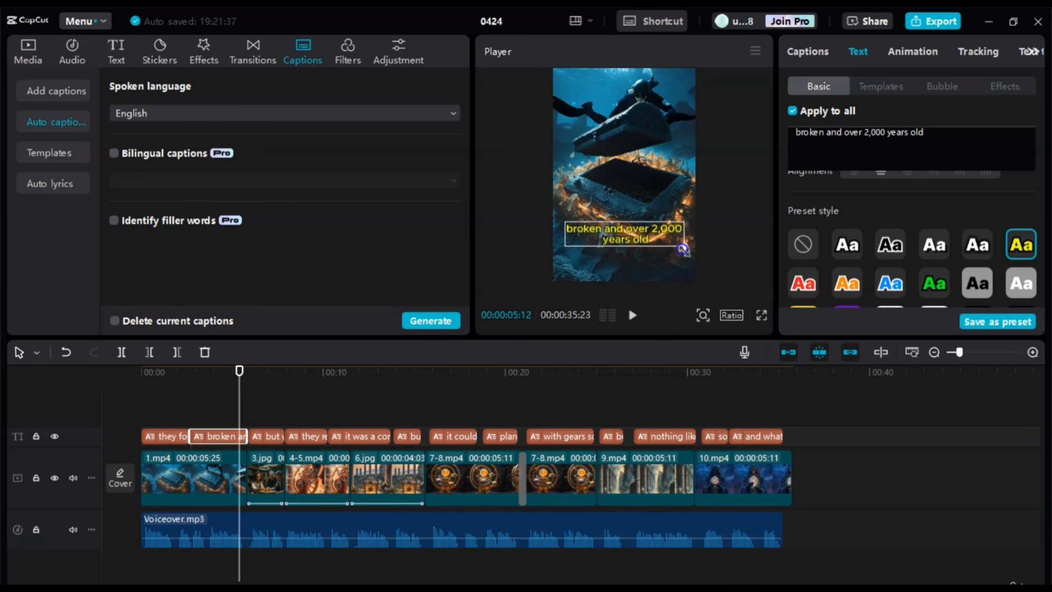
{"action": "left_click_drag", "start_coordinate": [238, 427], "coordinate": [544, 432]}
{"action": "key", "text": "space"}
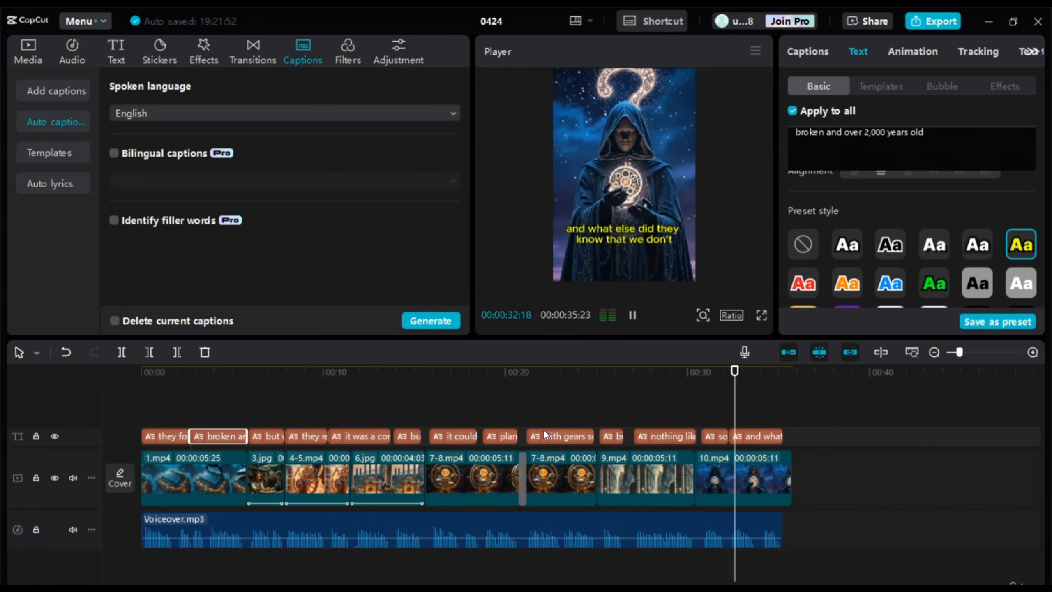
{"action": "key", "text": "space"}
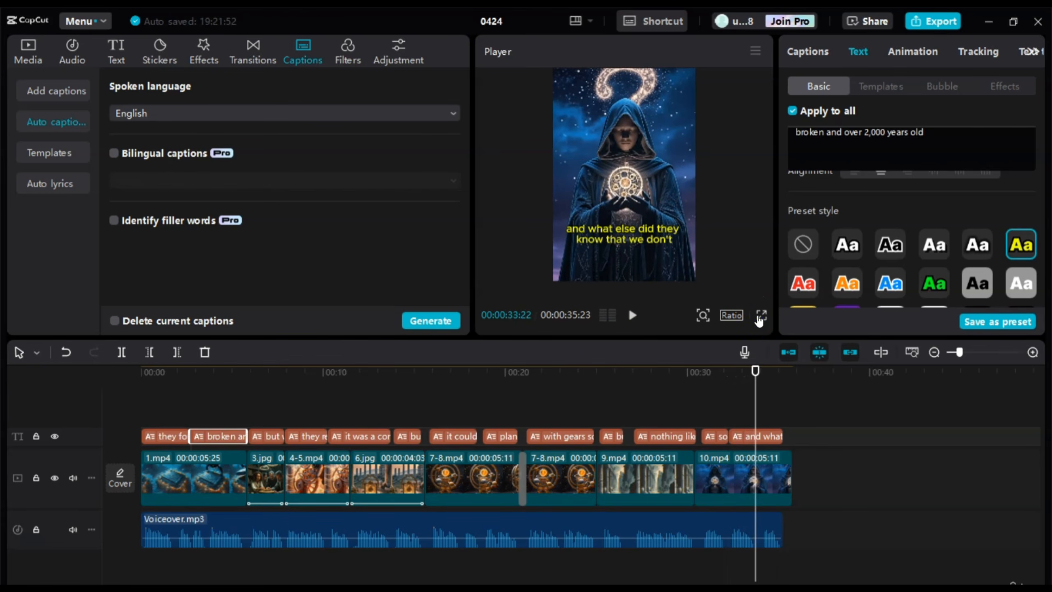
- Preview the video in full screen from about 26 seconds to check the captions over the closing scenes
{"action": "left_click", "coordinate": [761, 315]}
{"action": "left_click", "coordinate": [601, 444]}
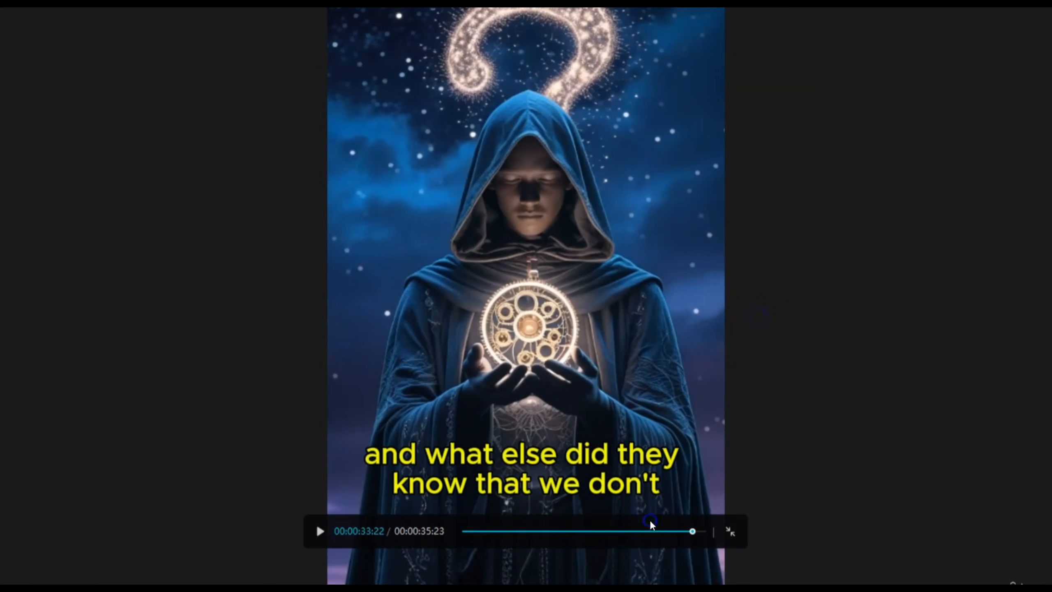
{"action": "left_click", "coordinate": [642, 531]}
{"action": "key", "text": "space"}
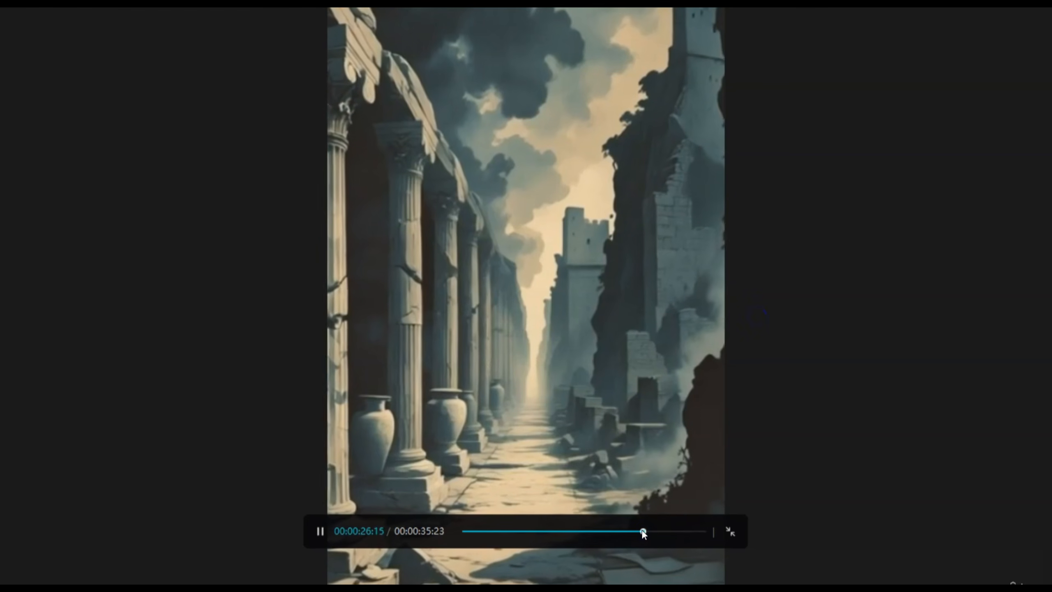
{"action": "left_click", "coordinate": [742, 407]}
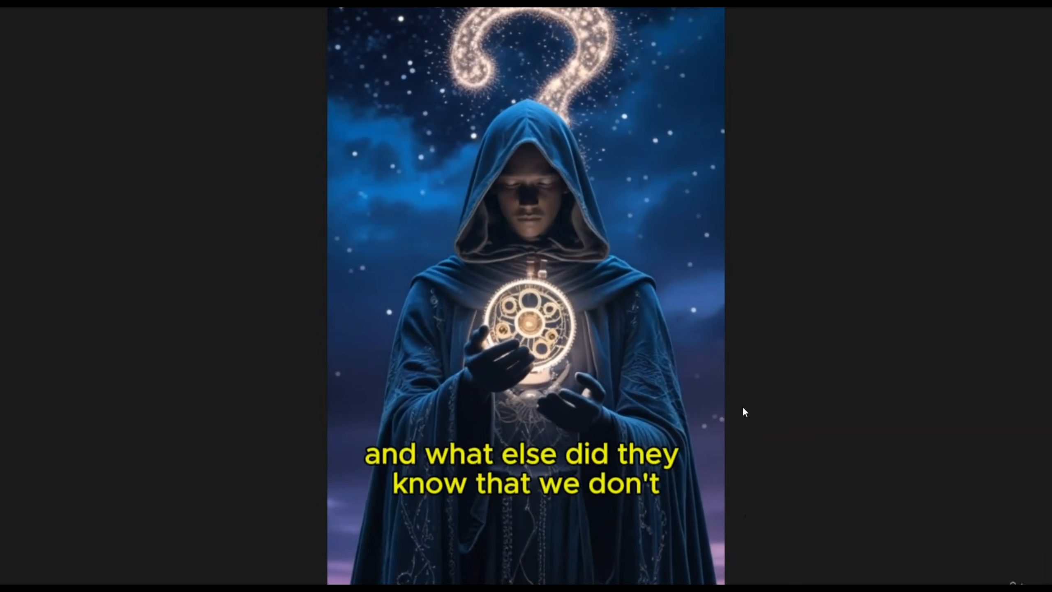
{"action": "left_click", "coordinate": [782, 452]}
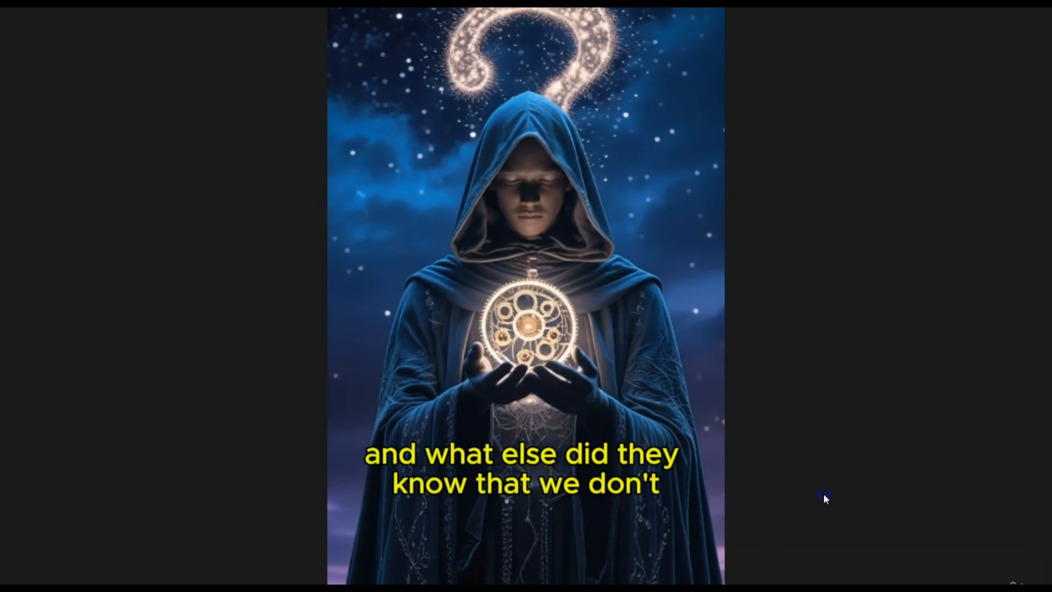
- Switch to the browser and open Pixabay's "No Copyright Song & MP3 Free Downloads" search result in a new tab
{"action": "key", "text": "ctrl+Tab"}
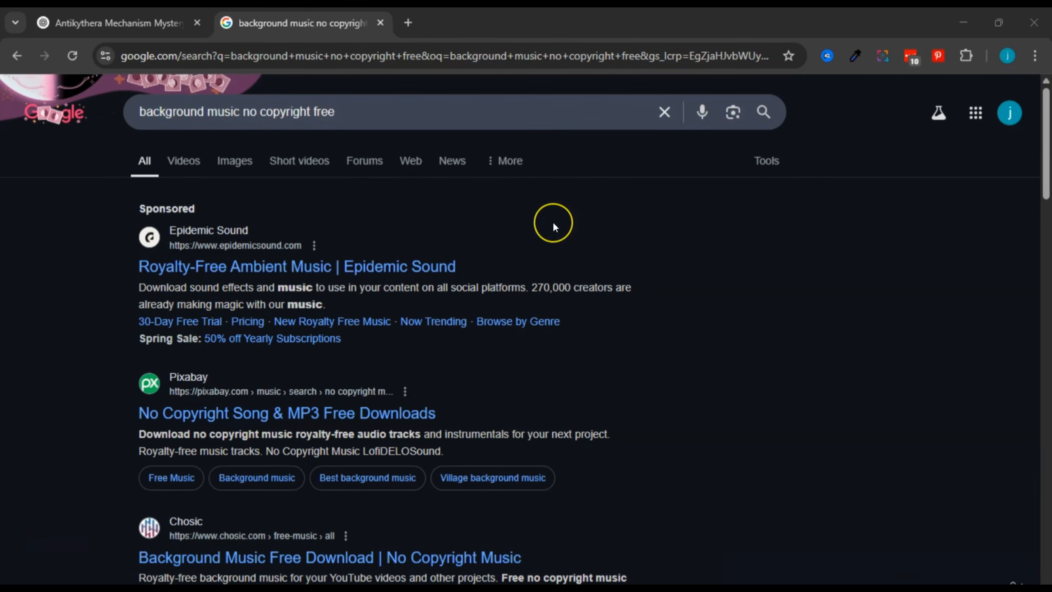
{"action": "scroll", "coordinate": [553, 222], "scroll_direction": "down", "scroll_amount": 3}
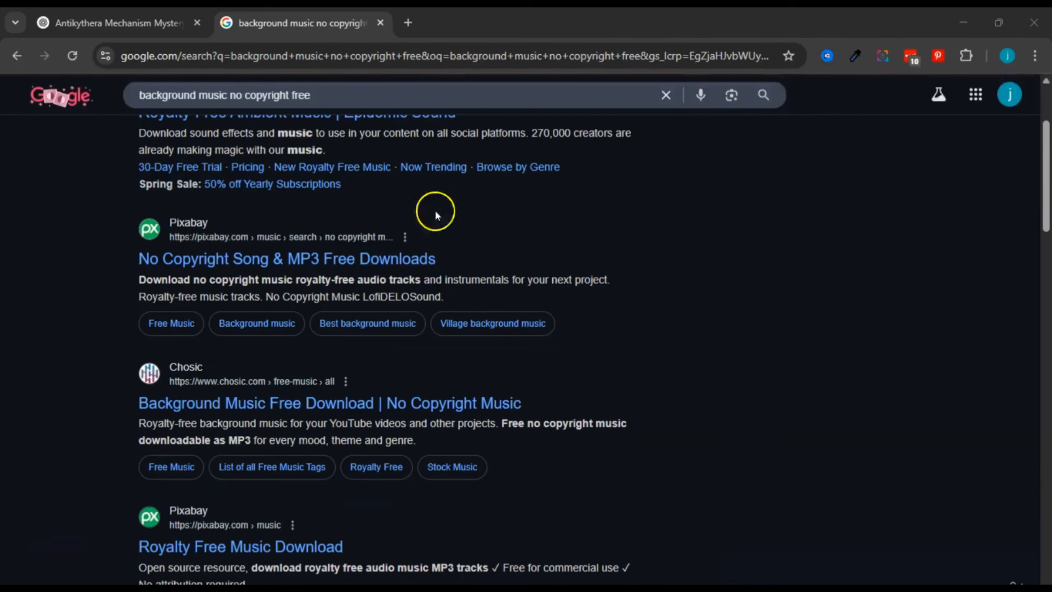
{"action": "right_click", "coordinate": [222, 256]}
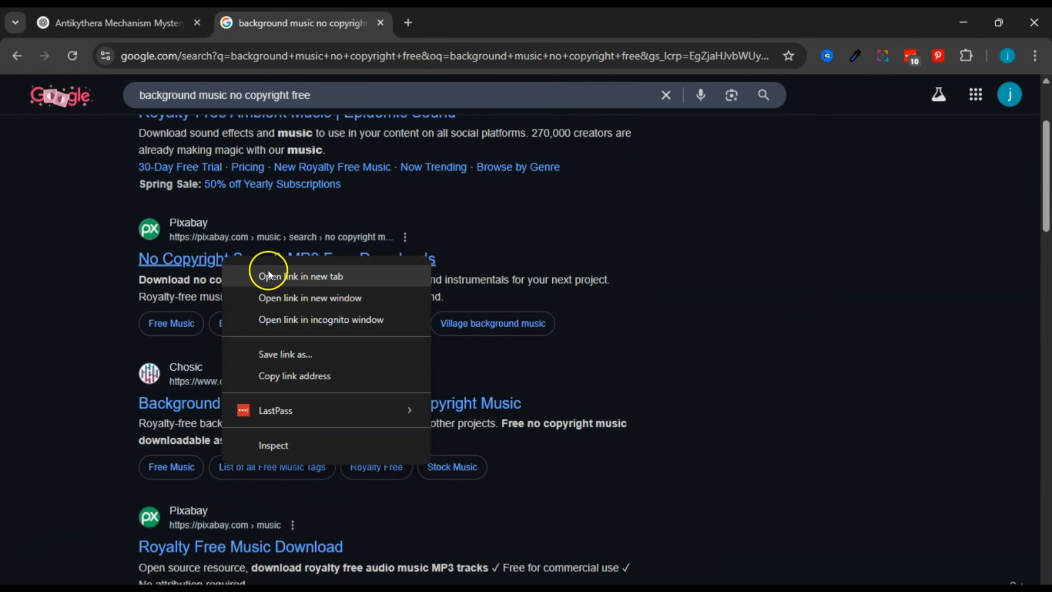
{"action": "left_click", "coordinate": [268, 276]}
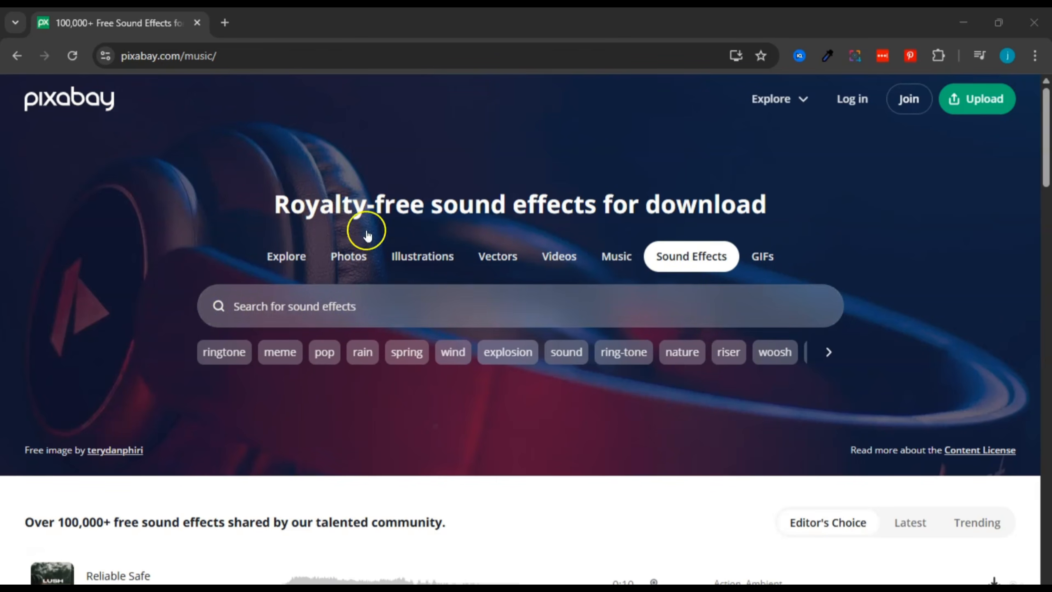
- Browse Pixabay's list of royalty-free sound effects and its media categories to see what audio is available
{"action": "scroll", "coordinate": [278, 337], "scroll_direction": "down", "scroll_amount": 7}
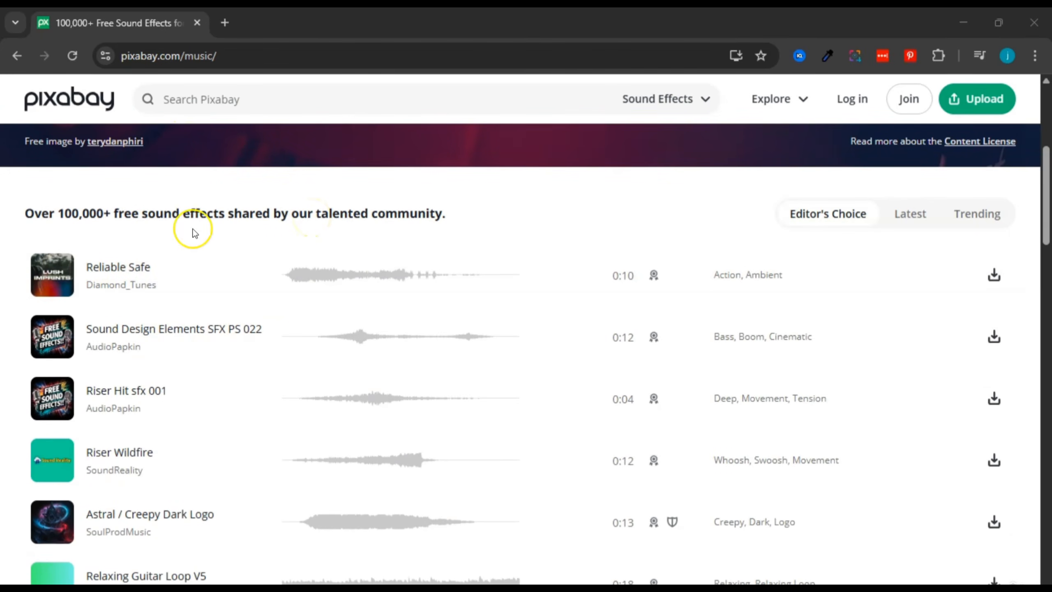
{"action": "scroll", "coordinate": [194, 233], "scroll_direction": "down", "scroll_amount": 3}
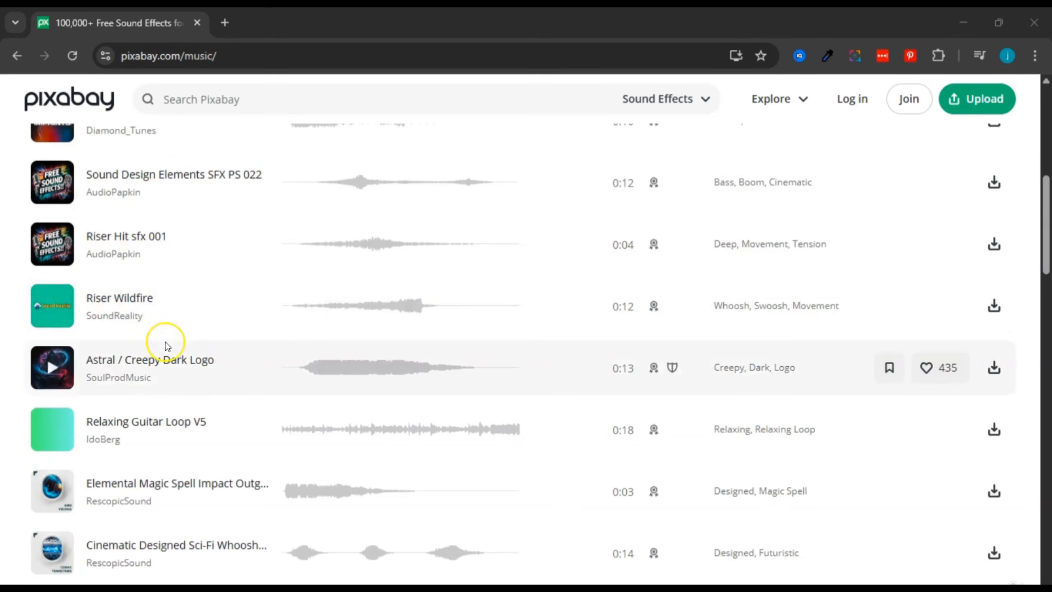
{"action": "scroll", "coordinate": [165, 343], "scroll_direction": "down", "scroll_amount": 5}
{"action": "scroll", "coordinate": [165, 342], "scroll_direction": "up", "scroll_amount": 13}
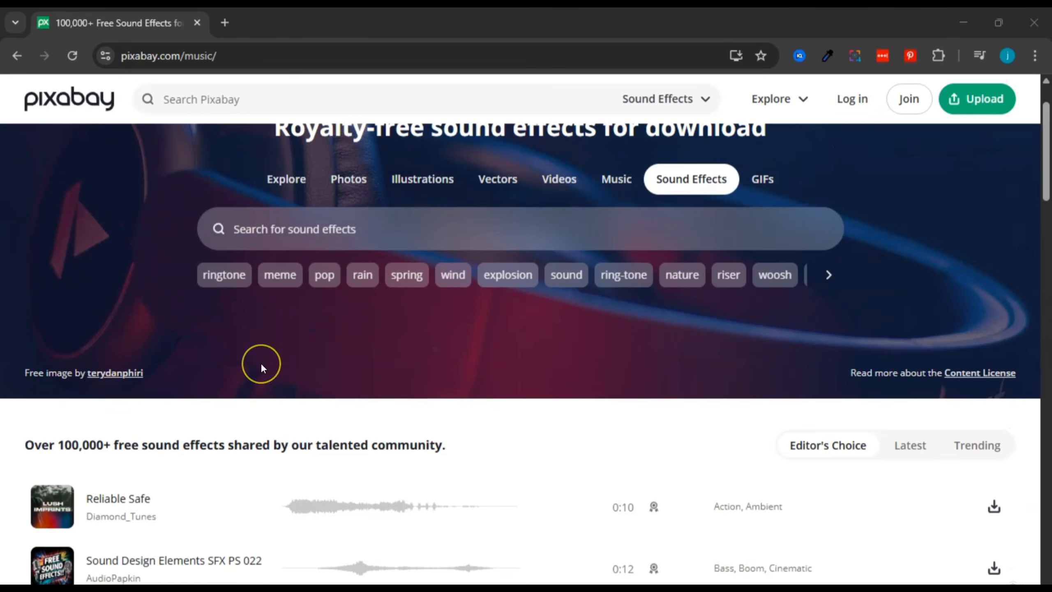
{"action": "scroll", "coordinate": [261, 363], "scroll_direction": "up", "scroll_amount": 2}
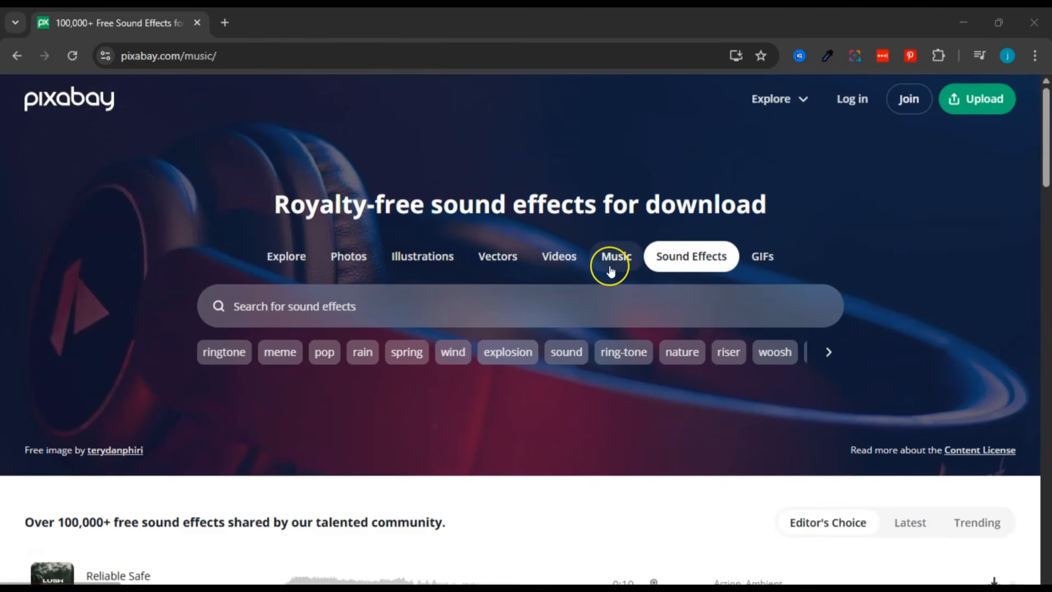
{"action": "scroll", "coordinate": [610, 269], "scroll_direction": "down", "scroll_amount": 2}
{"action": "scroll", "coordinate": [610, 269], "scroll_direction": "down", "scroll_amount": 6}
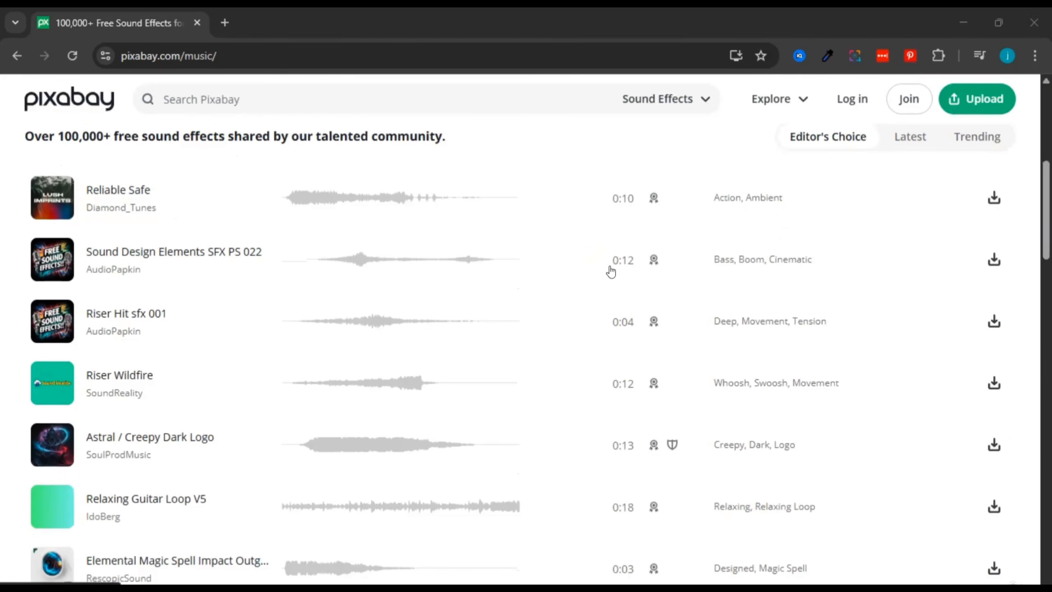
{"action": "scroll", "coordinate": [610, 269], "scroll_direction": "up", "scroll_amount": 8}
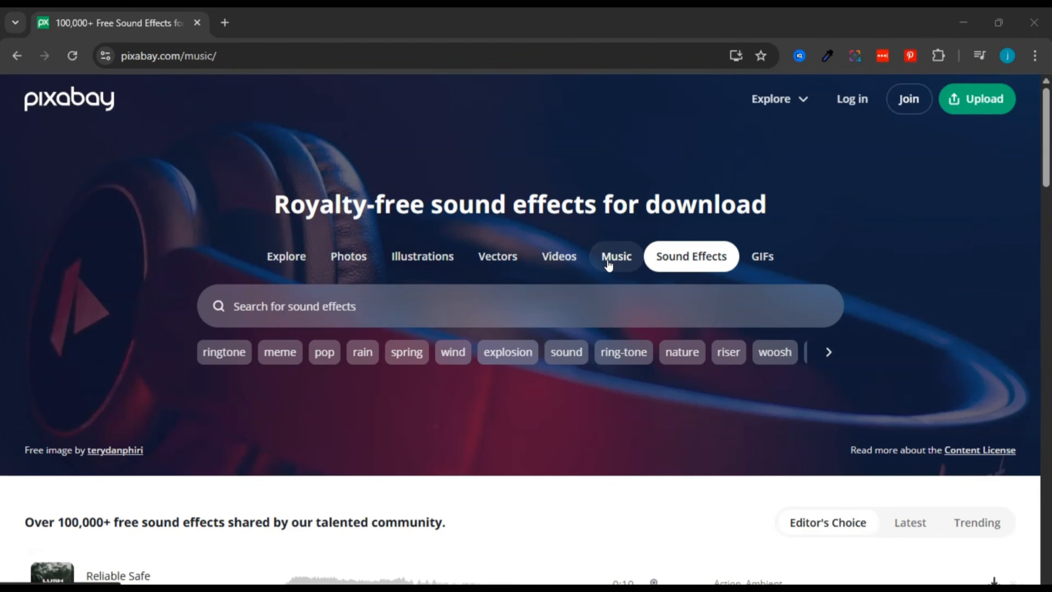
{"action": "scroll", "coordinate": [491, 259], "scroll_direction": "down", "scroll_amount": 6}
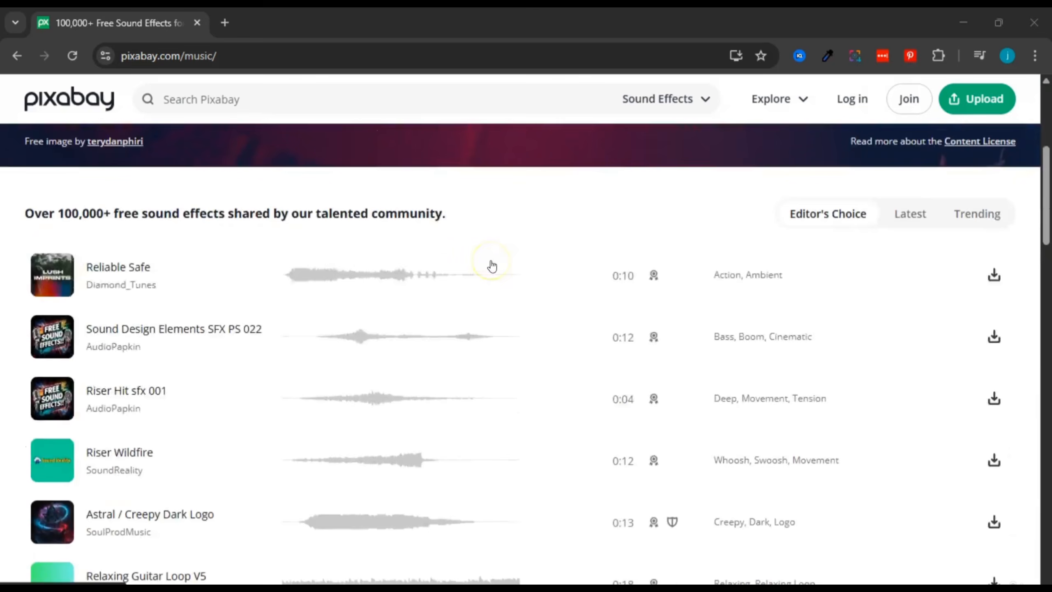
{"action": "scroll", "coordinate": [274, 298], "scroll_direction": "down", "scroll_amount": 6}
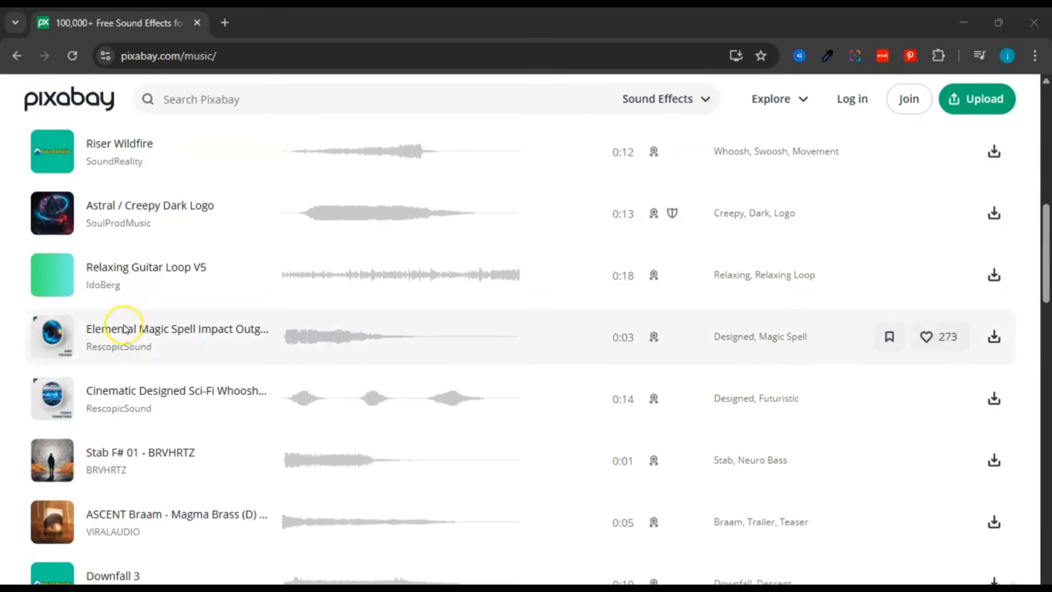
{"action": "scroll", "coordinate": [220, 348], "scroll_direction": "down", "scroll_amount": 6}
{"action": "scroll", "coordinate": [219, 347], "scroll_direction": "up", "scroll_amount": 10}
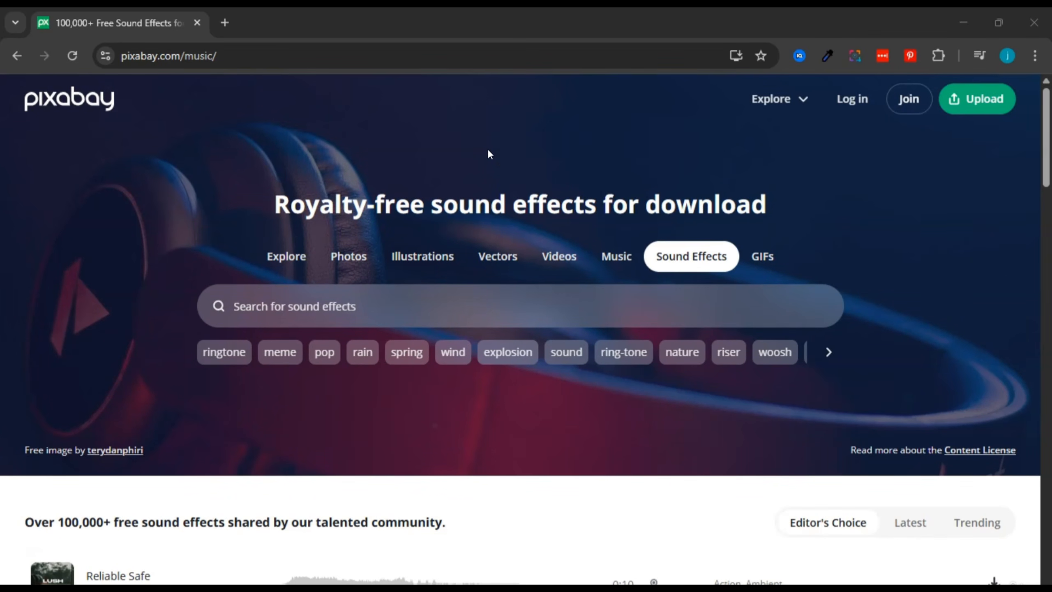
- Switch to CapCut and import the inspiring-motivation-beat-297977 music file from the Desktop folder
{"action": "mouse_move", "coordinate": [538, 585]}
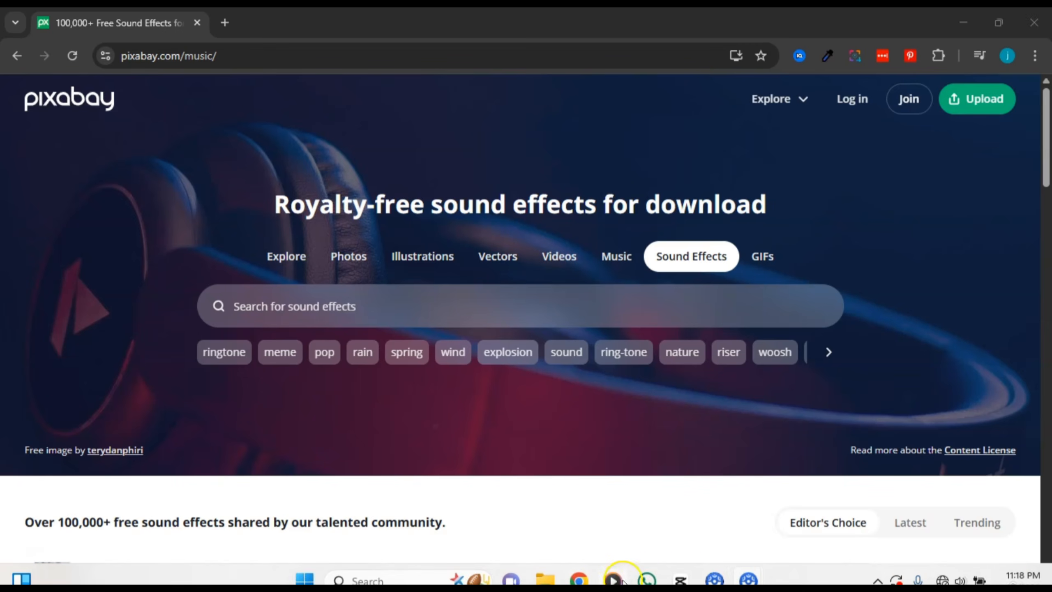
{"action": "left_click", "coordinate": [679, 578]}
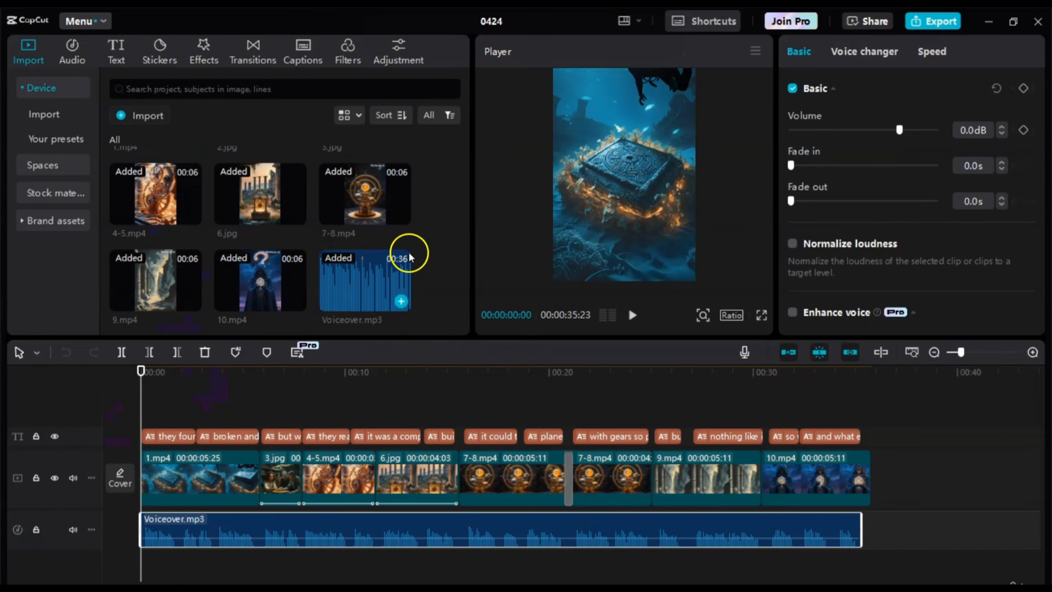
{"action": "left_click", "coordinate": [158, 116]}
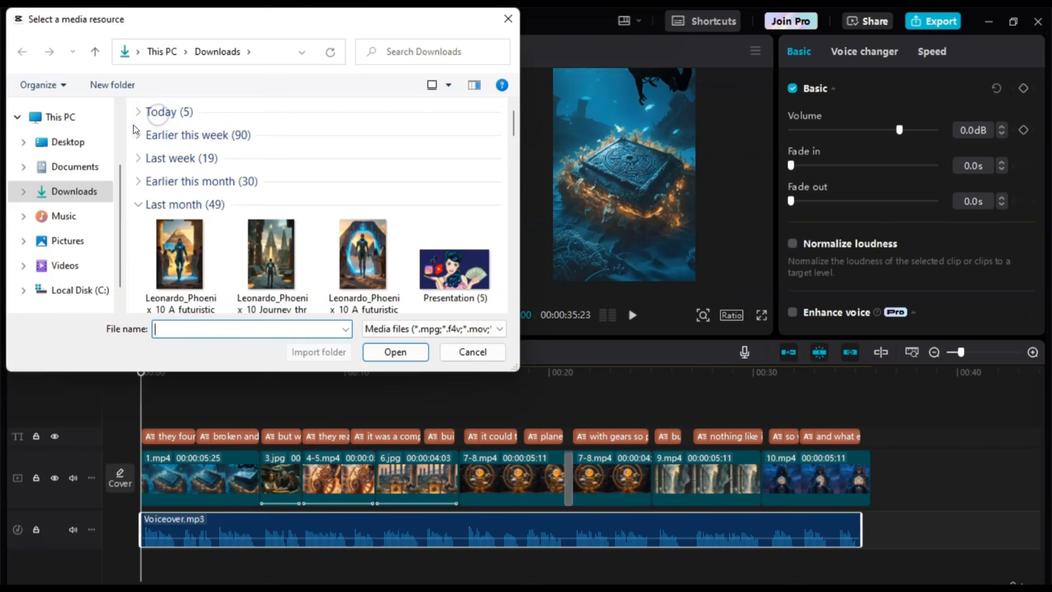
{"action": "left_click", "coordinate": [69, 141]}
{"action": "left_click", "coordinate": [164, 257]}
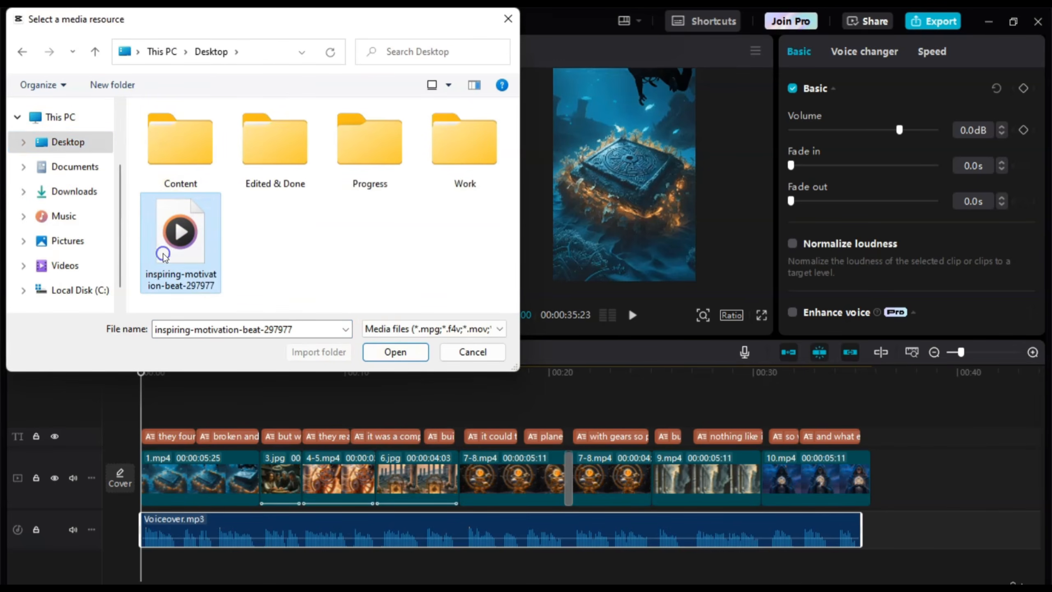
{"action": "left_click", "coordinate": [385, 351]}
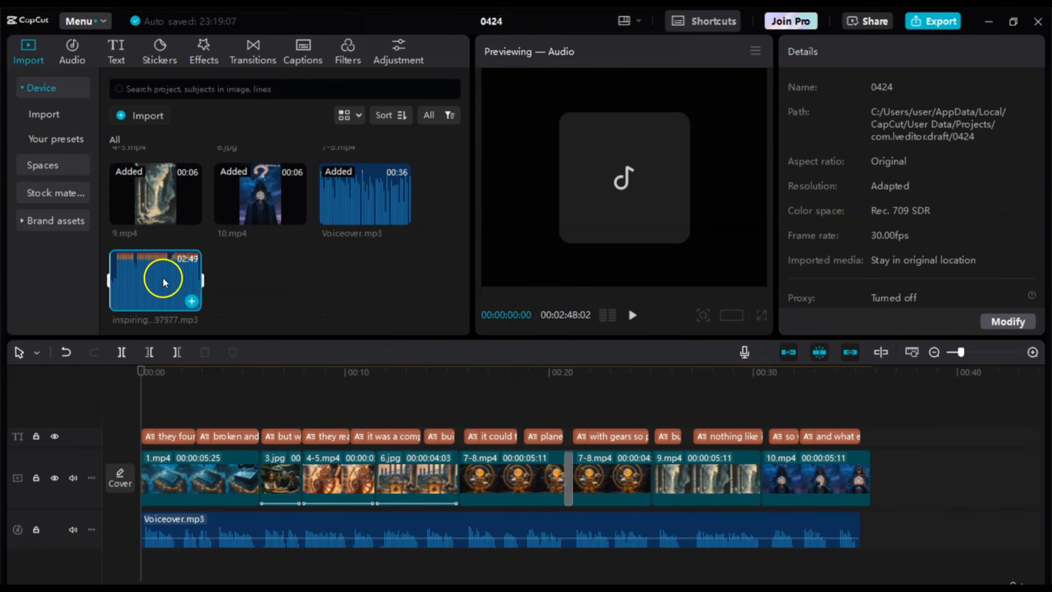
- Add the imported music to a new audio track below the voiceover and align it with the start of the timeline
{"action": "left_click_drag", "start_coordinate": [153, 277], "coordinate": [156, 566]}
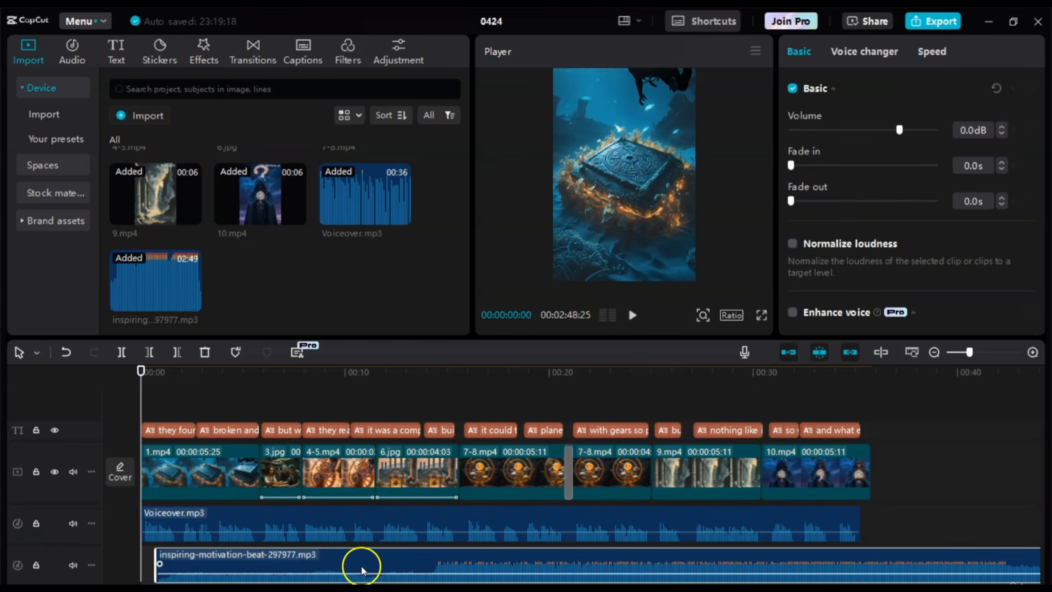
{"action": "left_click_drag", "start_coordinate": [361, 566], "coordinate": [328, 568]}
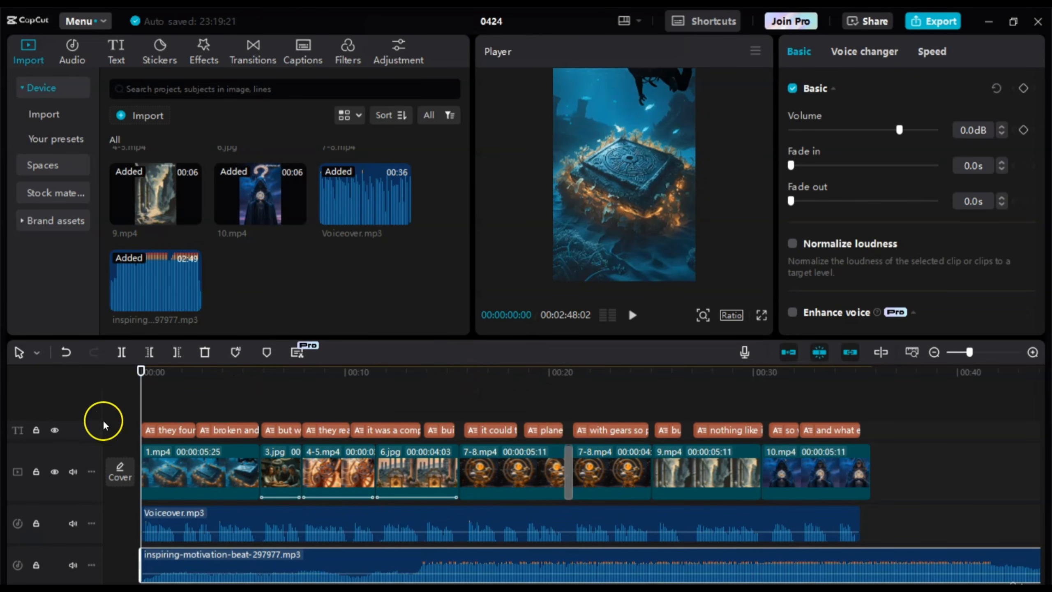
- Mute the voiceover track and play the background music from the start and from about 8 seconds to hear where its beat begins
{"action": "left_click", "coordinate": [73, 523]}
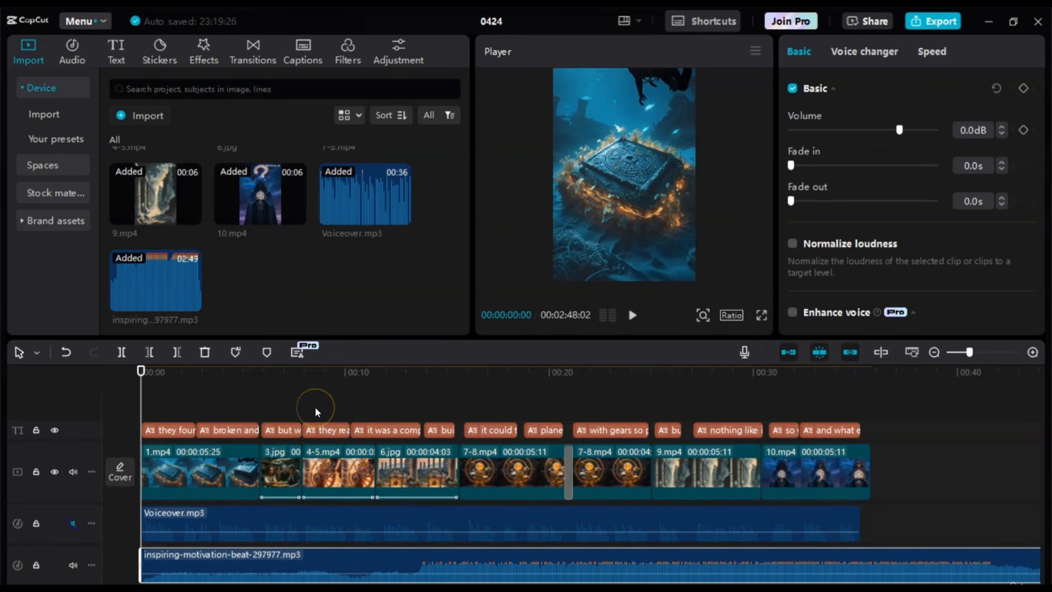
{"action": "key", "text": "space"}
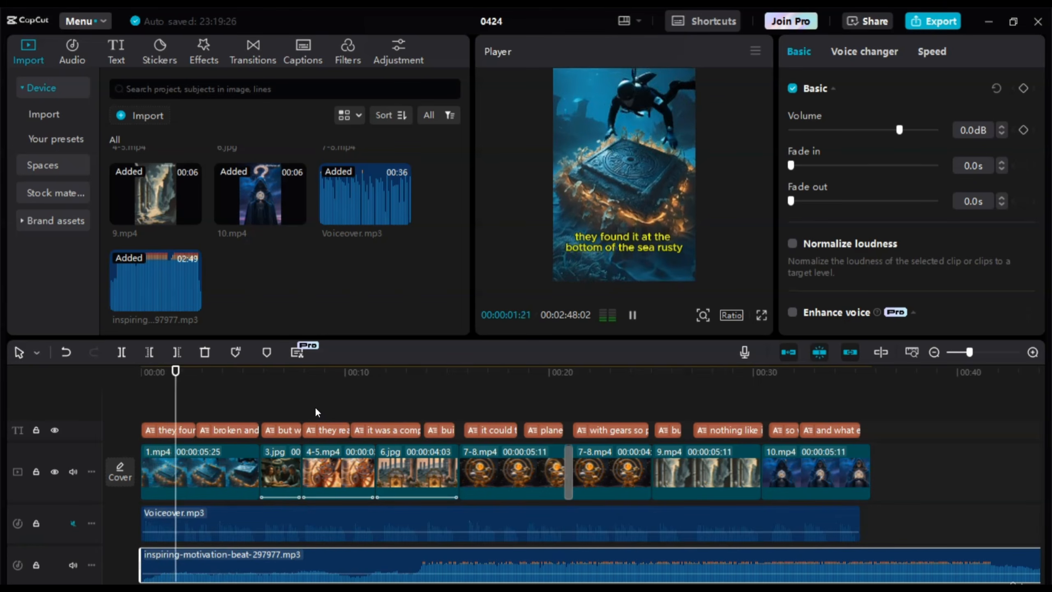
{"action": "left_click", "coordinate": [310, 408]}
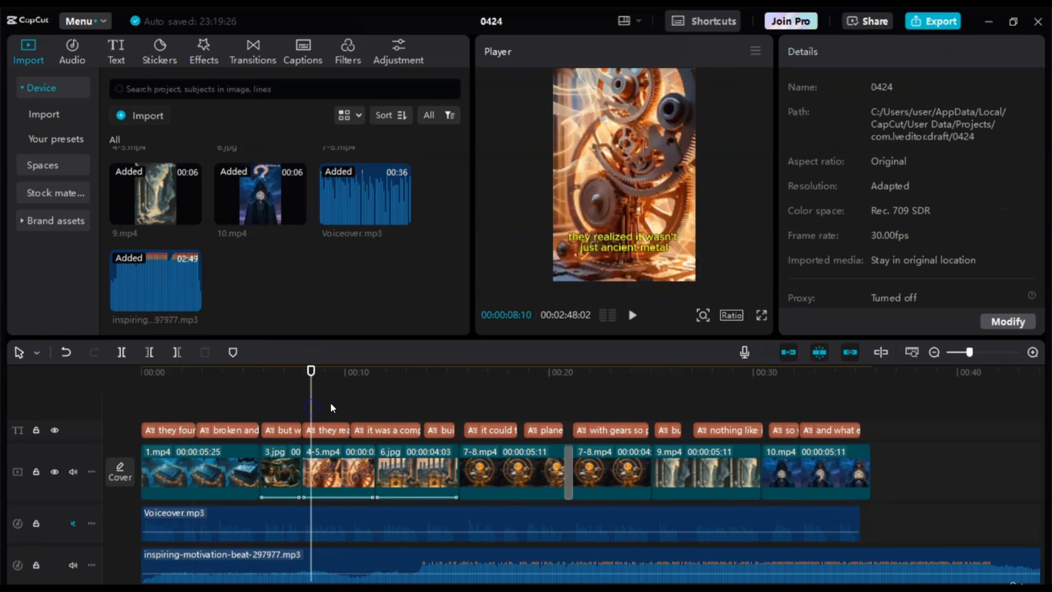
{"action": "key", "text": "space"}
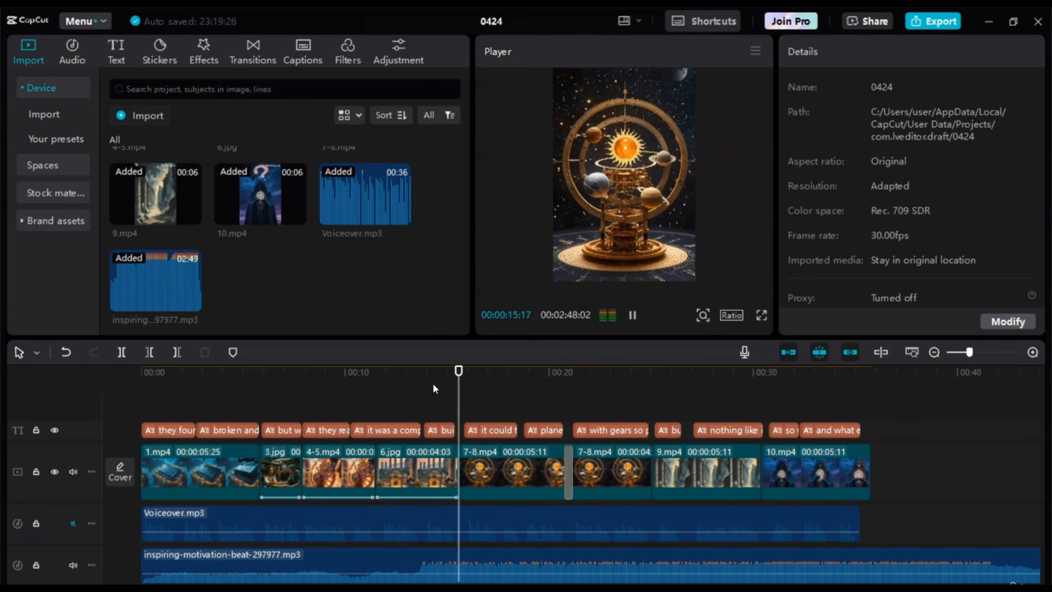
{"action": "key", "text": "space"}
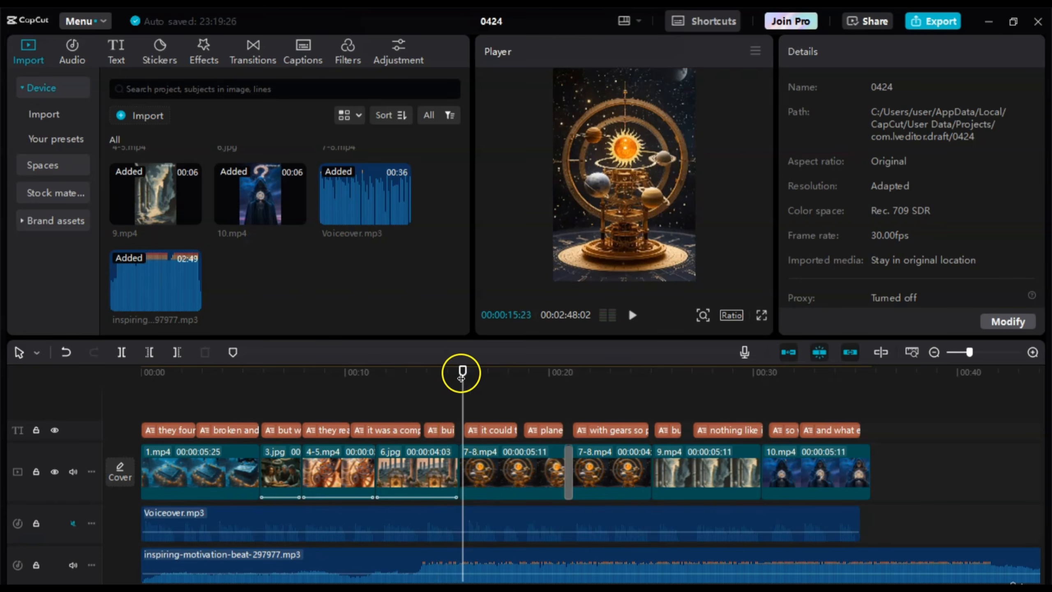
- Split the background music at 00:00:13:07 and delete the part after the cut
{"action": "left_click_drag", "start_coordinate": [461, 375], "coordinate": [409, 373]}
{"action": "key", "text": "space"}
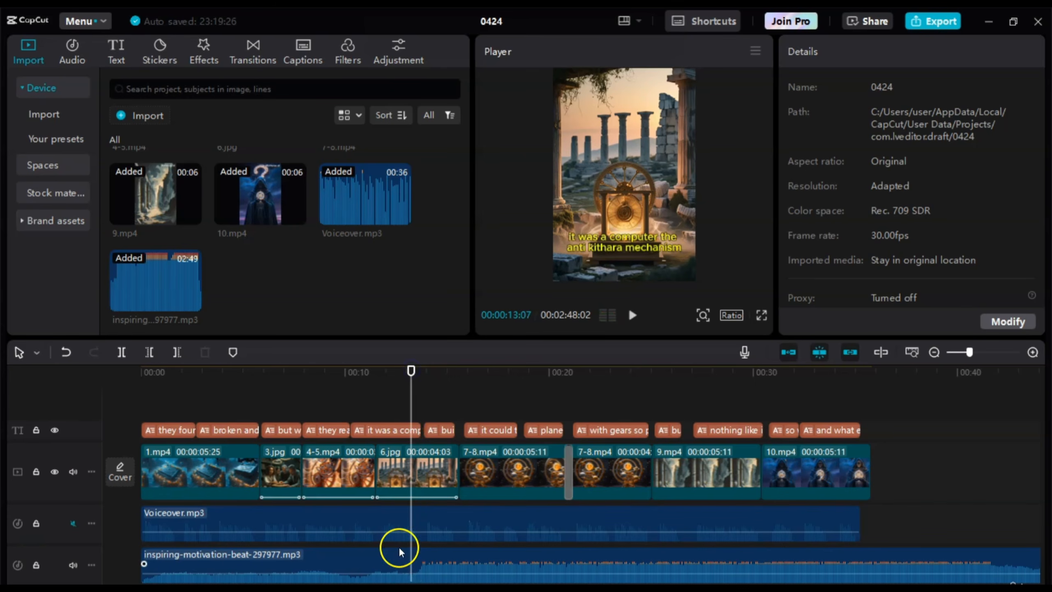
{"action": "left_click", "coordinate": [408, 568]}
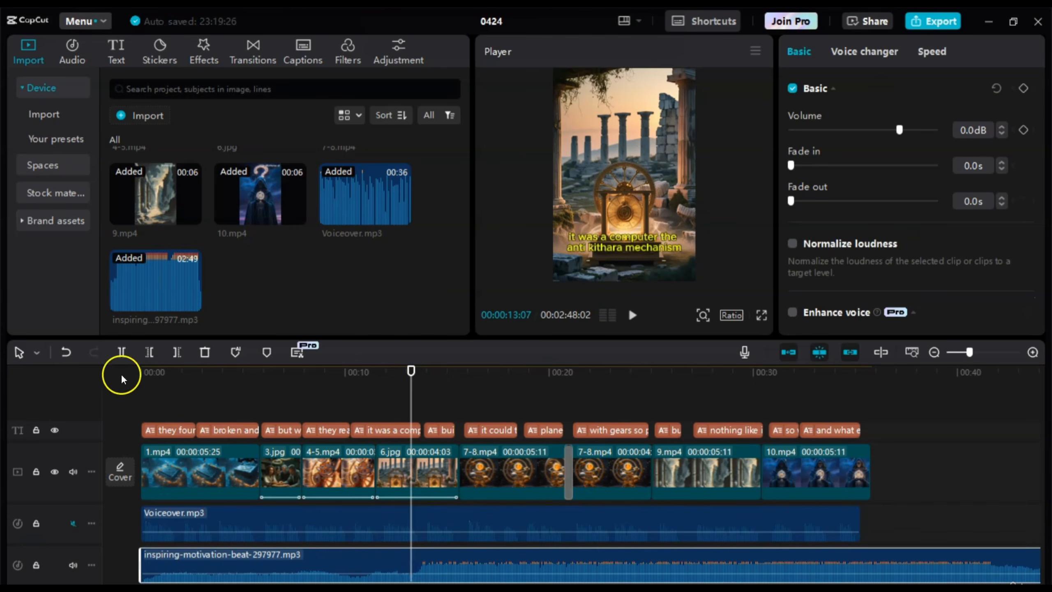
{"action": "left_click", "coordinate": [121, 352]}
{"action": "left_click", "coordinate": [489, 570]}
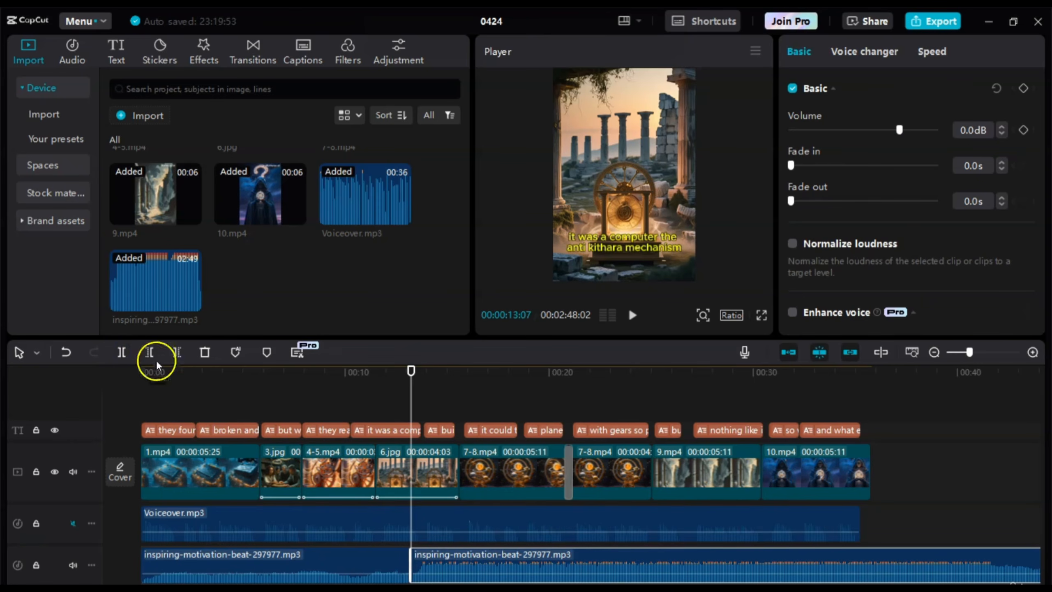
{"action": "left_click", "coordinate": [207, 352]}
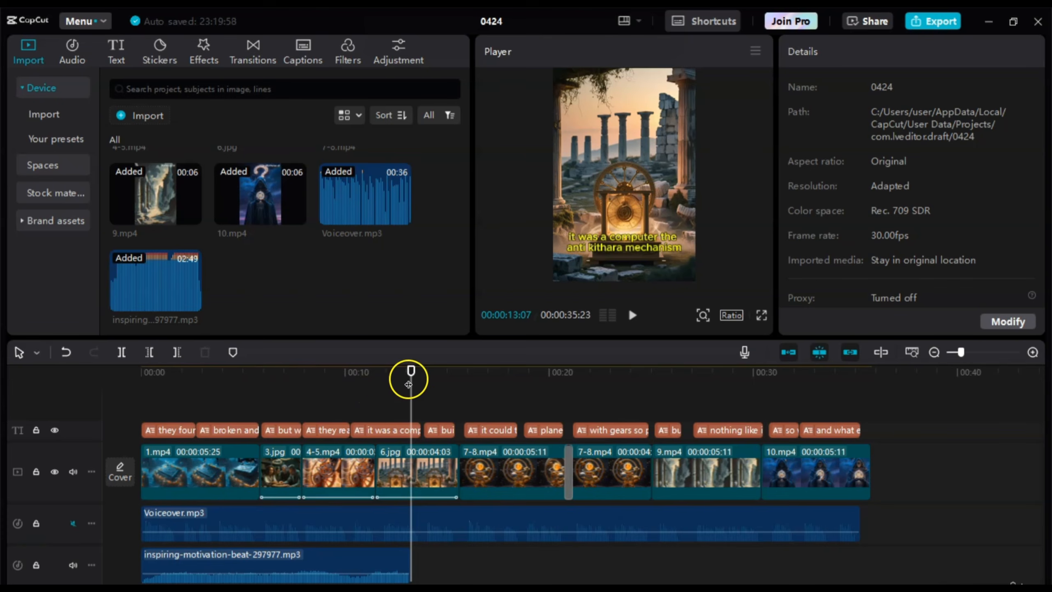
- Play the shortened background music from the beginning up to nearly 12 seconds to find a better ending point
{"action": "left_click_drag", "start_coordinate": [409, 384], "coordinate": [118, 383]}
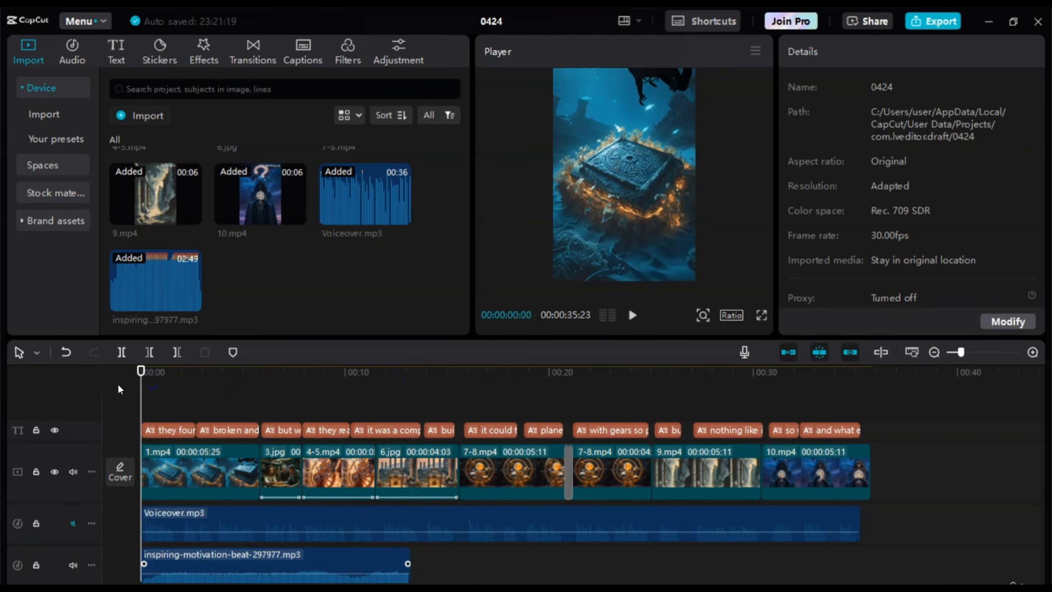
{"action": "left_click", "coordinate": [112, 427]}
{"action": "left_click", "coordinate": [154, 377]}
{"action": "key", "text": "space"}
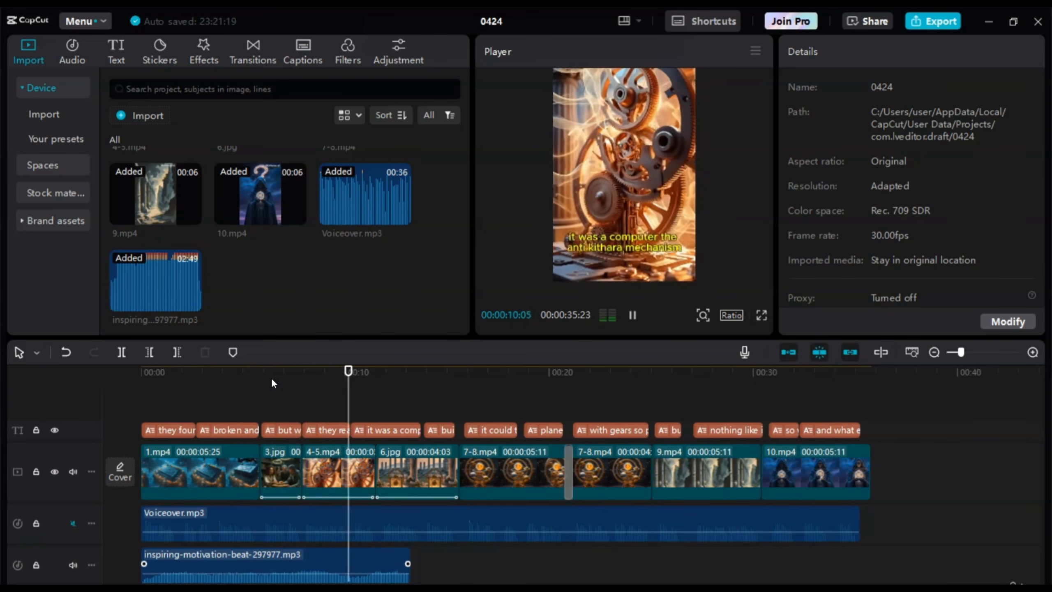
{"action": "key", "text": "space"}
{"action": "left_click", "coordinate": [370, 406]}
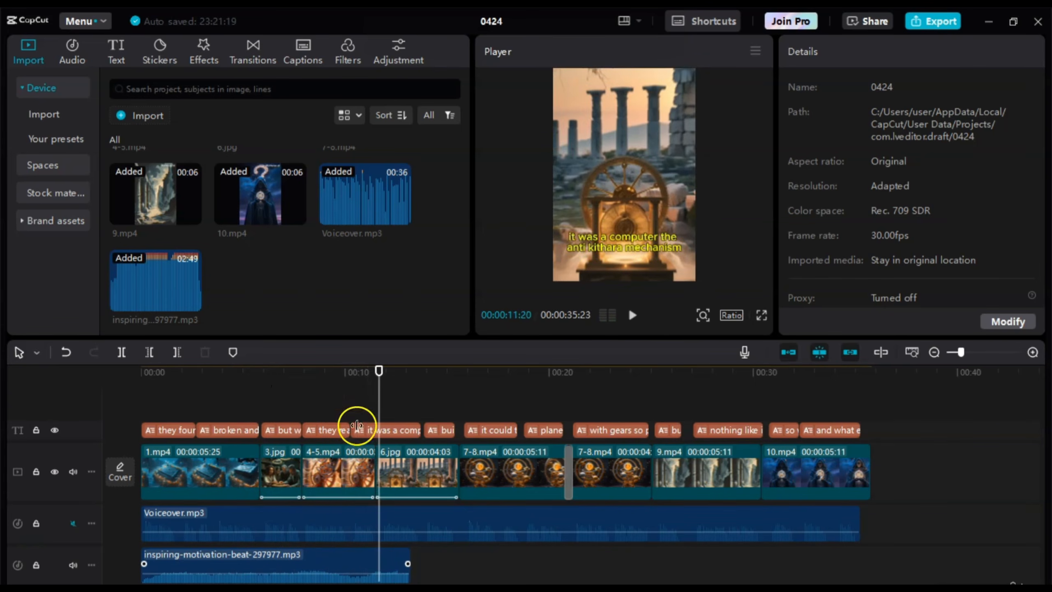
- Split the background music again at 00:00:10:21 and delete the short piece after the cut
{"action": "left_click_drag", "start_coordinate": [380, 401], "coordinate": [330, 404]}
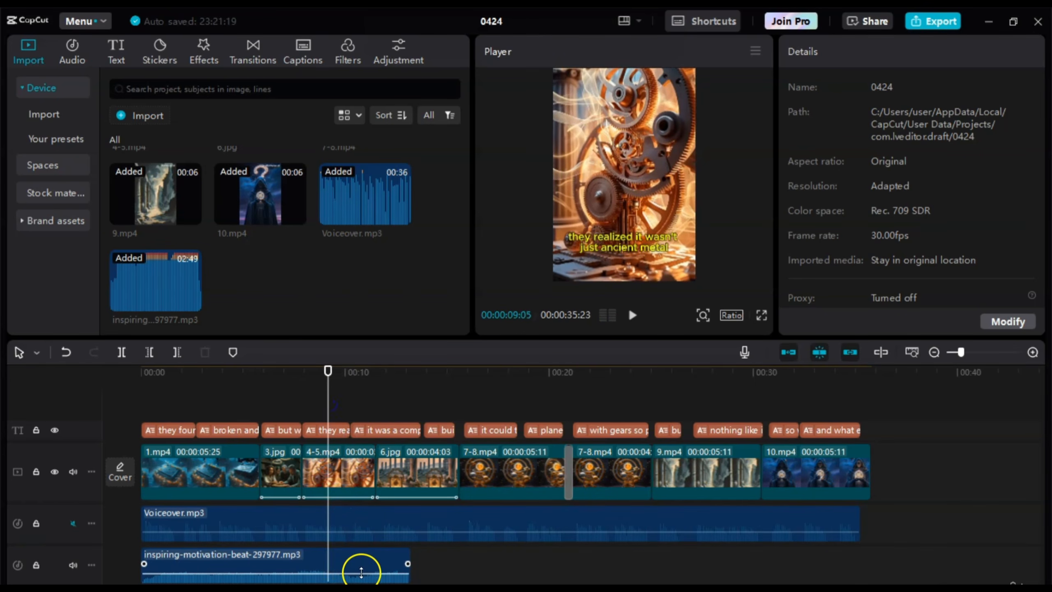
{"action": "left_click_drag", "start_coordinate": [328, 381], "coordinate": [359, 385]}
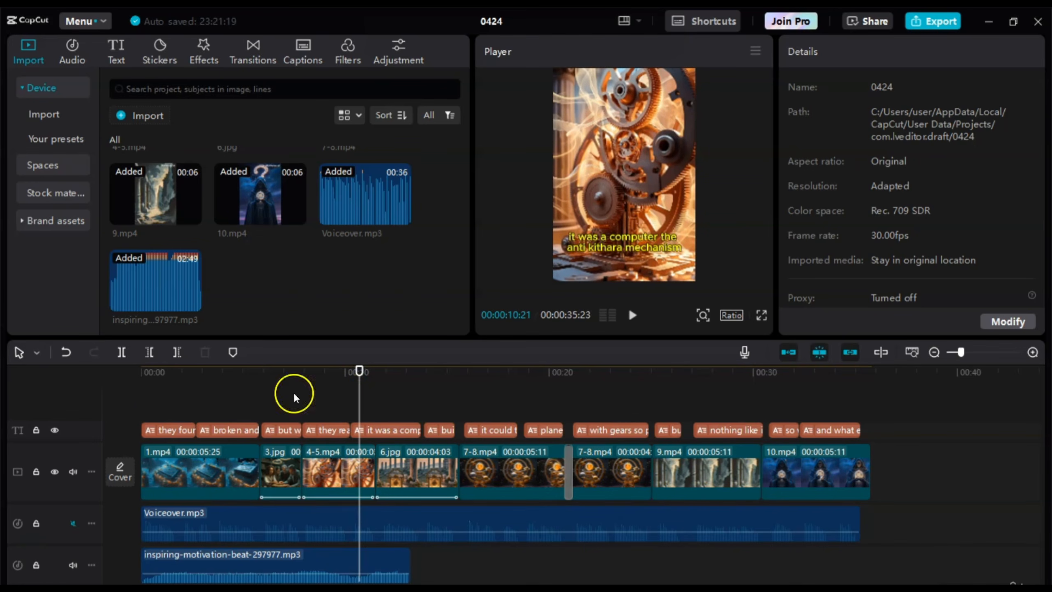
{"action": "left_click", "coordinate": [355, 564]}
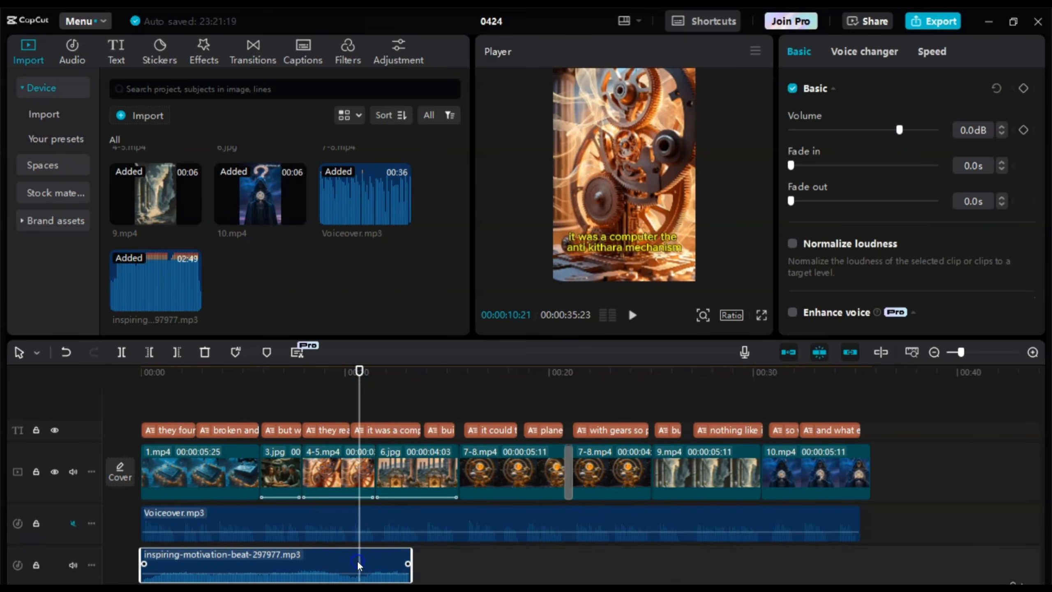
{"action": "left_click", "coordinate": [122, 352]}
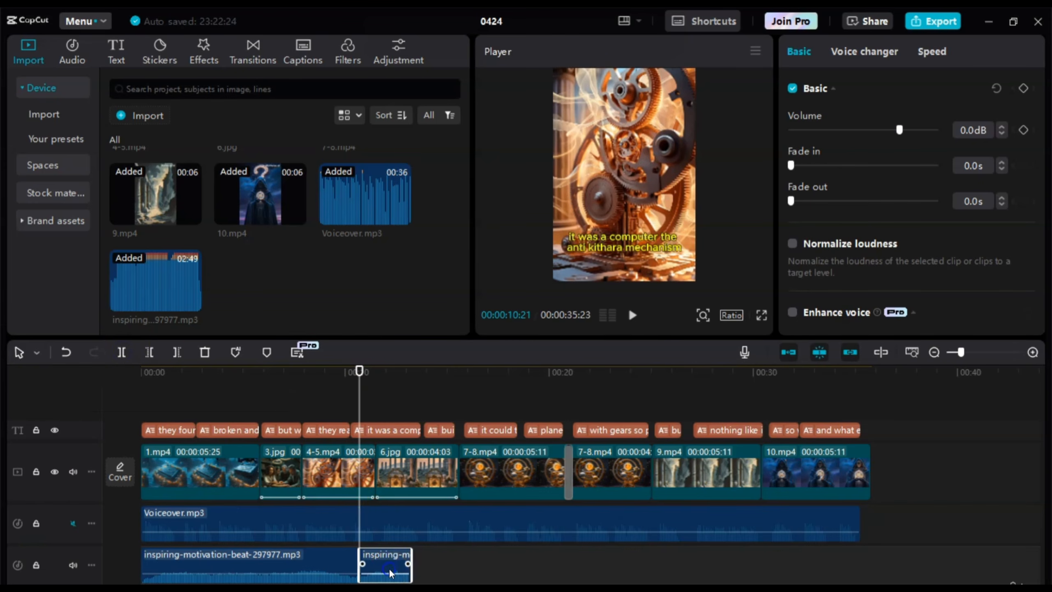
{"action": "left_click", "coordinate": [205, 352]}
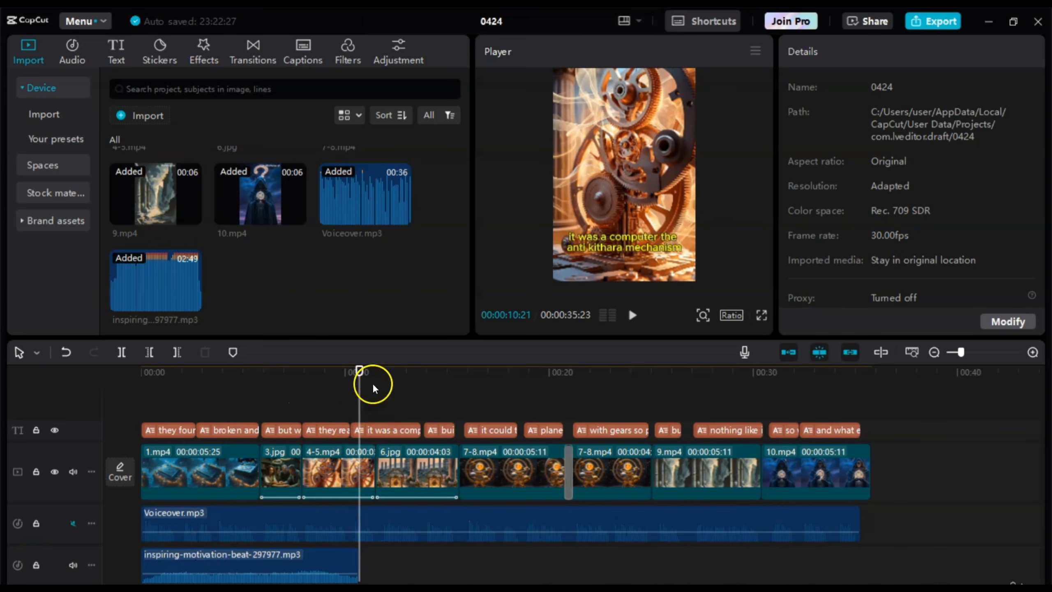
- Play the first two seconds of the timeline to hear how the music opens
{"action": "left_click_drag", "start_coordinate": [362, 389], "coordinate": [109, 383]}
{"action": "key", "text": "space"}
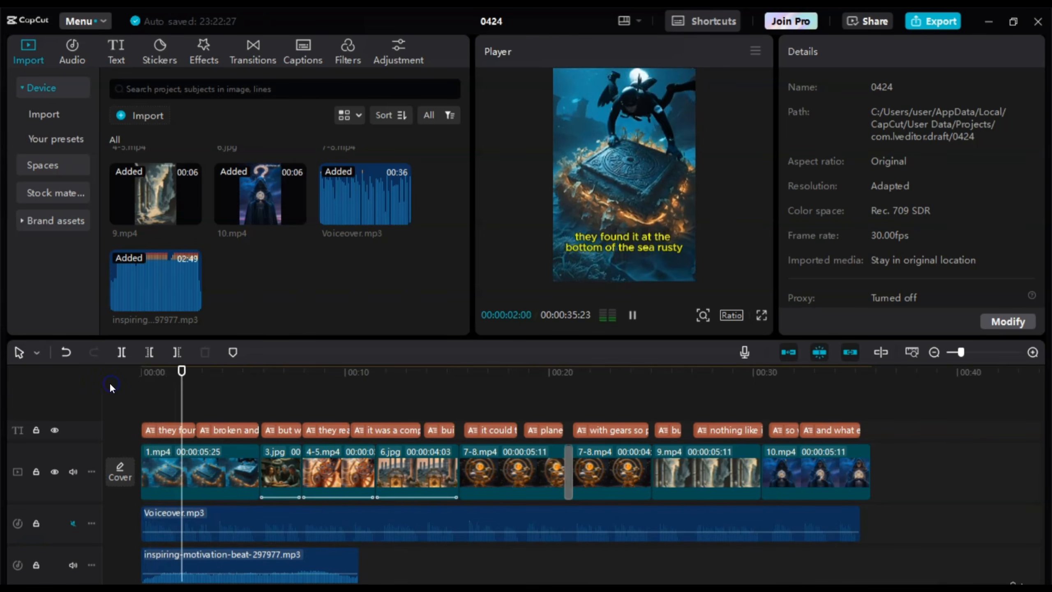
{"action": "key", "text": "space"}
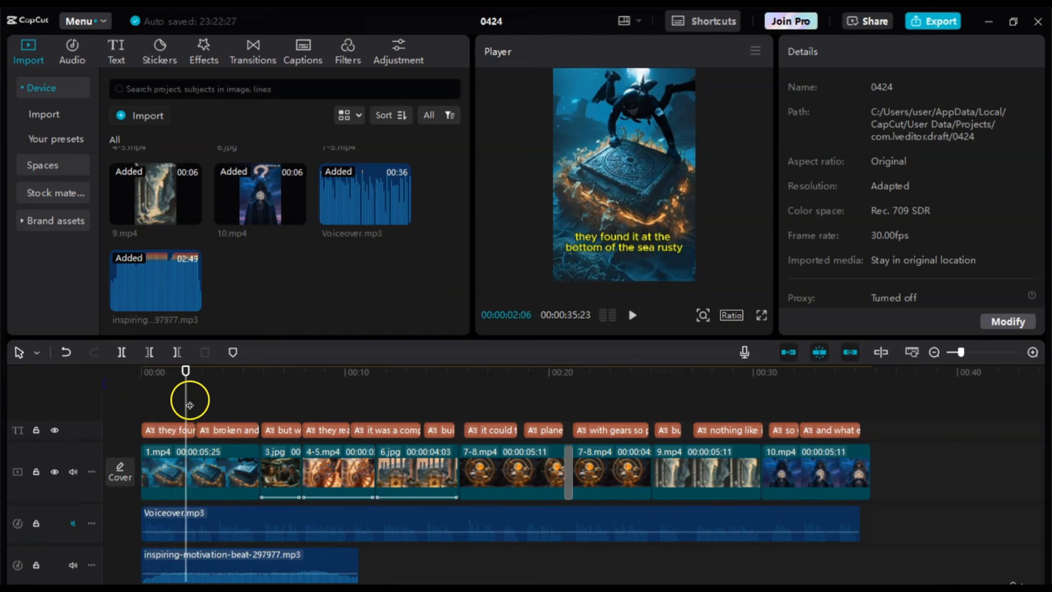
{"action": "left_click_drag", "start_coordinate": [190, 405], "coordinate": [142, 405]}
- Copy the trimmed music clip and paste the duplicate on the same track directly after the first clip
{"action": "left_click", "coordinate": [296, 559]}
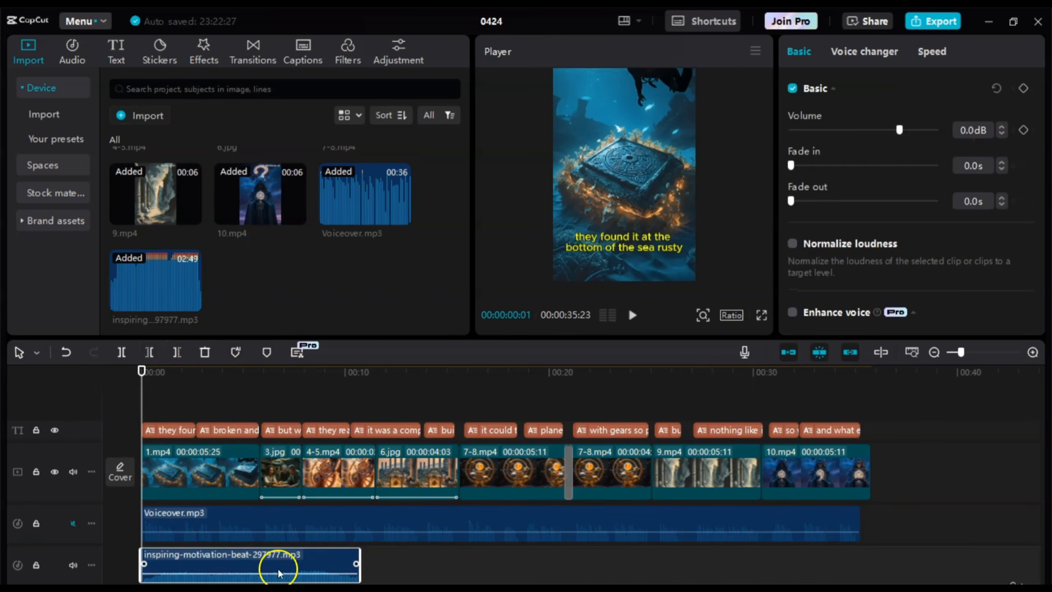
{"action": "right_click", "coordinate": [314, 557]}
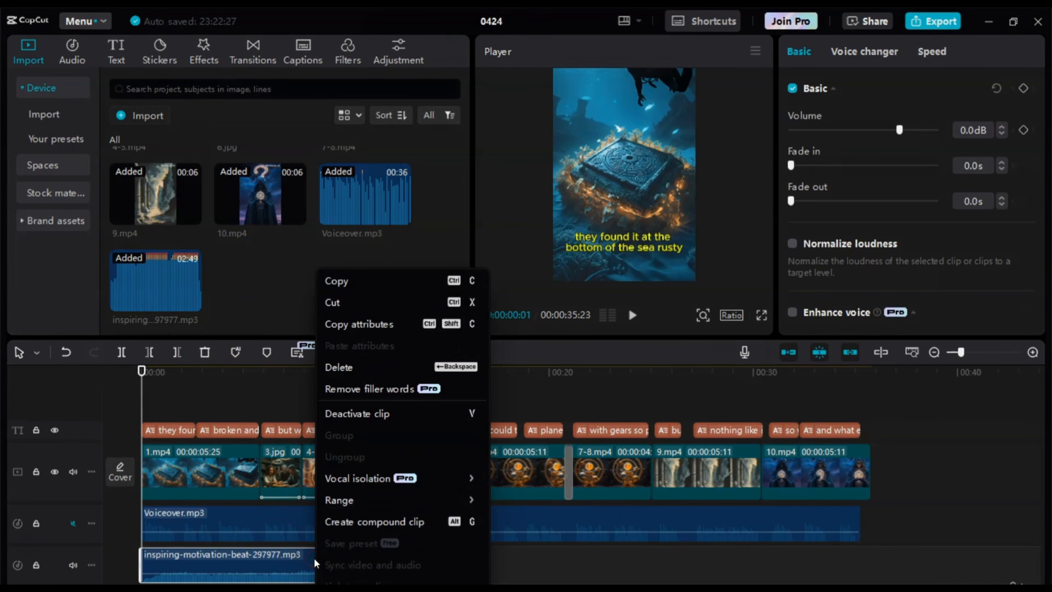
{"action": "left_click", "coordinate": [332, 284]}
{"action": "left_click", "coordinate": [387, 564]}
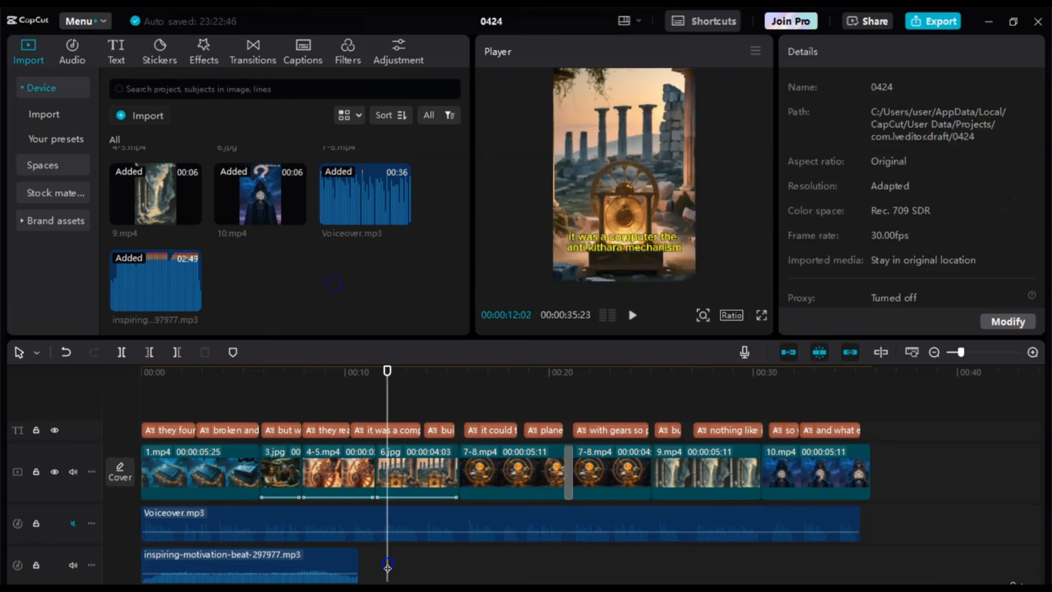
{"action": "right_click", "coordinate": [387, 565]}
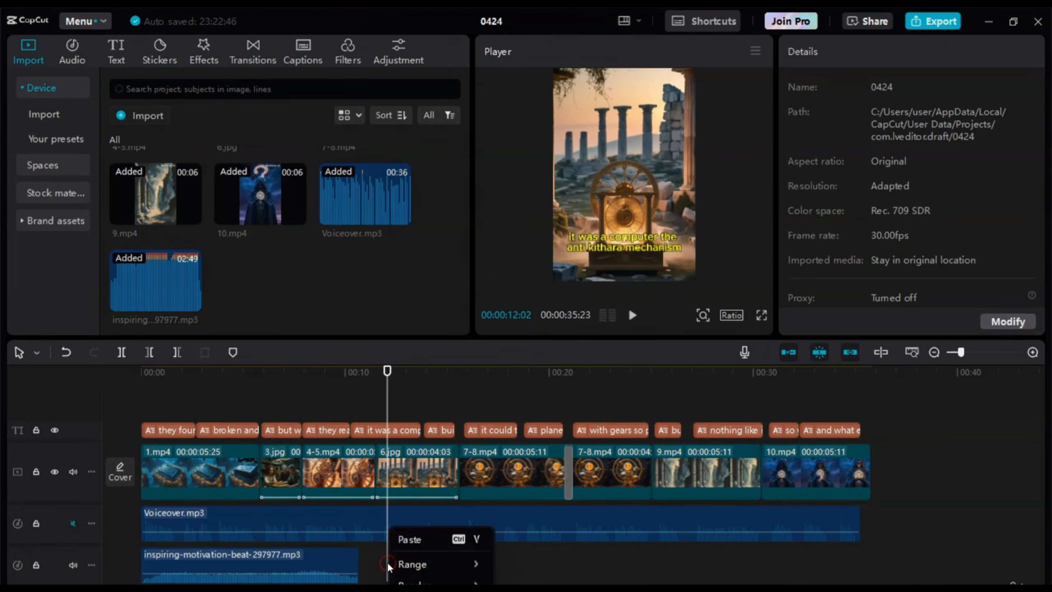
{"action": "left_click", "coordinate": [411, 541]}
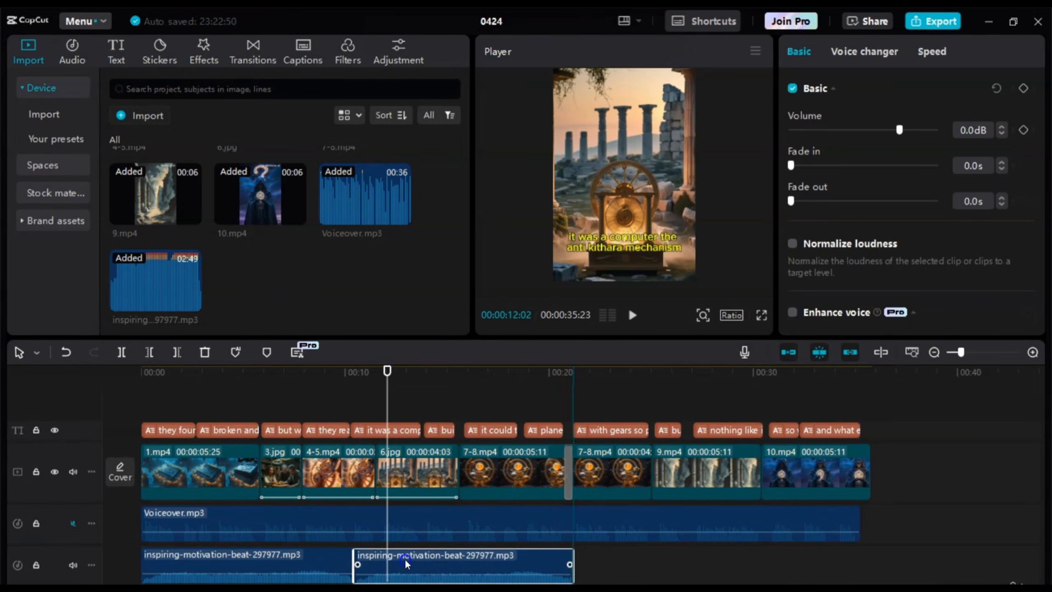
{"action": "left_click_drag", "start_coordinate": [405, 559], "coordinate": [410, 561]}
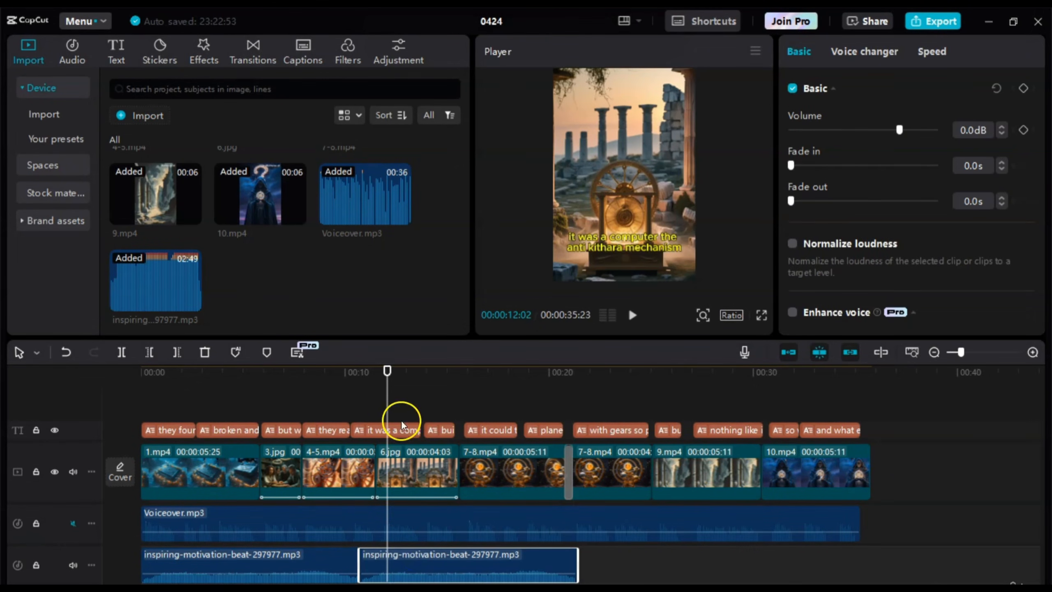
- Play the transition between the two music clips several times, from about 9 seconds and from 00:00:10:21
{"action": "left_click_drag", "start_coordinate": [390, 410], "coordinate": [324, 412]}
{"action": "key", "text": "space"}
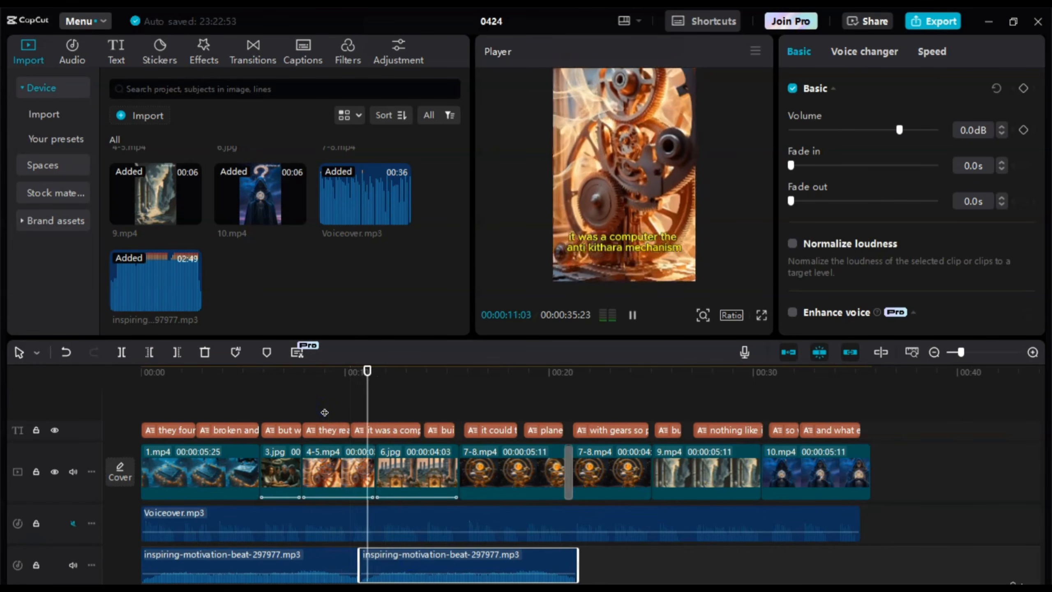
{"action": "key", "text": "space"}
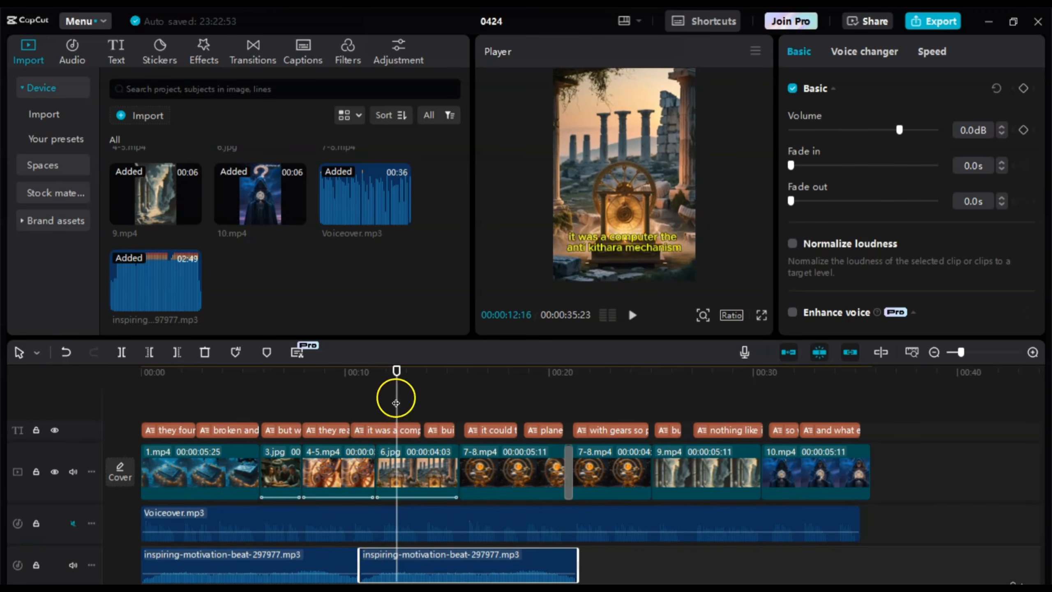
{"action": "left_click_drag", "start_coordinate": [398, 401], "coordinate": [359, 402]}
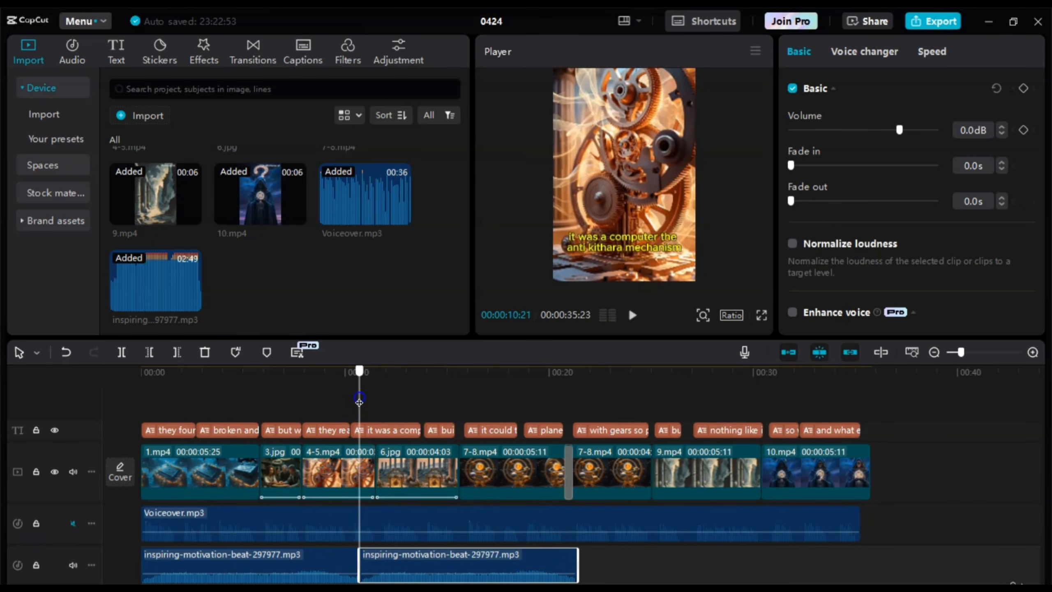
{"action": "key", "text": "space"}
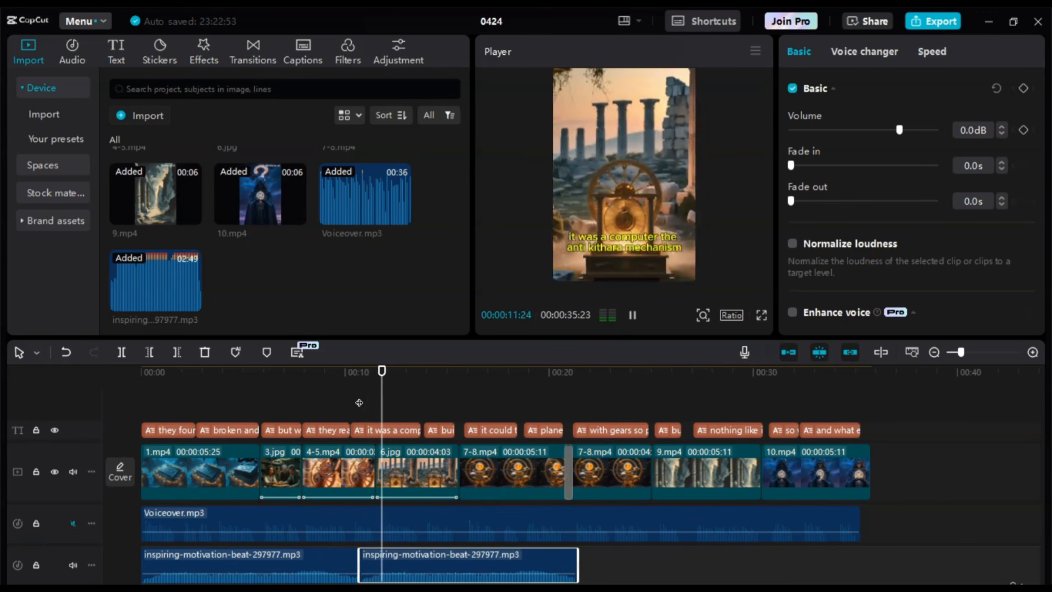
{"action": "key", "text": "space"}
{"action": "left_click_drag", "start_coordinate": [384, 399], "coordinate": [359, 400]}
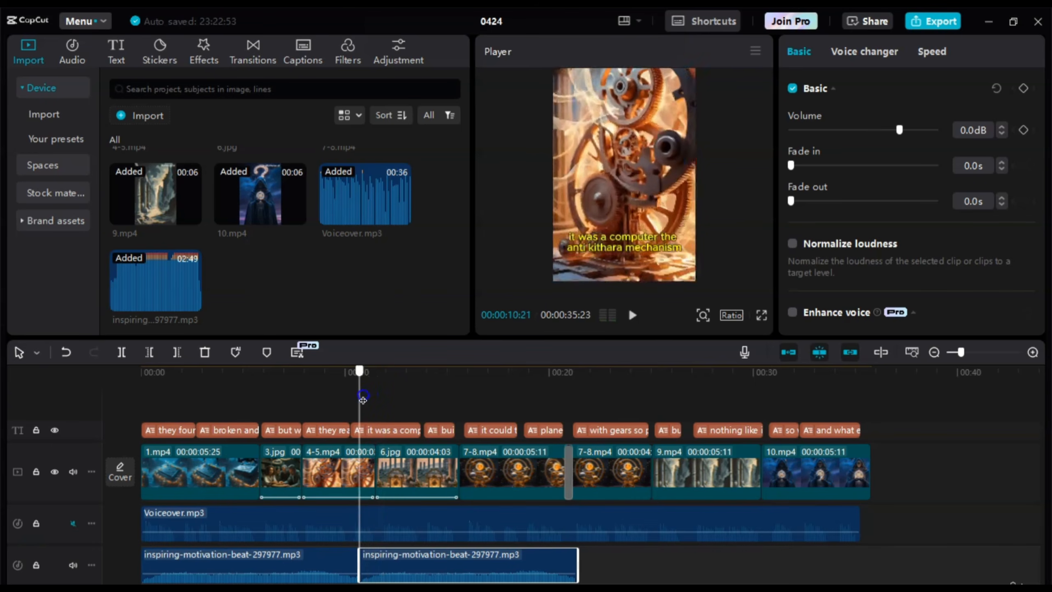
{"action": "key", "text": "space"}
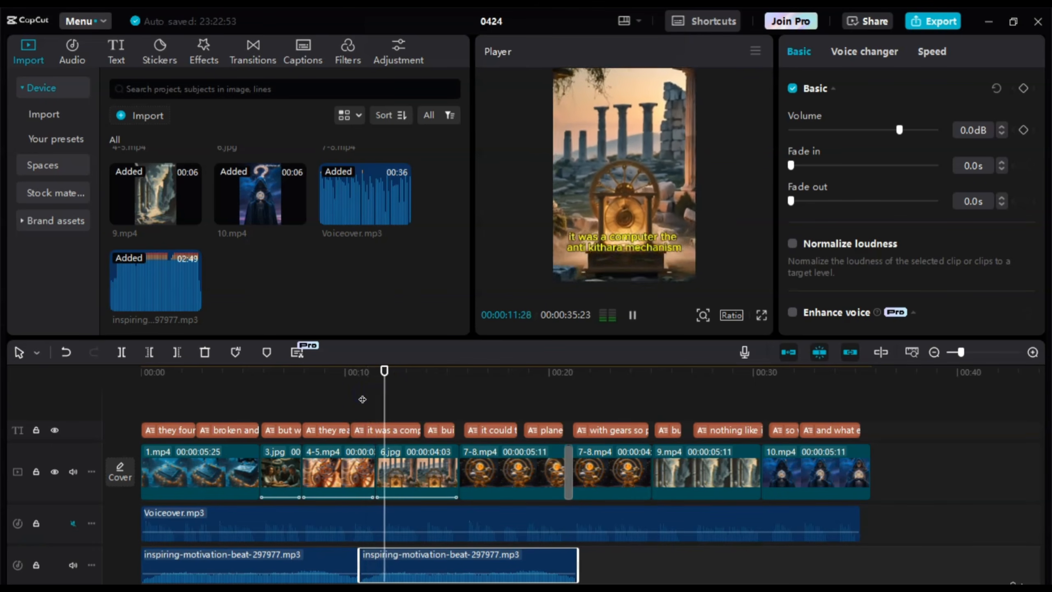
{"action": "left_click", "coordinate": [364, 497]}
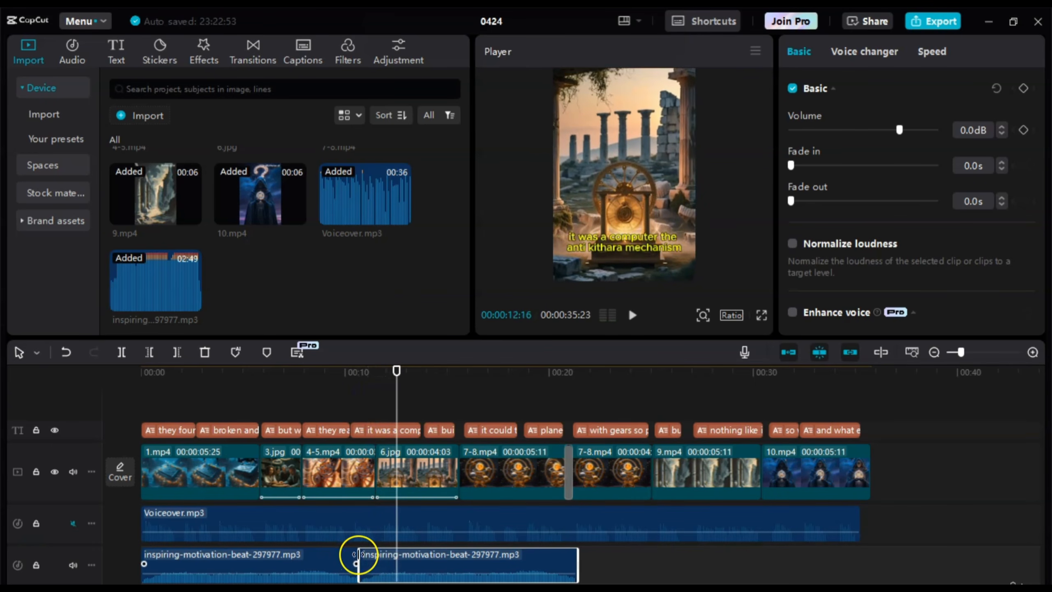
- Trim a little over one second off the start of the second music clip and place it directly after the first clip
{"action": "left_click_drag", "start_coordinate": [359, 554], "coordinate": [391, 563]}
{"action": "left_click", "coordinate": [416, 562]}
{"action": "left_click", "coordinate": [401, 470]}
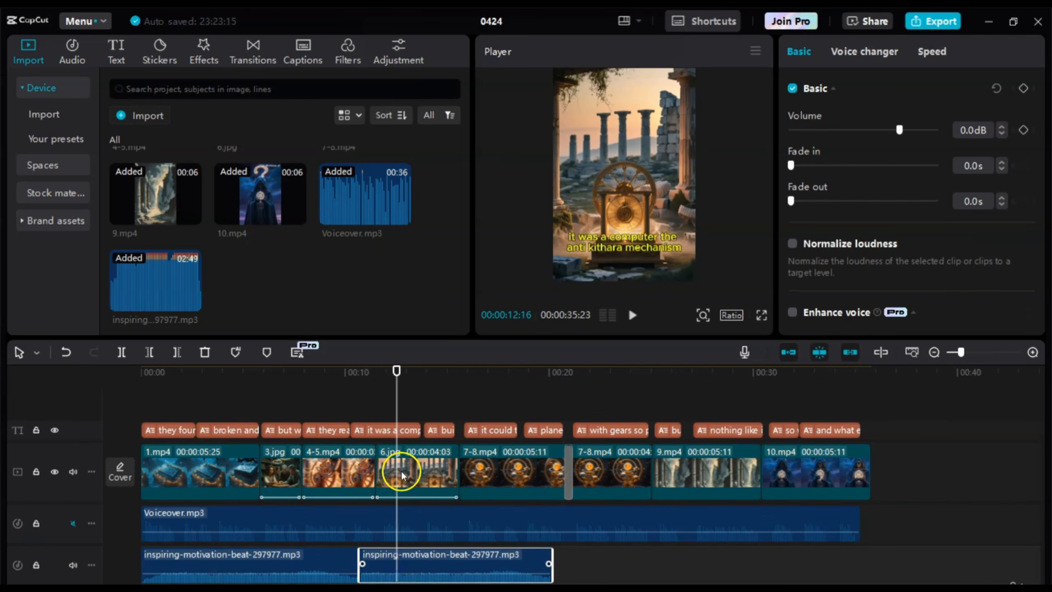
- Play the join between the music clips from just before 00:00:10:21 to check the trimmed start
{"action": "left_click_drag", "start_coordinate": [396, 393], "coordinate": [351, 397]}
{"action": "key", "text": "space"}
{"action": "key", "text": "space"}
{"action": "key", "text": "space"}
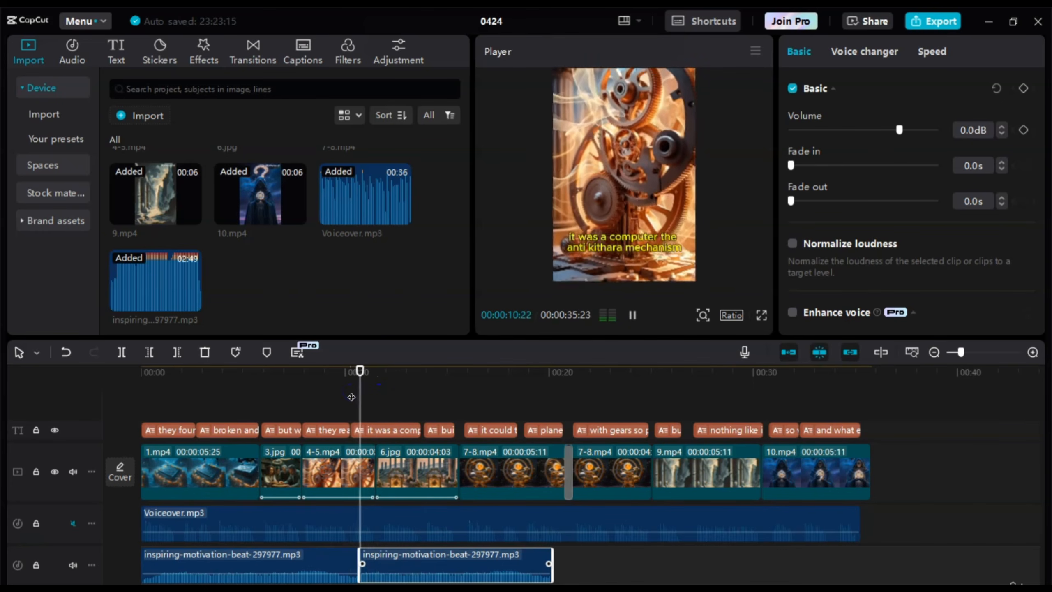
{"action": "key", "text": "space"}
- Try overlapping the second music clip with the first clip's end on a separate track, and return it to the first music track
{"action": "left_click_drag", "start_coordinate": [446, 572], "coordinate": [417, 556]}
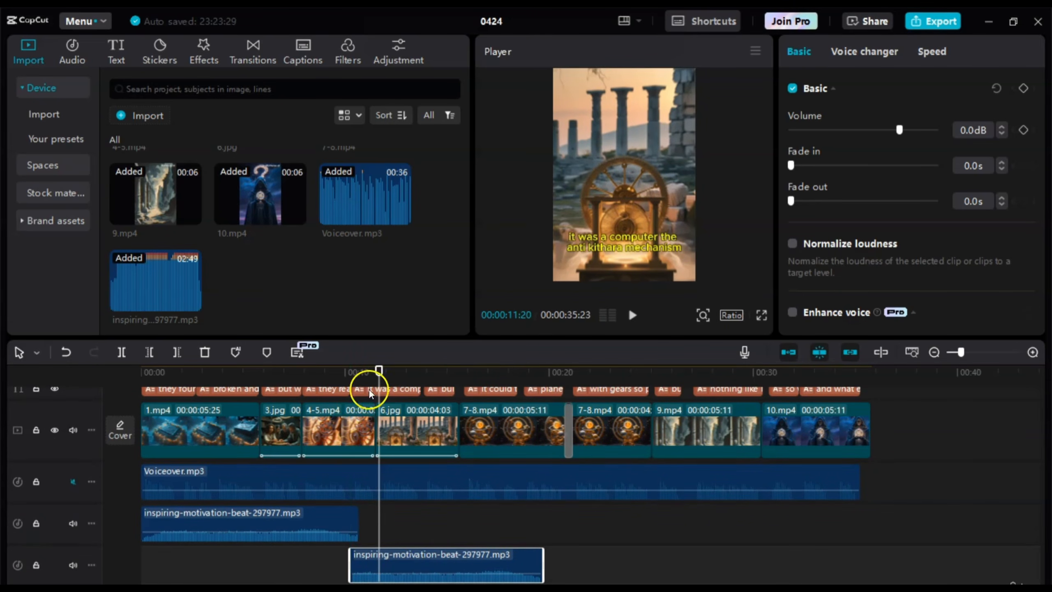
{"action": "left_click_drag", "start_coordinate": [377, 371], "coordinate": [336, 373]}
{"action": "key", "text": "space"}
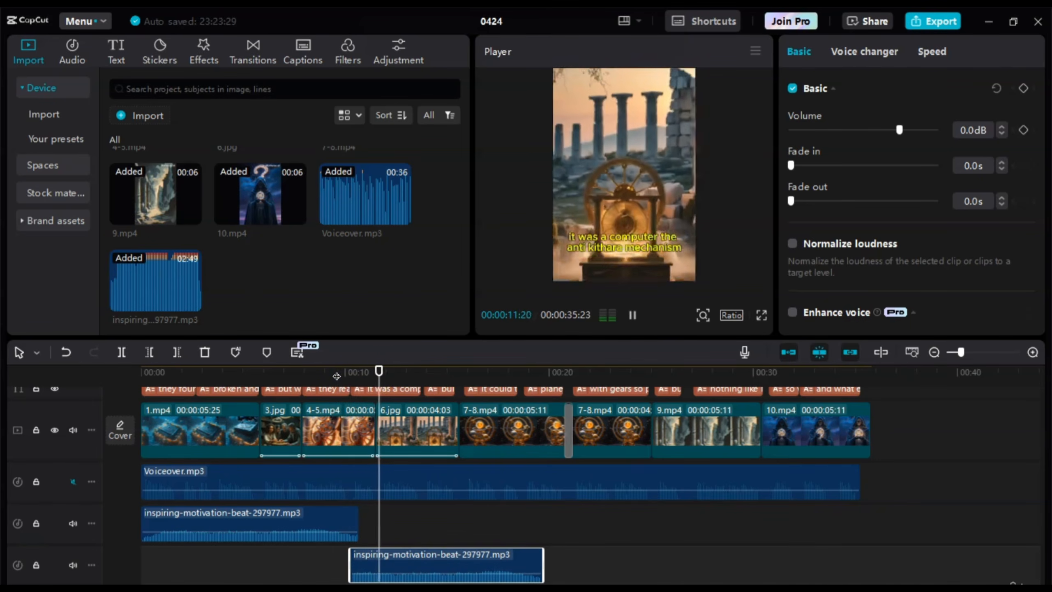
{"action": "key", "text": "space"}
{"action": "scroll", "coordinate": [479, 559], "scroll_direction": "down", "scroll_amount": 1}
{"action": "left_click", "coordinate": [340, 372]}
{"action": "key", "text": "space"}
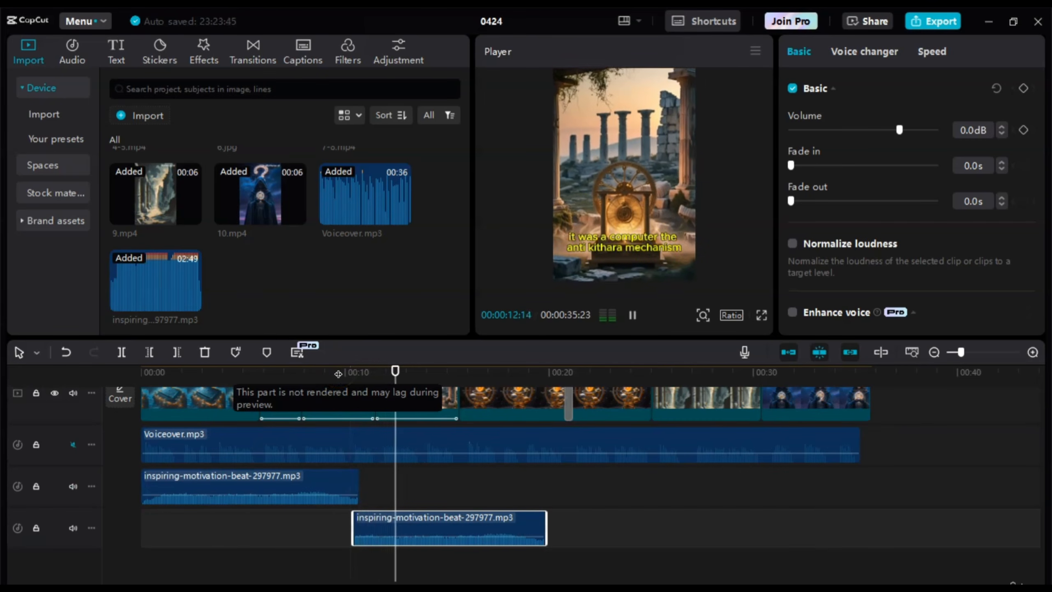
{"action": "key", "text": "space"}
{"action": "left_click", "coordinate": [370, 542]}
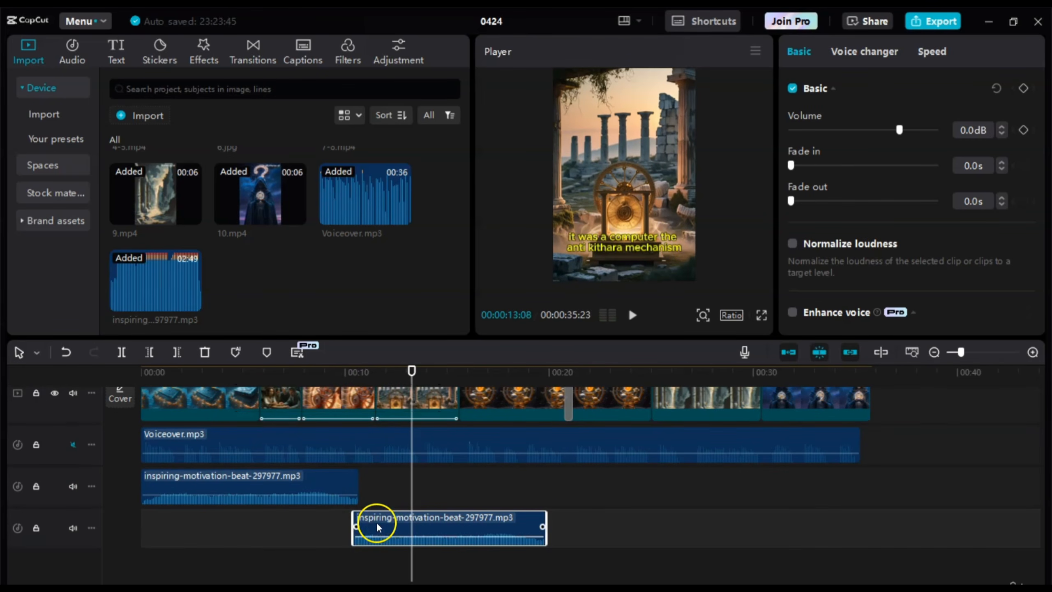
{"action": "left_click_drag", "start_coordinate": [376, 527], "coordinate": [387, 488]}
- Play the timeline from about 9 seconds to listen to the music transition with both clips on one track
{"action": "scroll", "coordinate": [386, 489], "scroll_direction": "up", "scroll_amount": 1}
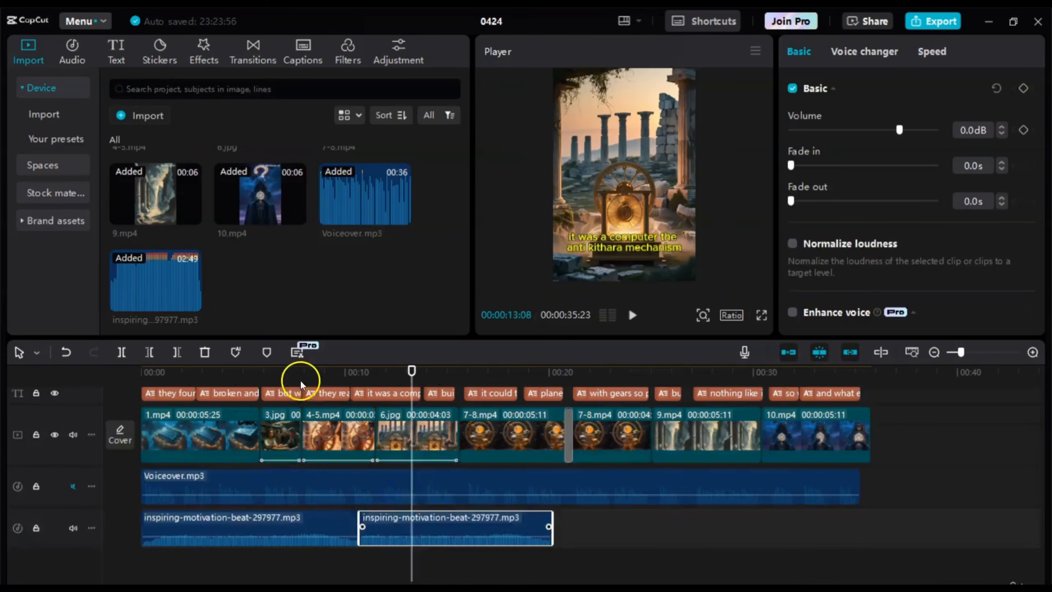
{"action": "left_click", "coordinate": [321, 373]}
{"action": "key", "text": "space"}
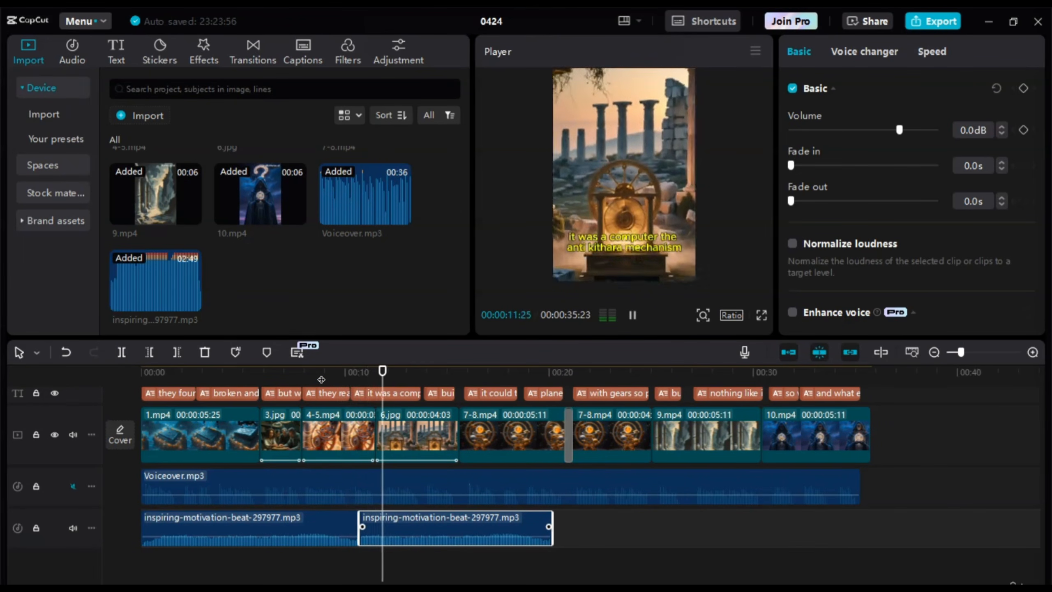
- Duplicate the second music clip and place the copy directly after it on the music track
{"action": "left_click", "coordinate": [485, 525]}
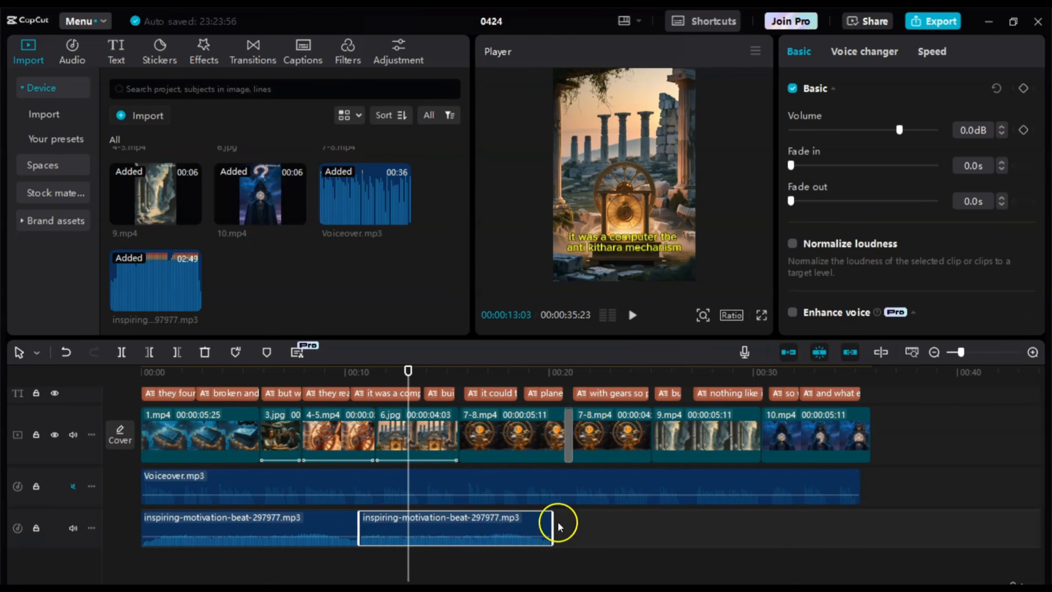
{"action": "right_click", "coordinate": [513, 527]}
{"action": "left_click", "coordinate": [544, 282]}
{"action": "left_click", "coordinate": [574, 535]}
{"action": "right_click", "coordinate": [574, 534]}
{"action": "left_click", "coordinate": [595, 539]}
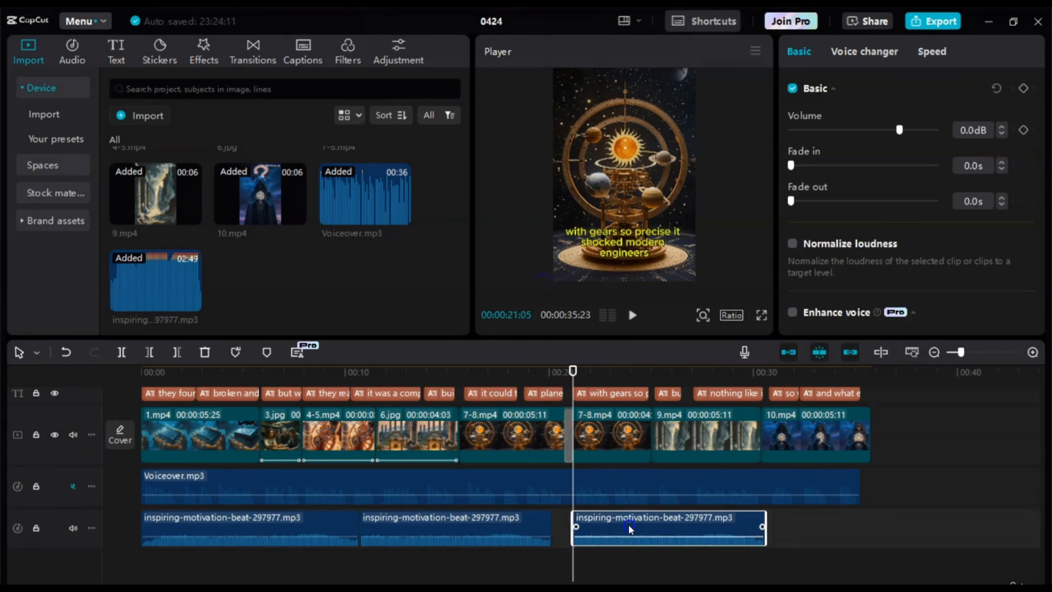
{"action": "left_click_drag", "start_coordinate": [635, 531], "coordinate": [613, 531]}
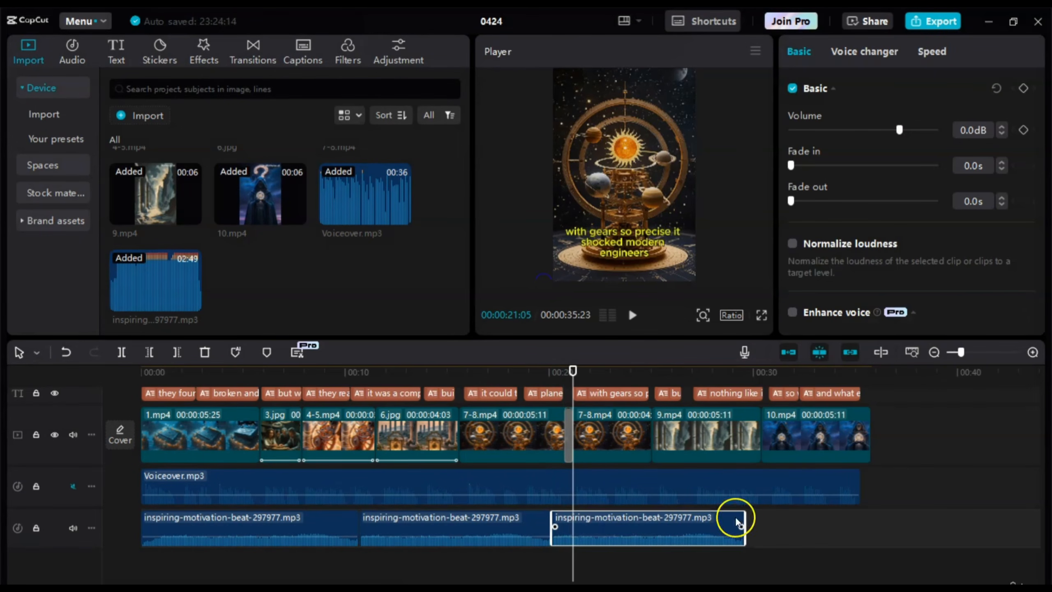
- Add another copy of the music clip directly after the third one and trim its end to the video's end at 00:00:35:23
{"action": "left_click", "coordinate": [761, 526]}
{"action": "right_click", "coordinate": [762, 523]}
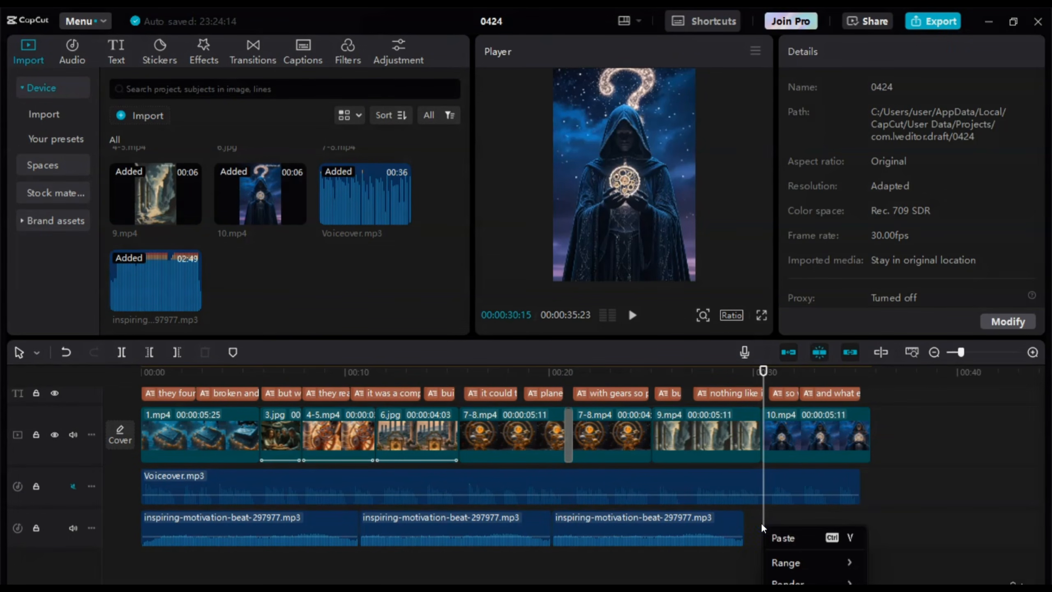
{"action": "left_click", "coordinate": [781, 534]}
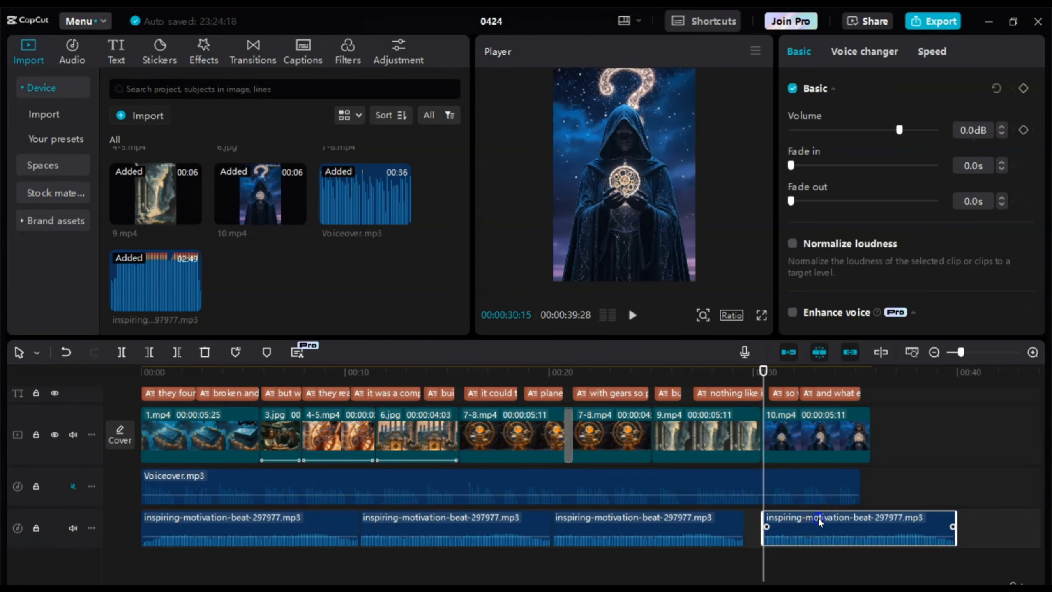
{"action": "left_click_drag", "start_coordinate": [820, 522], "coordinate": [810, 523]}
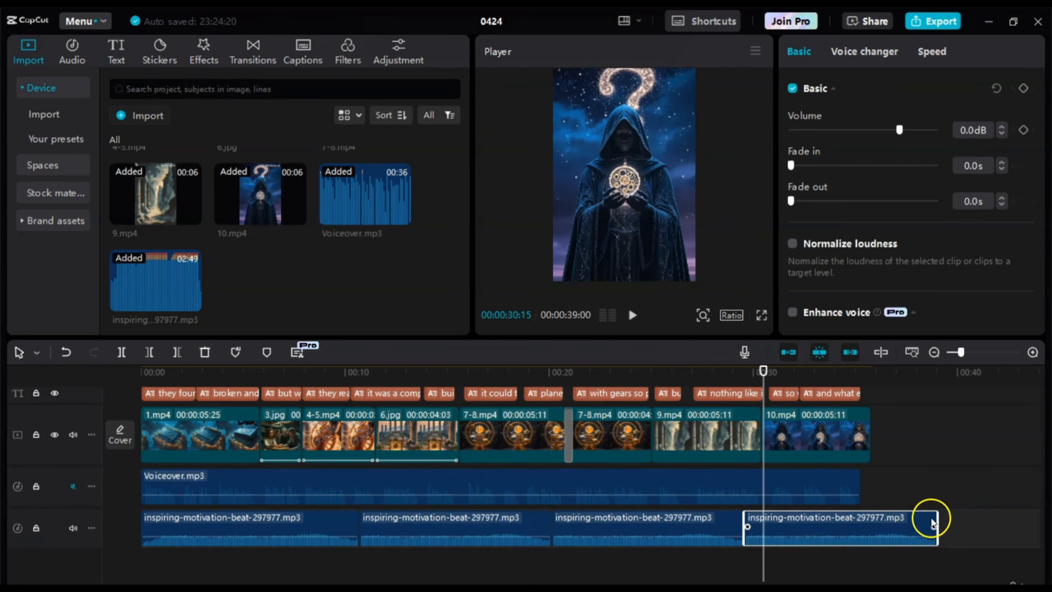
{"action": "left_click_drag", "start_coordinate": [935, 518], "coordinate": [925, 521]}
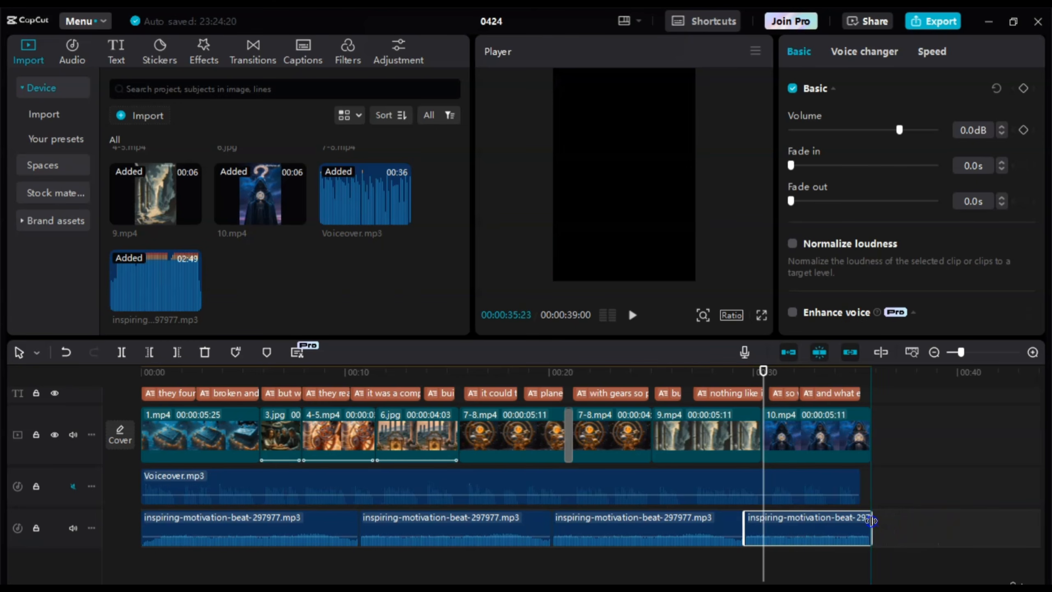
{"action": "left_click", "coordinate": [764, 373]}
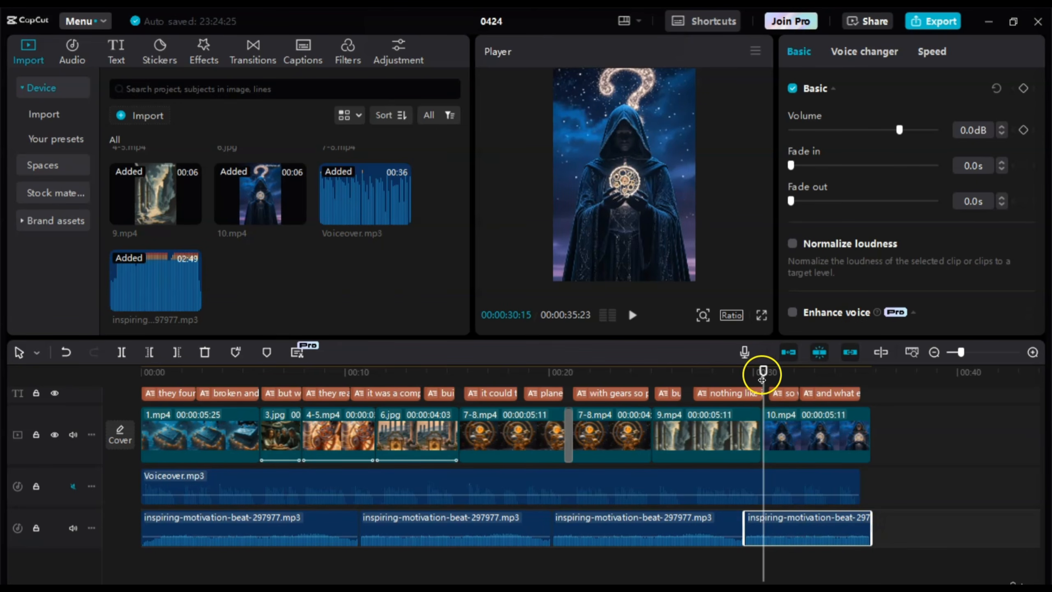
{"action": "left_click_drag", "start_coordinate": [762, 375], "coordinate": [694, 373]}
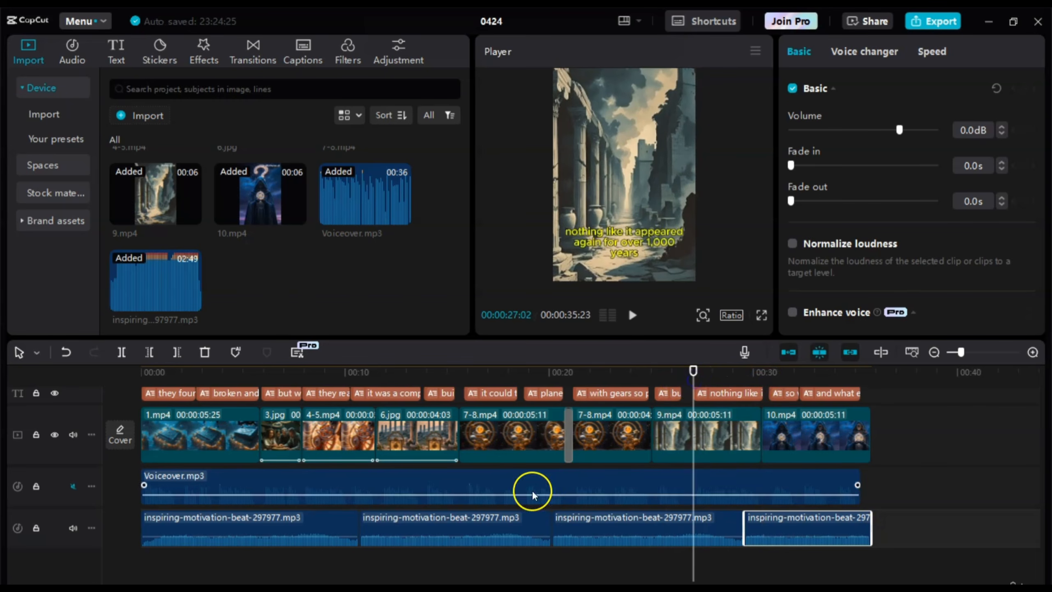
{"action": "left_click_drag", "start_coordinate": [284, 375], "coordinate": [138, 377]}
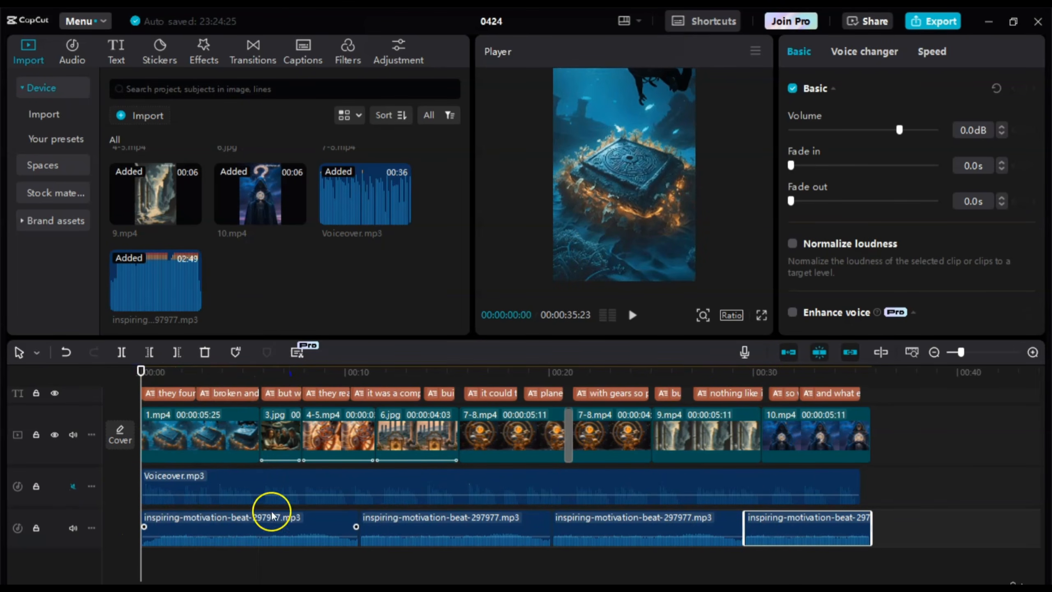
{"action": "left_click", "coordinate": [347, 532]}
{"action": "left_click", "coordinate": [453, 530]}
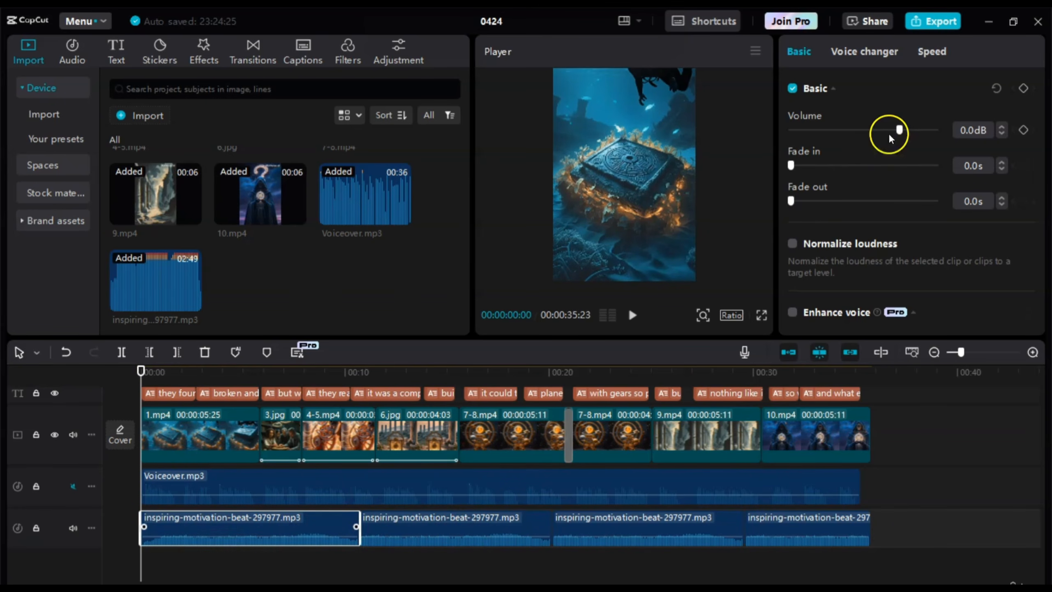
{"action": "left_click_drag", "start_coordinate": [141, 370], "coordinate": [197, 372]}
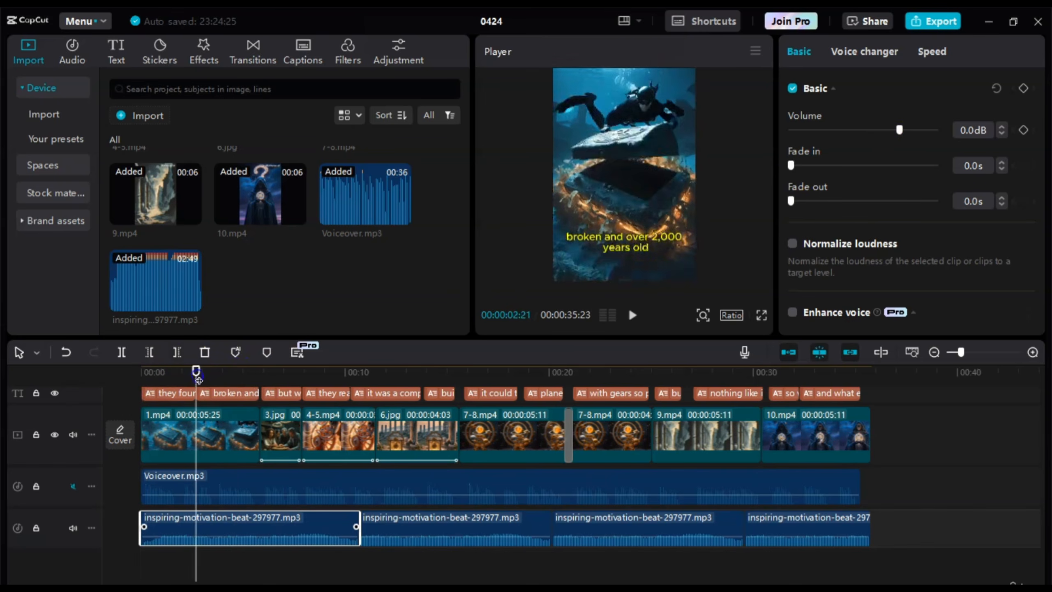
{"action": "left_click", "coordinate": [419, 534]}
{"action": "left_click", "coordinate": [596, 514]}
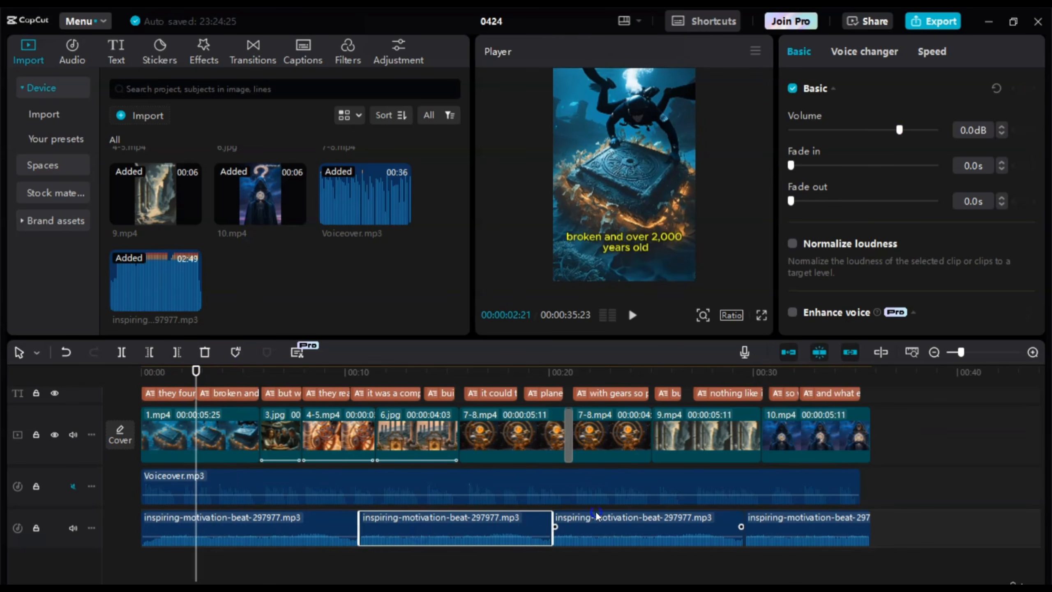
{"action": "left_click", "coordinate": [335, 527]}
{"action": "left_click", "coordinate": [432, 533]}
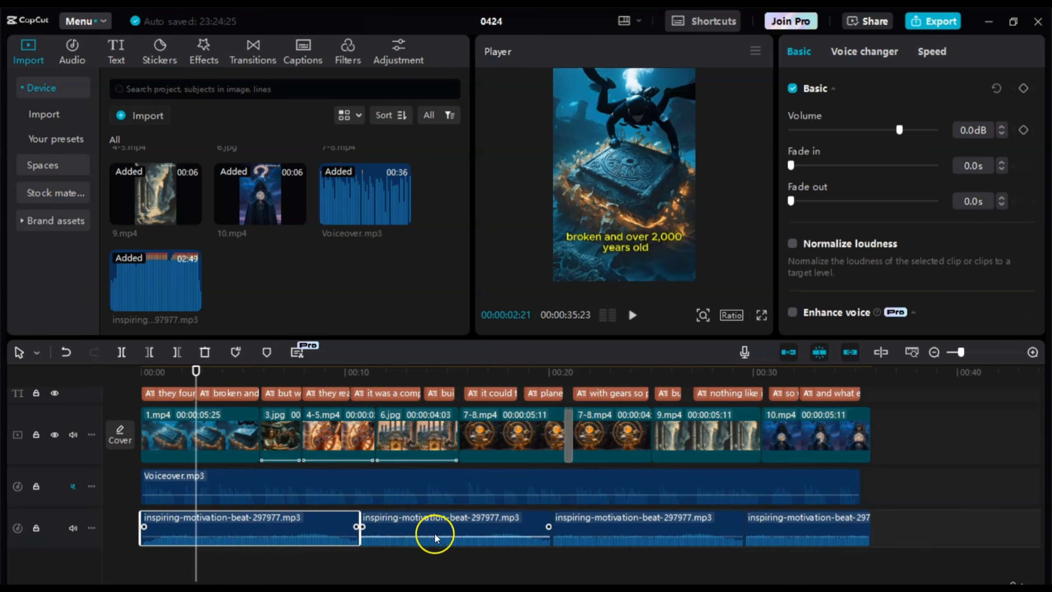
{"action": "left_click", "coordinate": [538, 522]}
{"action": "left_click", "coordinate": [591, 528]}
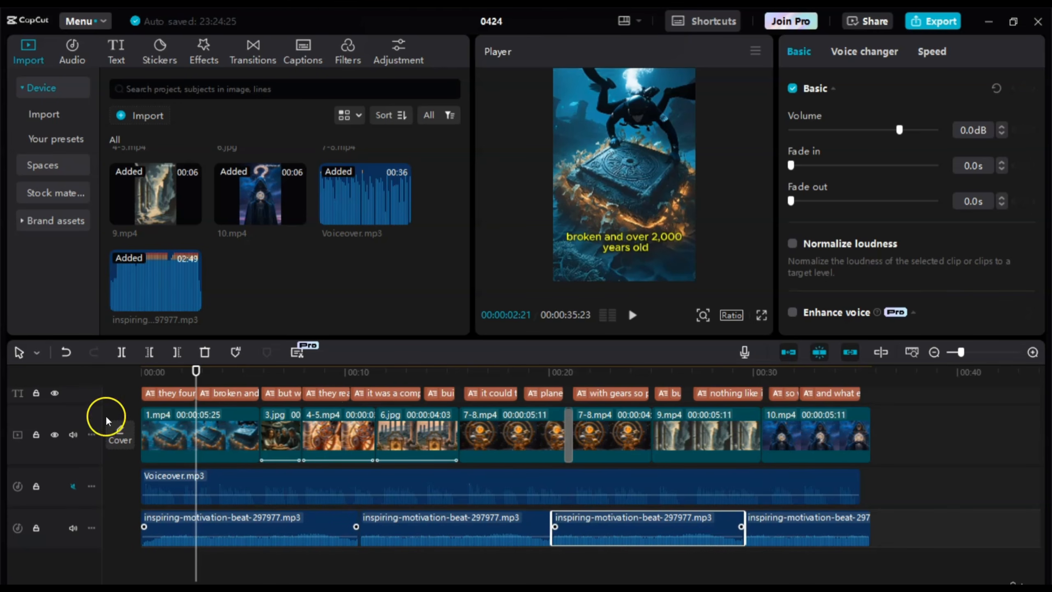
- Unmute the voiceover track and play from 00:00:02:21 to hear it together with the music
{"action": "left_click", "coordinate": [73, 486]}
{"action": "left_click", "coordinate": [71, 487]}
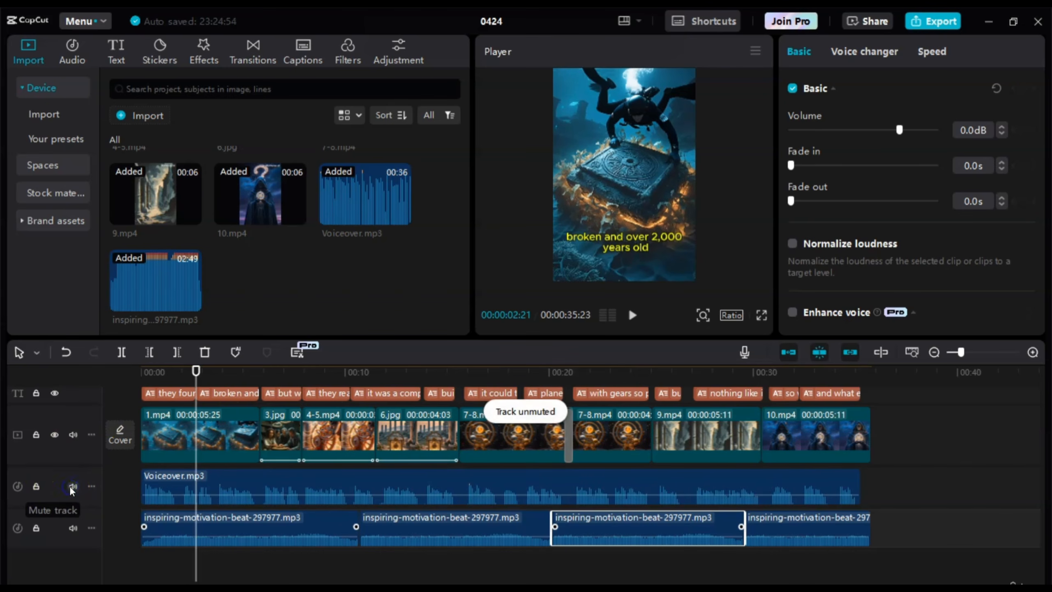
{"action": "key", "text": "space"}
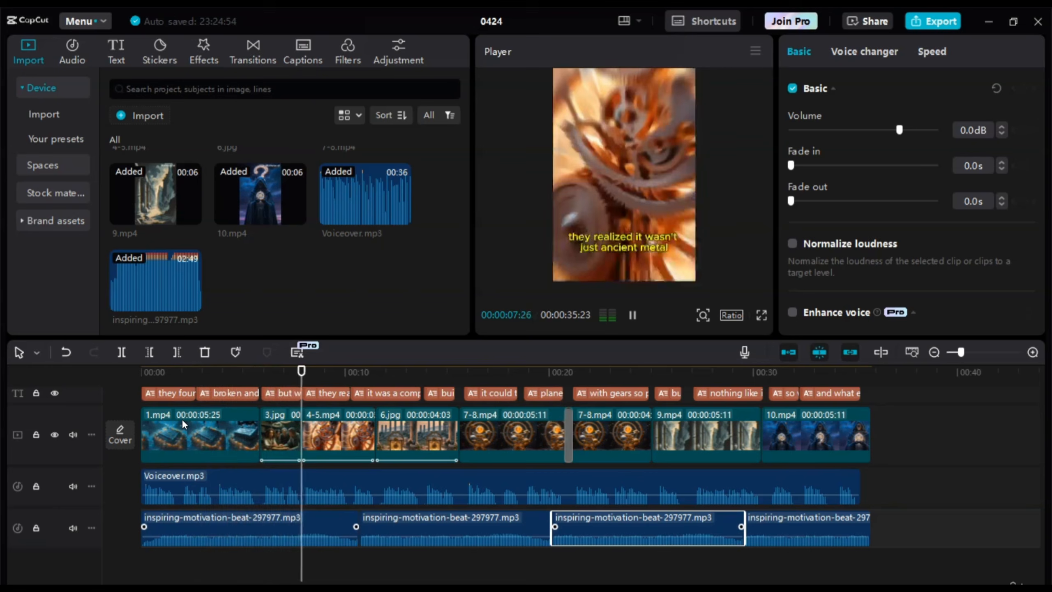
{"action": "key", "text": "space"}
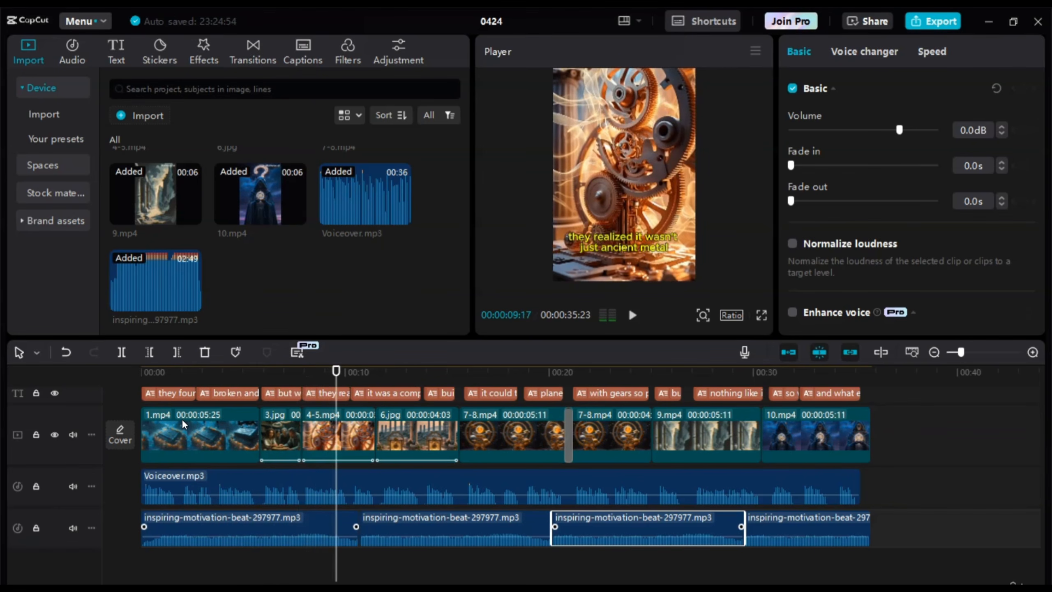
- Lower the first music clip's volume to -11.9 dB, playing the opening section to balance it against the voiceover
{"action": "left_click", "coordinate": [223, 536]}
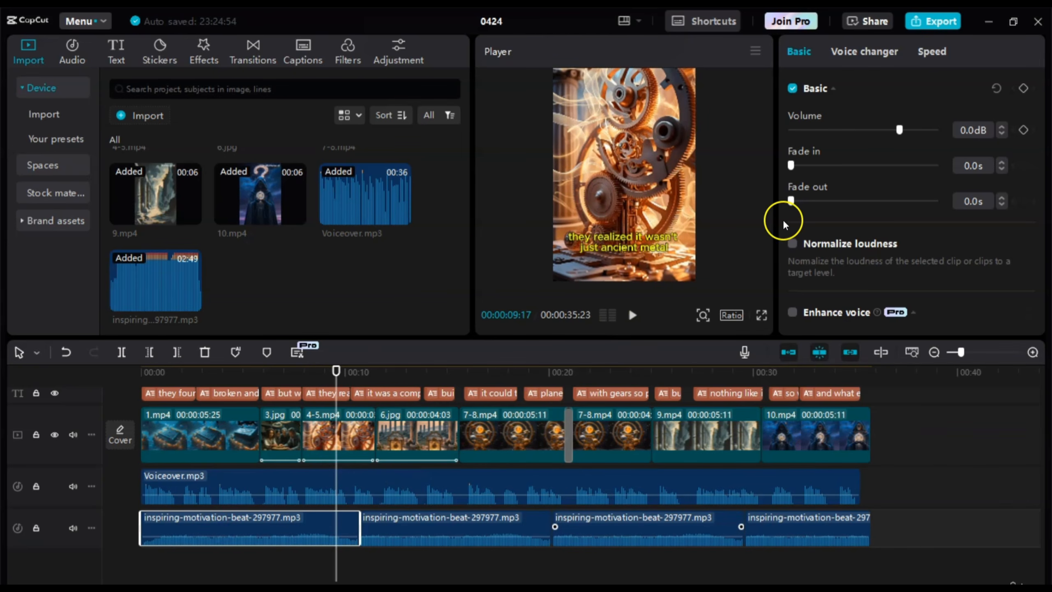
{"action": "left_click", "coordinate": [205, 372]}
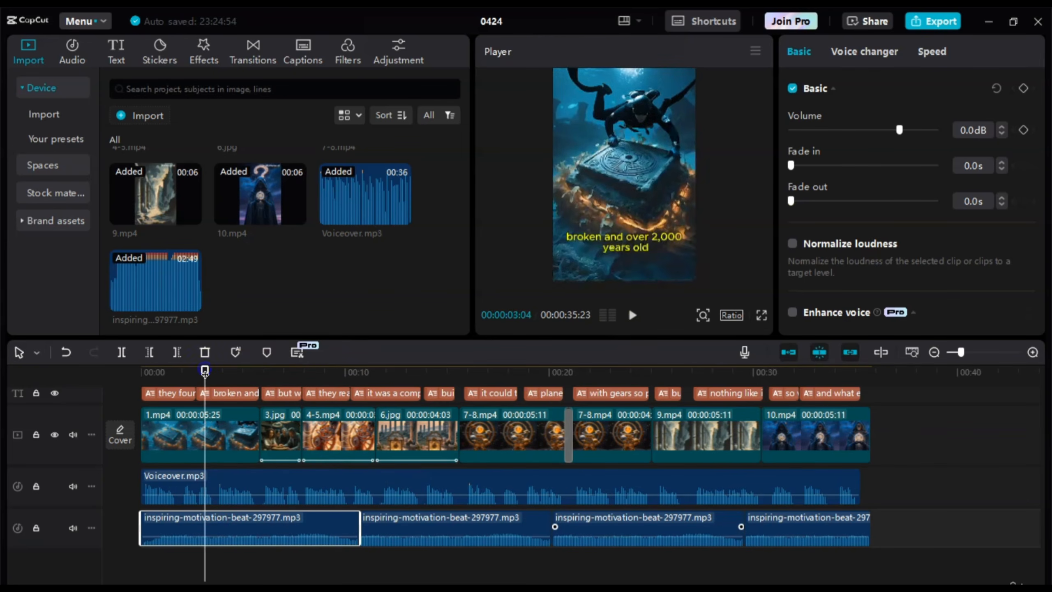
{"action": "key", "text": "space"}
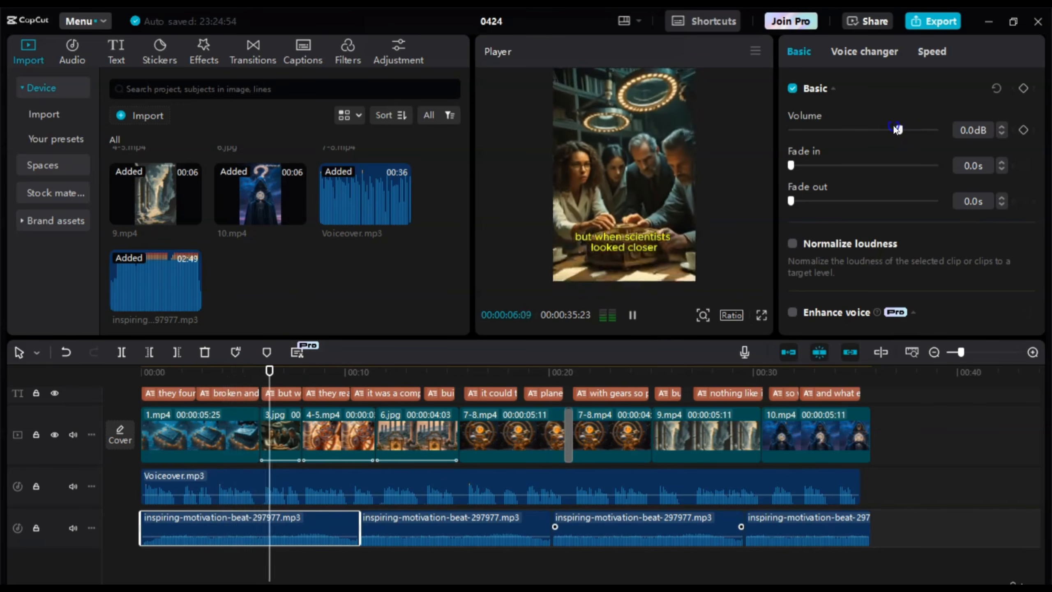
{"action": "left_click_drag", "start_coordinate": [893, 127], "coordinate": [879, 130]}
{"action": "key", "text": "space"}
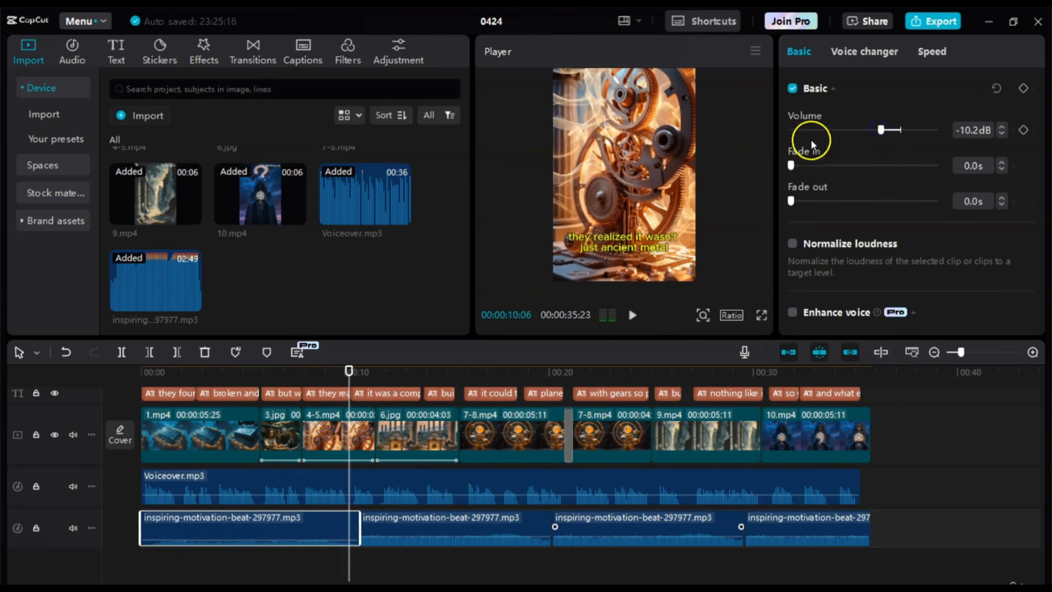
{"action": "left_click", "coordinate": [240, 374]}
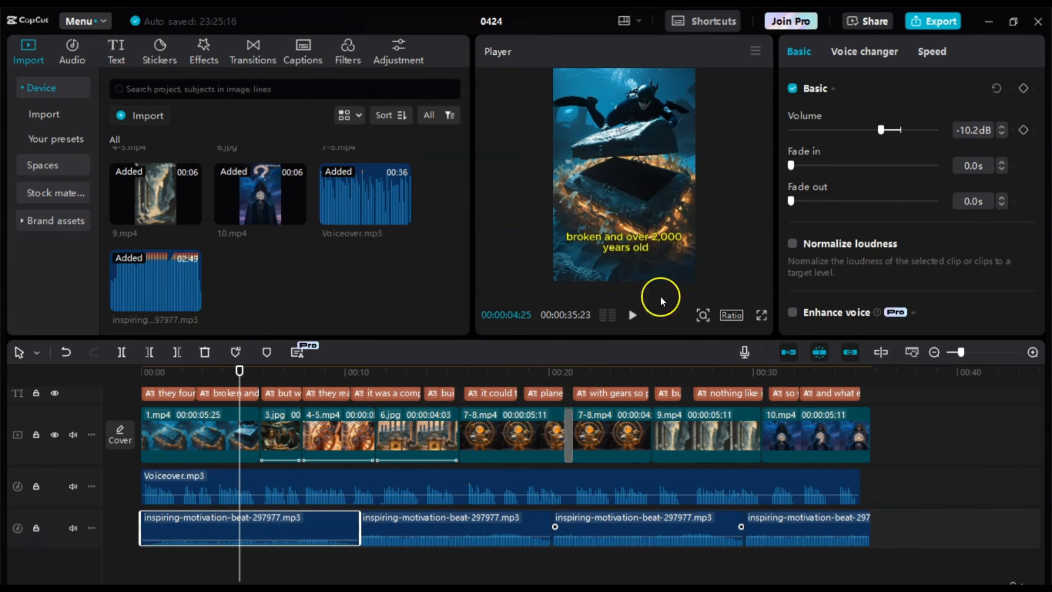
{"action": "left_click_drag", "start_coordinate": [882, 129], "coordinate": [875, 129]}
{"action": "key", "text": "space"}
{"action": "key", "text": "space"}
- Replay from near the start and fine-tune the first music clip's volume to -11.0 dB
{"action": "left_click", "coordinate": [199, 379]}
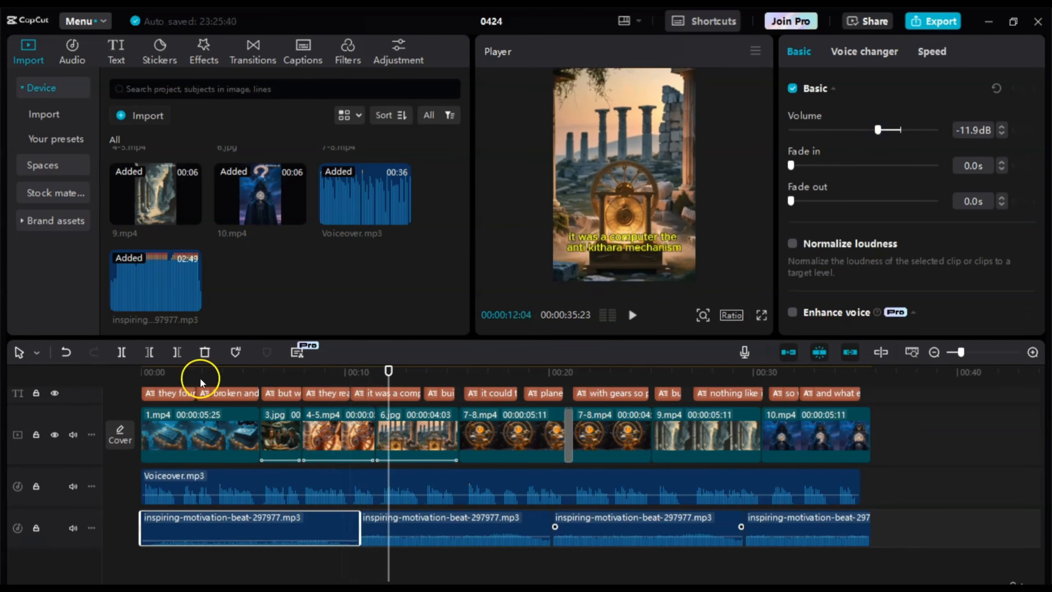
{"action": "left_click_drag", "start_coordinate": [191, 380], "coordinate": [155, 378]}
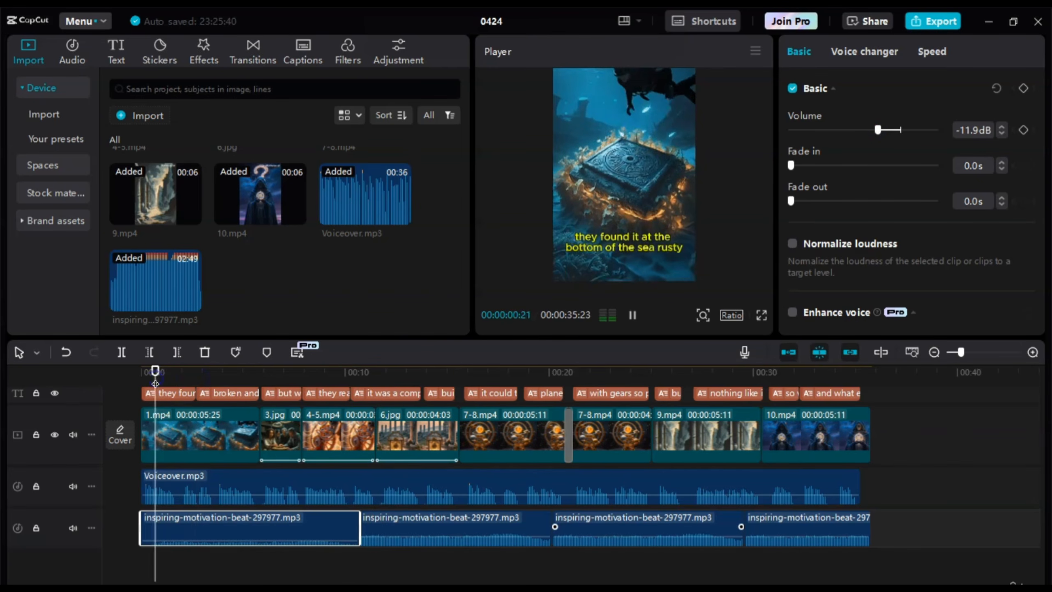
{"action": "key", "text": "space"}
{"action": "left_click", "coordinate": [1002, 127]}
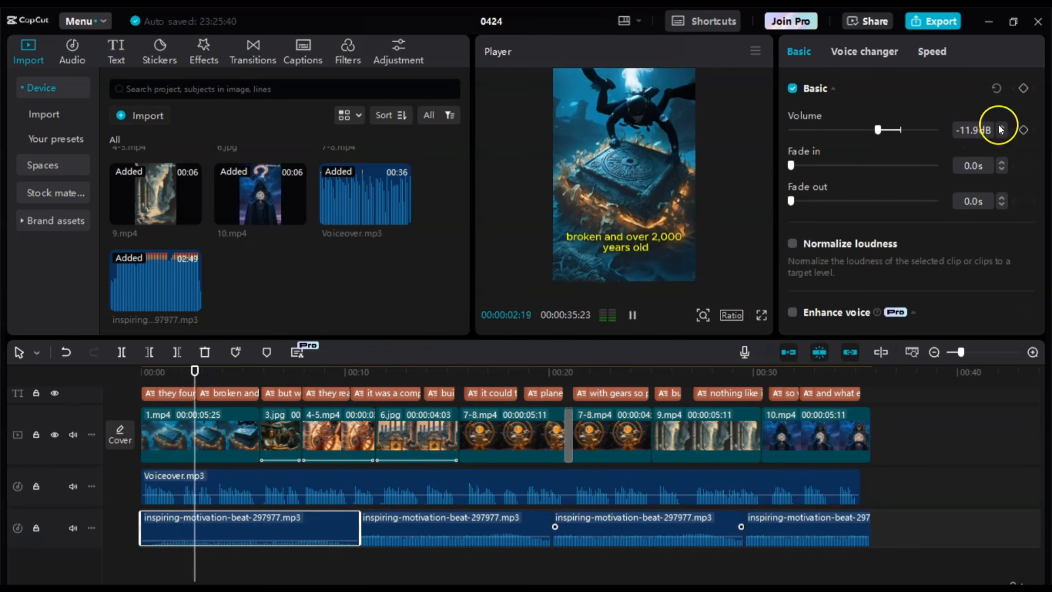
{"action": "left_click", "coordinate": [1002, 126]}
{"action": "left_click", "coordinate": [1002, 127]}
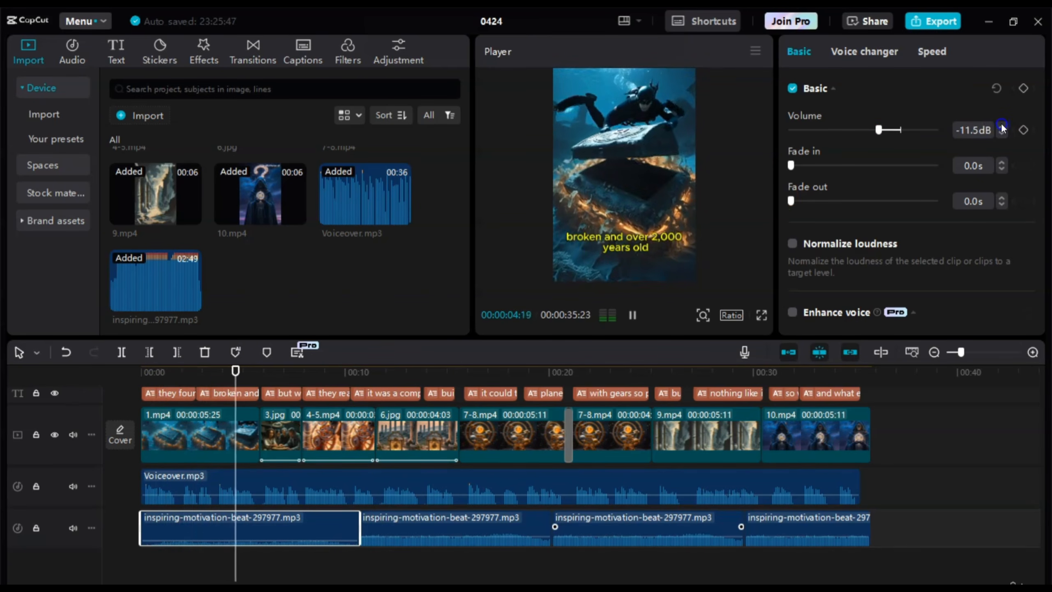
{"action": "left_click", "coordinate": [1002, 127]}
{"action": "left_click", "coordinate": [1002, 126]}
{"action": "left_click", "coordinate": [1002, 126]}
{"action": "left_click", "coordinate": [1002, 126]}
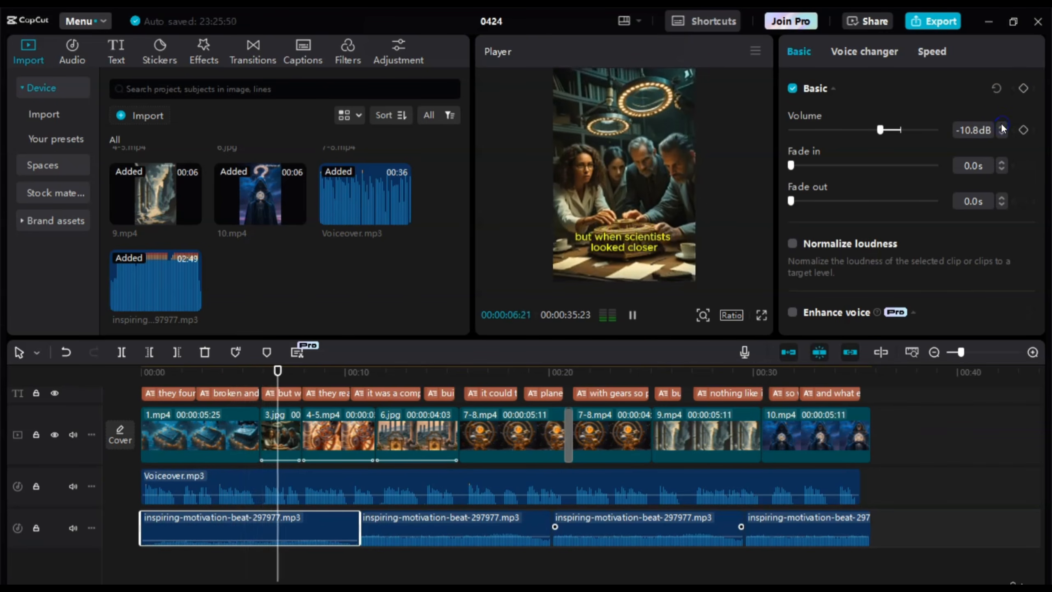
{"action": "left_click", "coordinate": [1002, 127]}
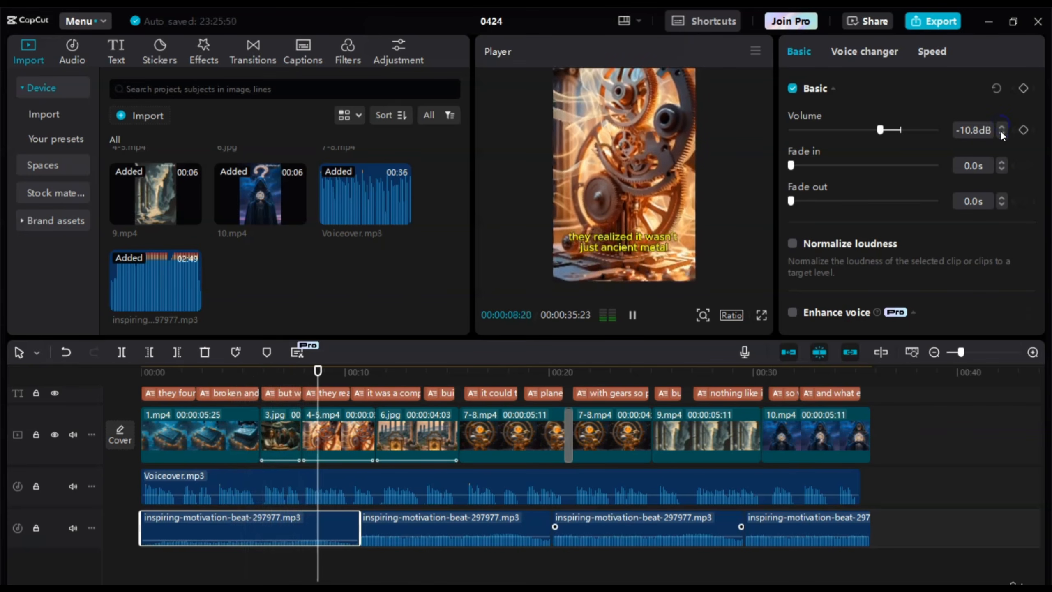
{"action": "left_click", "coordinate": [1002, 134]}
{"action": "left_click", "coordinate": [1002, 134]}
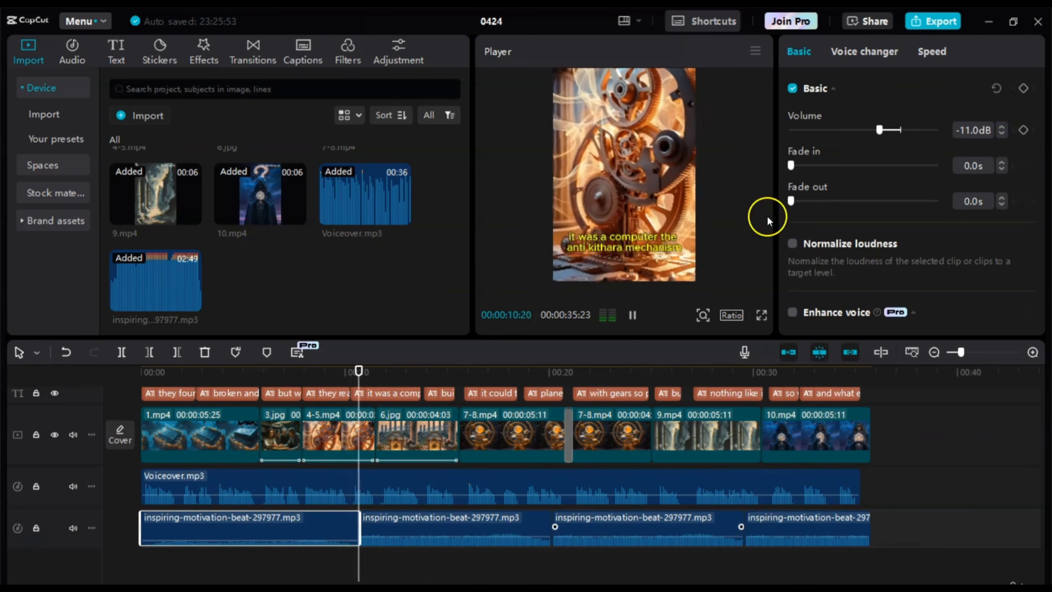
{"action": "key", "text": "space"}
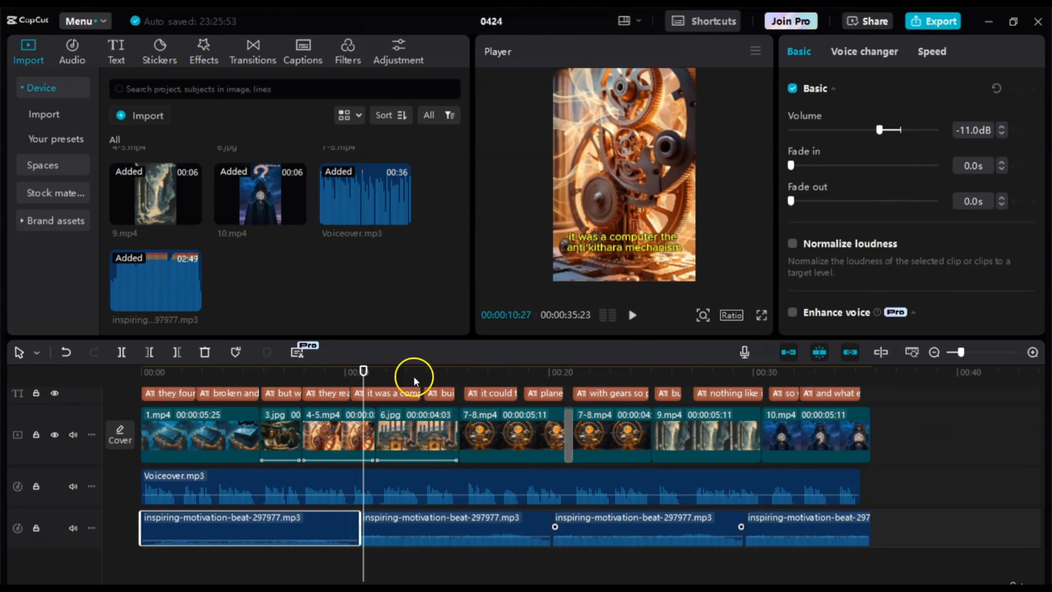
{"action": "left_click_drag", "start_coordinate": [362, 375], "coordinate": [333, 375]}
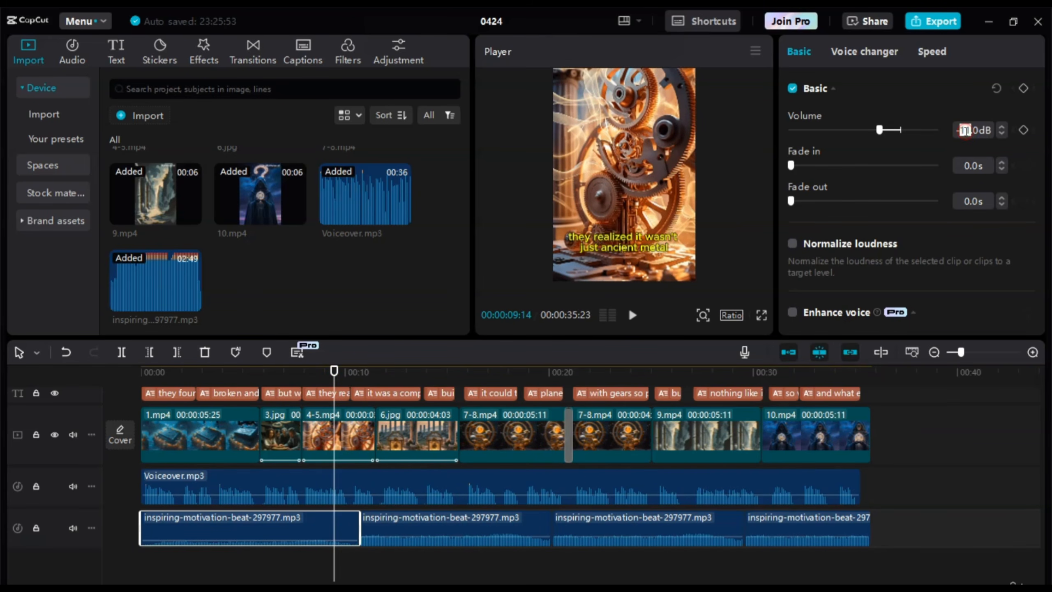
{"action": "left_click", "coordinate": [957, 96]}
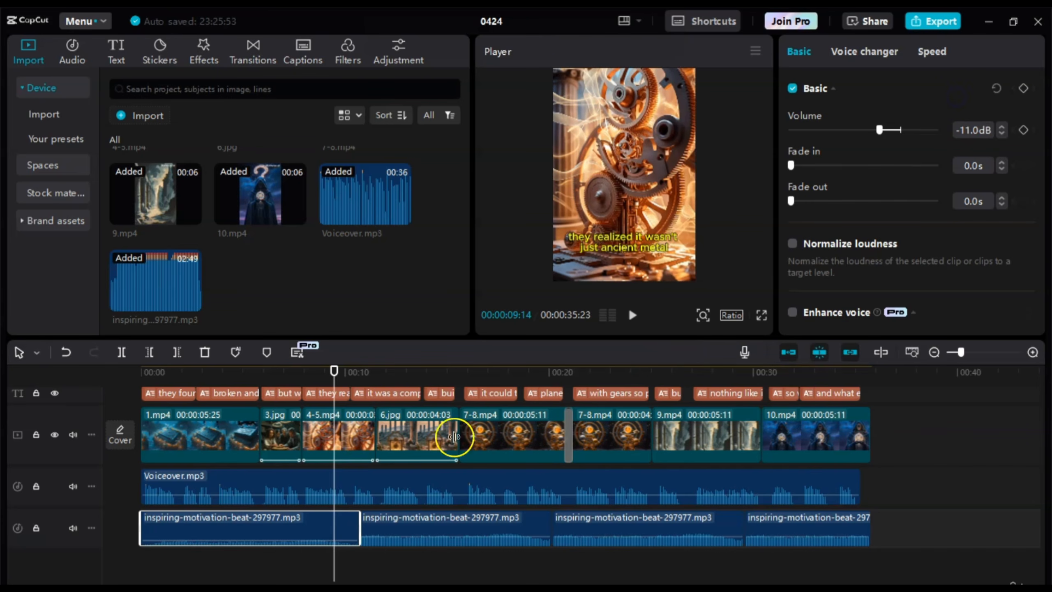
- Set the second music clip's volume to -11.0 dB
{"action": "left_click", "coordinate": [441, 532]}
{"action": "left_click_drag", "start_coordinate": [334, 379], "coordinate": [414, 380]}
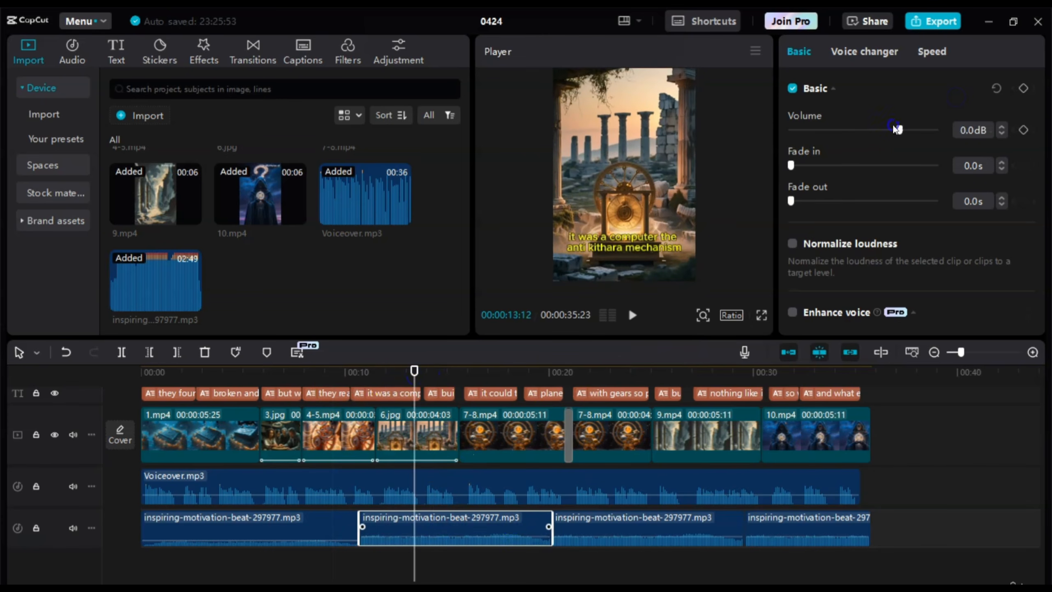
{"action": "left_click_drag", "start_coordinate": [885, 131], "coordinate": [880, 130]}
{"action": "left_click", "coordinate": [1001, 132]}
{"action": "left_click", "coordinate": [1002, 135]}
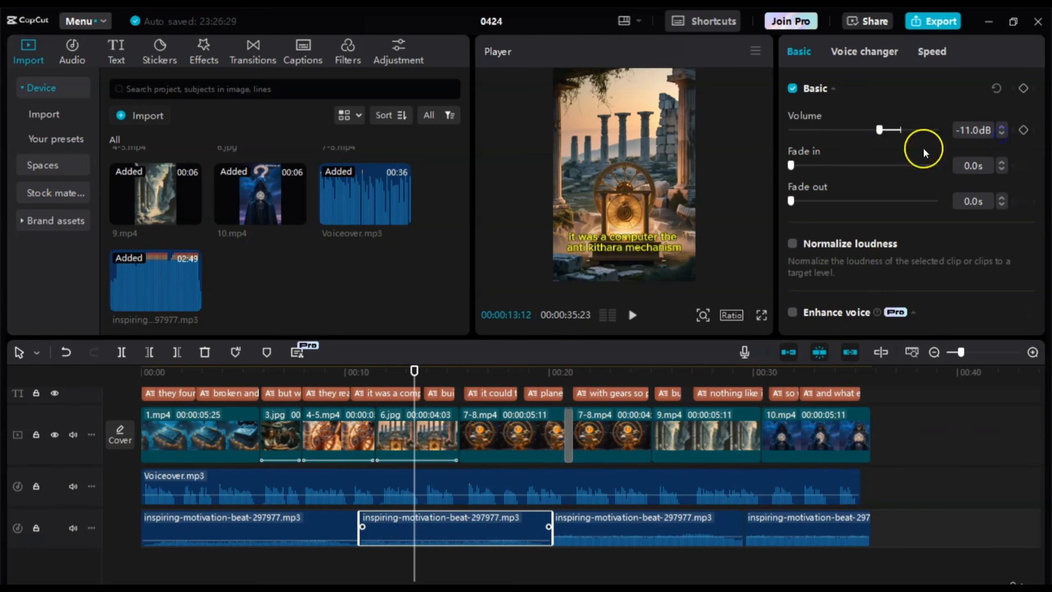
- Lower the third music clip's volume to -11.5 dB and set the last music clip's volume to -11.0 dB
{"action": "left_click", "coordinate": [647, 531]}
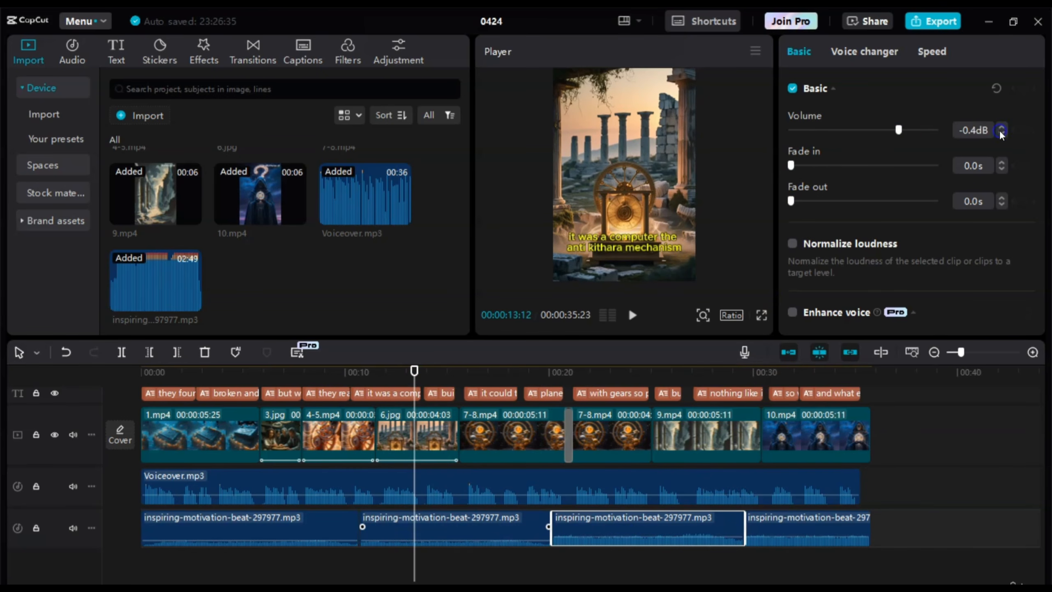
{"action": "left_click_drag", "start_coordinate": [895, 130], "coordinate": [877, 129]}
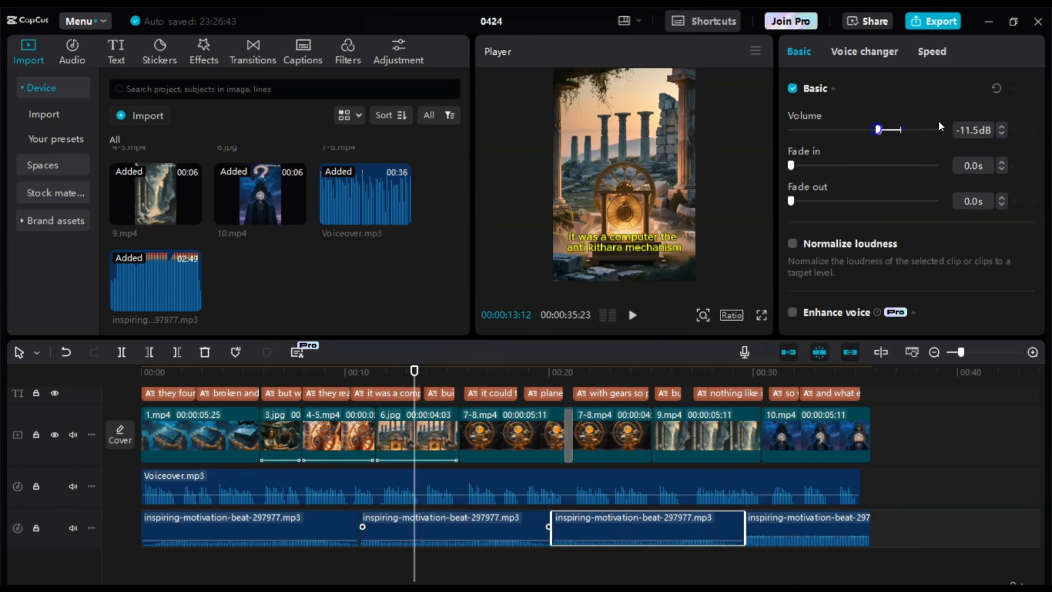
{"action": "left_click", "coordinate": [781, 523]}
{"action": "left_click_drag", "start_coordinate": [887, 128], "coordinate": [881, 129]}
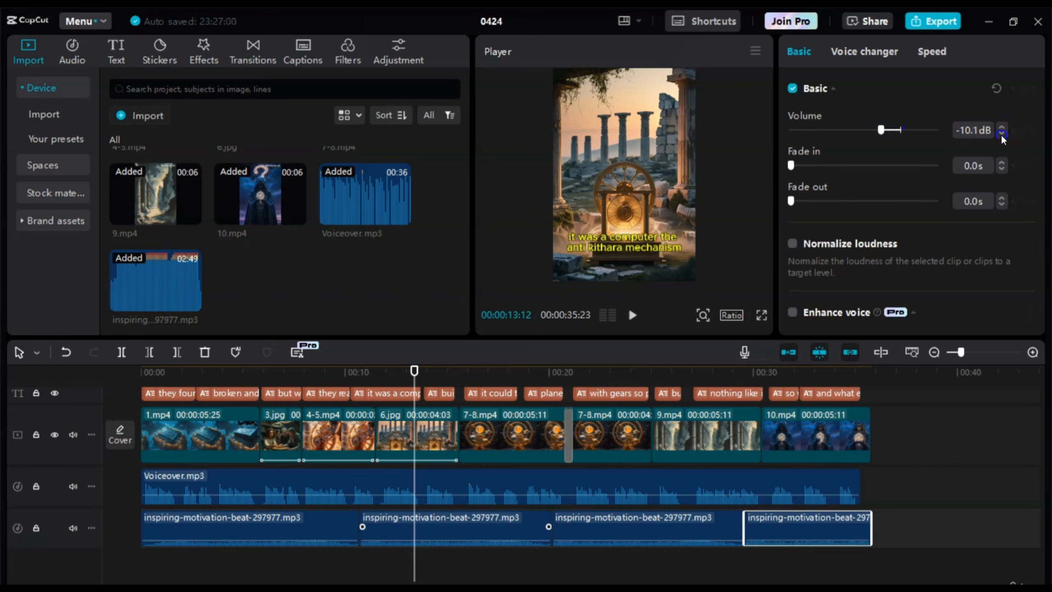
{"action": "left_click", "coordinate": [1001, 134]}
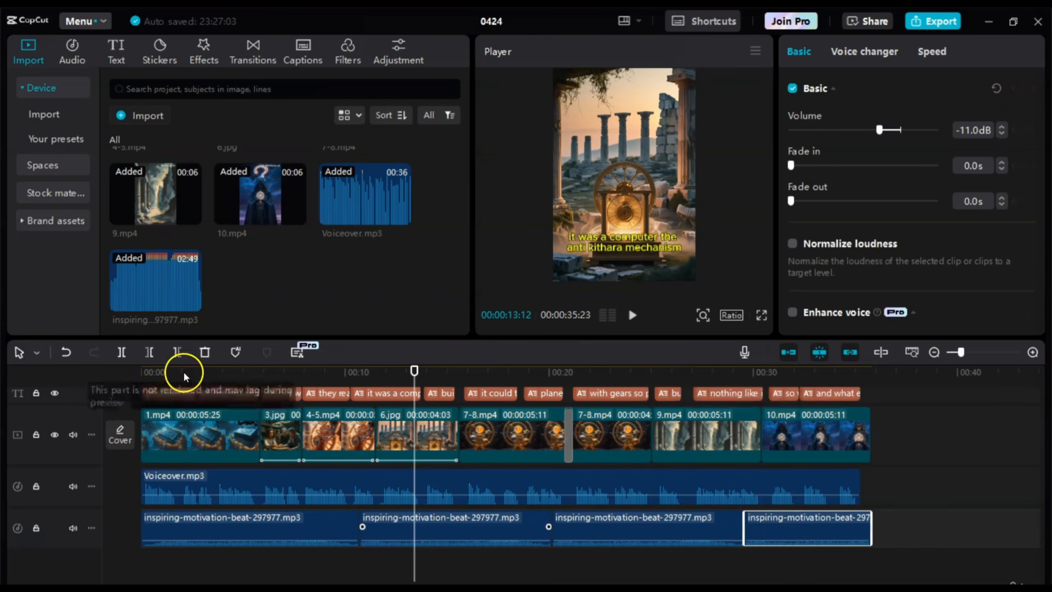
- Preview the mix full screen from the start to 00:00:12:10, and return the playhead to the beginning
{"action": "left_click_drag", "start_coordinate": [184, 372], "coordinate": [92, 373]}
{"action": "key", "text": "space"}
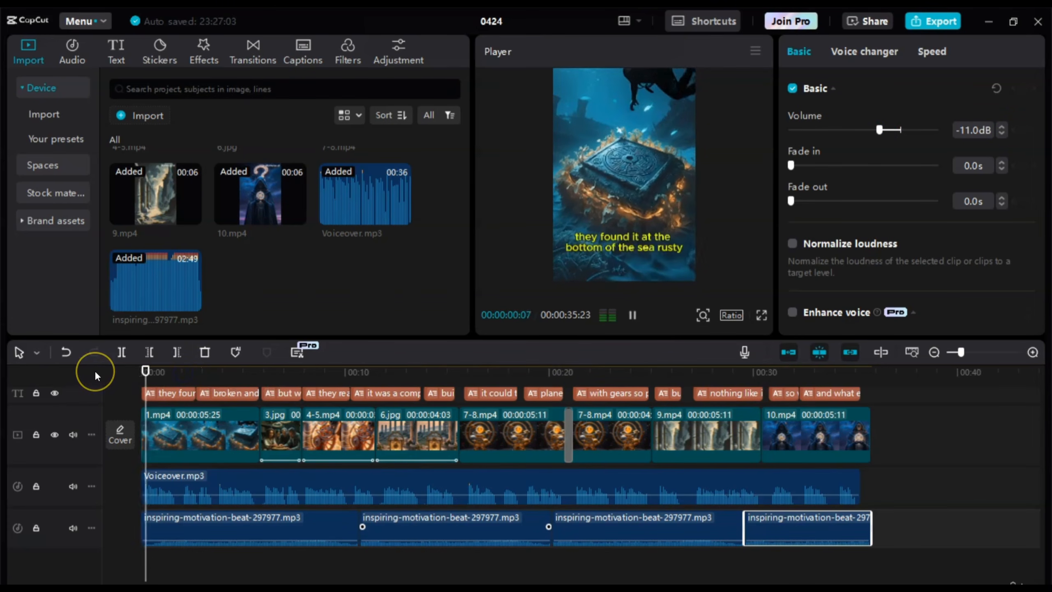
{"action": "left_click", "coordinate": [758, 310]}
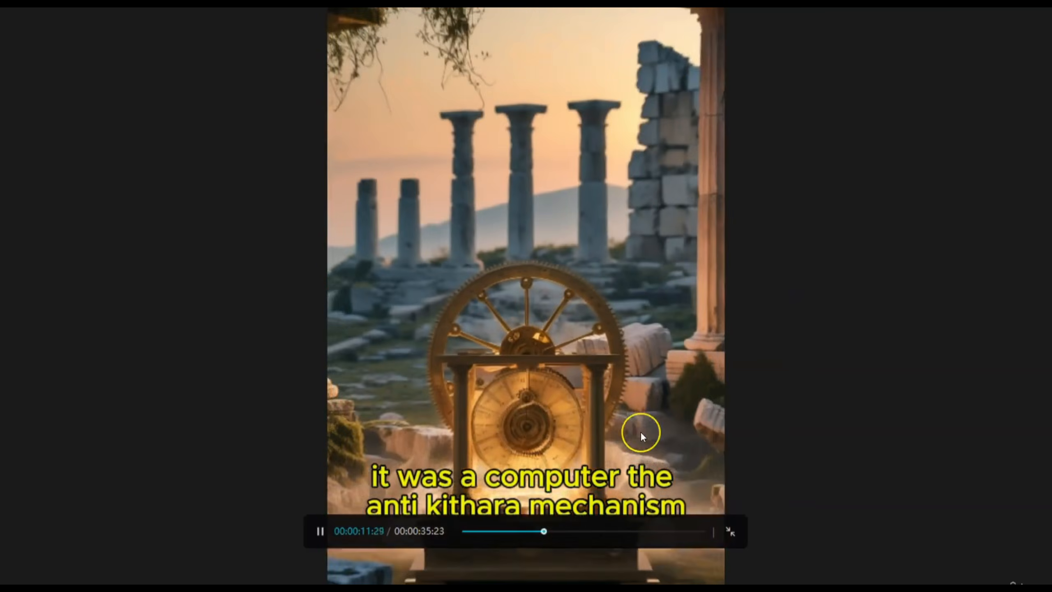
{"action": "left_click", "coordinate": [641, 430]}
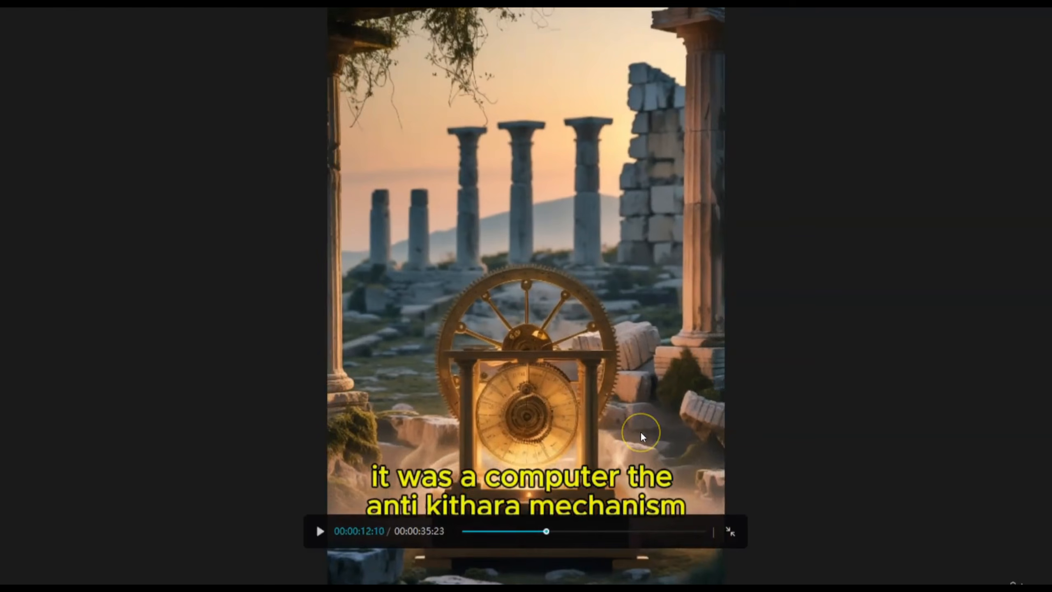
{"action": "left_click", "coordinate": [734, 539]}
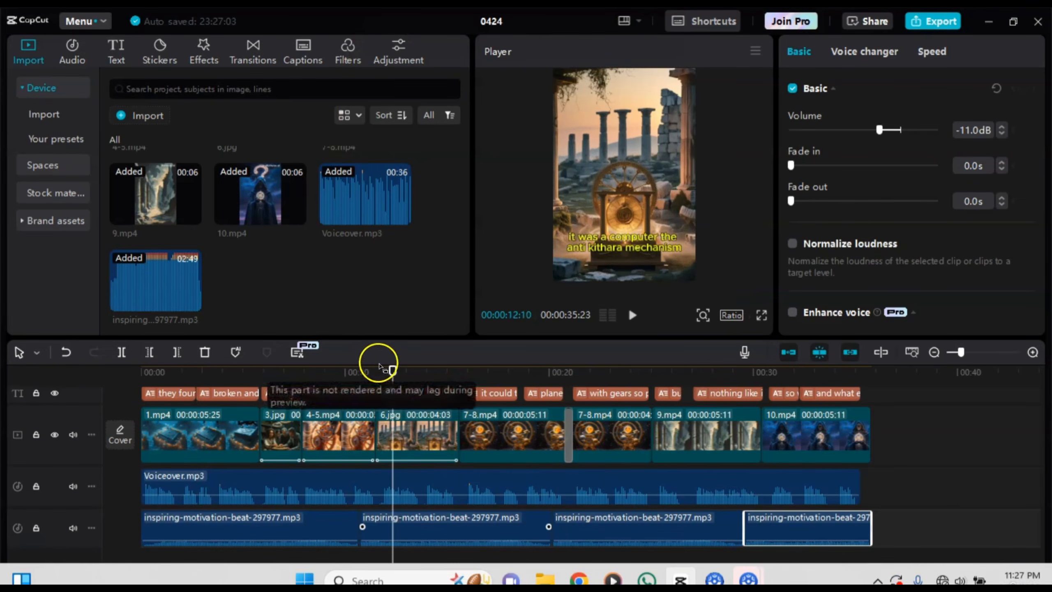
{"action": "left_click_drag", "start_coordinate": [379, 367], "coordinate": [133, 373]}
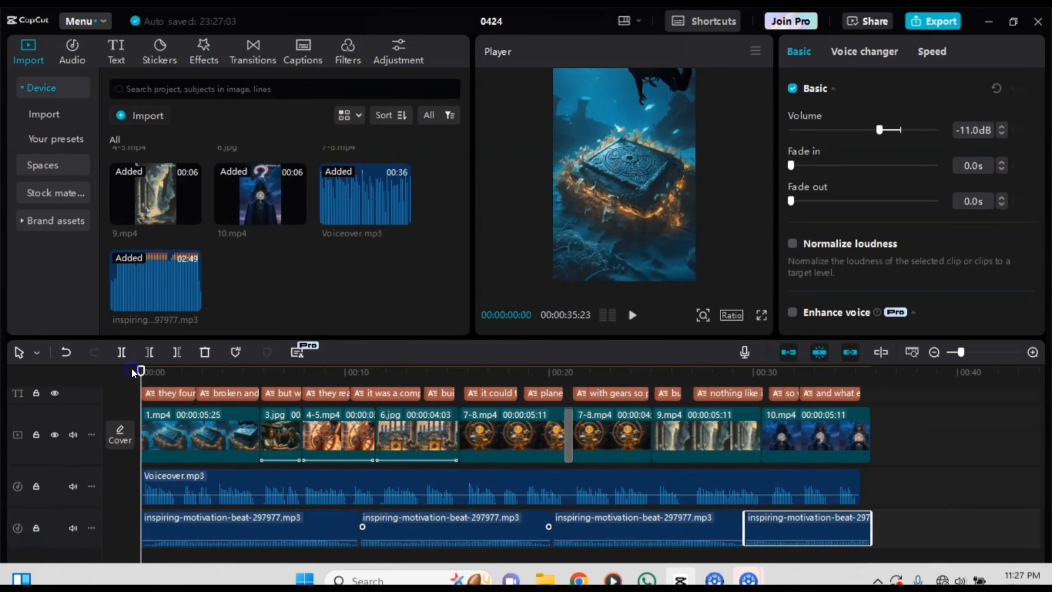
{"action": "mouse_move", "coordinate": [800, 525]}
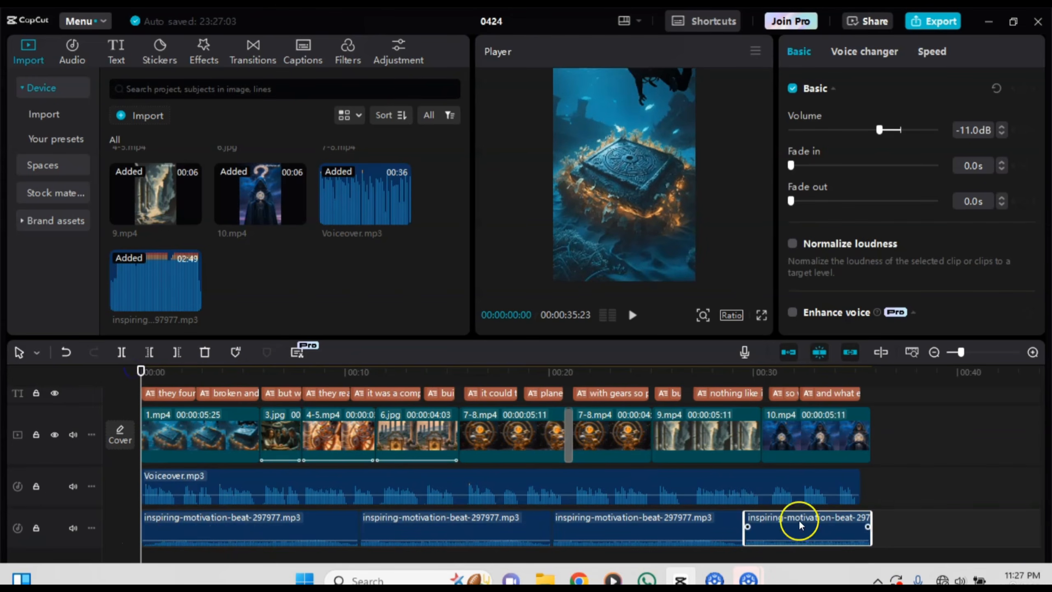
{"action": "left_click", "coordinate": [936, 413]}
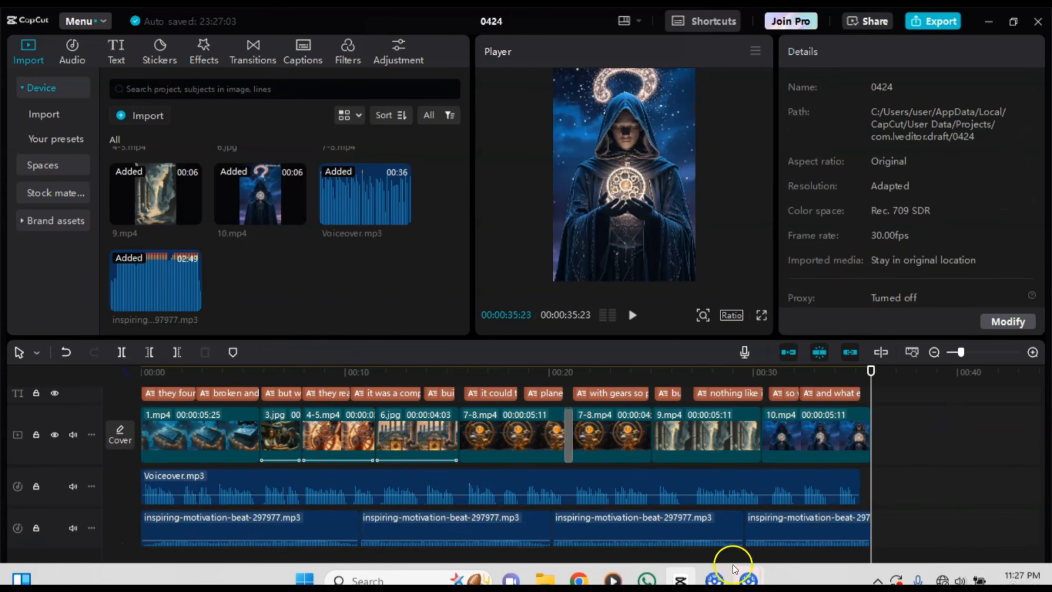
{"action": "mouse_move", "coordinate": [747, 575]}
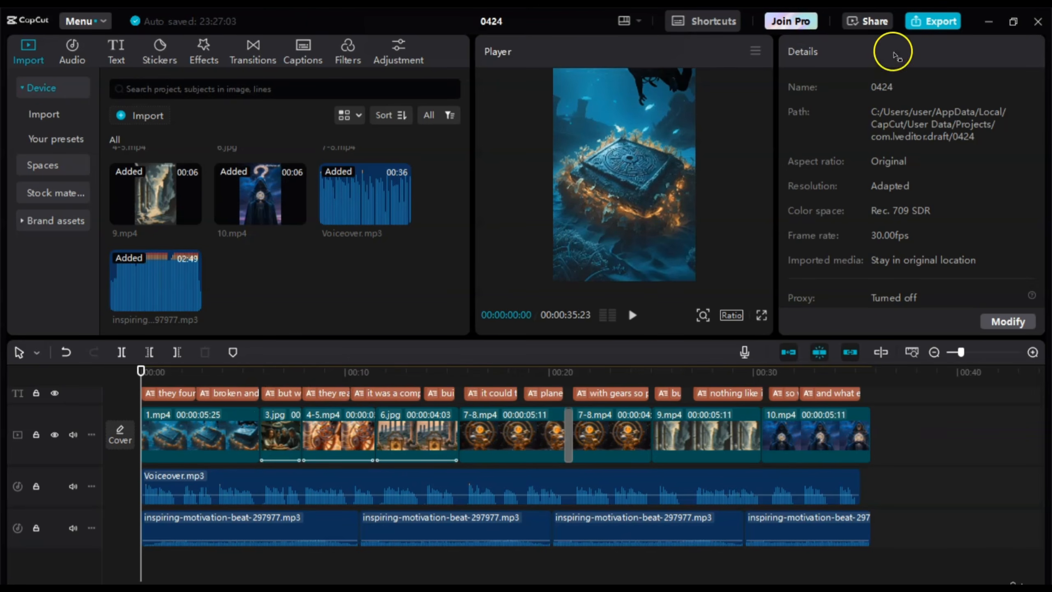
- Open the export settings for the project and set the video frame rate to 60fps
{"action": "left_click", "coordinate": [937, 21]}
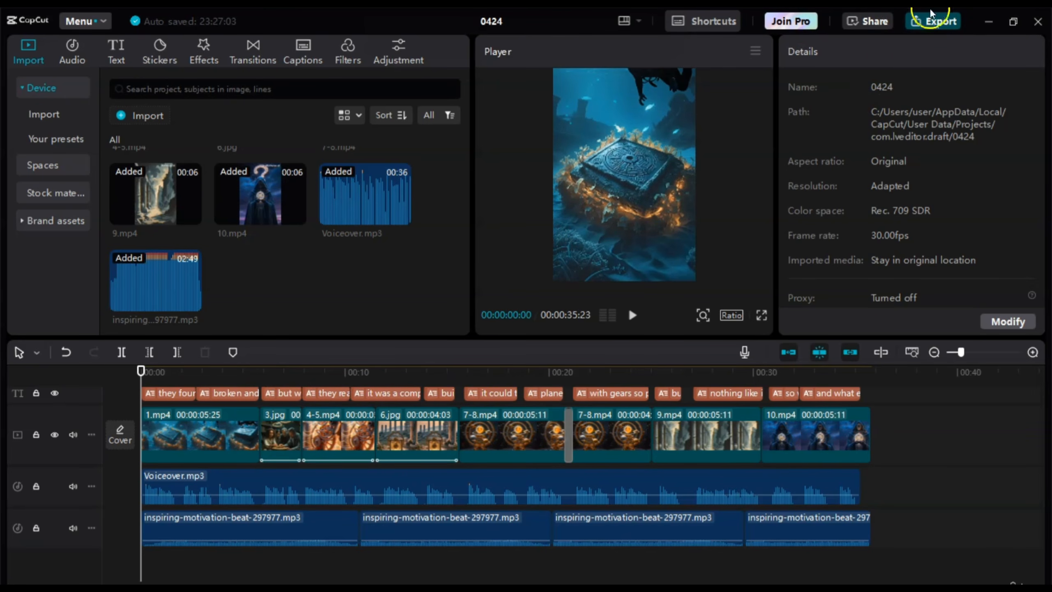
{"action": "left_click", "coordinate": [951, 17]}
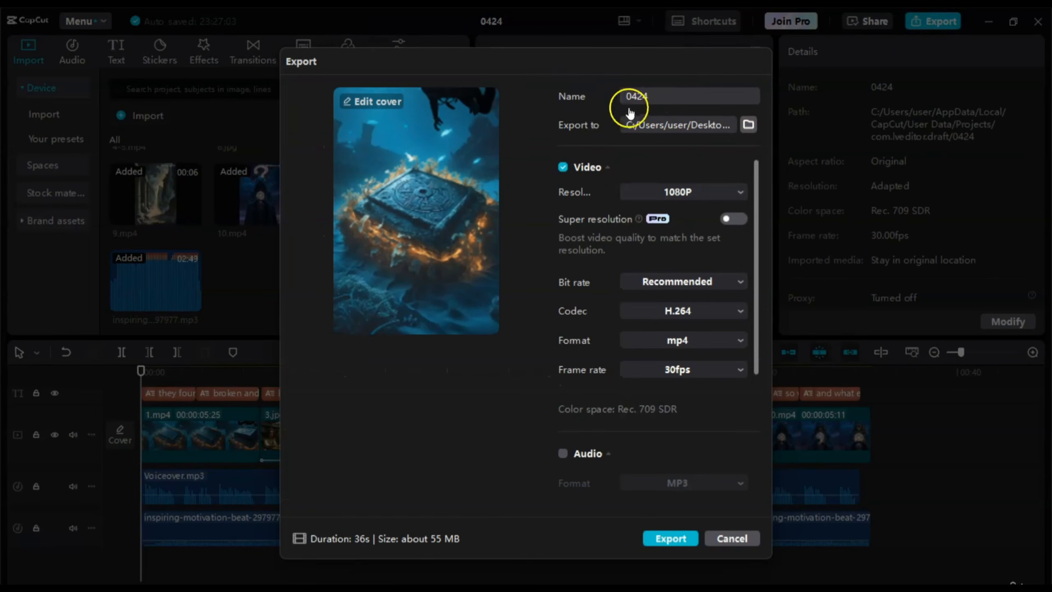
{"action": "scroll", "coordinate": [634, 291], "scroll_direction": "down", "scroll_amount": 5}
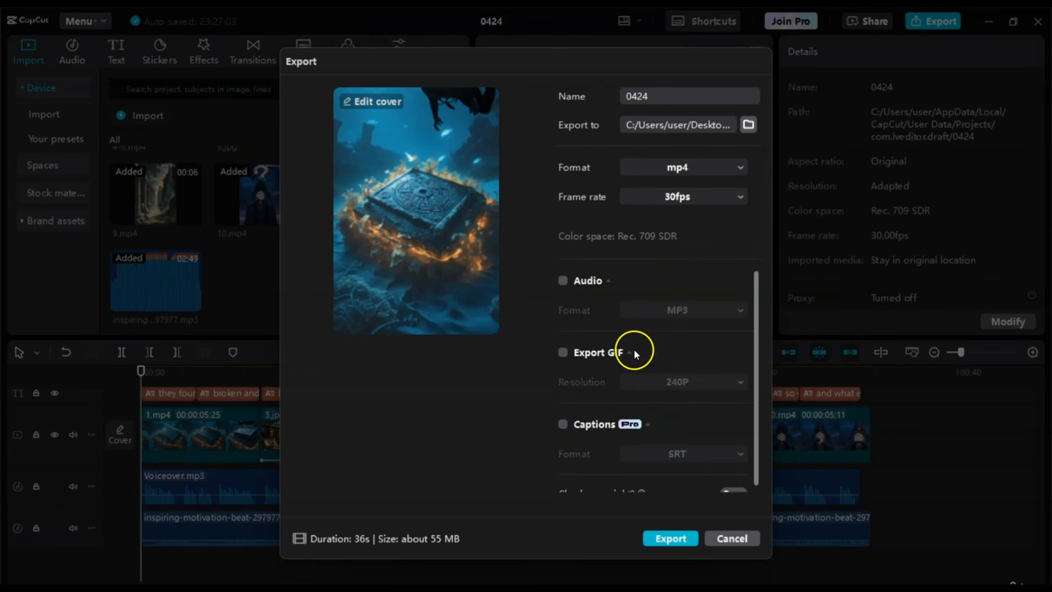
{"action": "scroll", "coordinate": [625, 410], "scroll_direction": "up", "scroll_amount": 5}
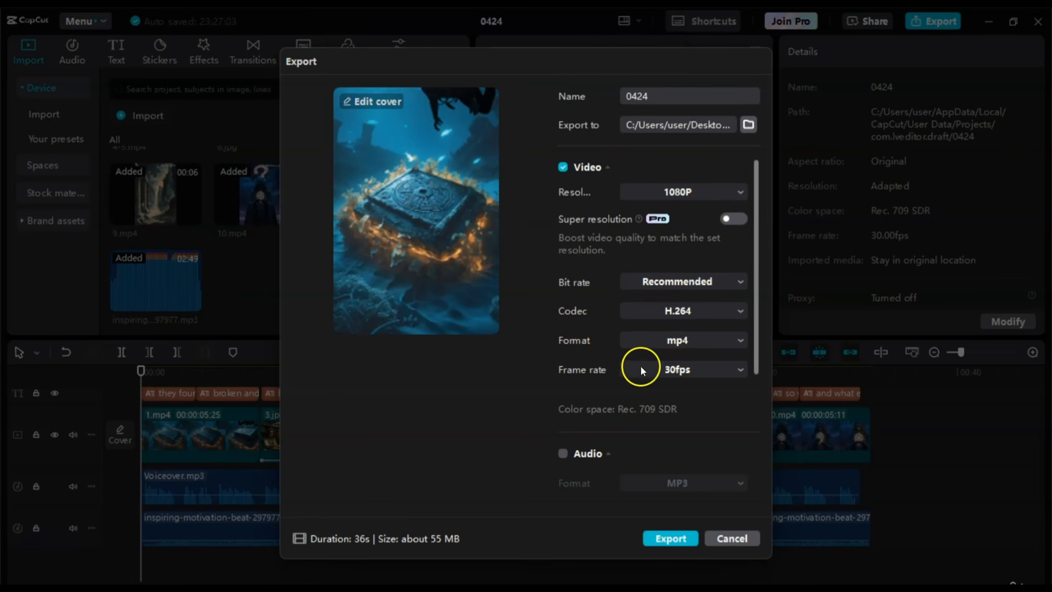
{"action": "left_click", "coordinate": [678, 369]}
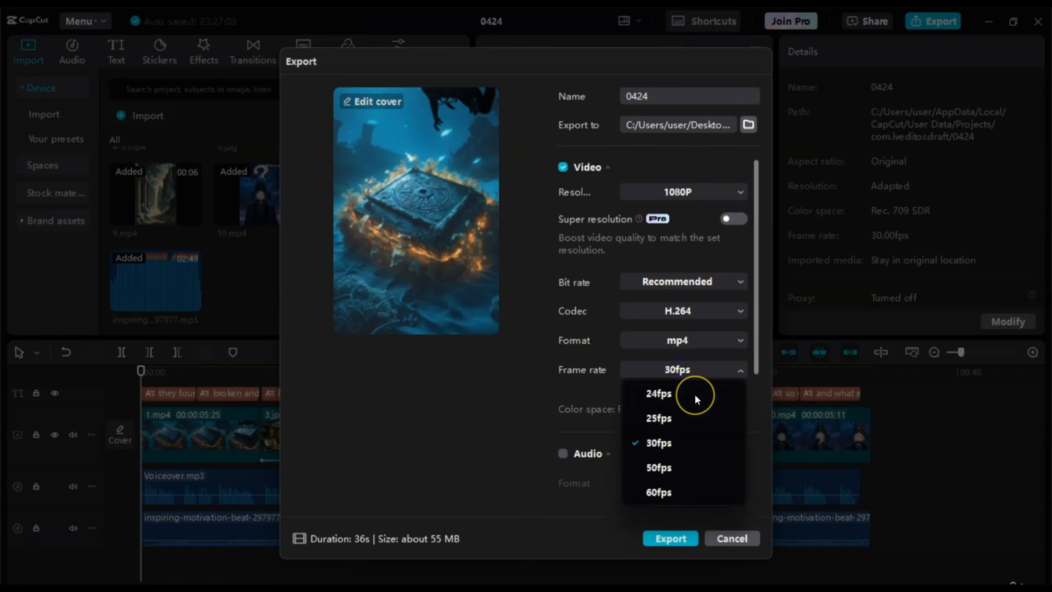
{"action": "left_click", "coordinate": [663, 490]}
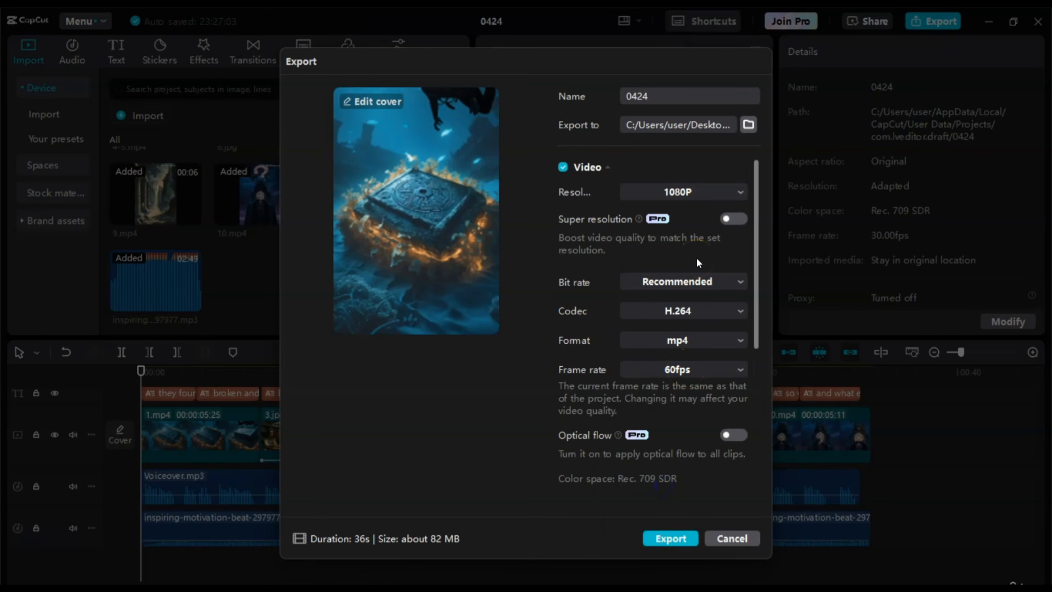
- Export the video 0424 as a 1080P H.264 mp4 and close the export window without sharing it
{"action": "scroll", "coordinate": [683, 315], "scroll_direction": "down", "scroll_amount": 5}
{"action": "scroll", "coordinate": [684, 315], "scroll_direction": "up", "scroll_amount": 5}
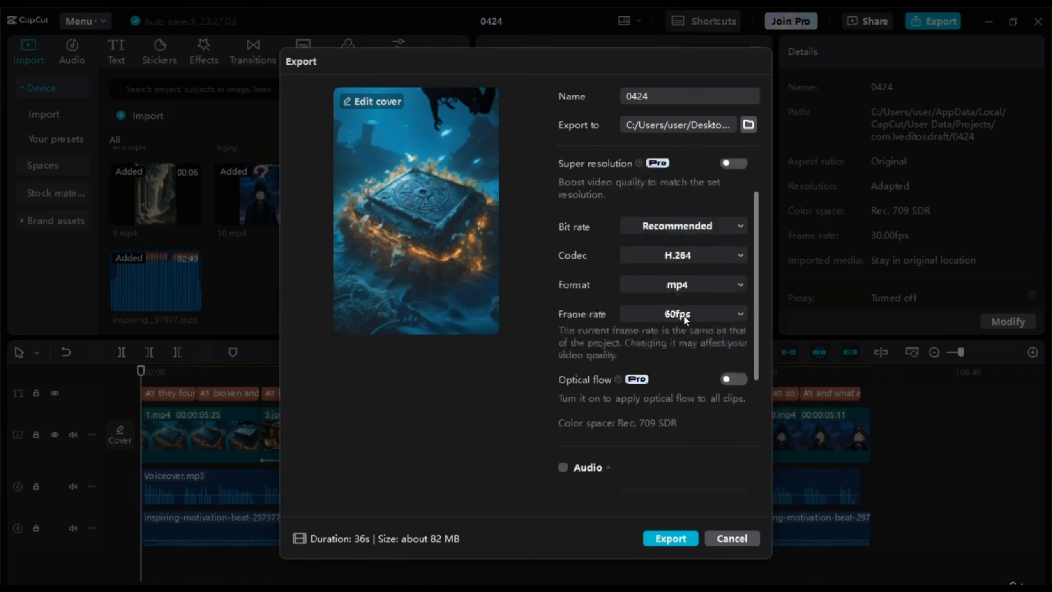
{"action": "scroll", "coordinate": [669, 316], "scroll_direction": "down", "scroll_amount": 3}
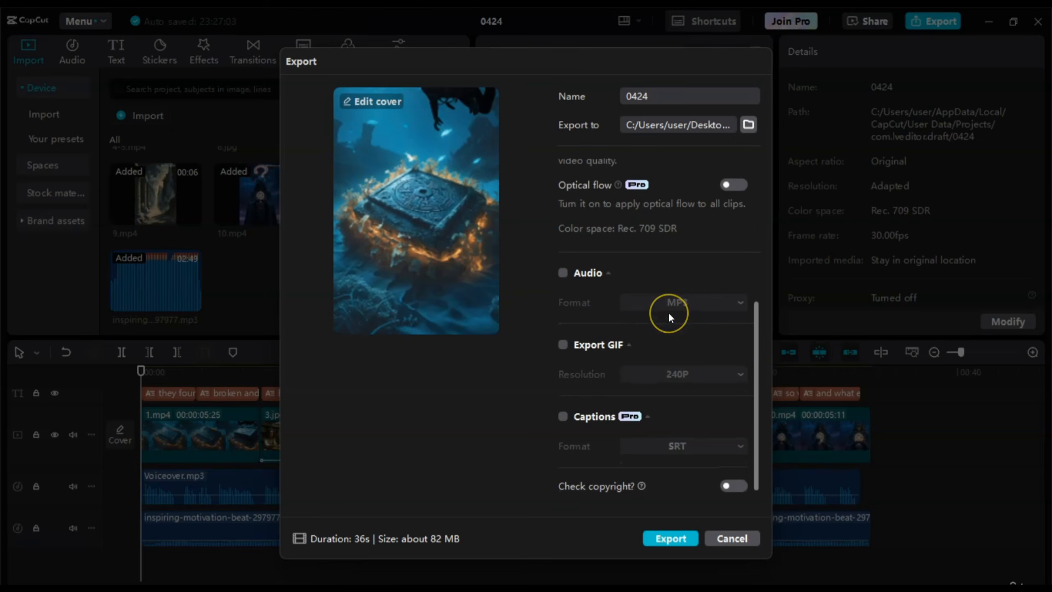
{"action": "scroll", "coordinate": [667, 393], "scroll_direction": "up", "scroll_amount": 6}
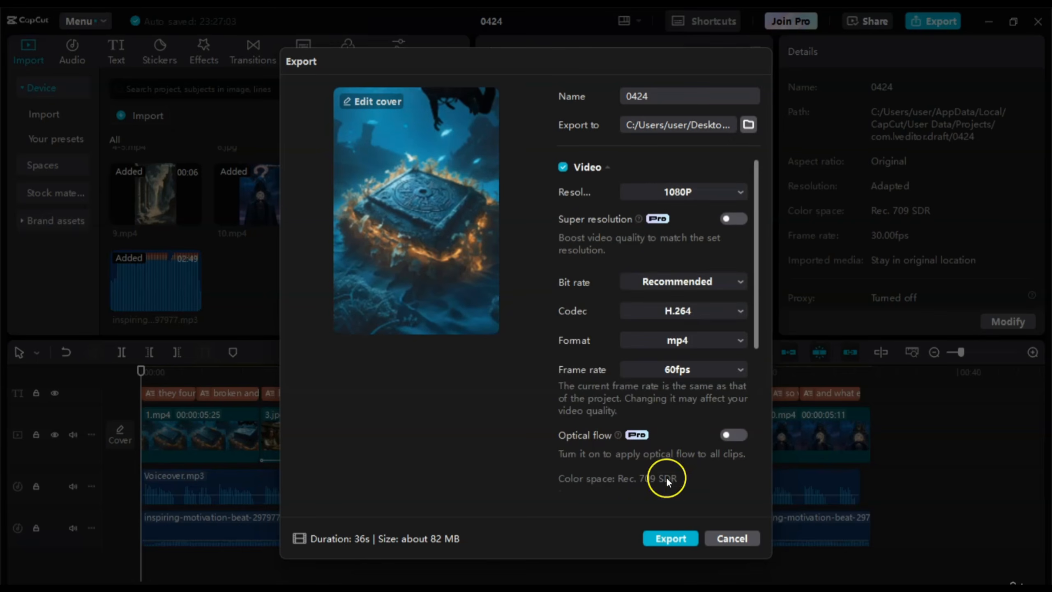
{"action": "left_click", "coordinate": [665, 536]}
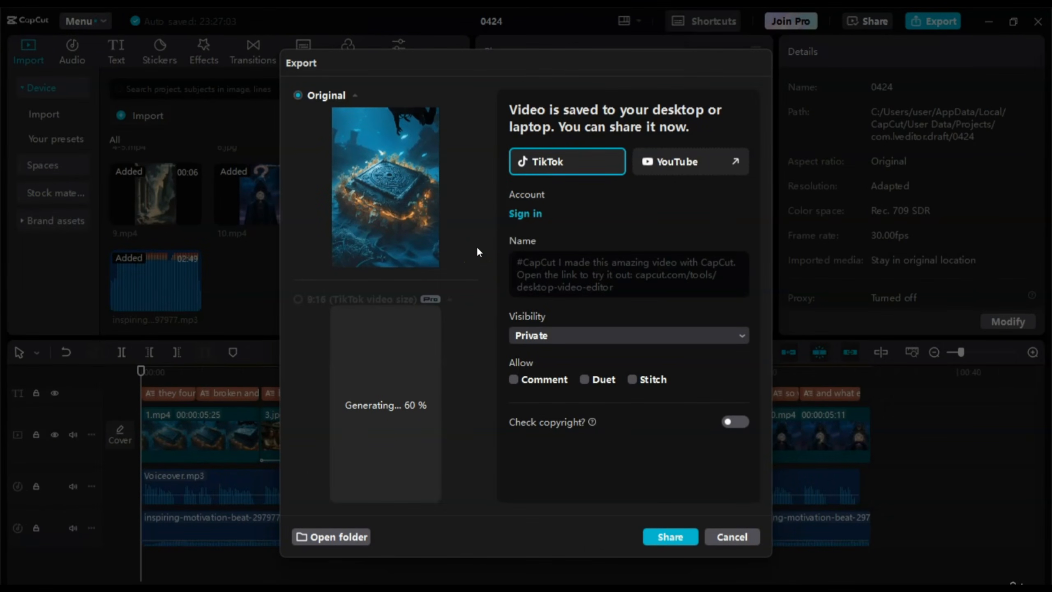
{"action": "left_click", "coordinate": [423, 199]}
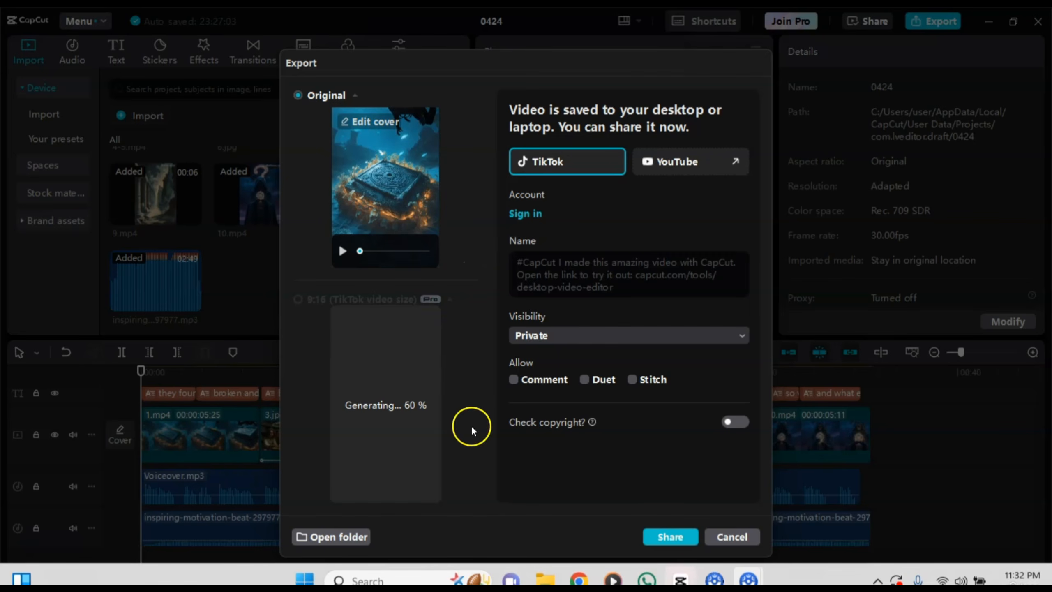
{"action": "left_click", "coordinate": [731, 537]}
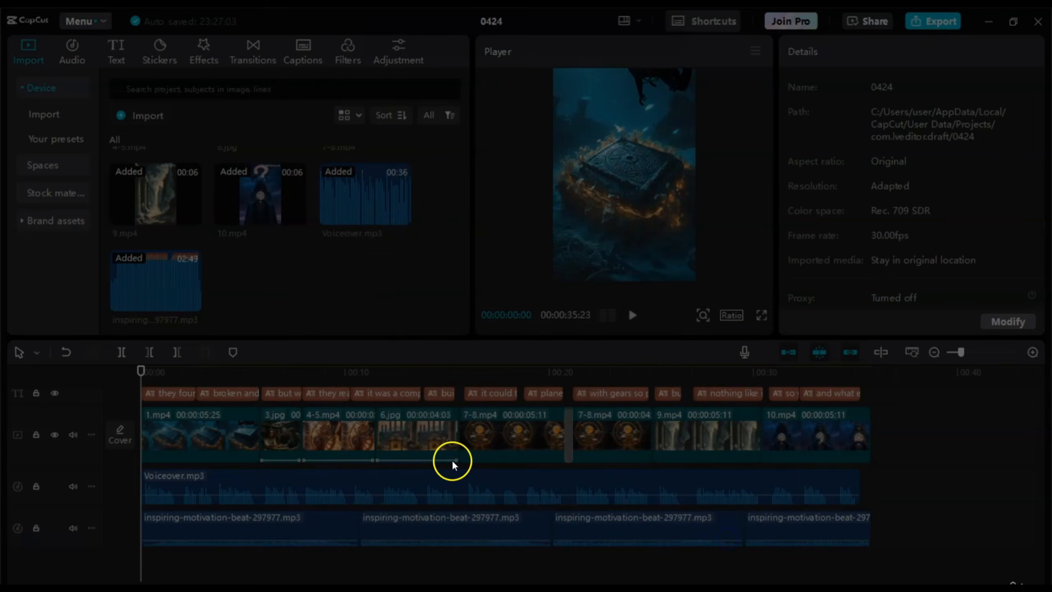
- Switch to File Explorer, open the exported video 0424 from the Desktop folder, and play it full screen in VLC
{"action": "mouse_move", "coordinate": [537, 583]}
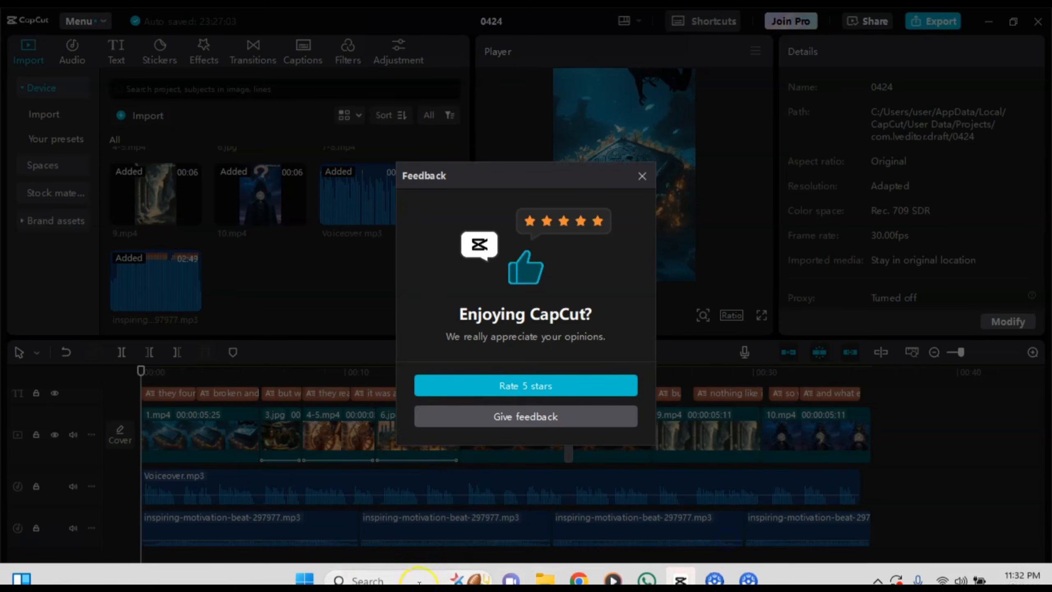
{"action": "left_click", "coordinate": [539, 581]}
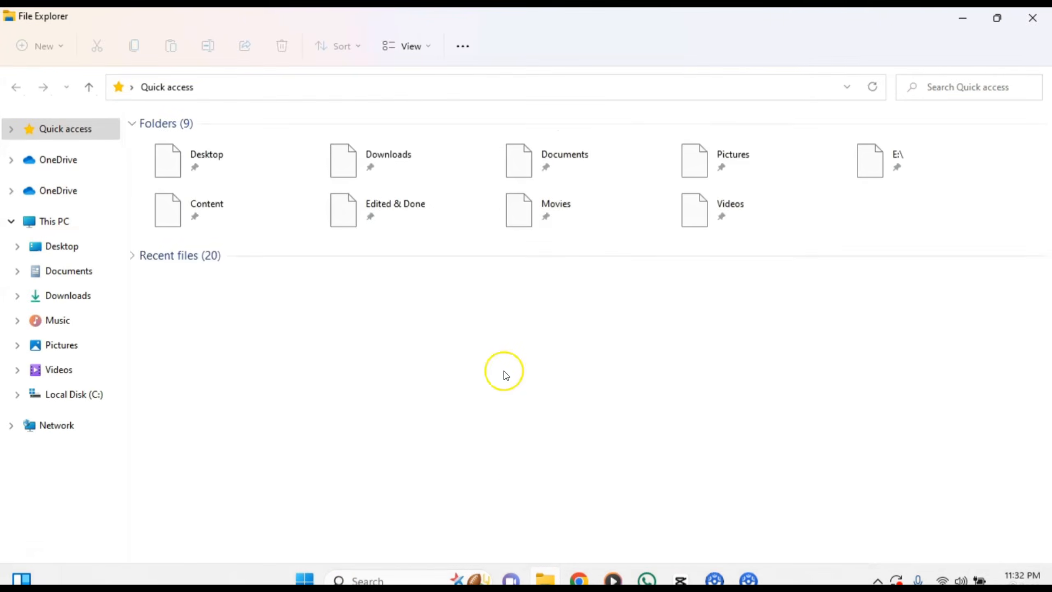
{"action": "left_click", "coordinate": [81, 248]}
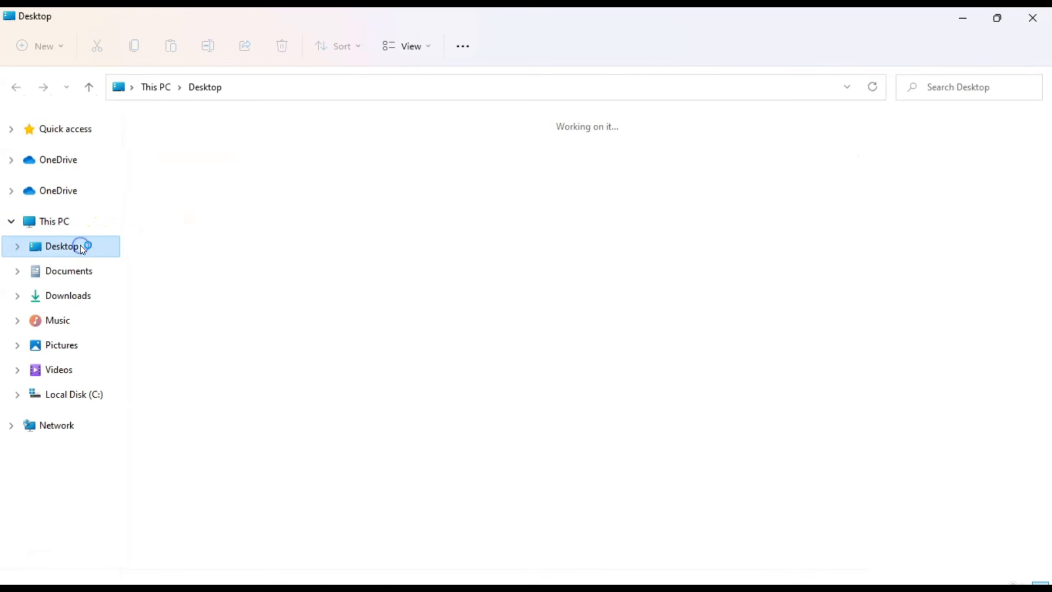
{"action": "left_click", "coordinate": [520, 171]}
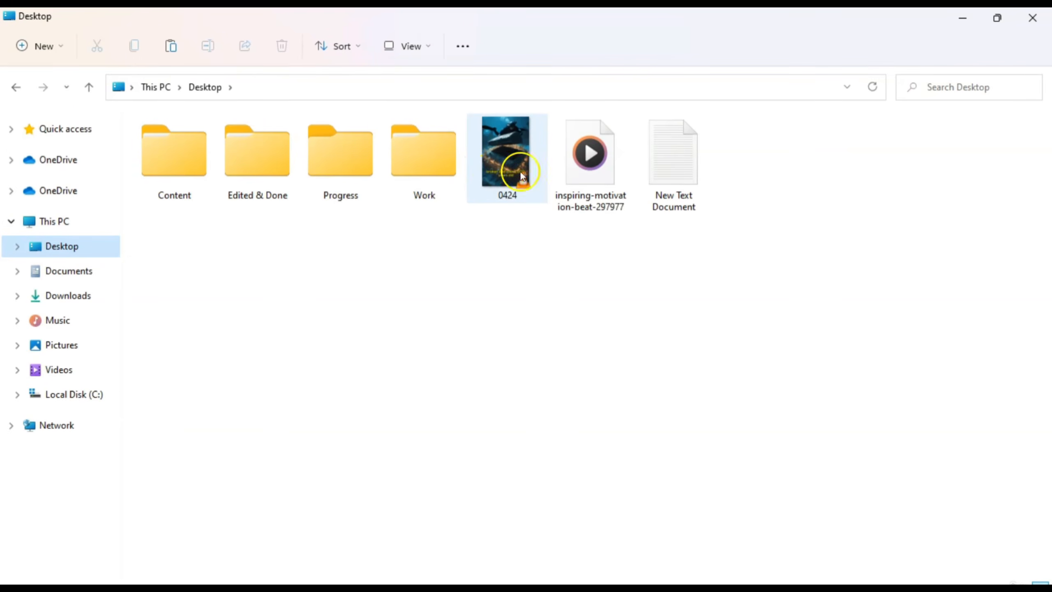
{"action": "left_click", "coordinate": [506, 173]}
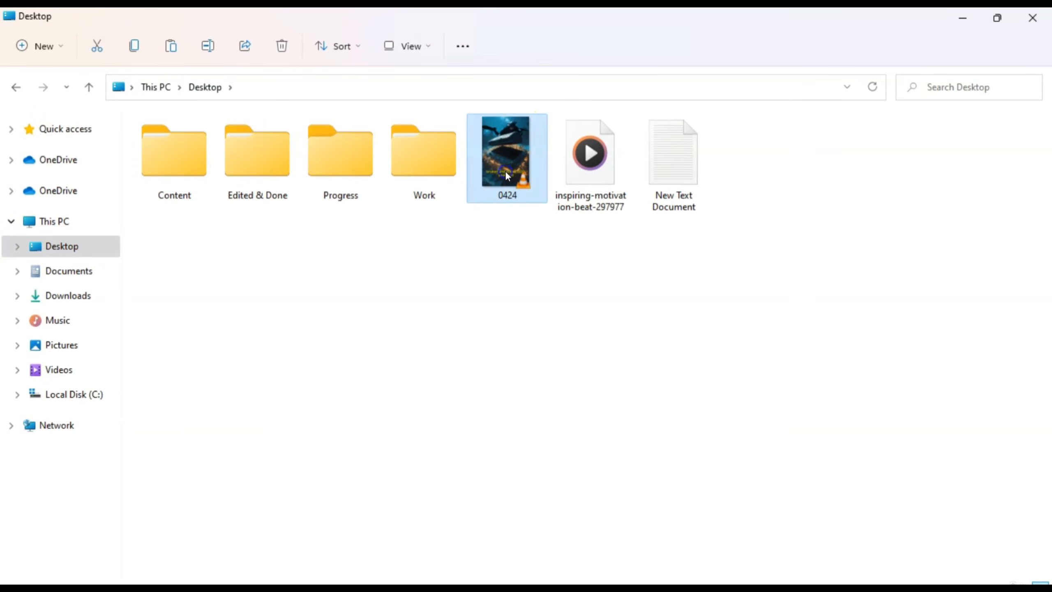
{"action": "double_click", "coordinate": [506, 174]}
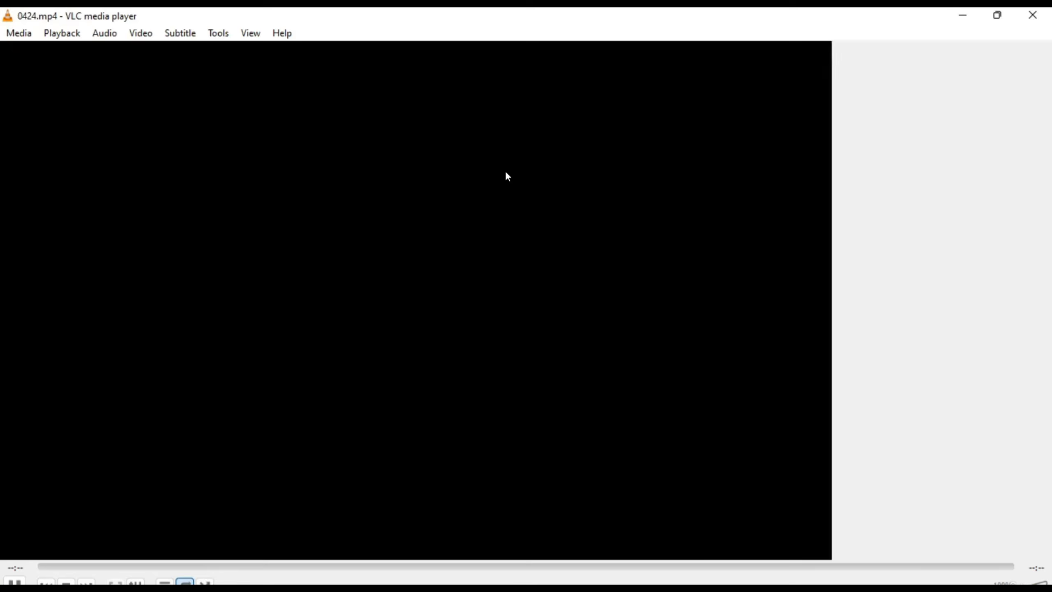
{"action": "double_click", "coordinate": [742, 206]}
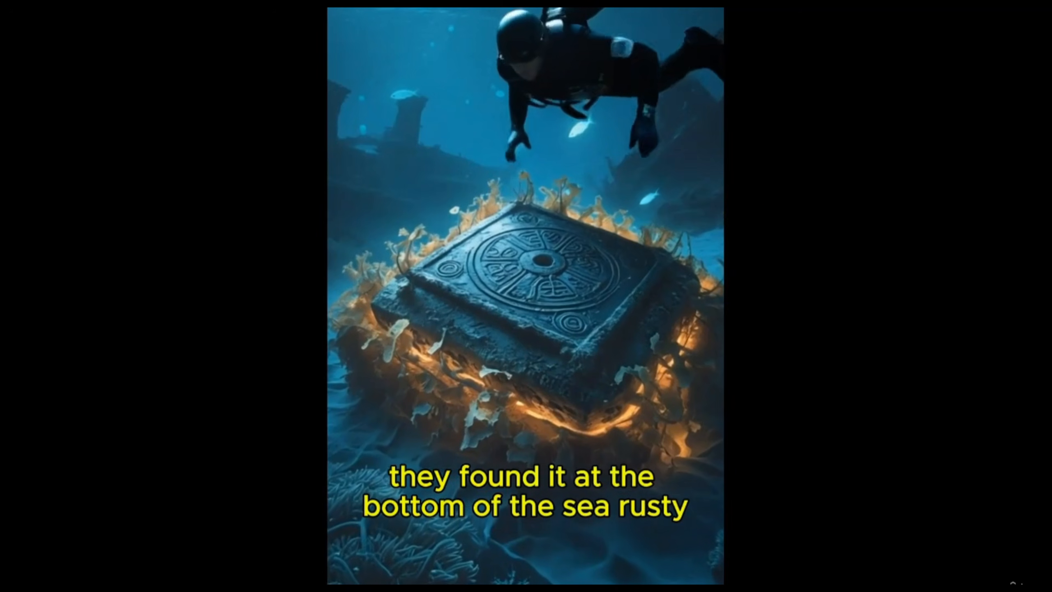